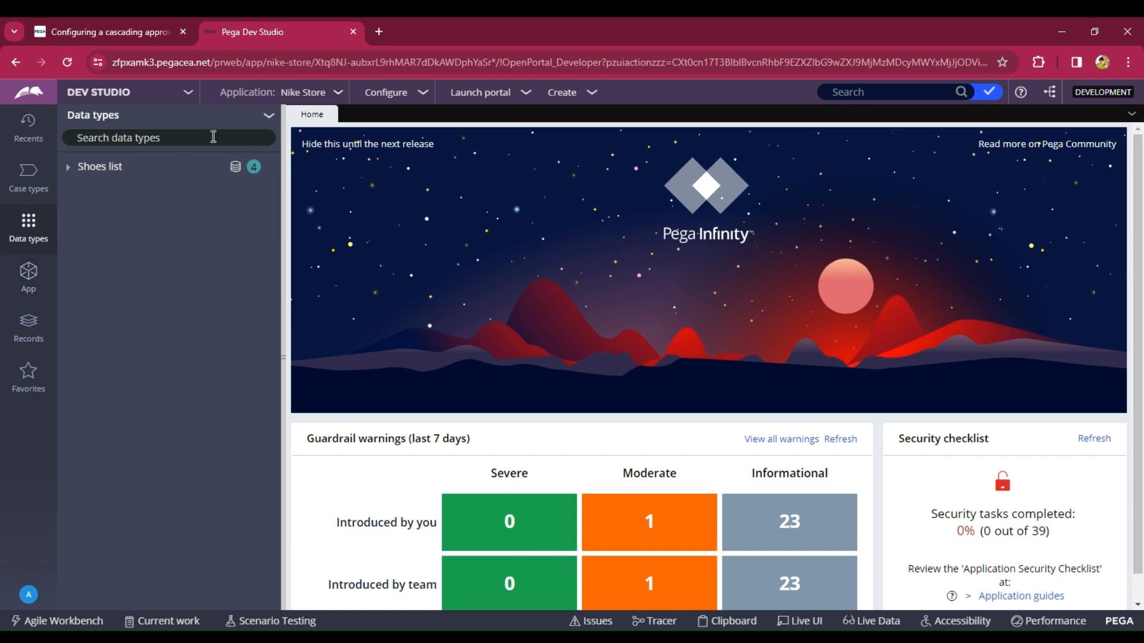
# - Add a new data type labelled "Customers order details" and submit it
pyautogui.click(271, 117)
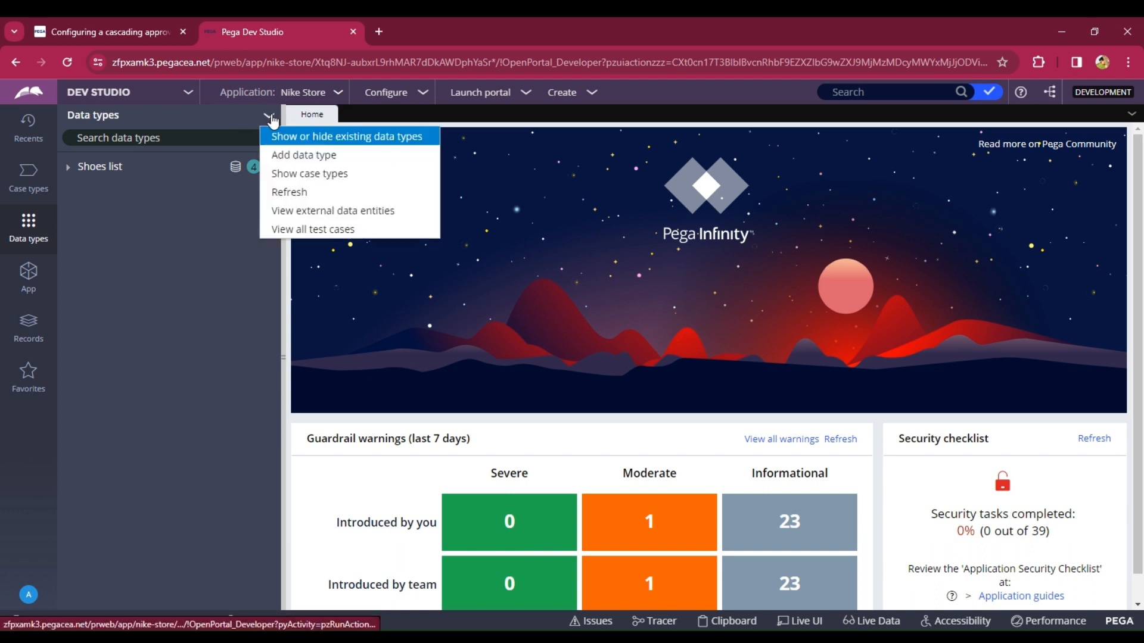
pyautogui.click(271, 161)
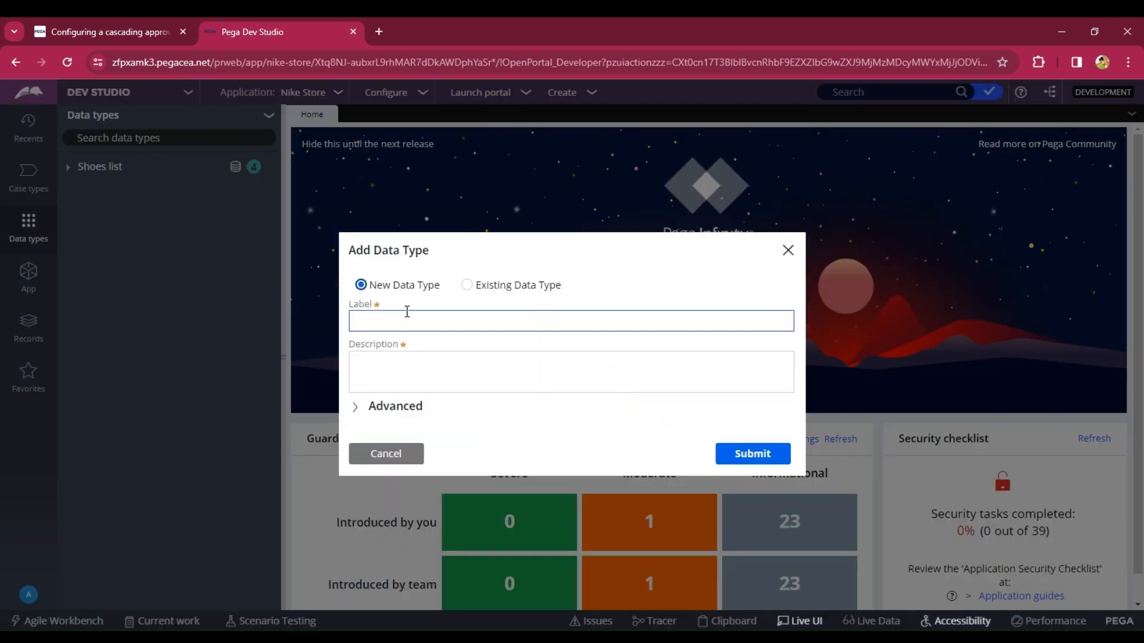
pyautogui.click(404, 322)
pyautogui.write('C')
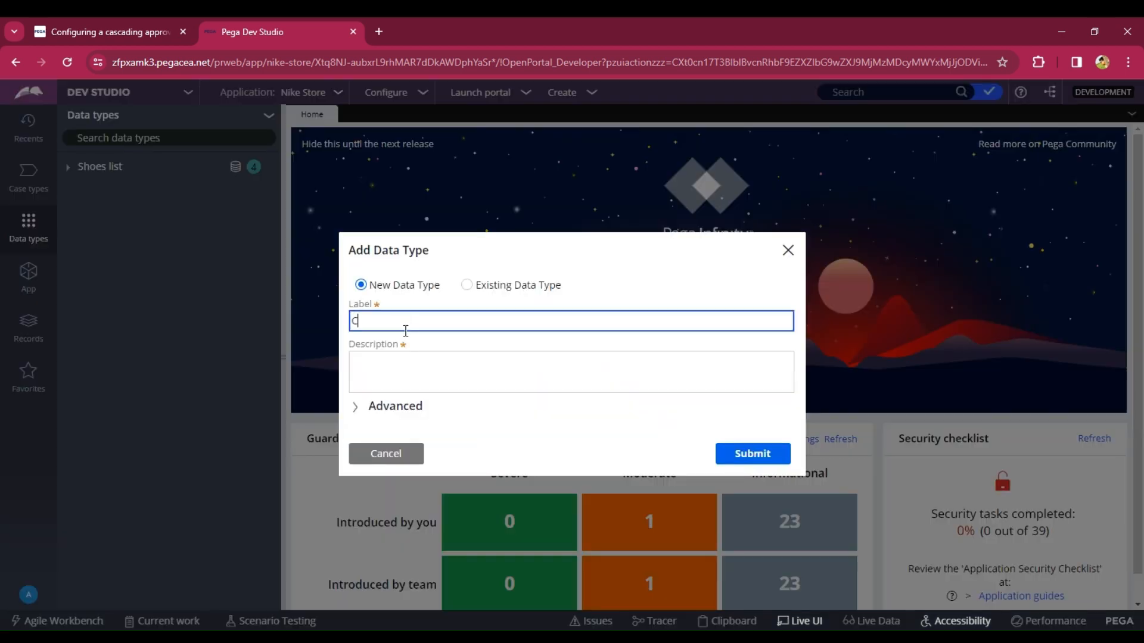
pyautogui.write('ustomers order details')
pyautogui.click(439, 375)
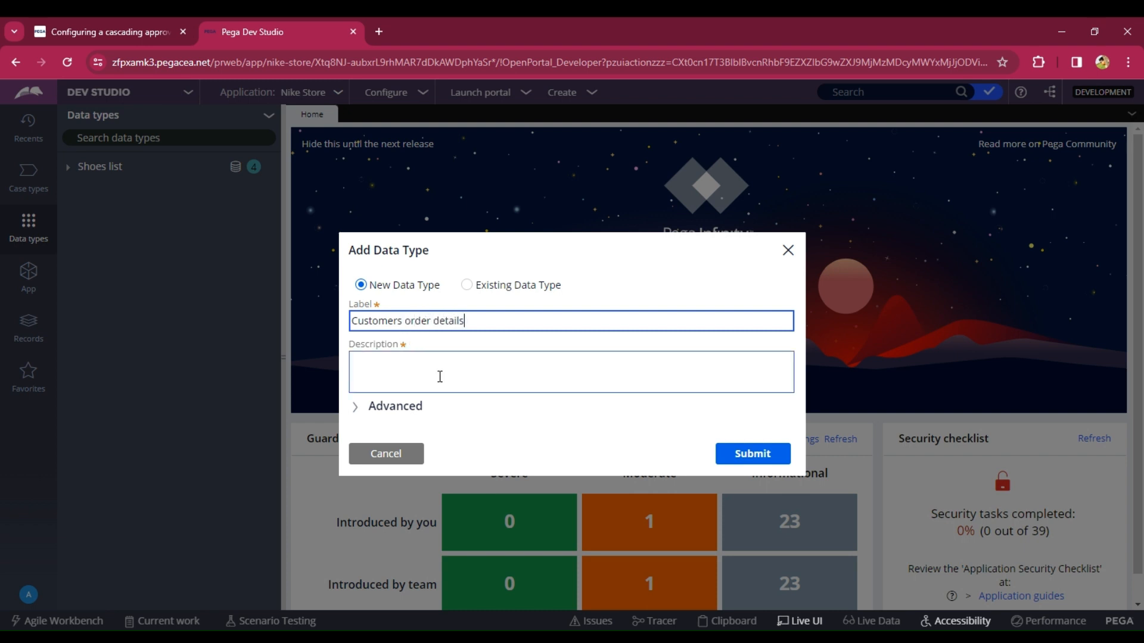
pyautogui.click(752, 459)
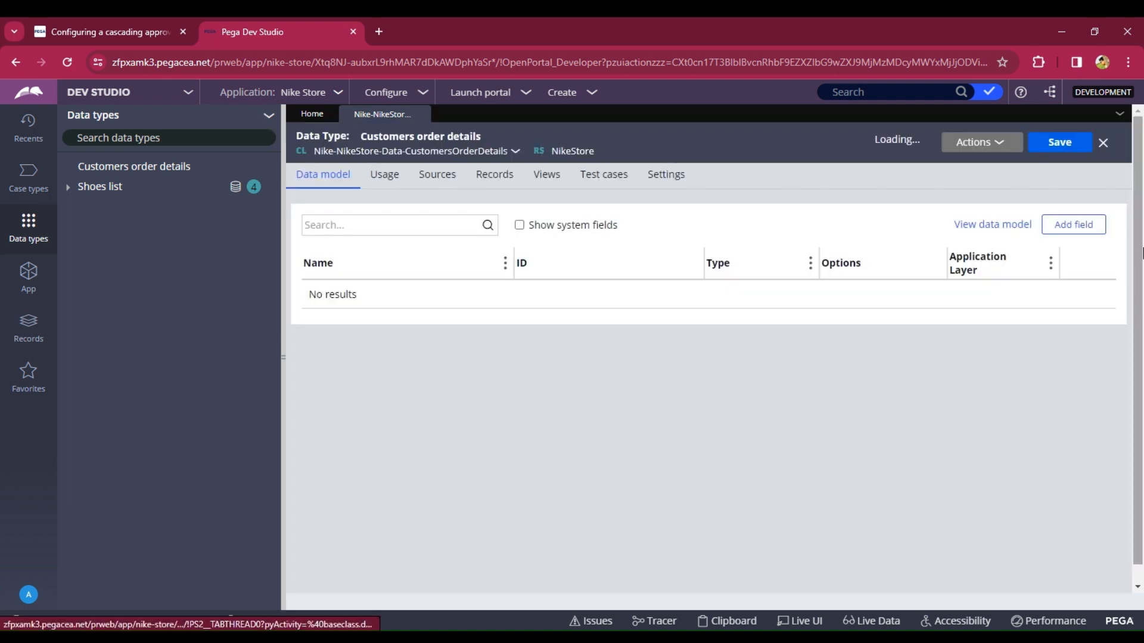
# - Add a single-line text field named "Order ID" to the data type, keeping the dialog open for another
pyautogui.click(1073, 224)
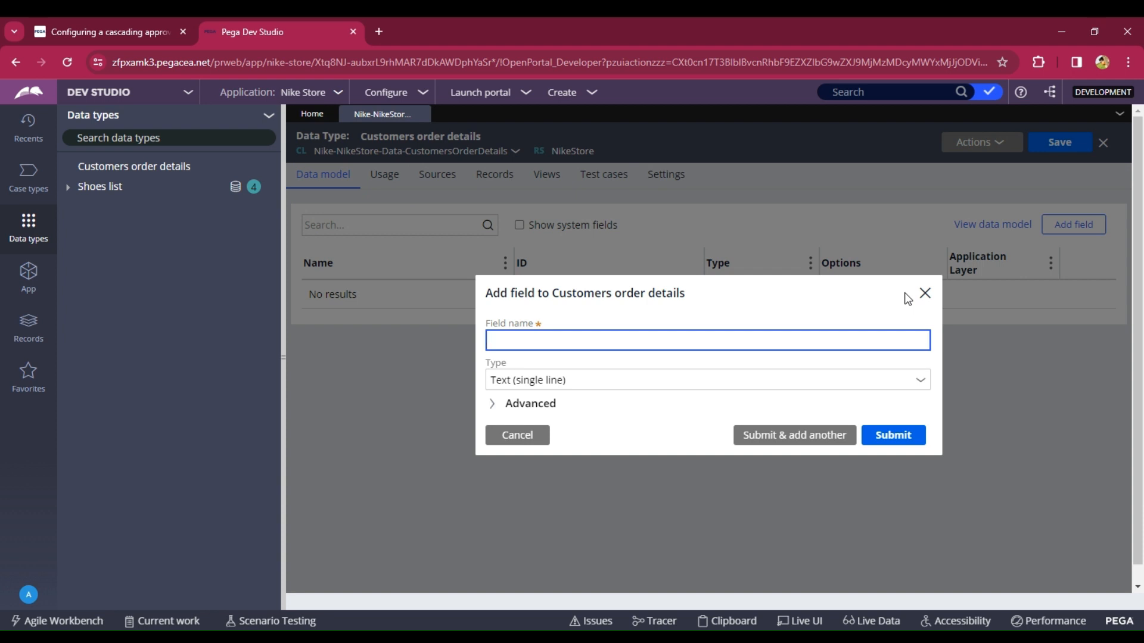
pyautogui.write('Order ID')
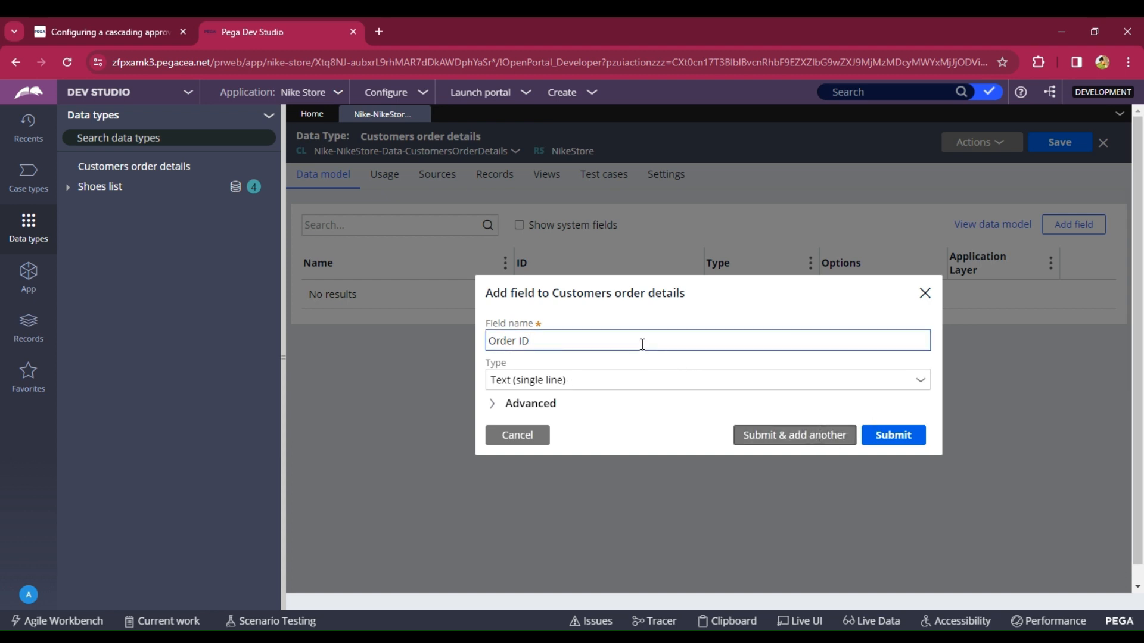
pyautogui.press('Return')
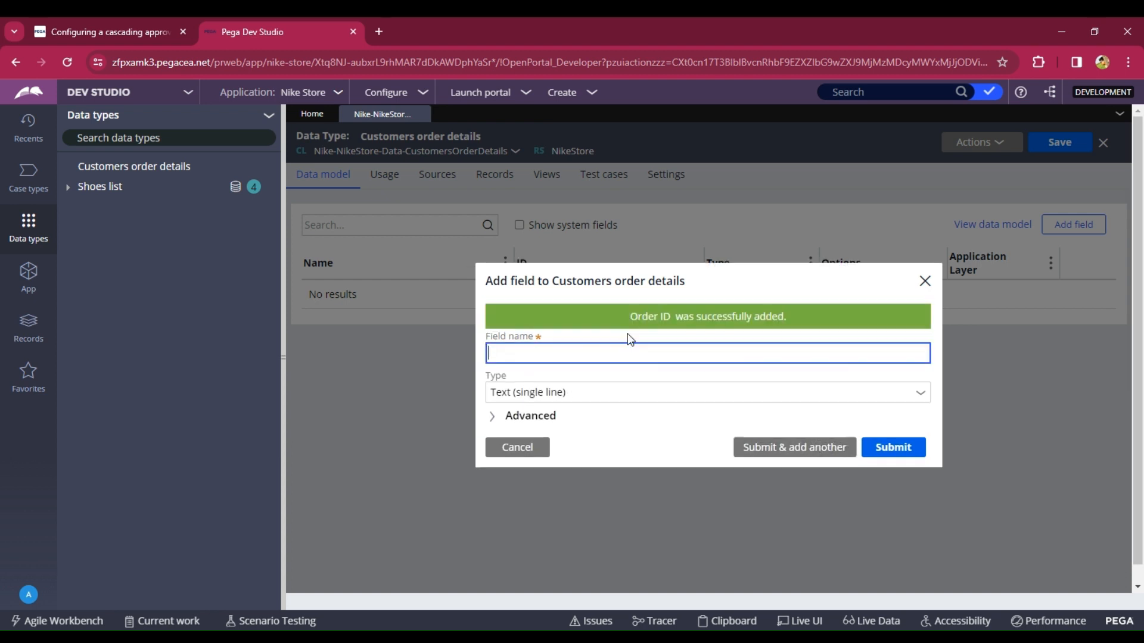
# - Add a single-line text field named "Customer ID" and continue adding another field
pyautogui.click(595, 352)
pyautogui.write('Customer ID')
pyautogui.click(786, 450)
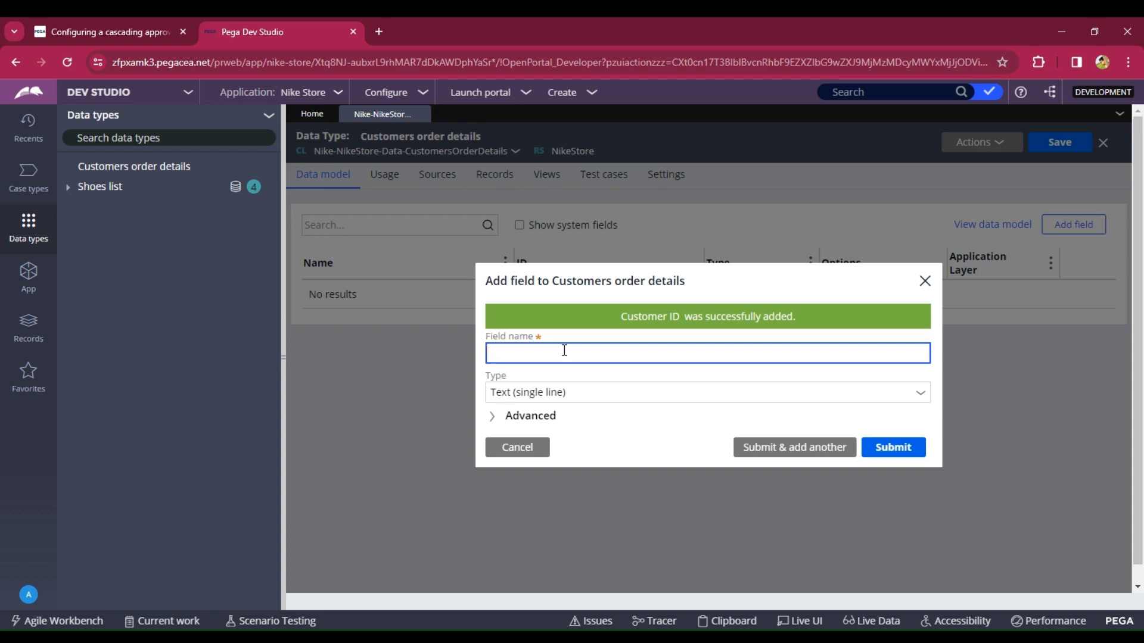
# - Add a single-line text field named "Order name" and continue adding another field
pyautogui.write('Order Bname')
pyautogui.click(756, 447)
# - Add a field named "Quantity" of type Integer and continue adding another field
pyautogui.write('O')
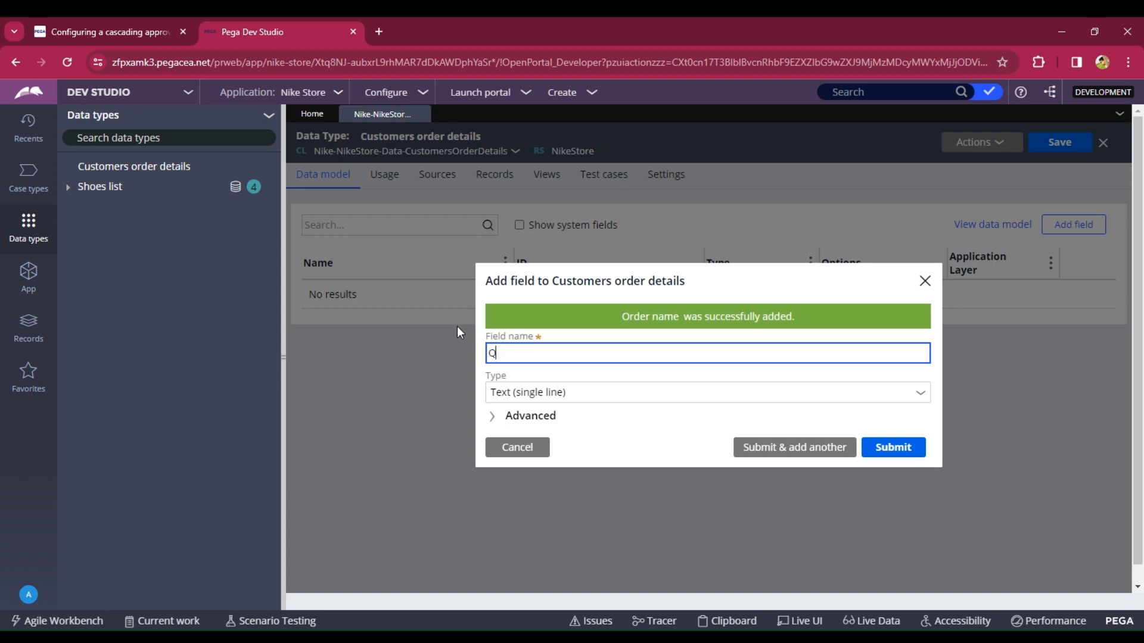
pyautogui.write('uantity')
pyautogui.click(922, 393)
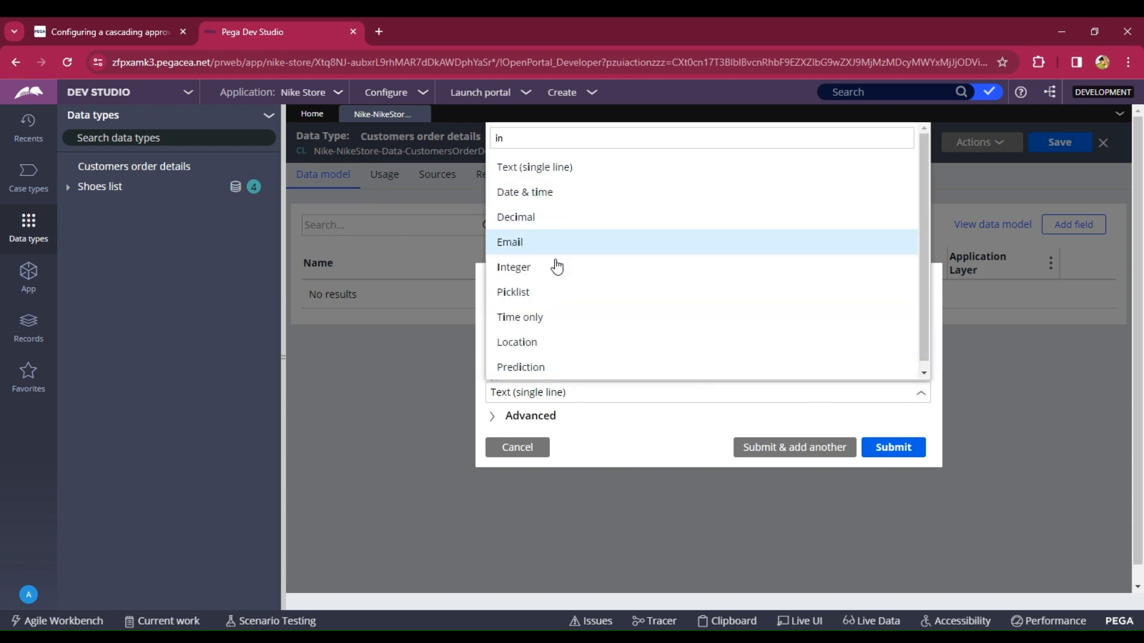
pyautogui.click(548, 268)
pyautogui.click(561, 357)
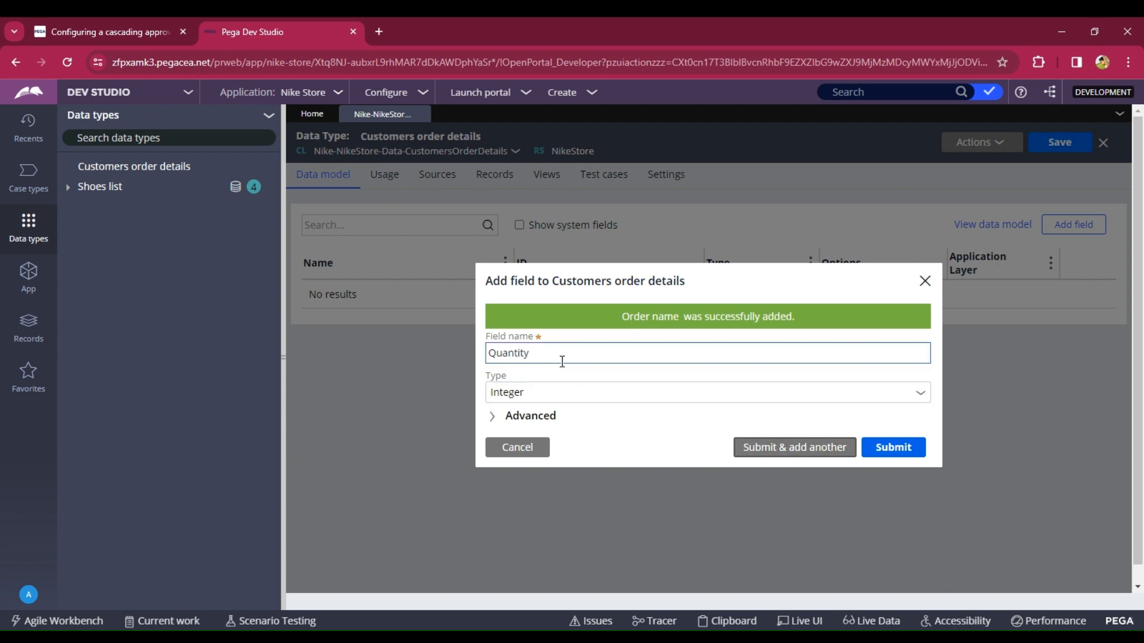
pyautogui.press('Return')
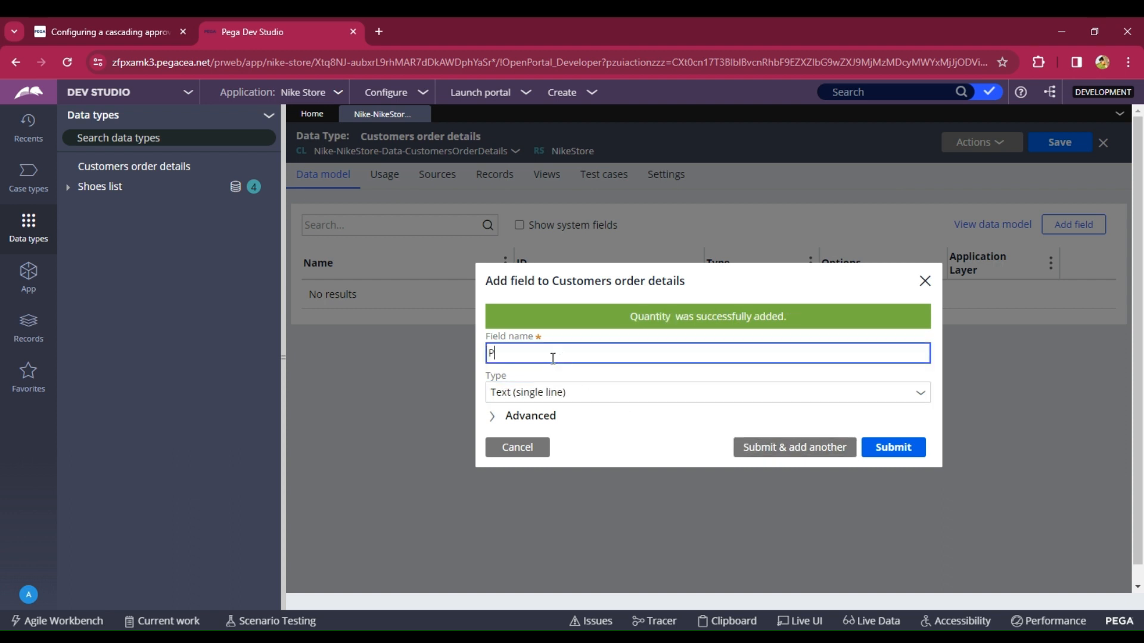
# - Add a field named "Price" of type Currency and submit the field dialog
pyautogui.write('Price')
pyautogui.click(854, 384)
pyautogui.click(854, 382)
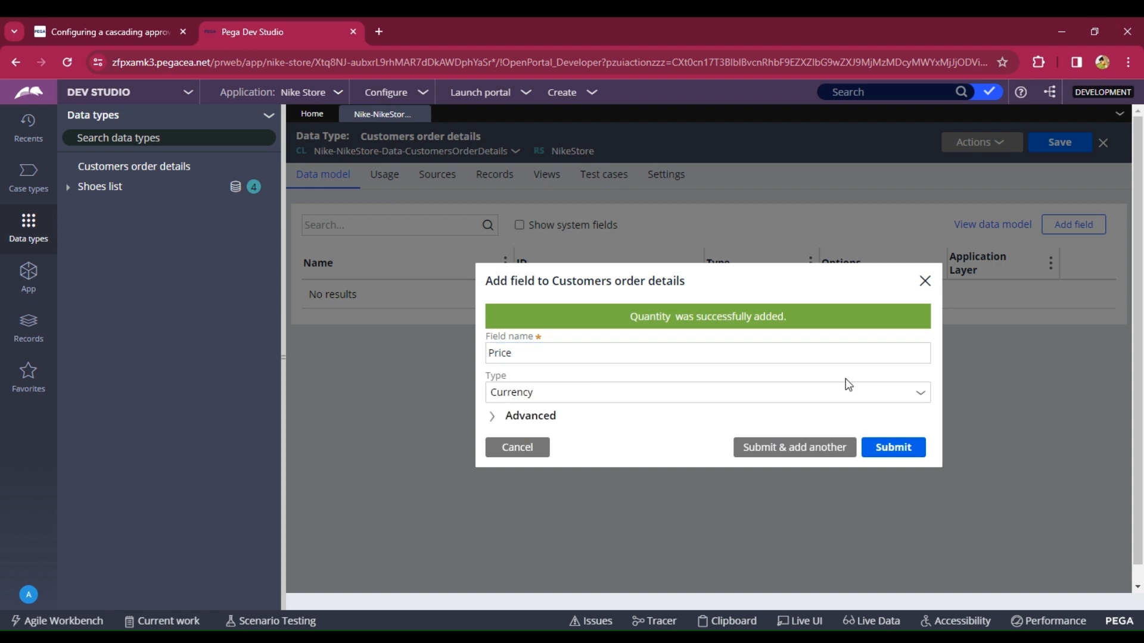
pyautogui.click(909, 448)
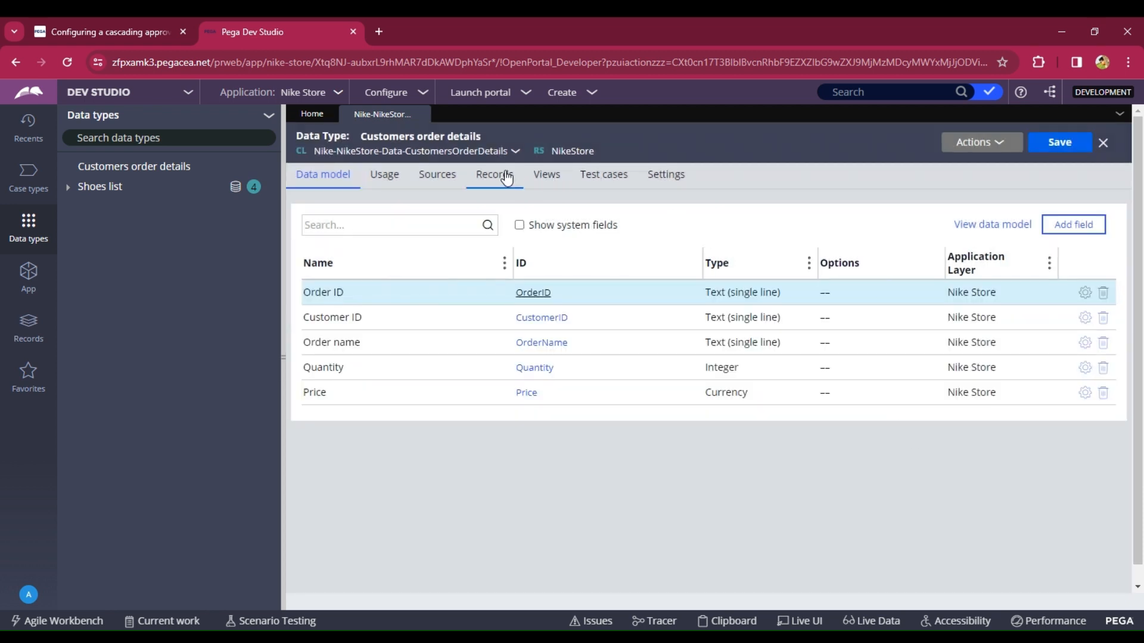
# - Configure the local data storage source for record editing with Order ID as the key, then close the review
pyautogui.click(506, 177)
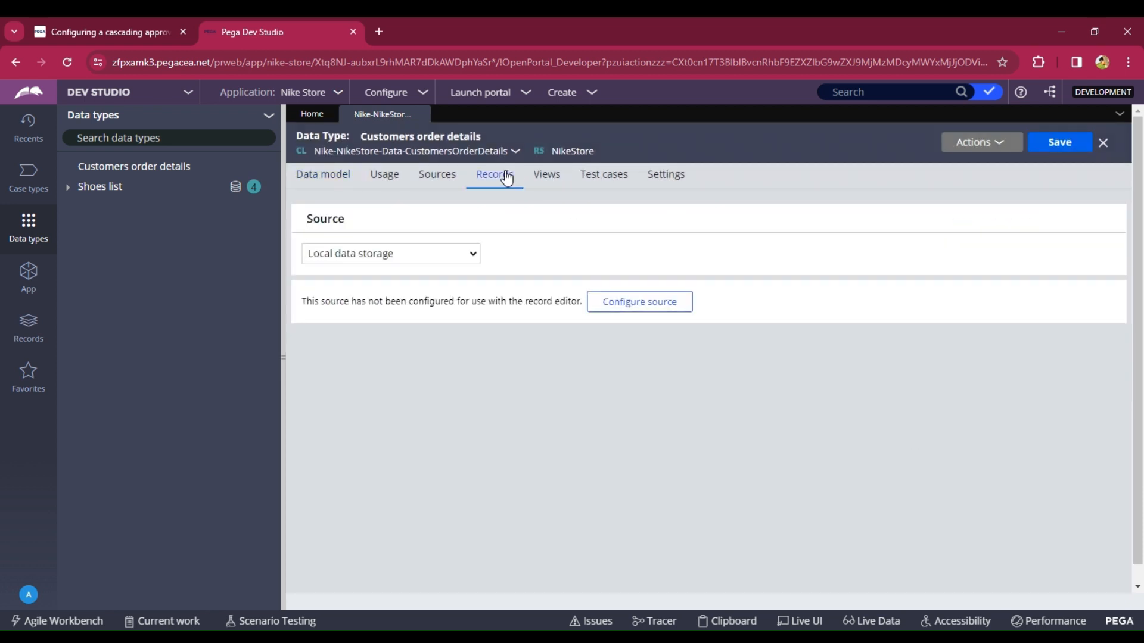
pyautogui.click(605, 308)
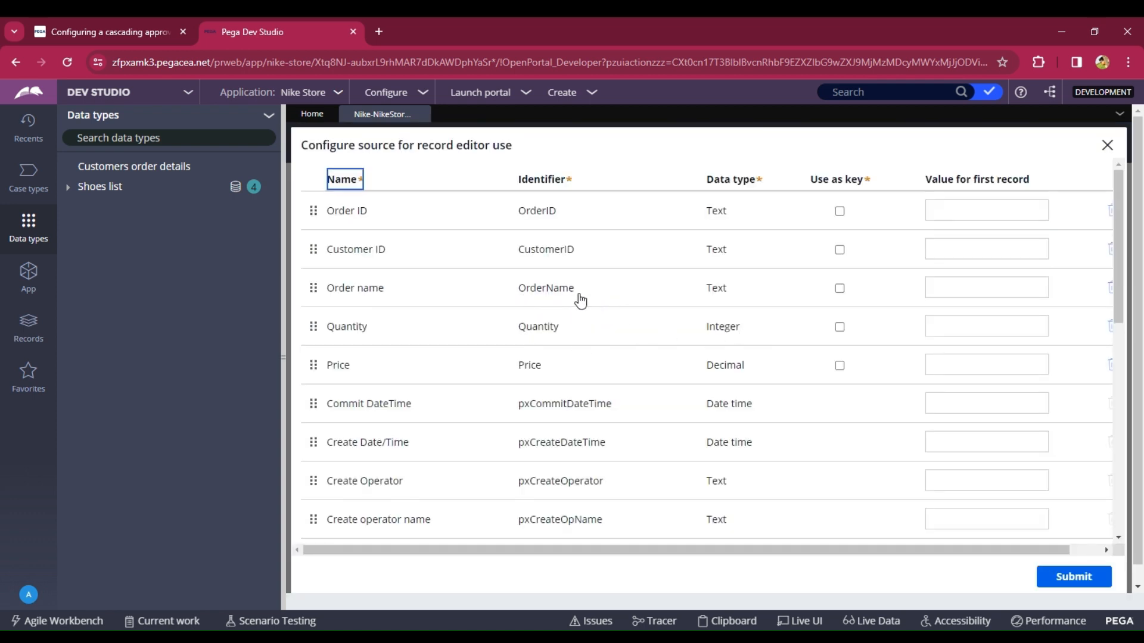
pyautogui.click(840, 212)
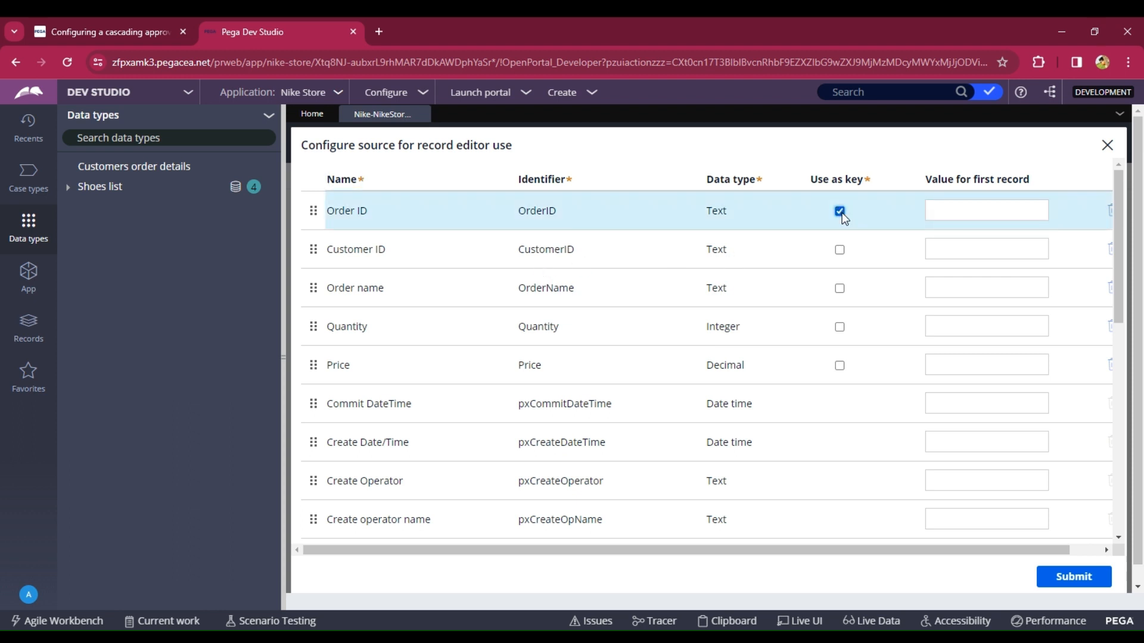
pyautogui.click(1075, 579)
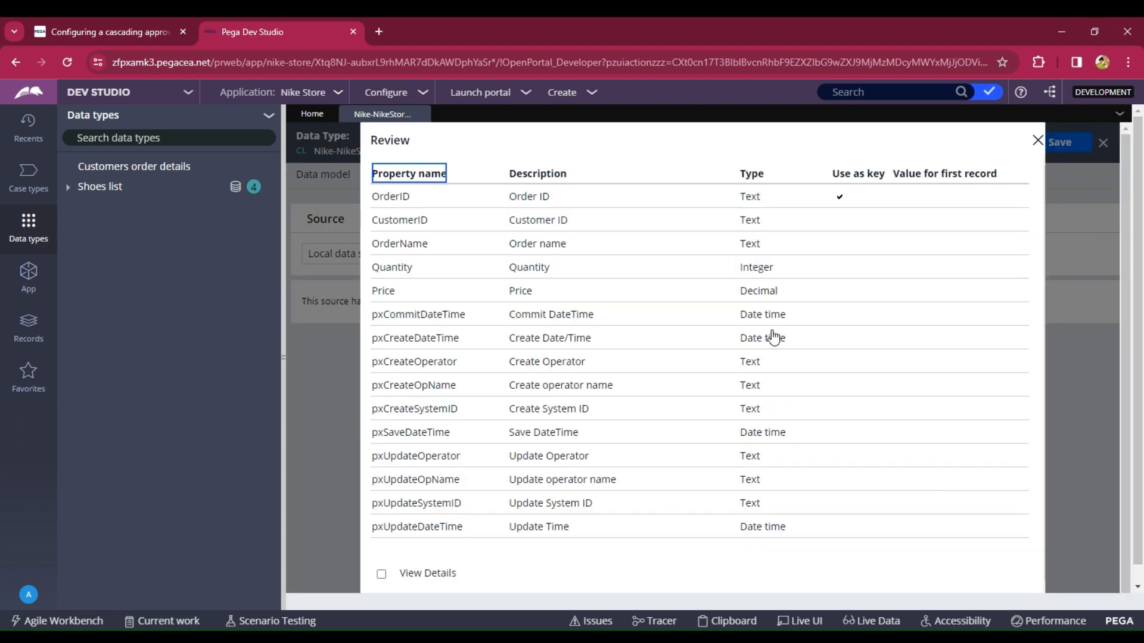
pyautogui.scroll(-1, 772, 337)
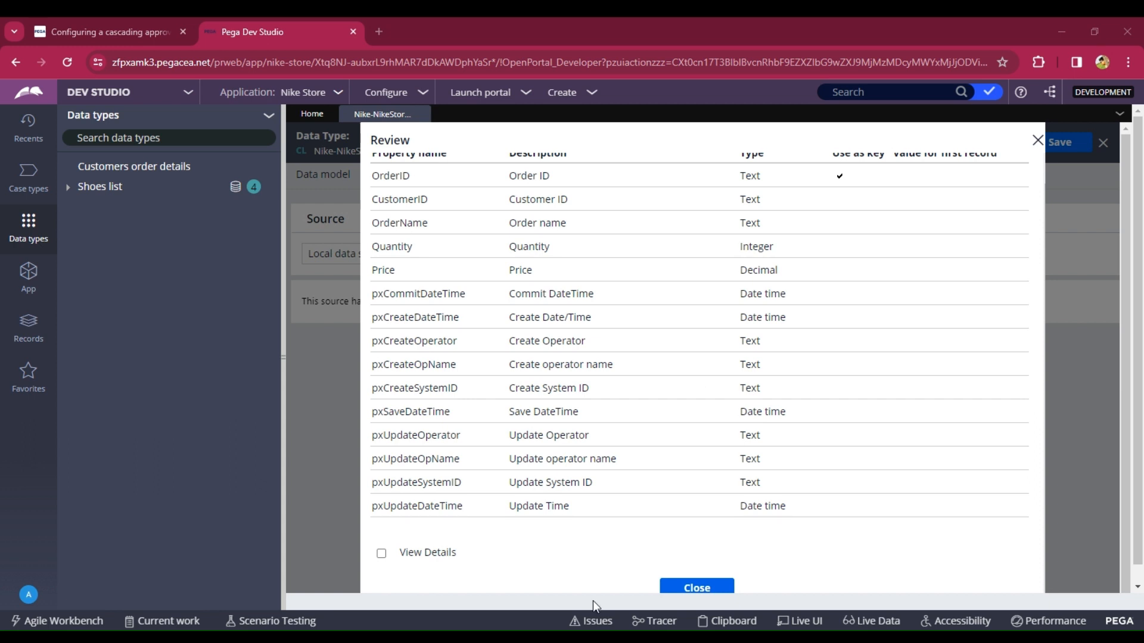
pyautogui.click(696, 587)
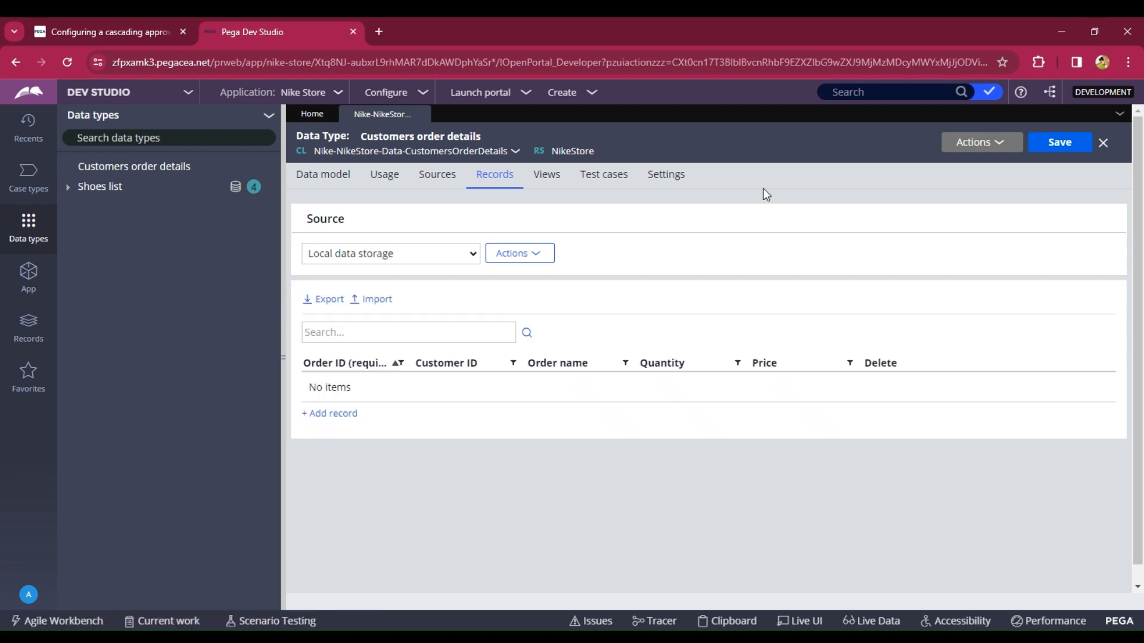
# - Add a new record with Order ID A001
pyautogui.click(311, 417)
pyautogui.write('A')
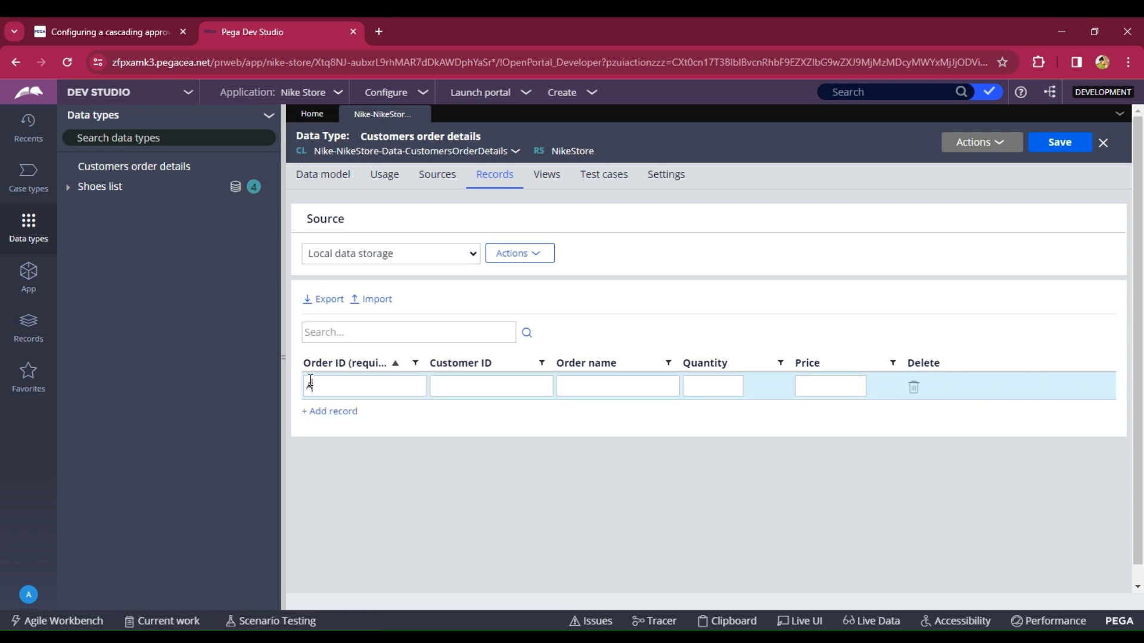
pyautogui.write('001')
# - Open the current operator's profile and copy the operator ID, then return to the data type tab
pyautogui.click(29, 594)
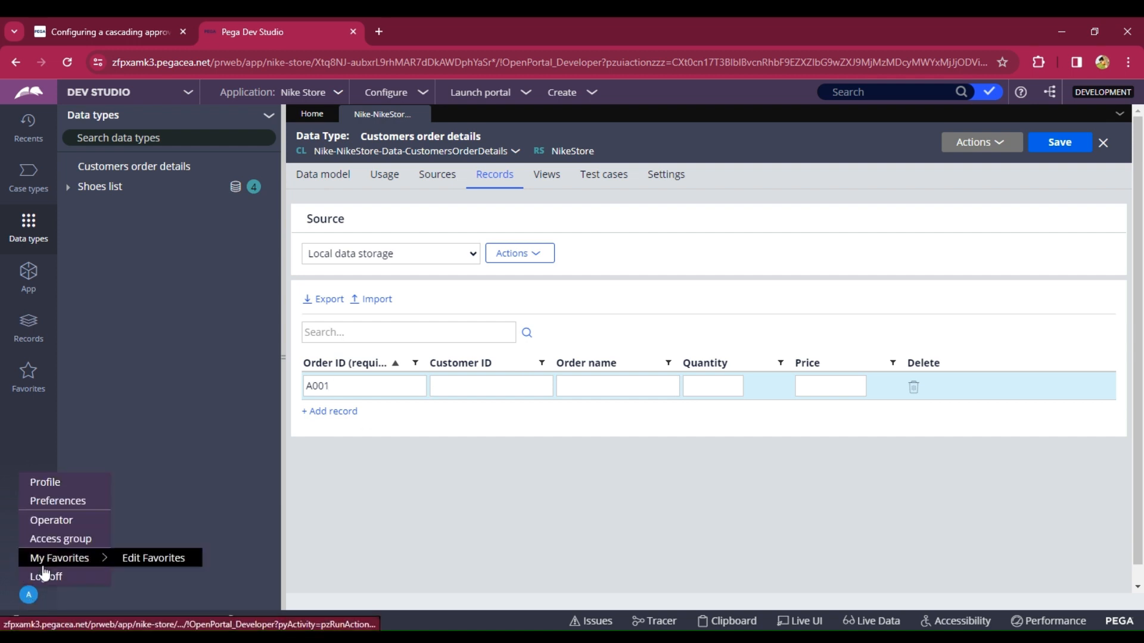
pyautogui.click(60, 518)
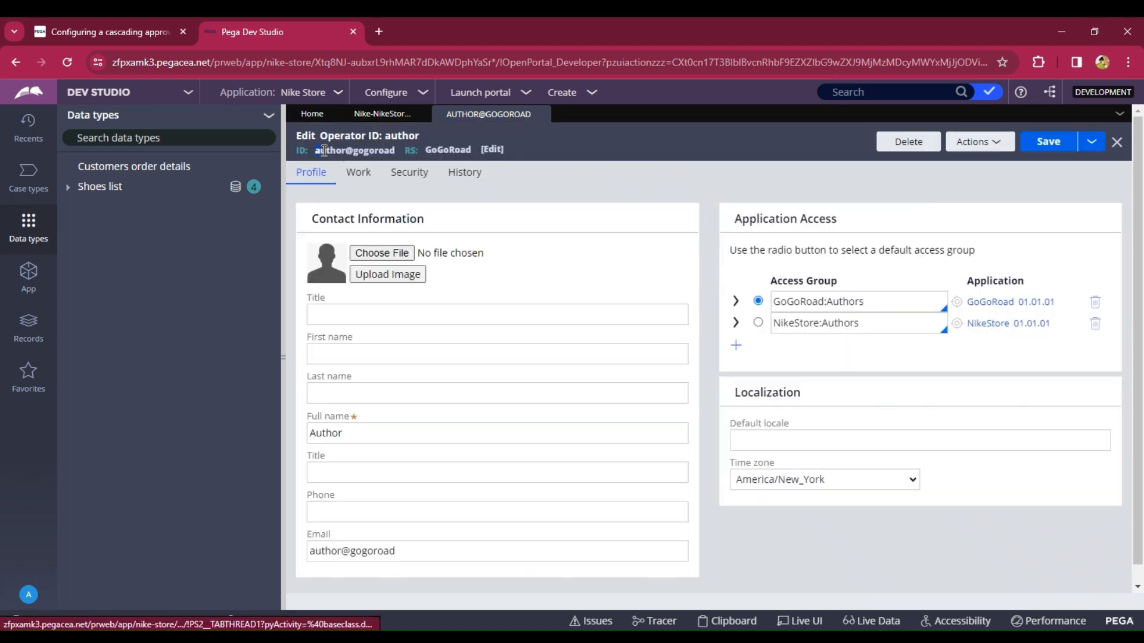
pyautogui.moveTo(324, 151); pyautogui.dragTo(385, 155)
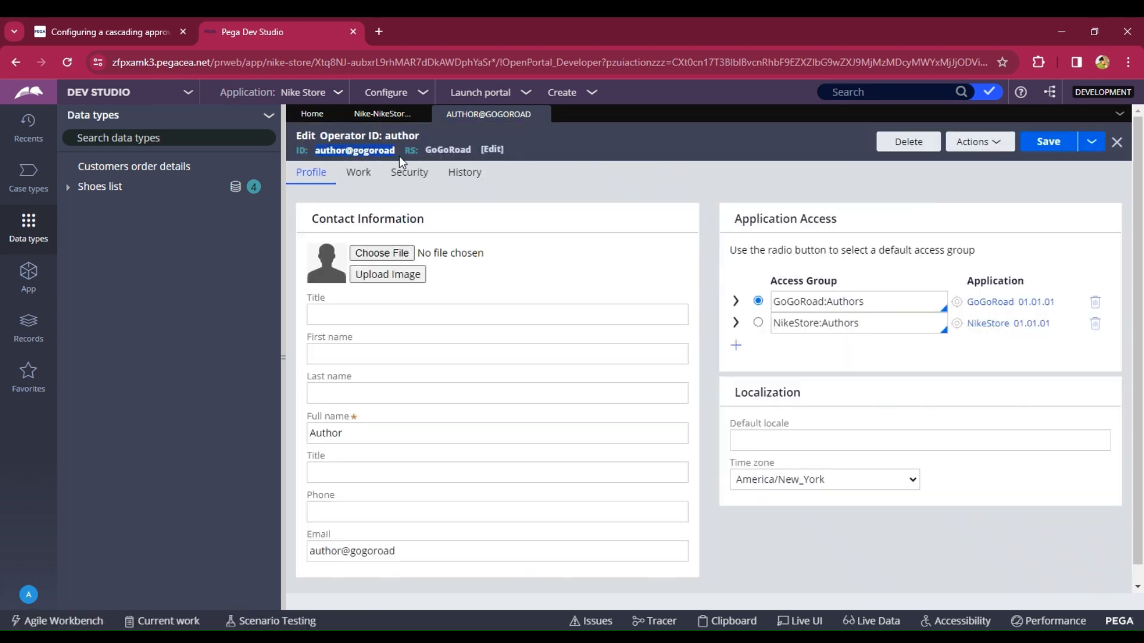
pyautogui.click(538, 114)
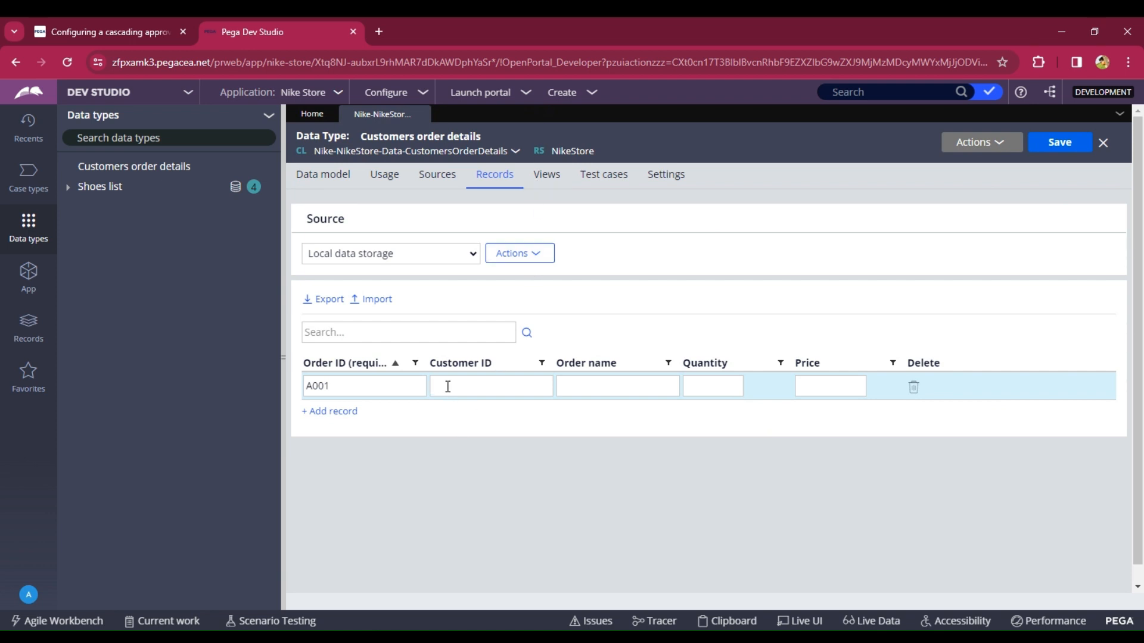
# - Paste the operator ID as the first record's Customer ID and enter "Running Shoes" as its order name
pyautogui.click(448, 387)
pyautogui.write('author@gogoroad')
pyautogui.click(599, 378)
pyautogui.write('Runing')
pyautogui.press('BackSpace')
pyautogui.press('BackSpace')
pyautogui.press('BackSpace')
pyautogui.press('BackSpace')
pyautogui.write('ning Shoes')
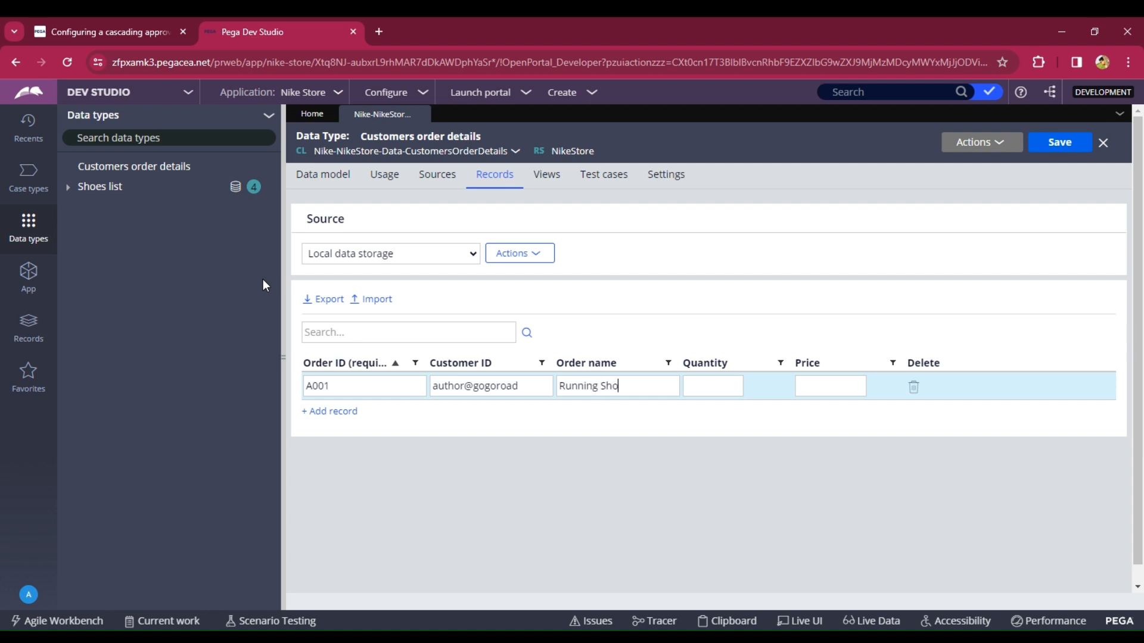
# - Set the first record's quantity to 1 and price to 3000
pyautogui.click(713, 384)
pyautogui.write('1')
pyautogui.click(831, 390)
pyautogui.write('3000')
pyautogui.click(342, 418)
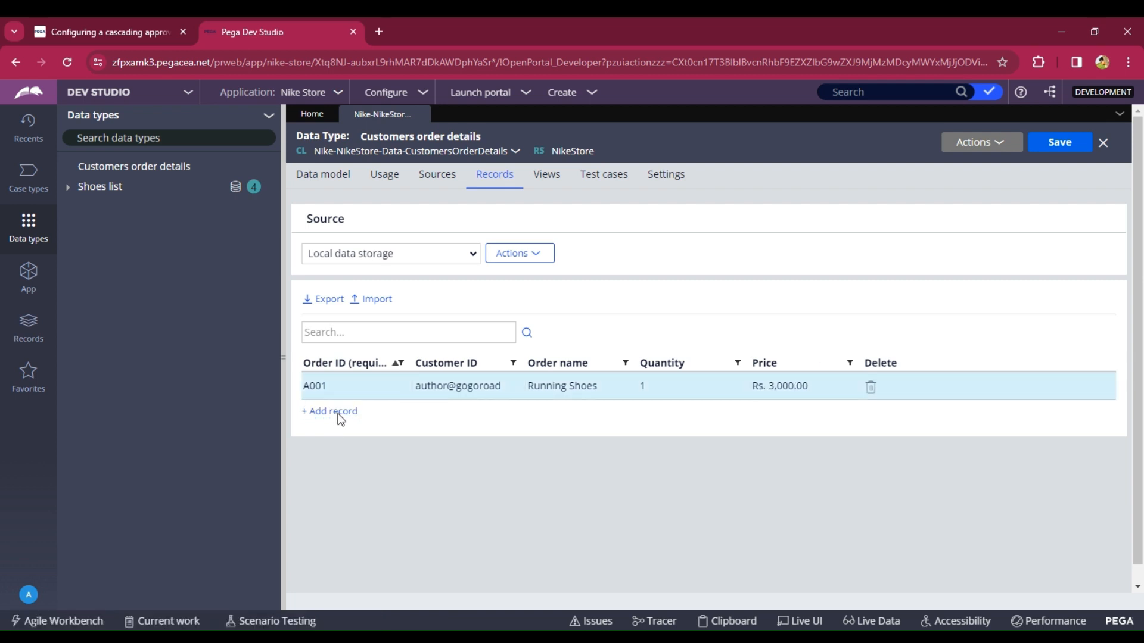
# - Add a second record with Order ID A002 and paste the operator ID as its Customer ID
pyautogui.click(337, 412)
pyautogui.write('A0')
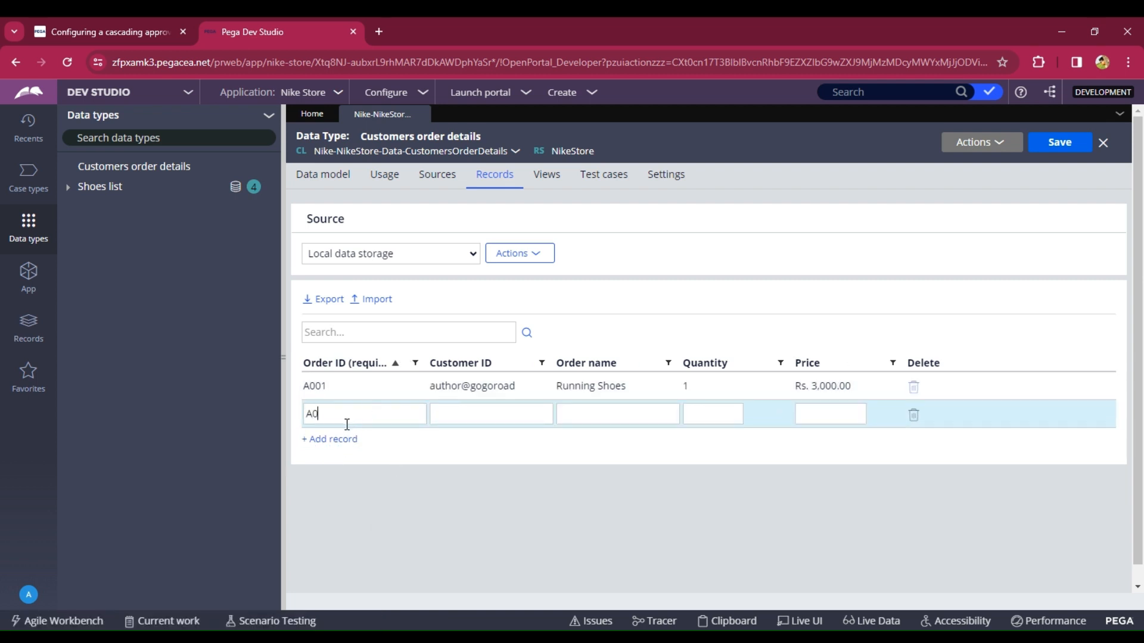
pyautogui.write('02')
pyautogui.click(458, 415)
pyautogui.write('author@gogoroad')
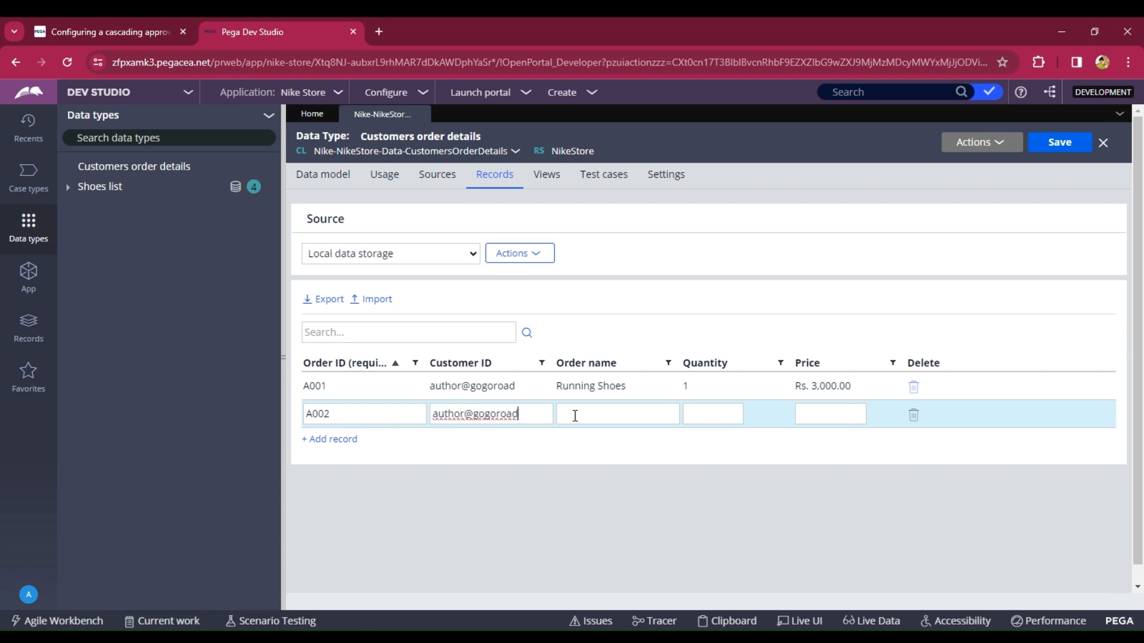
# - Enter "Shoes" as the second record's order name, quantity 2 and price 2000
pyautogui.click(587, 413)
pyautogui.write('Shoes')
pyautogui.click(832, 417)
pyautogui.write('2000')
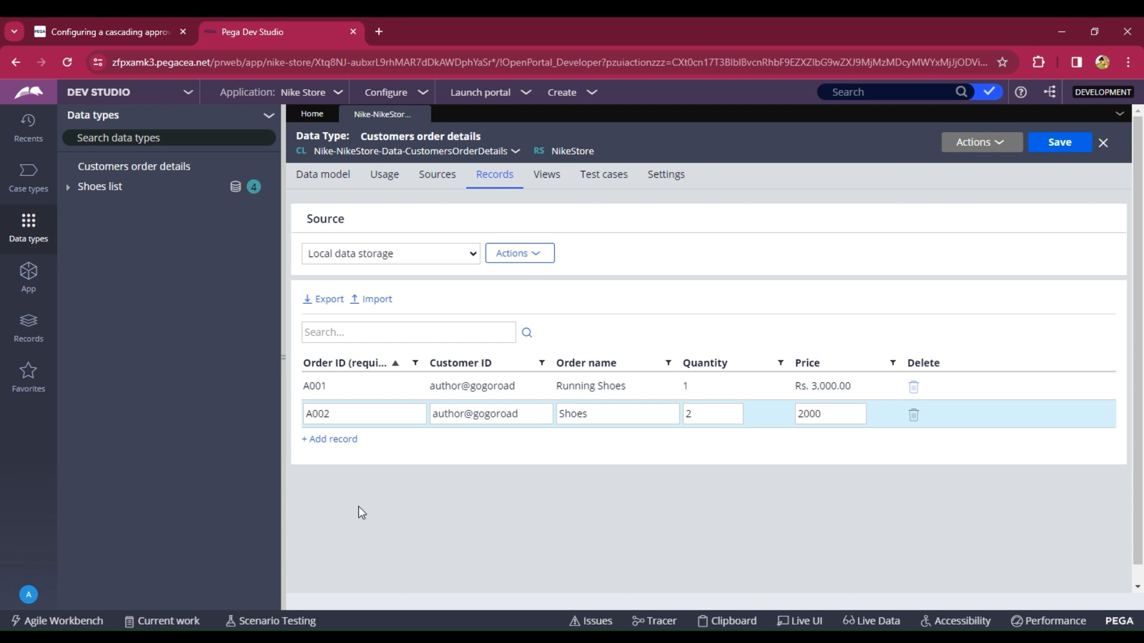
pyautogui.click(322, 441)
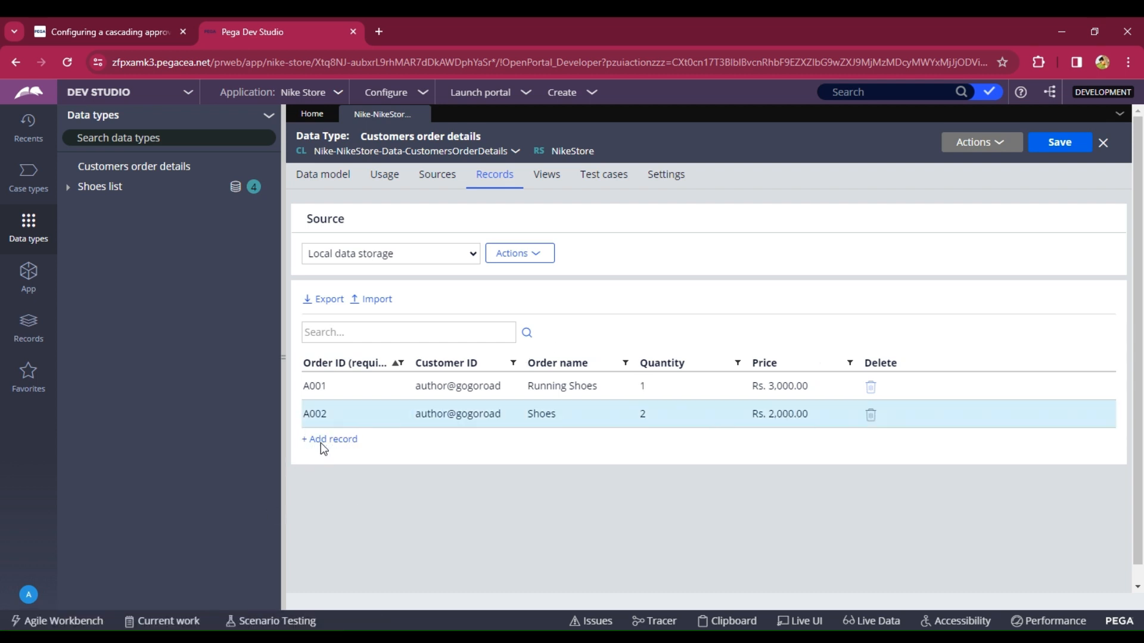
# - Add a third record with Order ID A003, a customer ID, and order name "Walking Shoes"
pyautogui.write('A003')
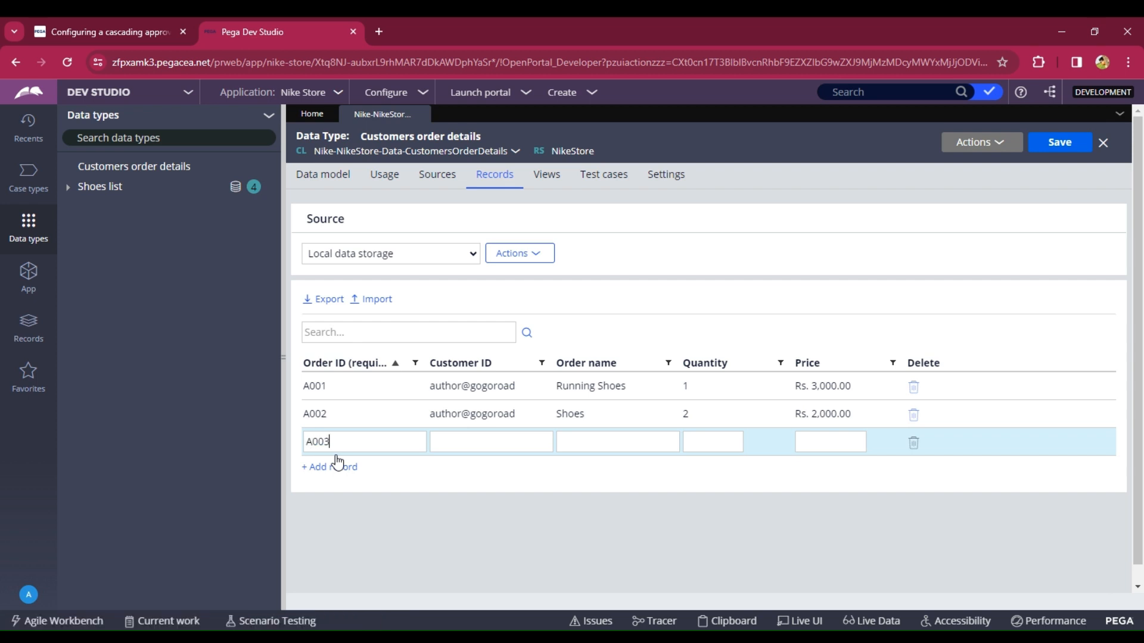
pyautogui.click(431, 448)
pyautogui.write('Pavan@12')
pyautogui.write('Walking')
pyautogui.write(' S')
pyautogui.write('hoes')
pyautogui.click(724, 436)
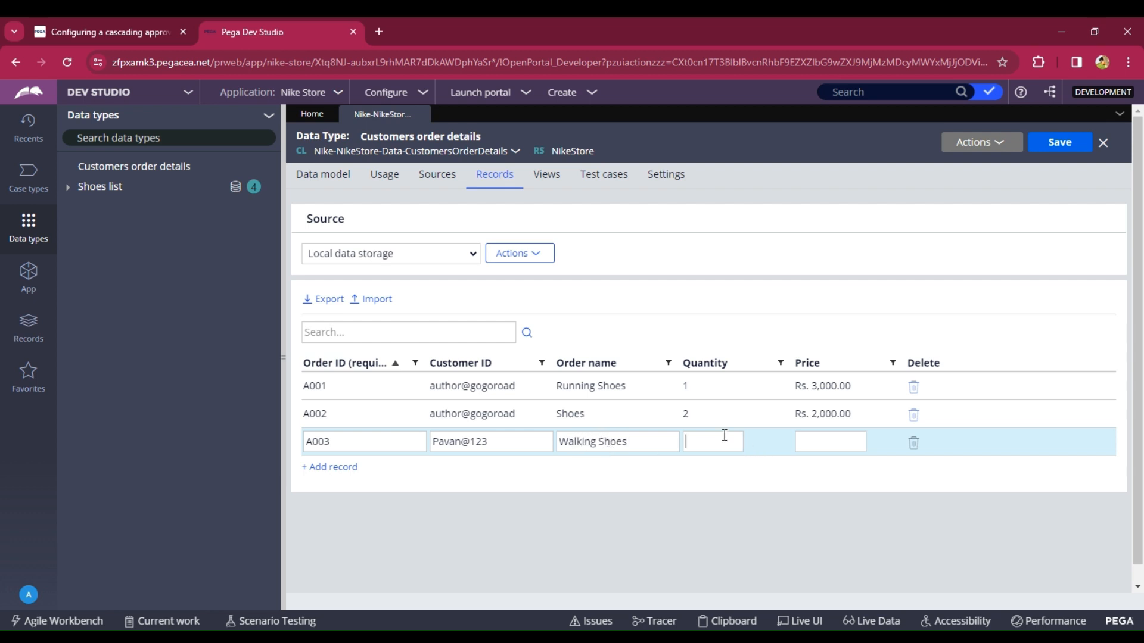
# - Set the third record's quantity to 1 and price to 3500, then save the data type
pyautogui.click(814, 449)
pyautogui.write('3500')
pyautogui.click(1059, 143)
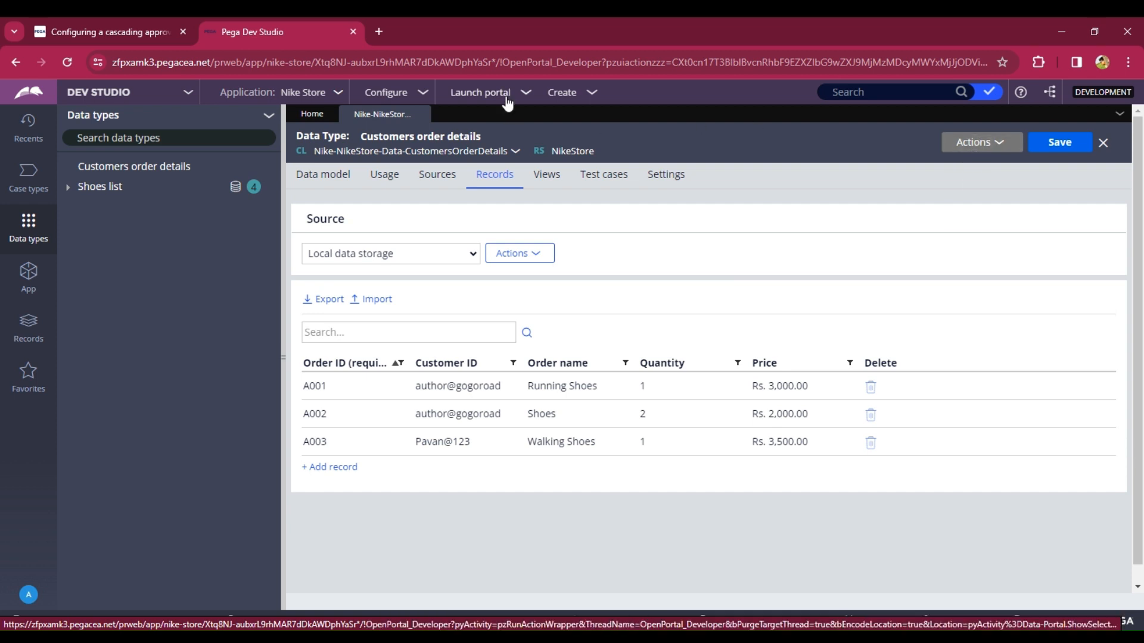
# - Switch to App Studio, open Channels and start a new portal named "Nike"
pyautogui.click(157, 93)
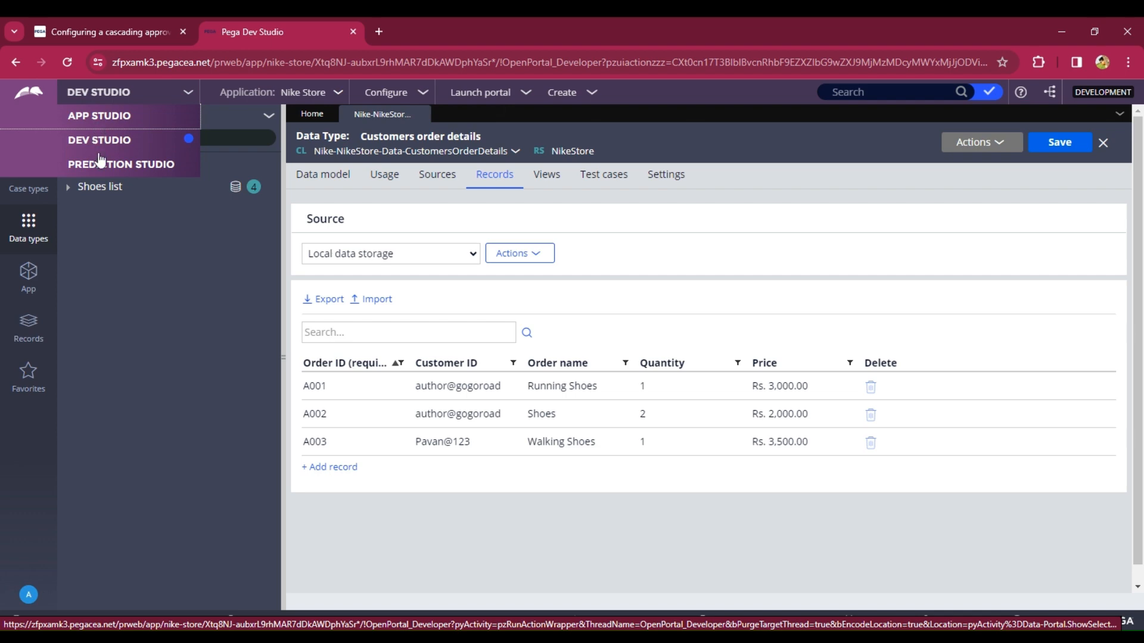
pyautogui.click(95, 114)
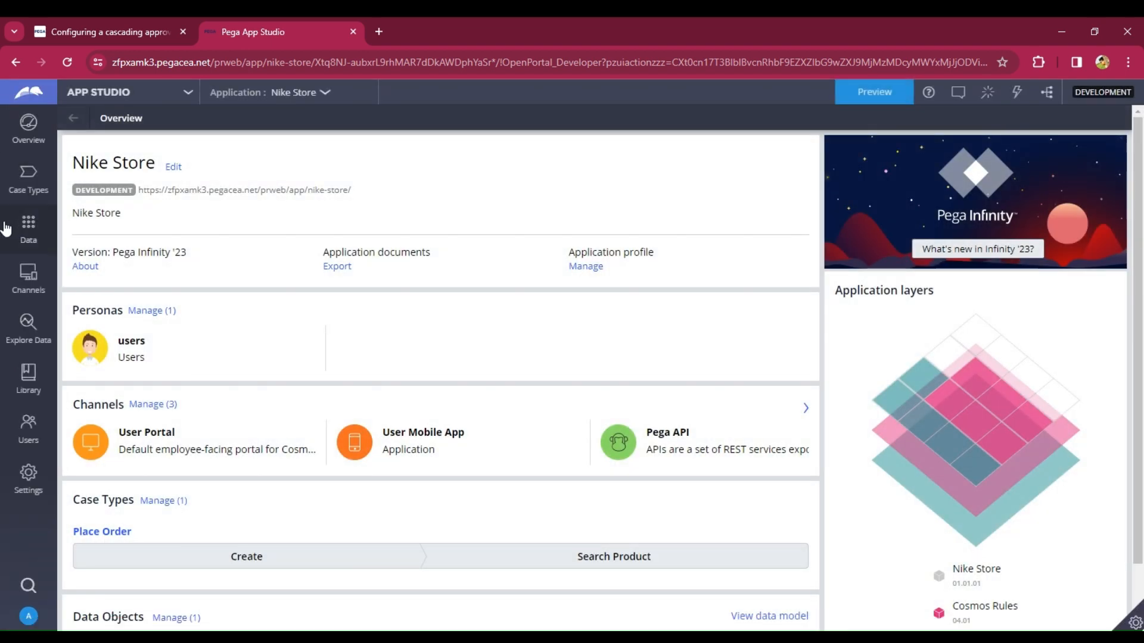
pyautogui.click(26, 281)
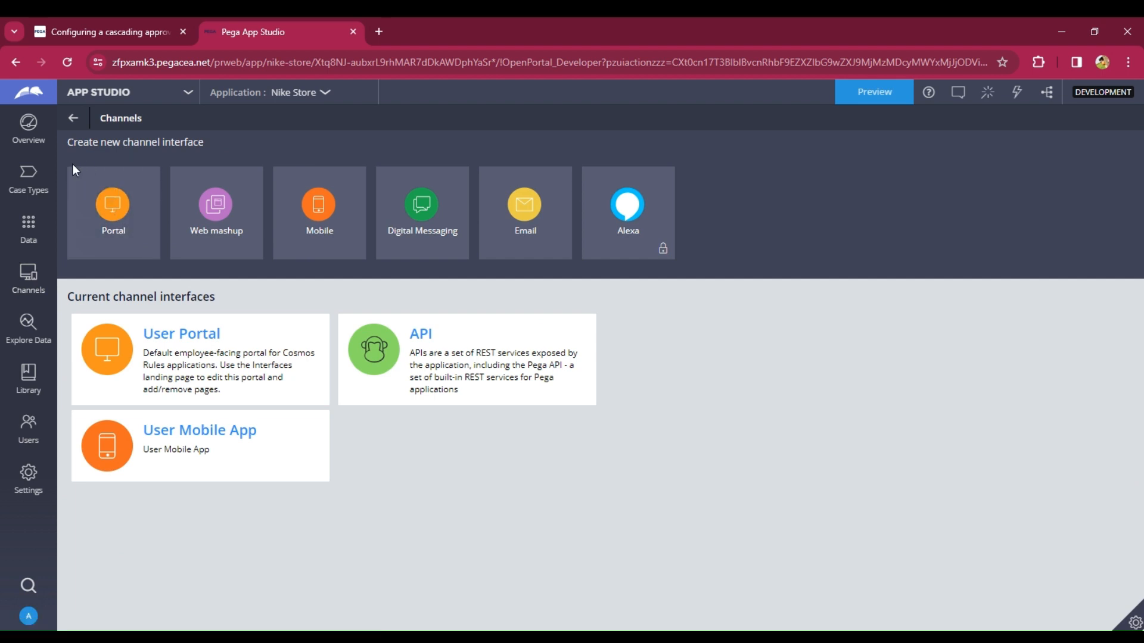
pyautogui.click(100, 231)
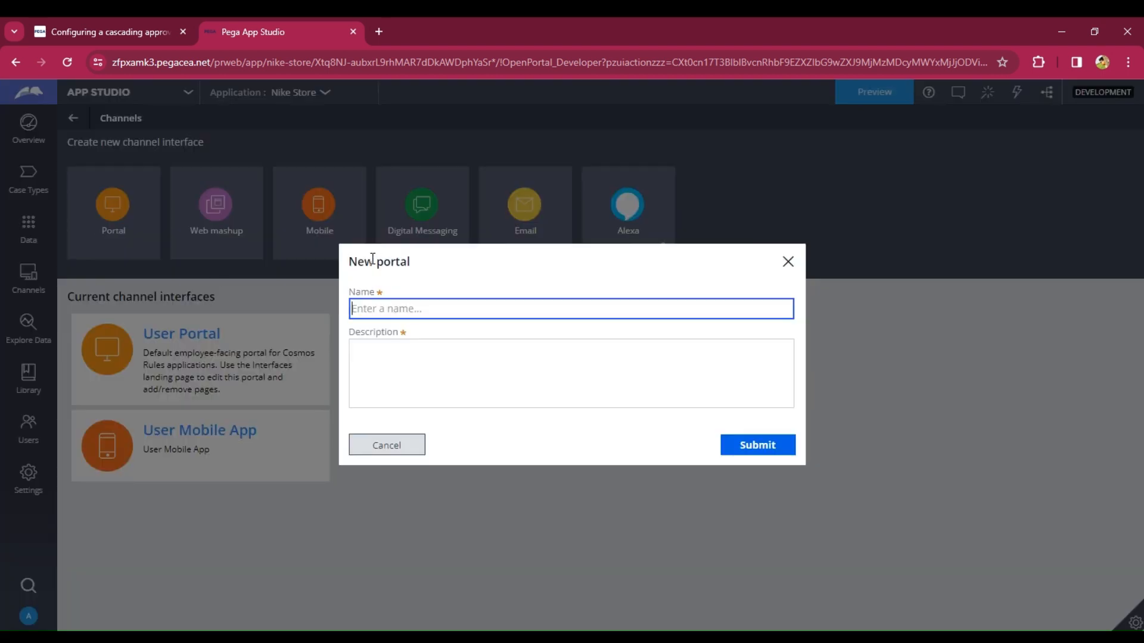
pyautogui.write('Nu')
pyautogui.write('ke')
pyautogui.click(405, 364)
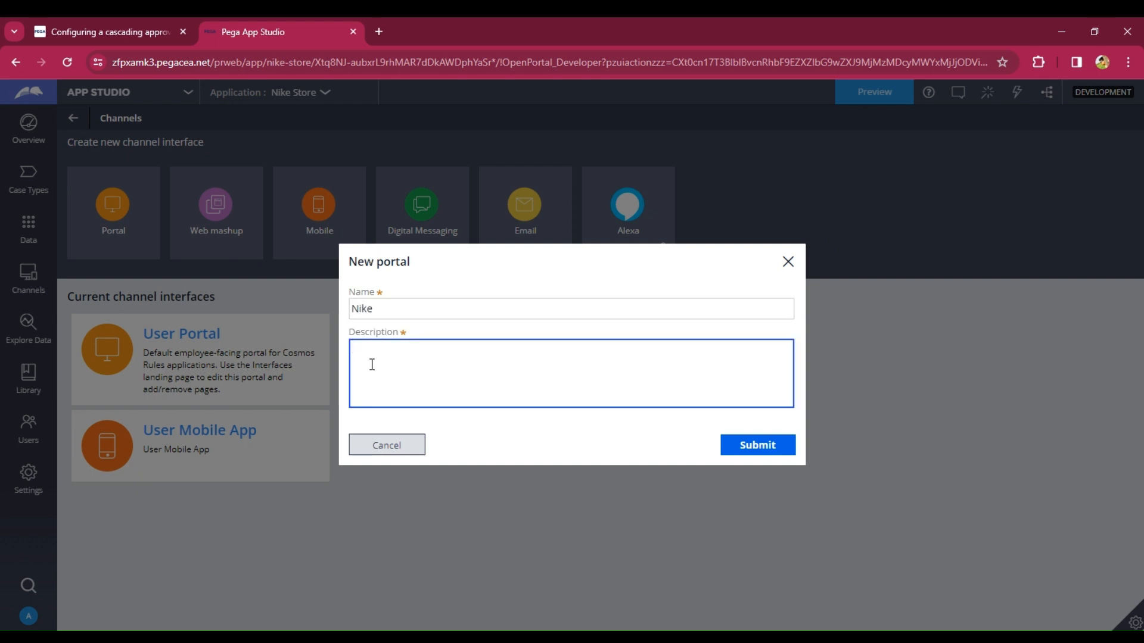
# - Enter "Customer Usage" as the portal description, fixing its spelling, and submit the new portal
pyautogui.write('Customer Uasage')
pyautogui.doubleClick(417, 347)
pyautogui.rightClick(420, 348)
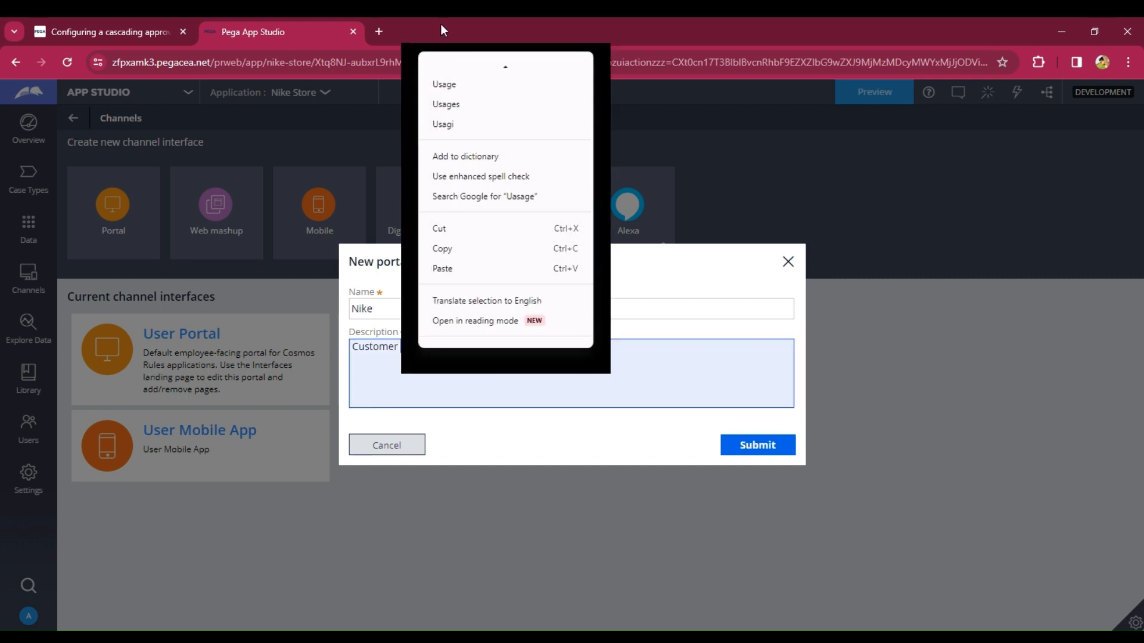
pyautogui.click(450, 74)
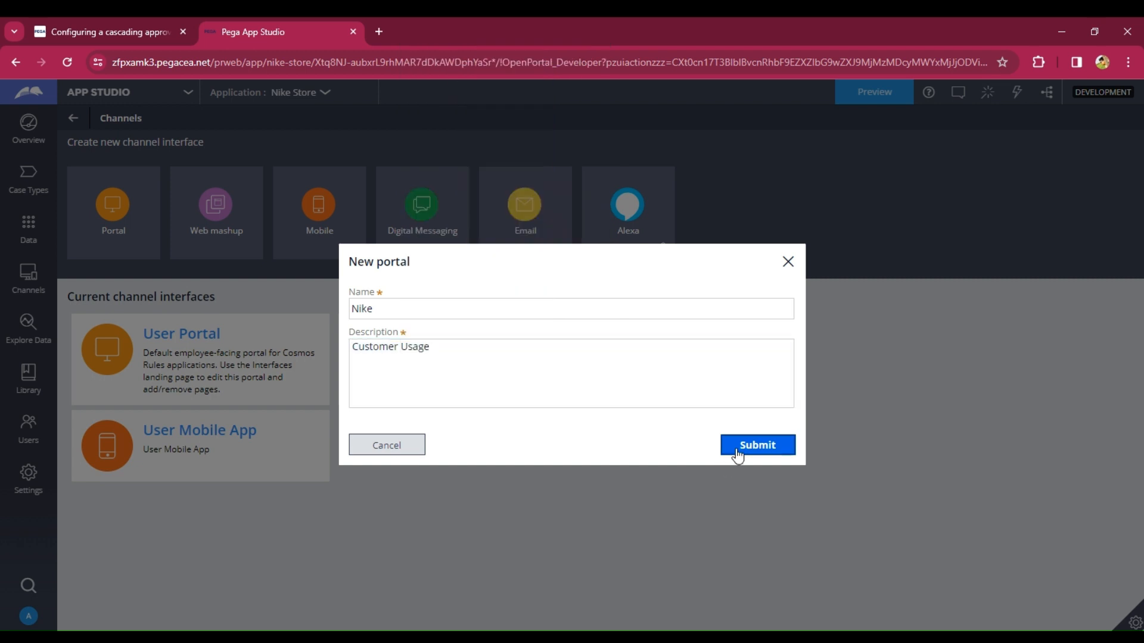
pyautogui.click(738, 446)
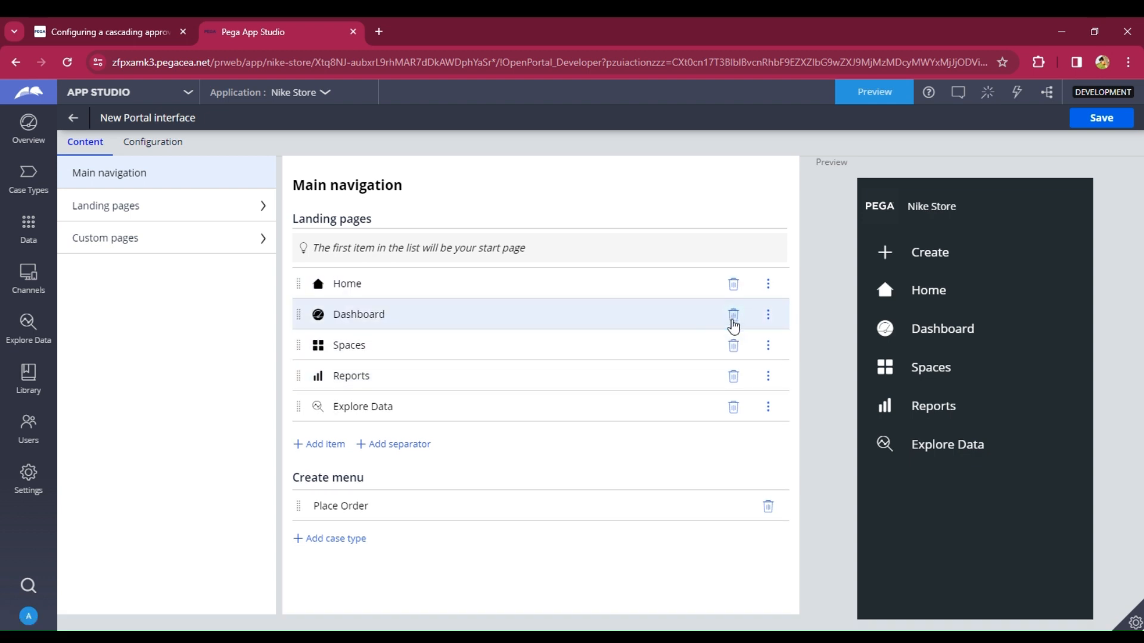
# - Remove Dashboard, Spaces, Reports and Explore Data from the main navigation and Place Order from the create menu
pyautogui.click(733, 315)
pyautogui.click(734, 317)
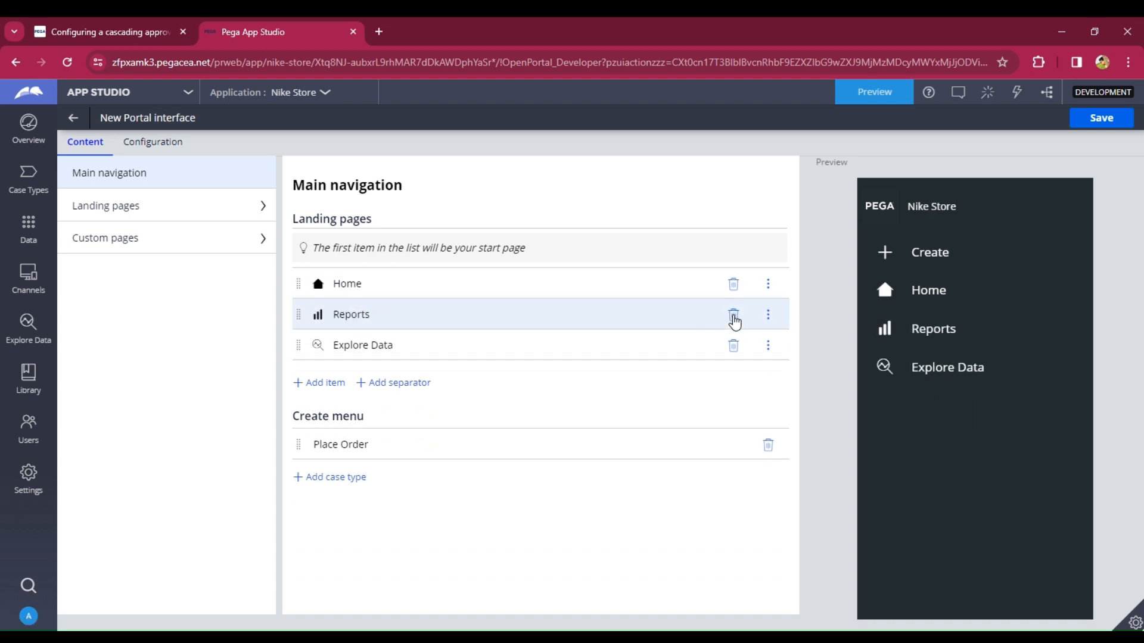
pyautogui.click(735, 318)
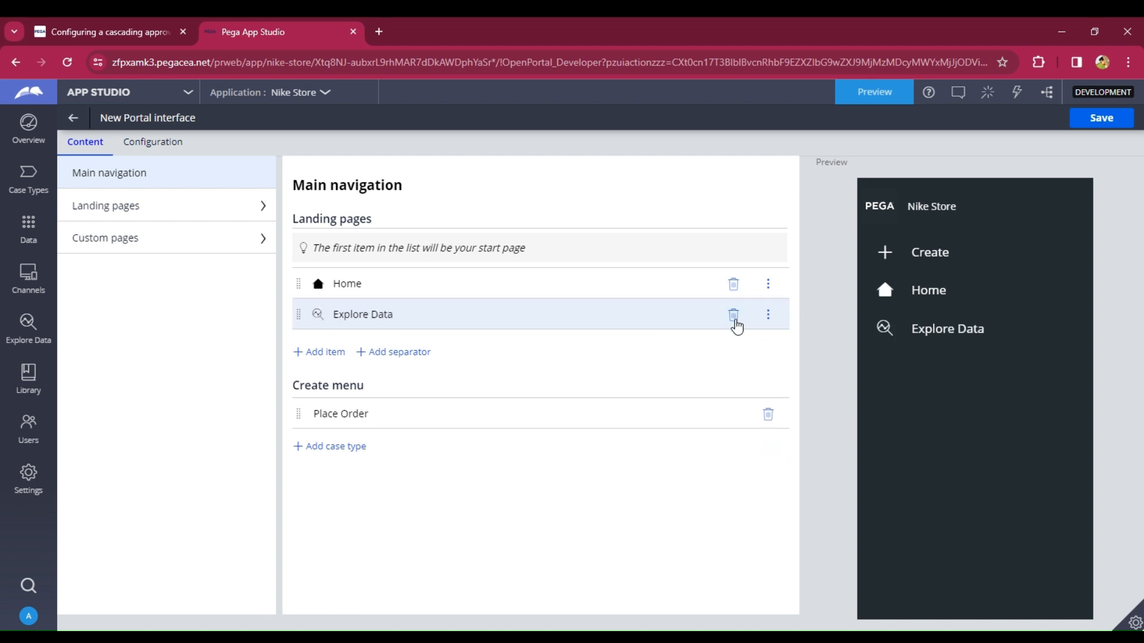
pyautogui.click(734, 315)
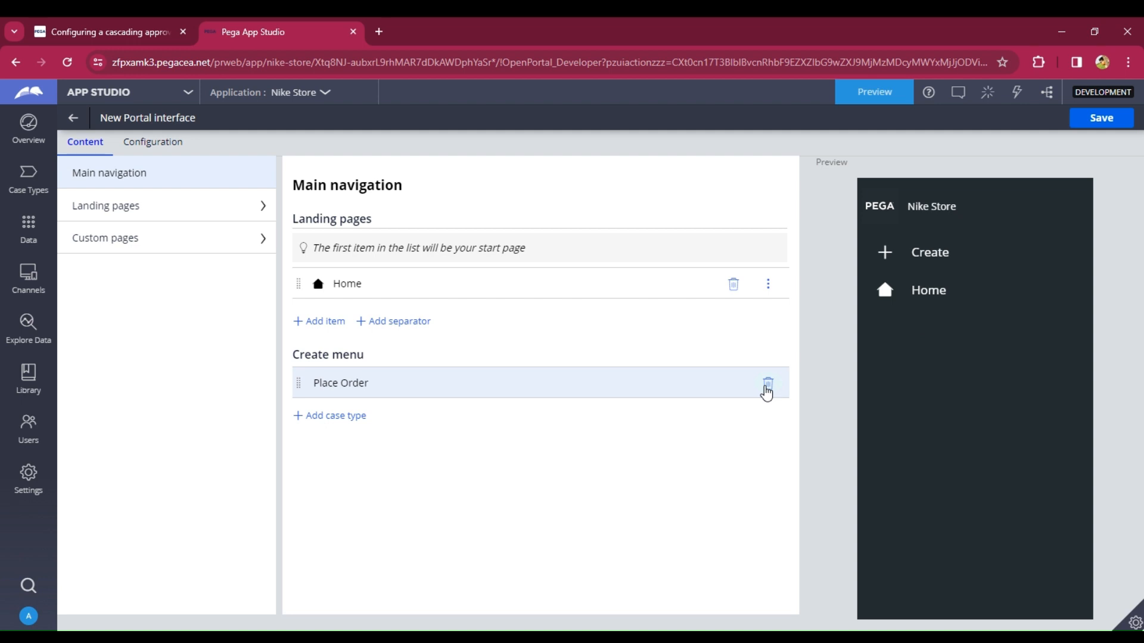
pyautogui.click(767, 384)
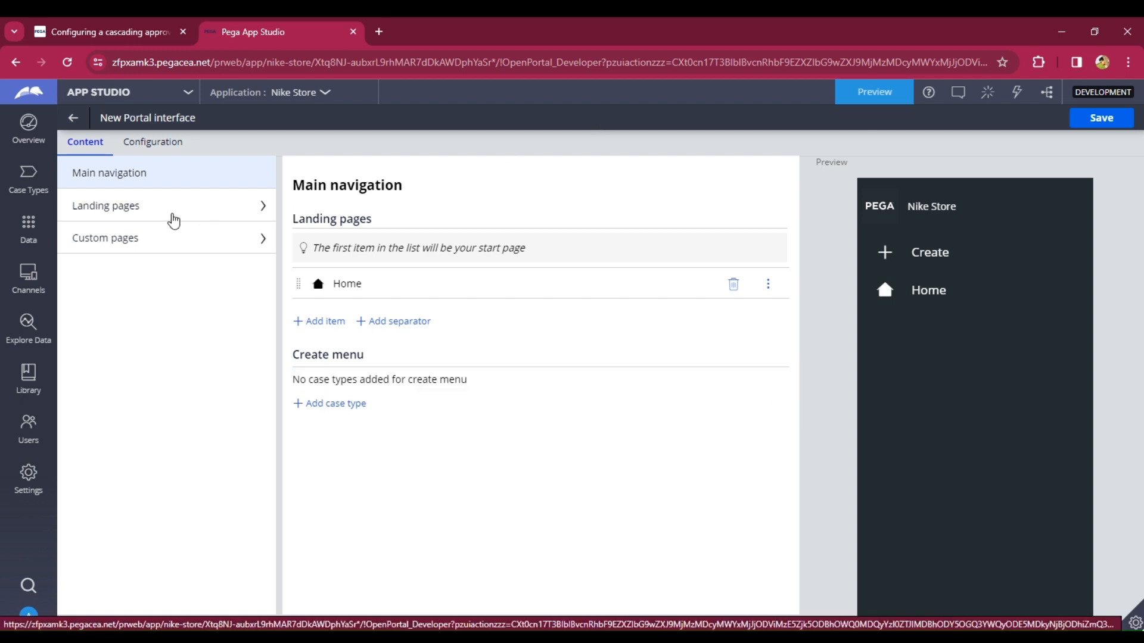
# - Add a landing page named "My Orders" using the One column template
pyautogui.click(175, 220)
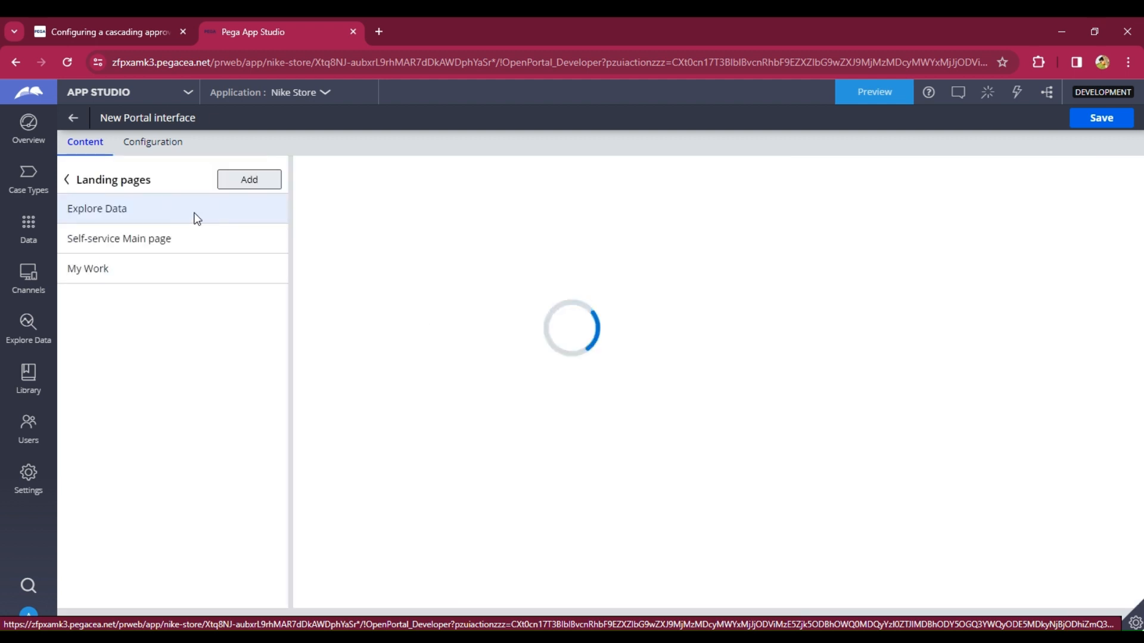
pyautogui.click(258, 180)
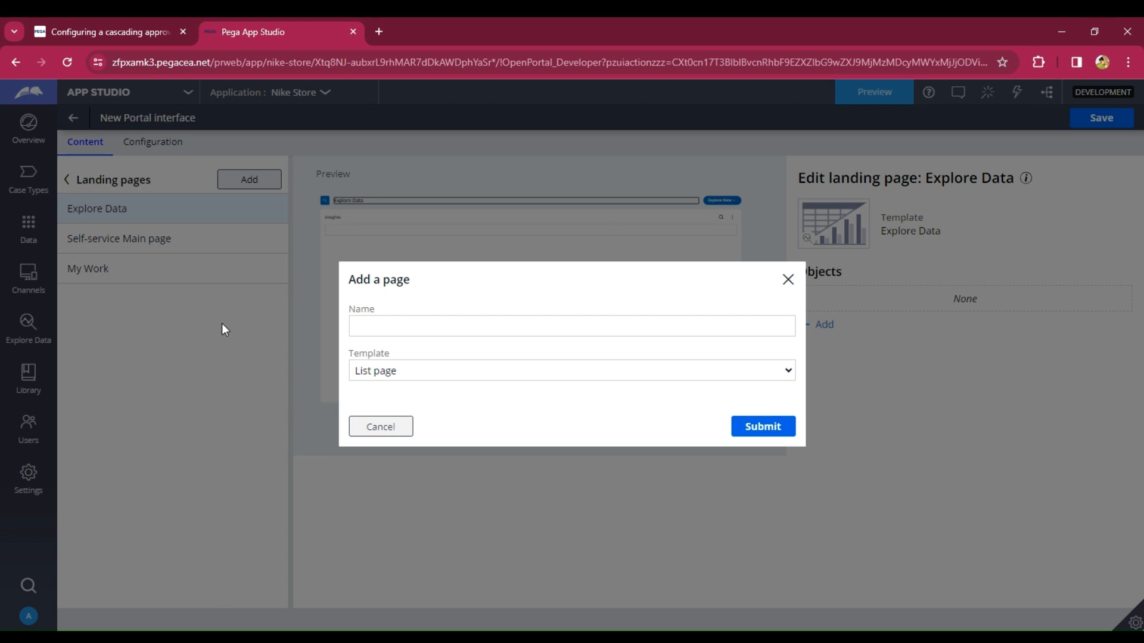
pyautogui.click(366, 327)
pyautogui.write('M')
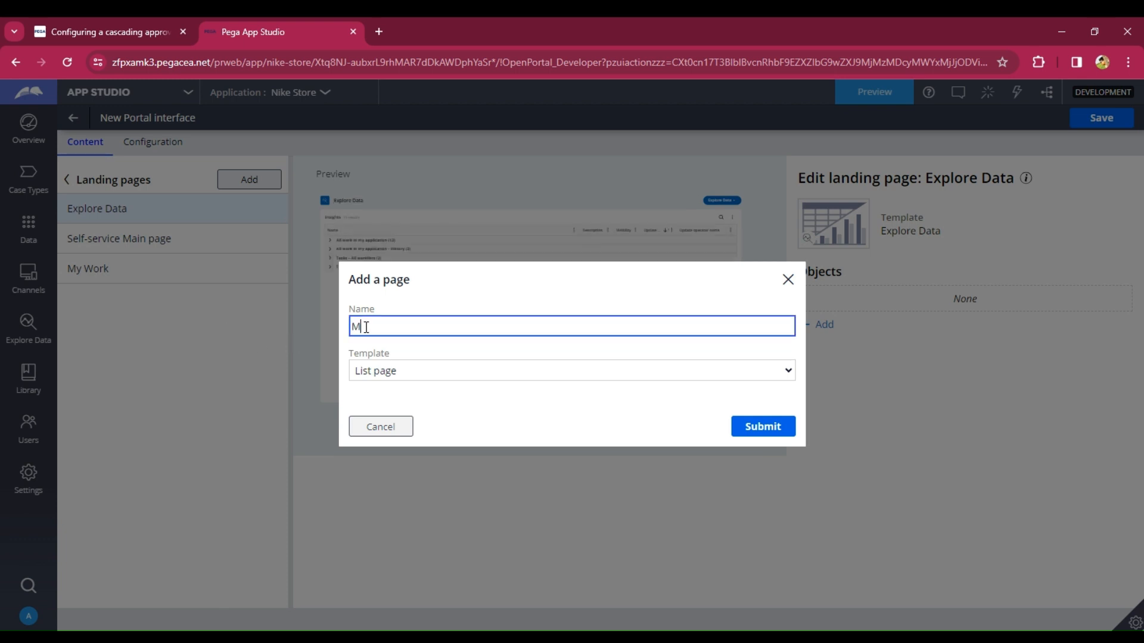
pyautogui.write('yOrders')
pyautogui.click(366, 326)
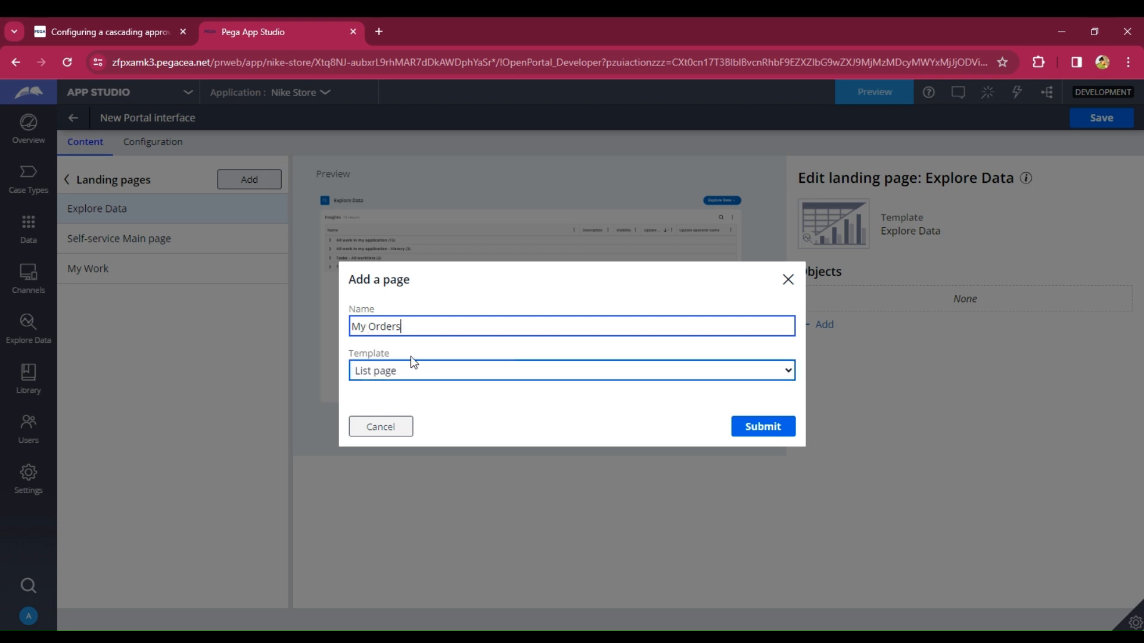
pyautogui.click(419, 370)
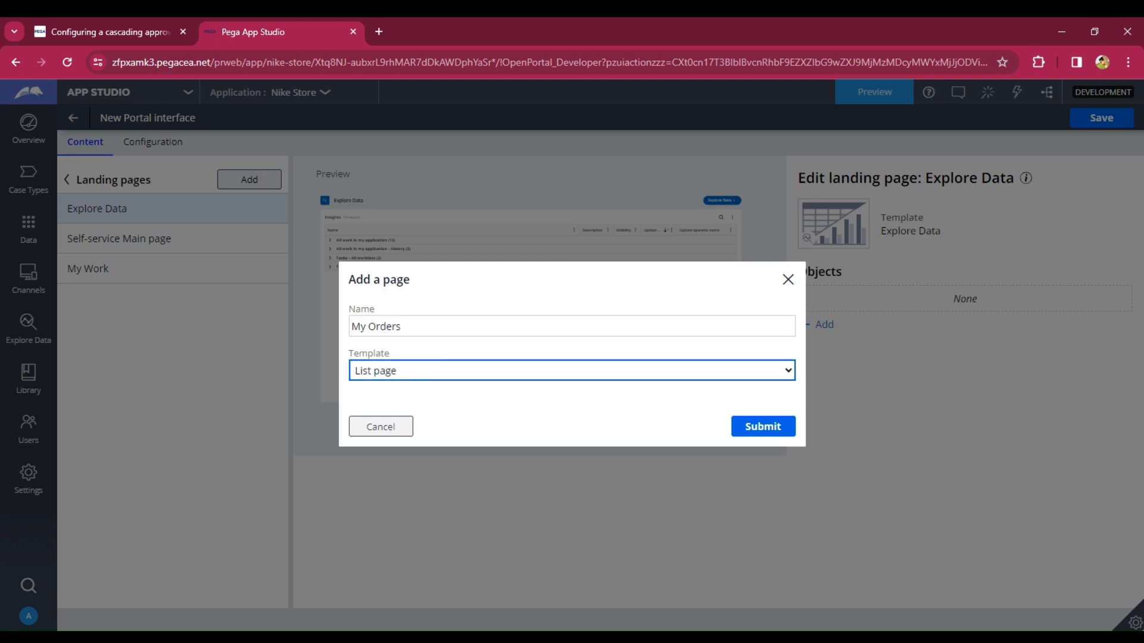
pyautogui.click(414, 417)
pyautogui.click(763, 431)
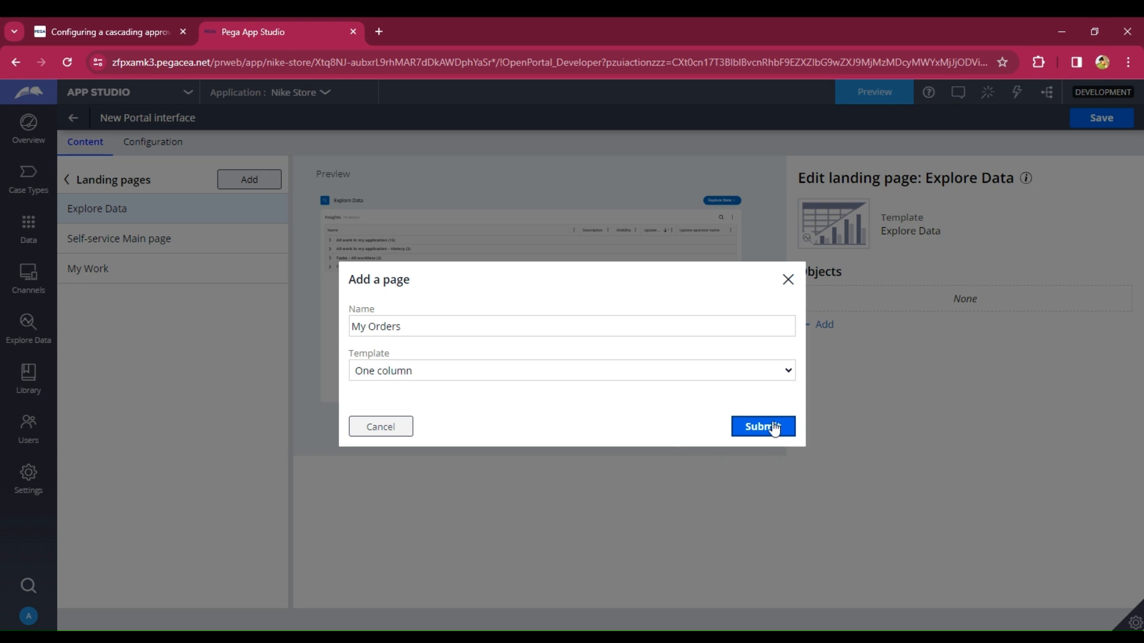
pyautogui.click(773, 428)
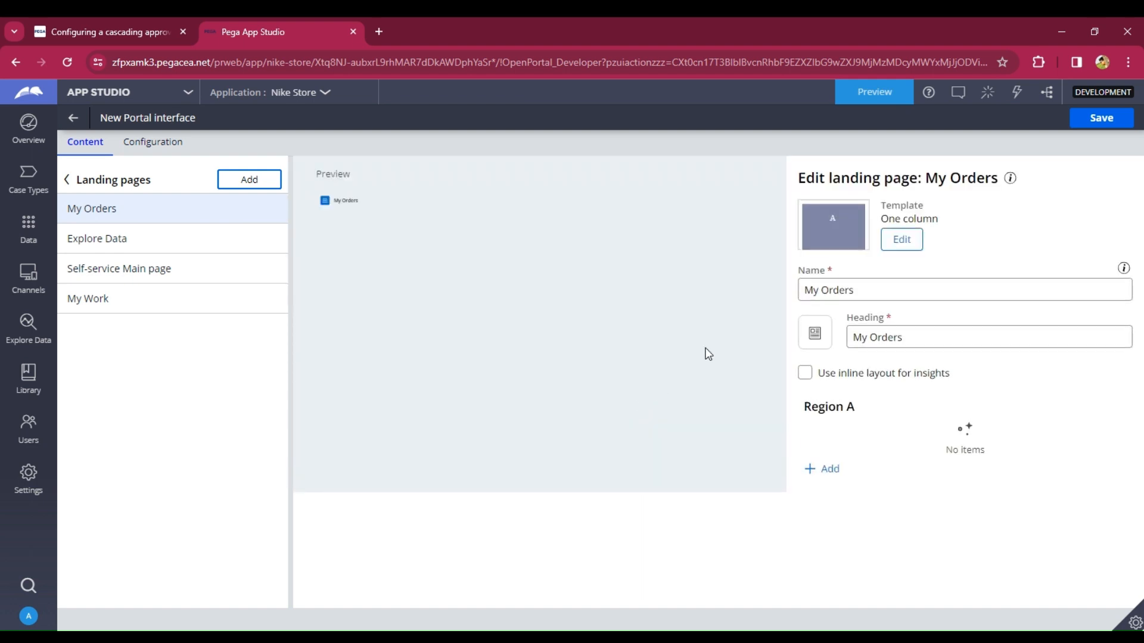
# - Add the My Orders landing page to the portal's main navigation and save the portal
pyautogui.click(66, 186)
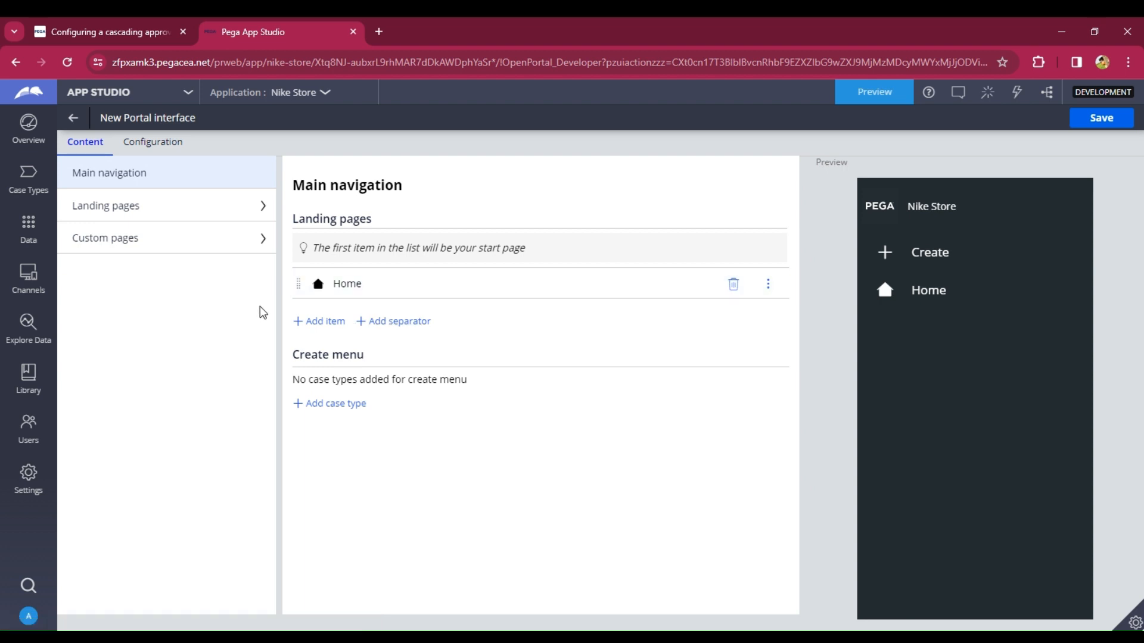
pyautogui.click(321, 324)
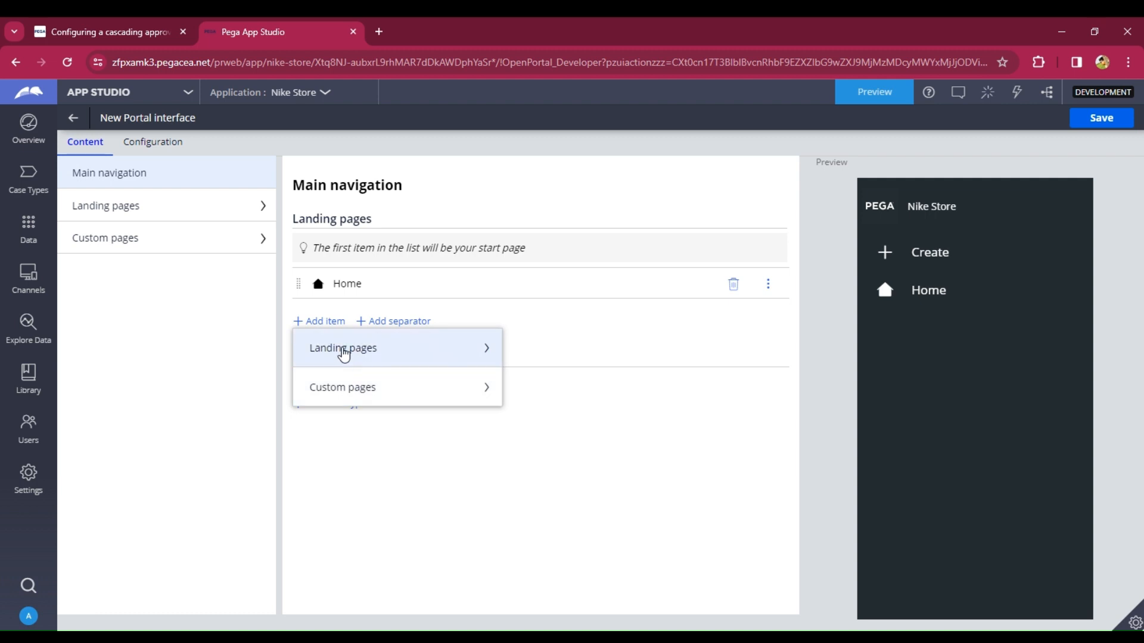
pyautogui.click(343, 353)
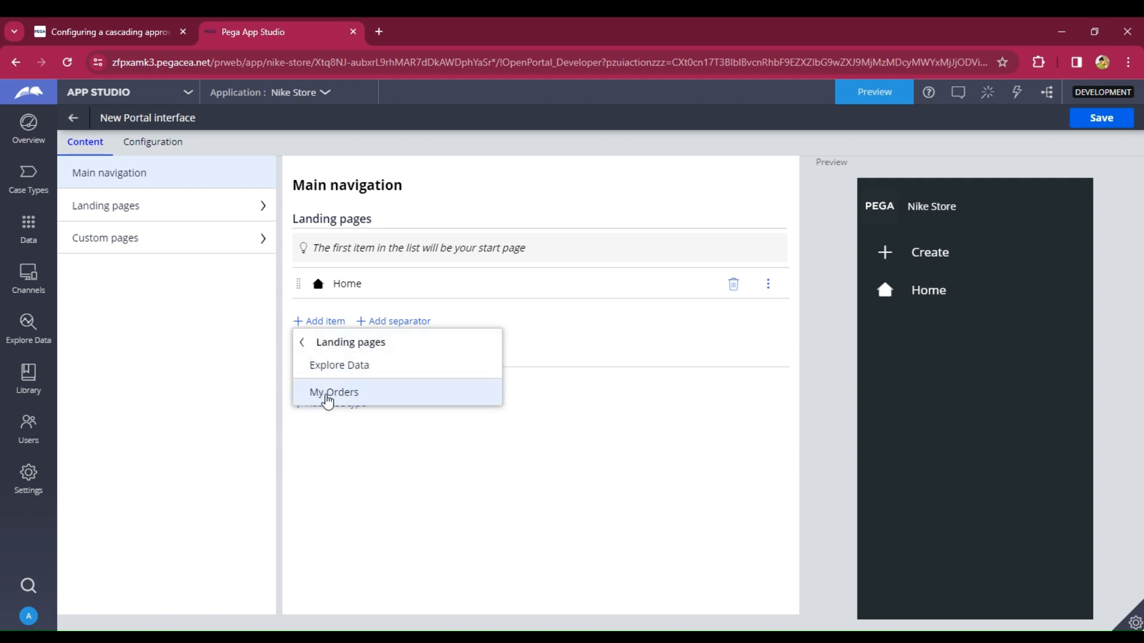
pyautogui.click(333, 396)
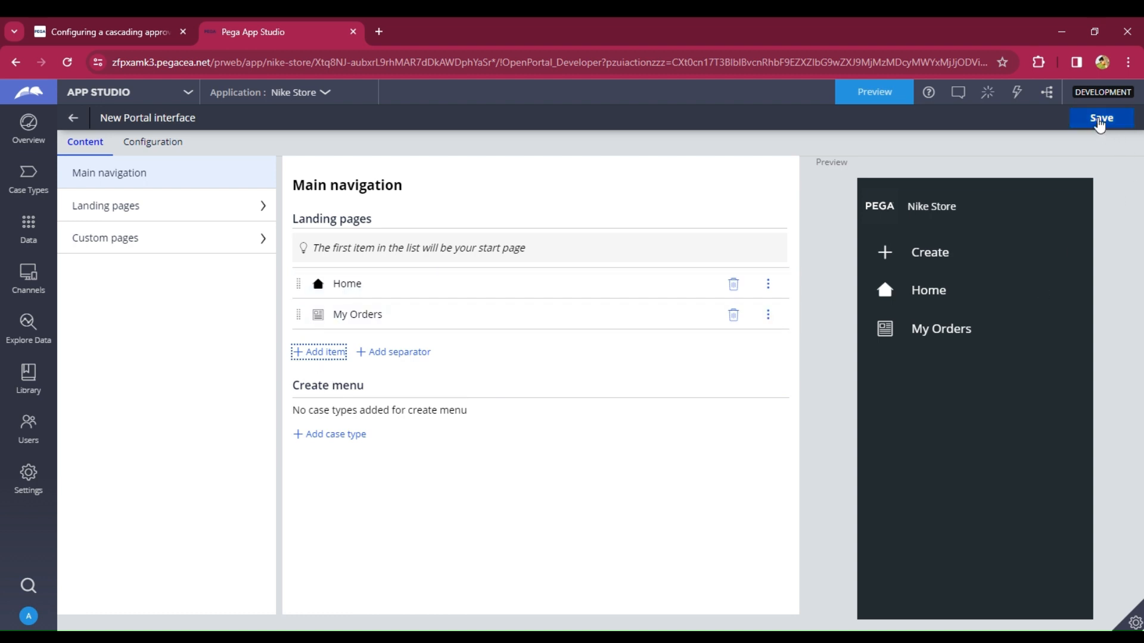
pyautogui.click(1099, 121)
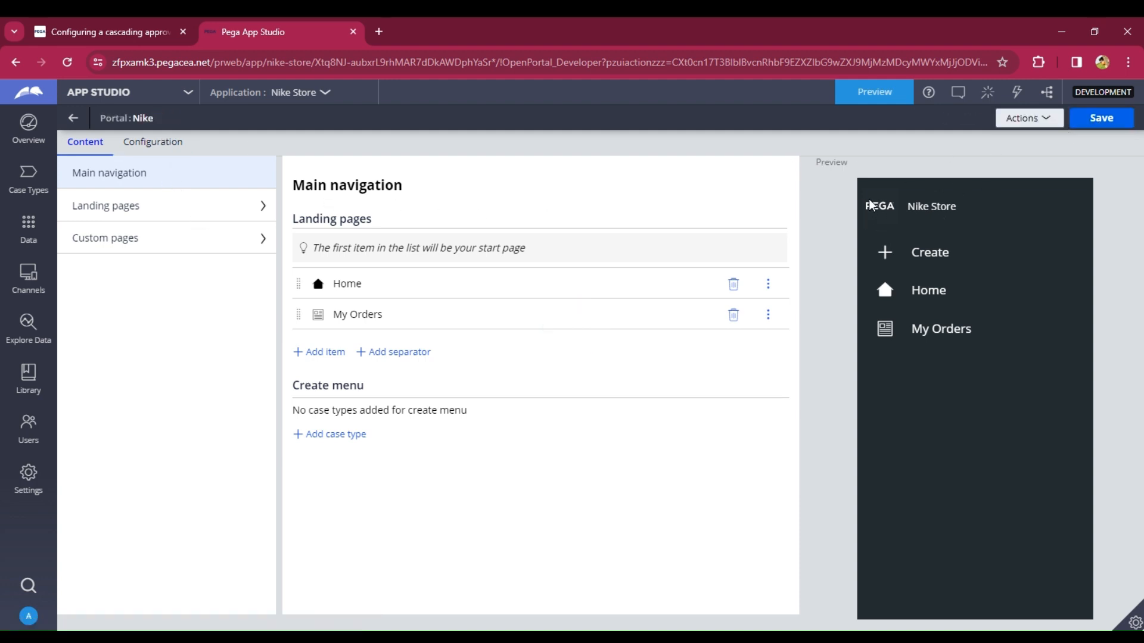
# - Try switching the portal logo to a custom logo, then discard the unsaved change
pyautogui.click(158, 144)
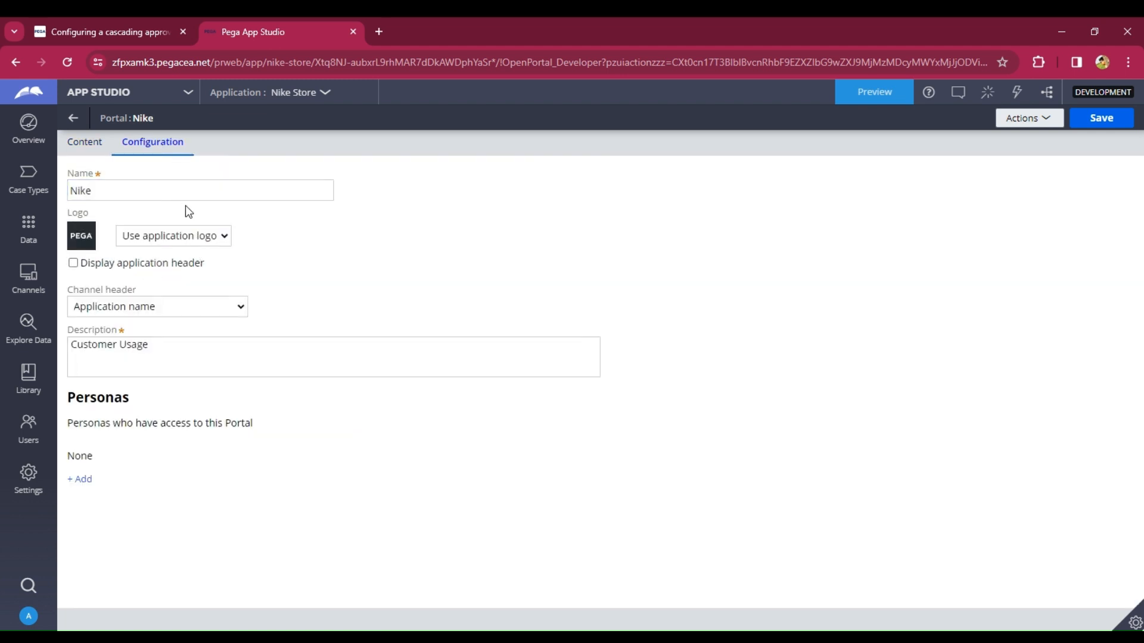
pyautogui.click(185, 234)
pyautogui.click(156, 288)
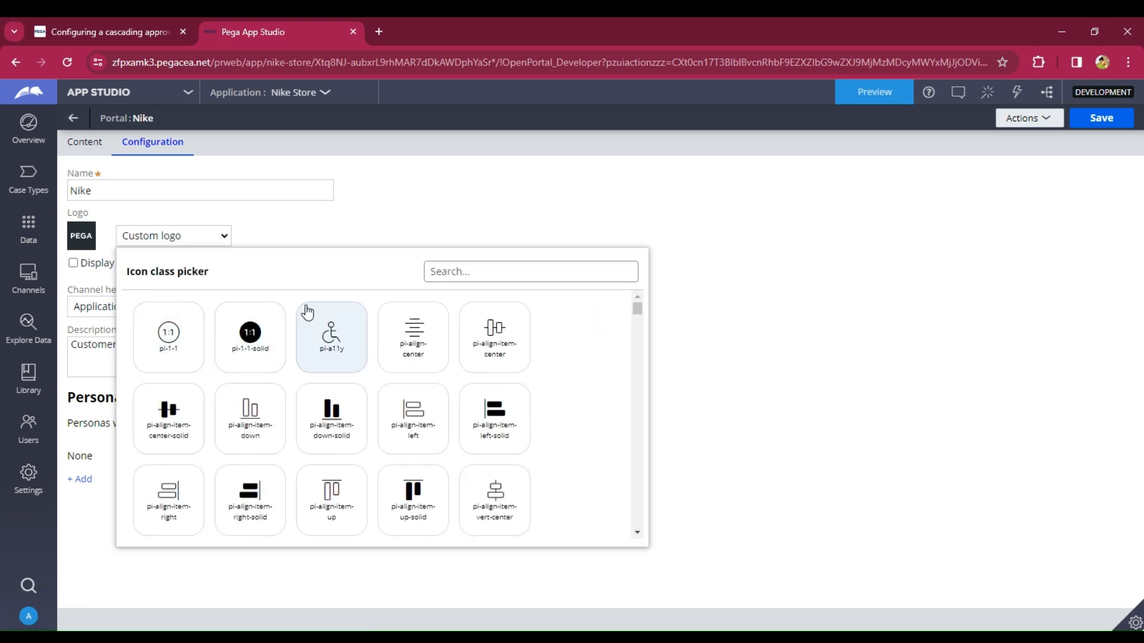
pyautogui.click(284, 222)
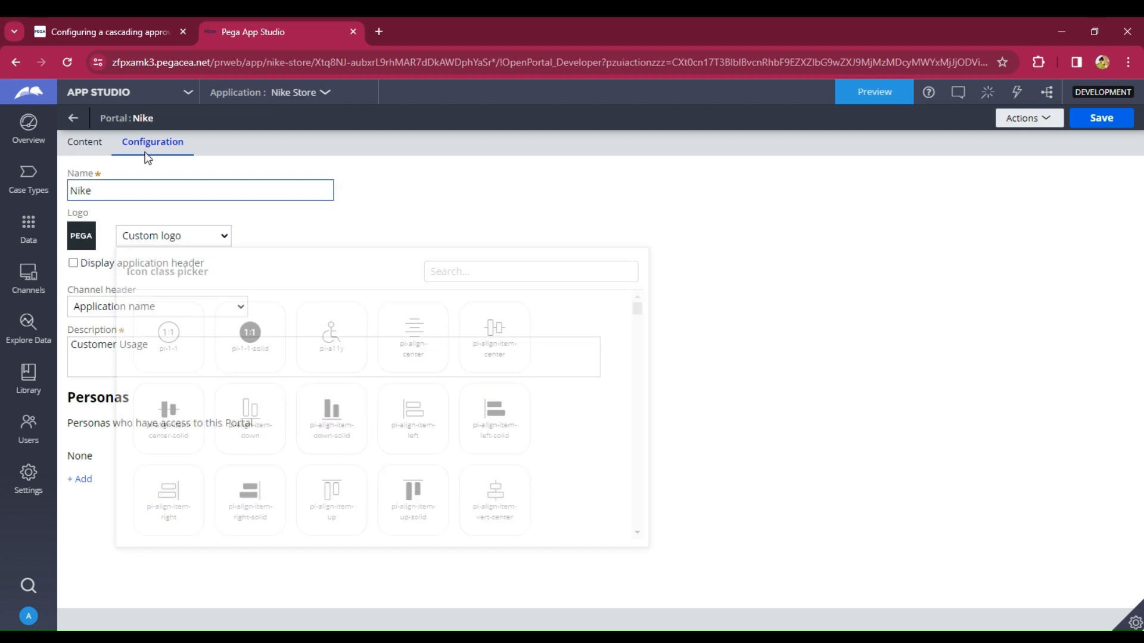
pyautogui.click(71, 119)
pyautogui.click(644, 152)
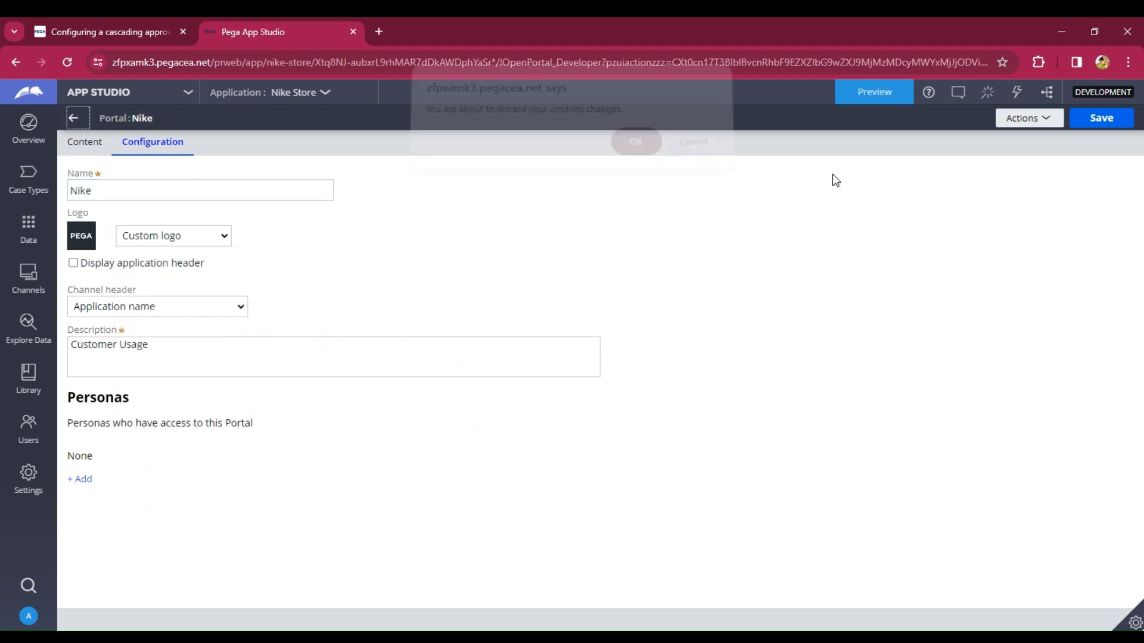
pyautogui.click(1101, 118)
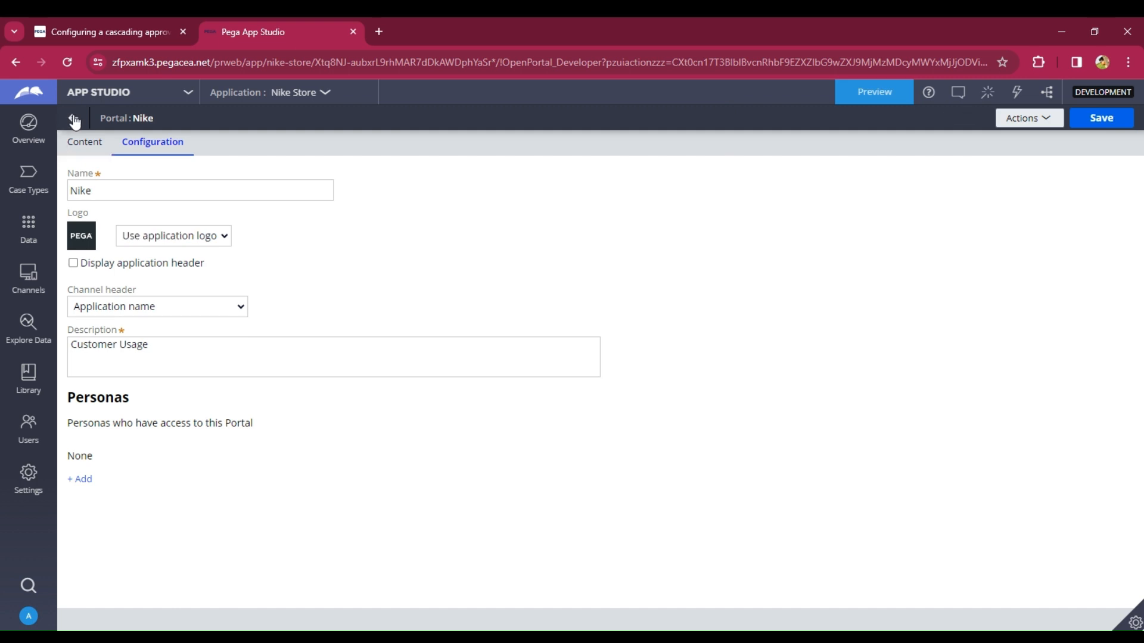
# - Return to Dev Studio, launch the Nike portal and open its My Orders page
pyautogui.click(73, 118)
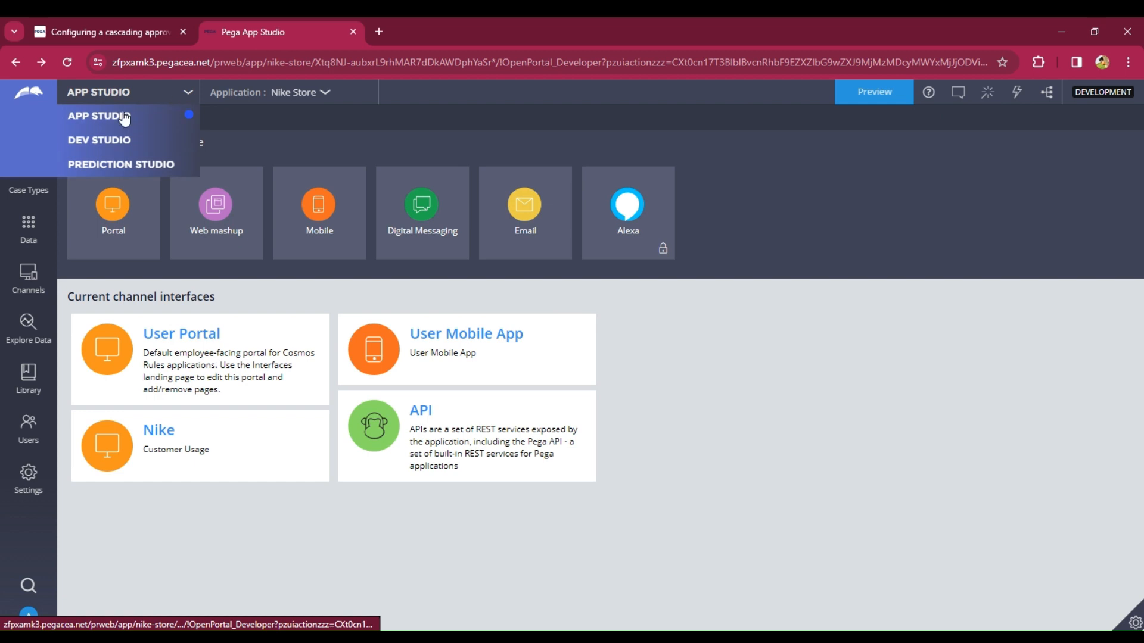
pyautogui.click(108, 139)
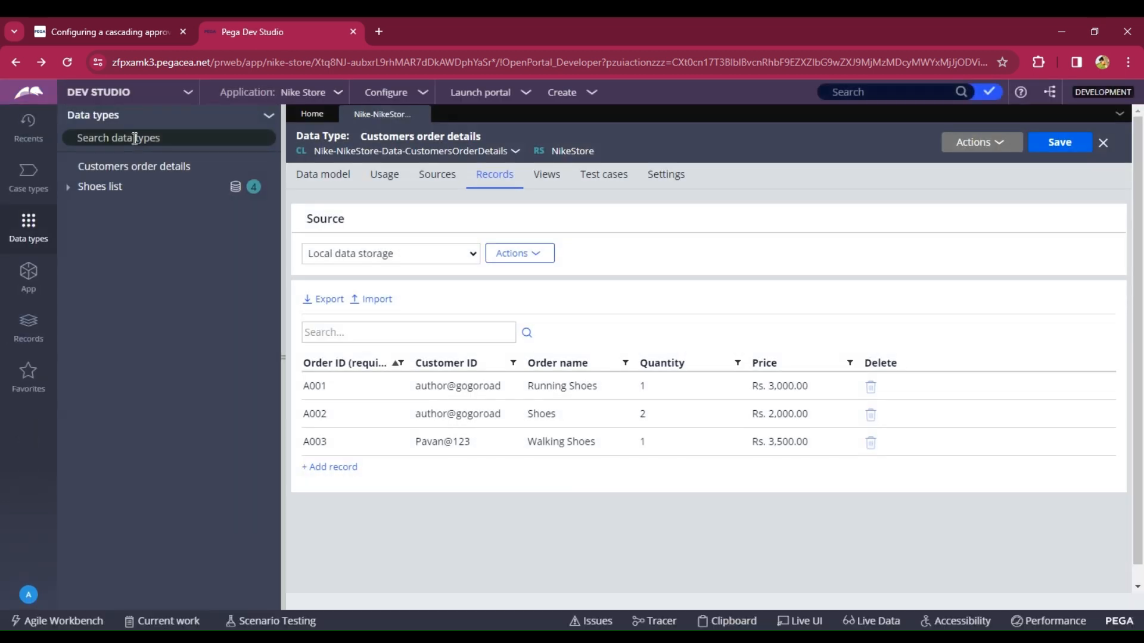
pyautogui.click(498, 94)
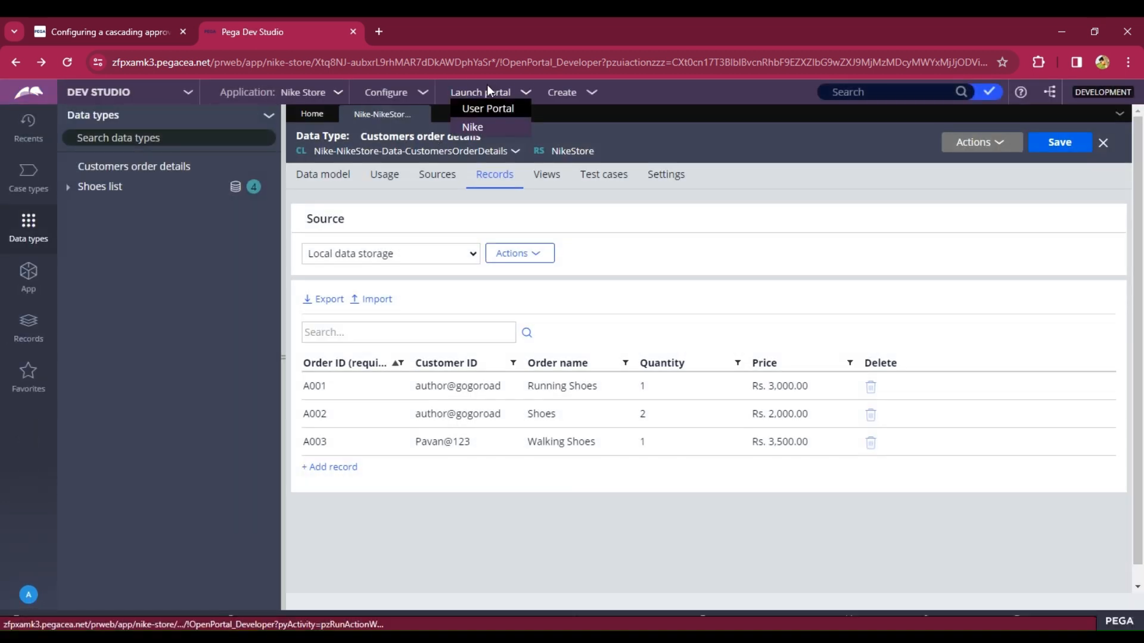
pyautogui.click(499, 127)
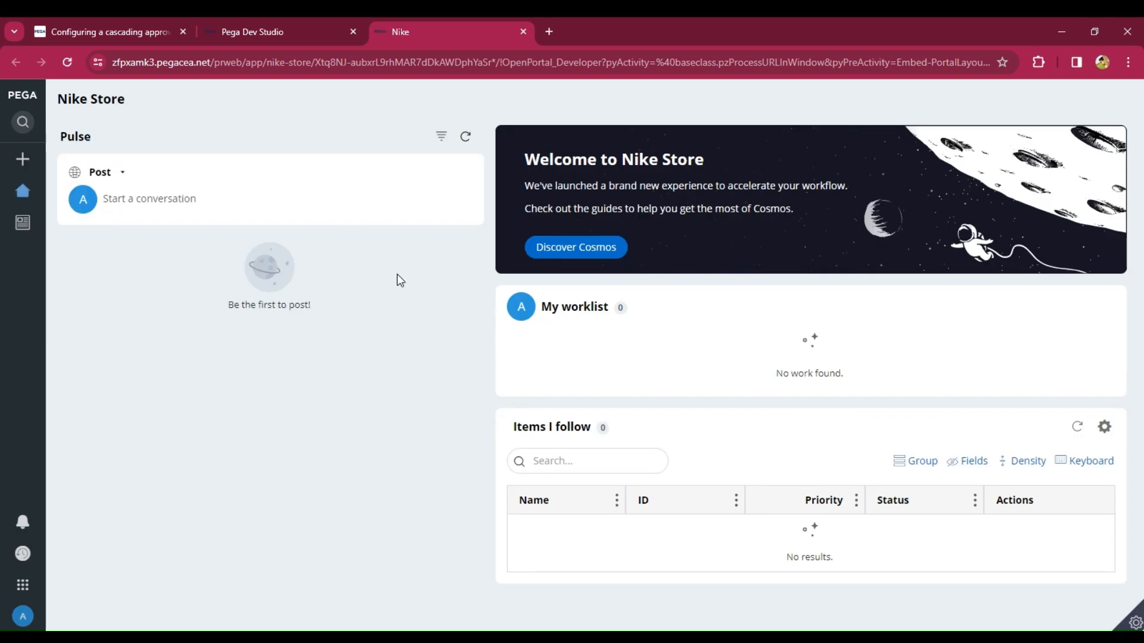
pyautogui.moveTo(10, 230)
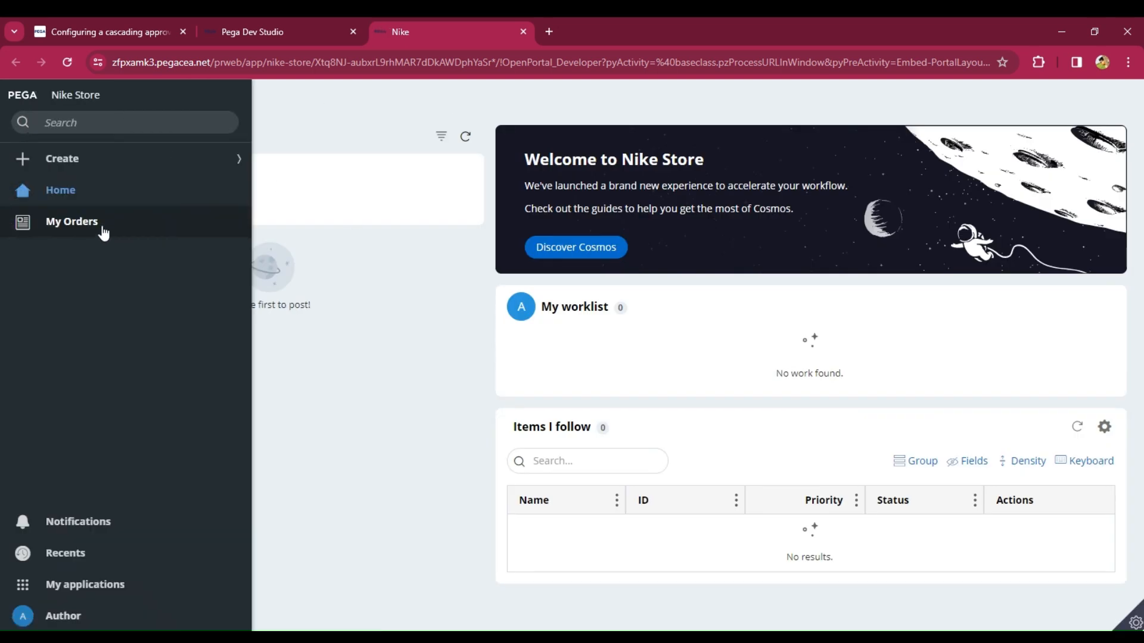
pyautogui.click(51, 228)
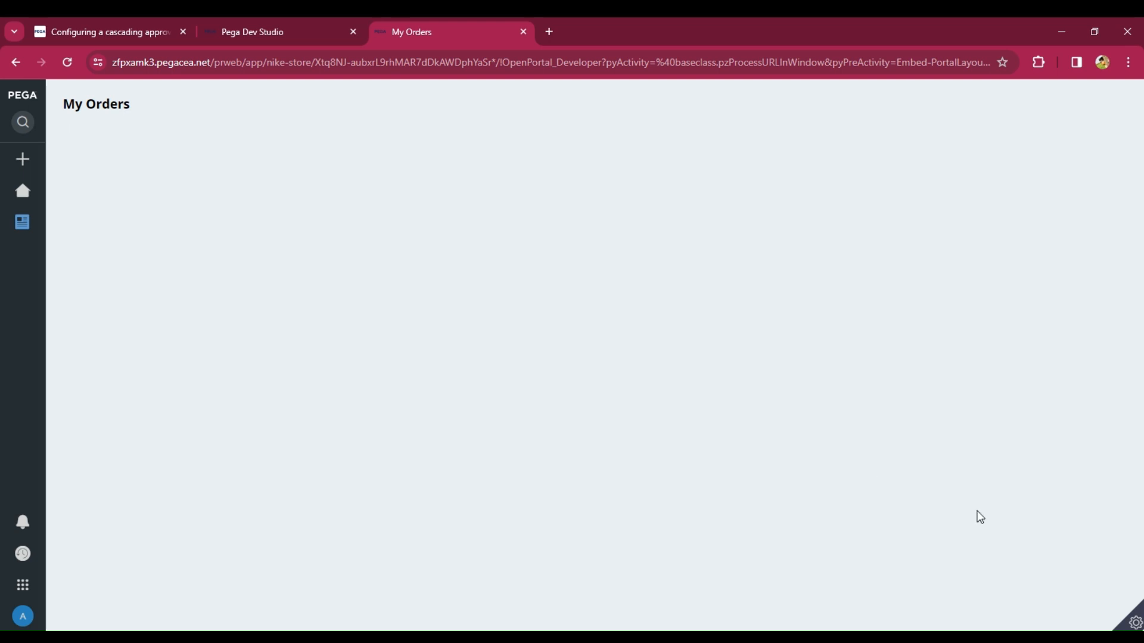
# - Open the My Orders Content section through Live UI and convert it from a templated section to a full section
pyautogui.click(1135, 623)
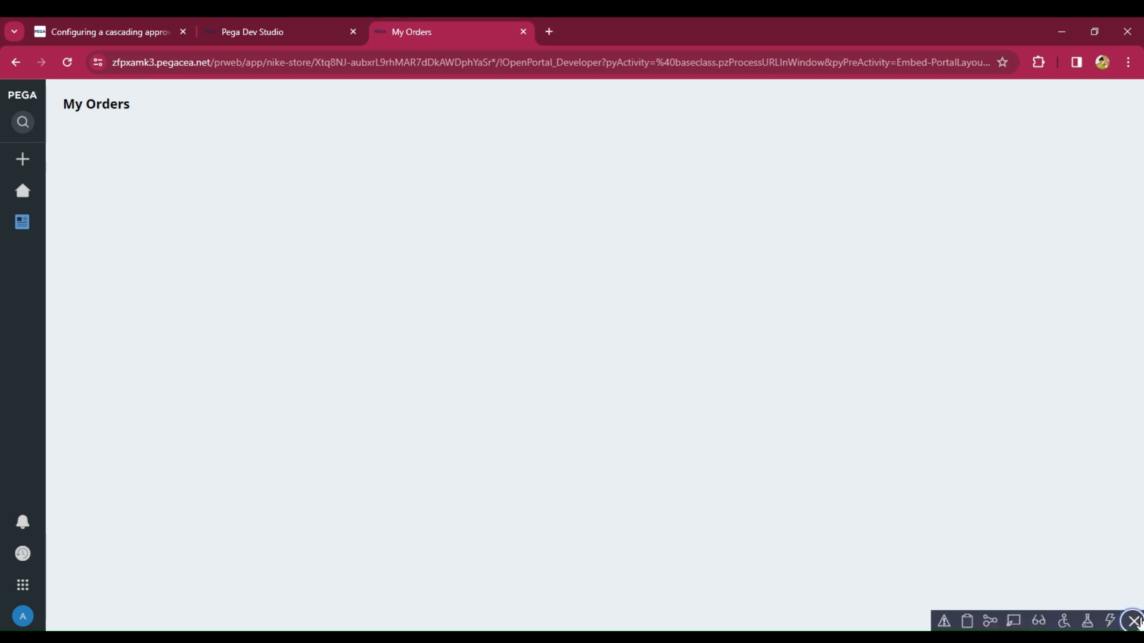
pyautogui.click(1012, 622)
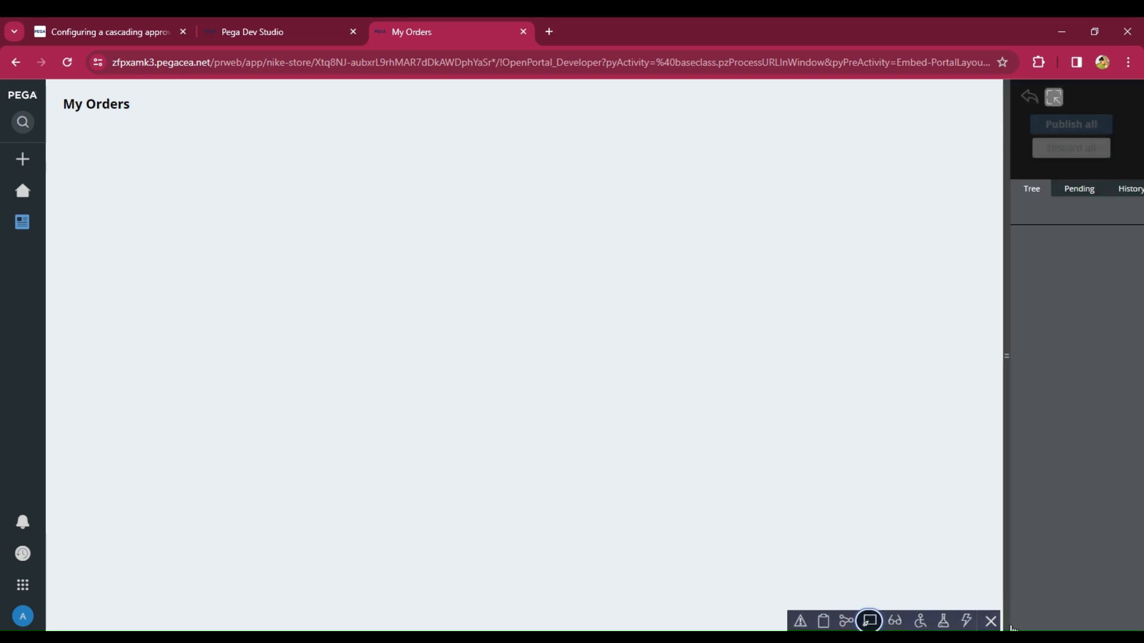
pyautogui.click(129, 139)
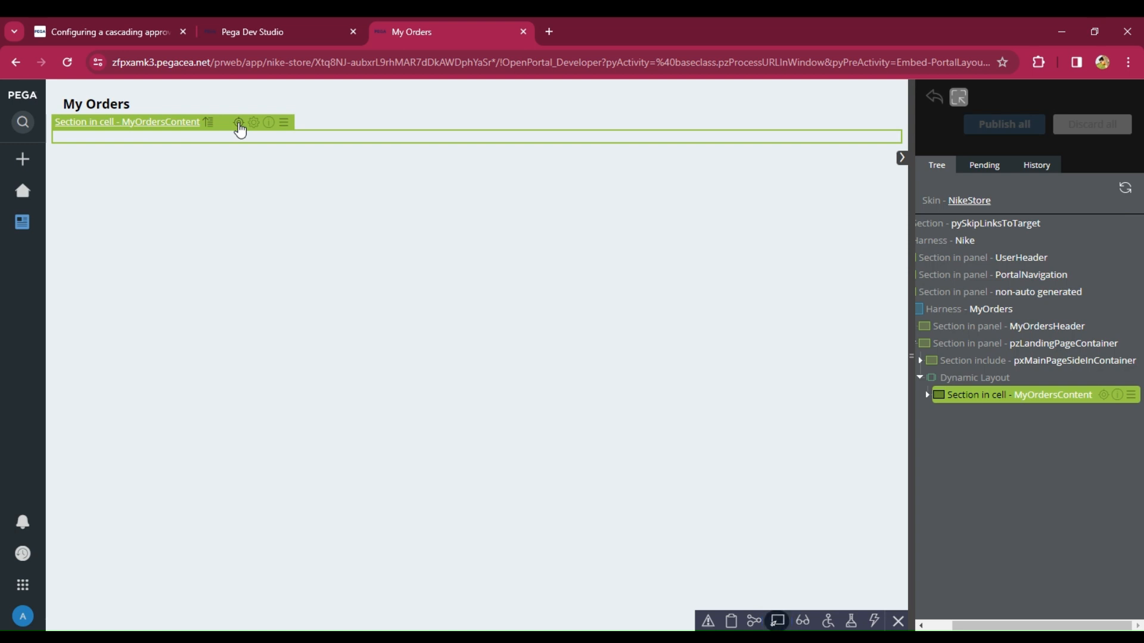
pyautogui.click(239, 123)
pyautogui.click(252, 30)
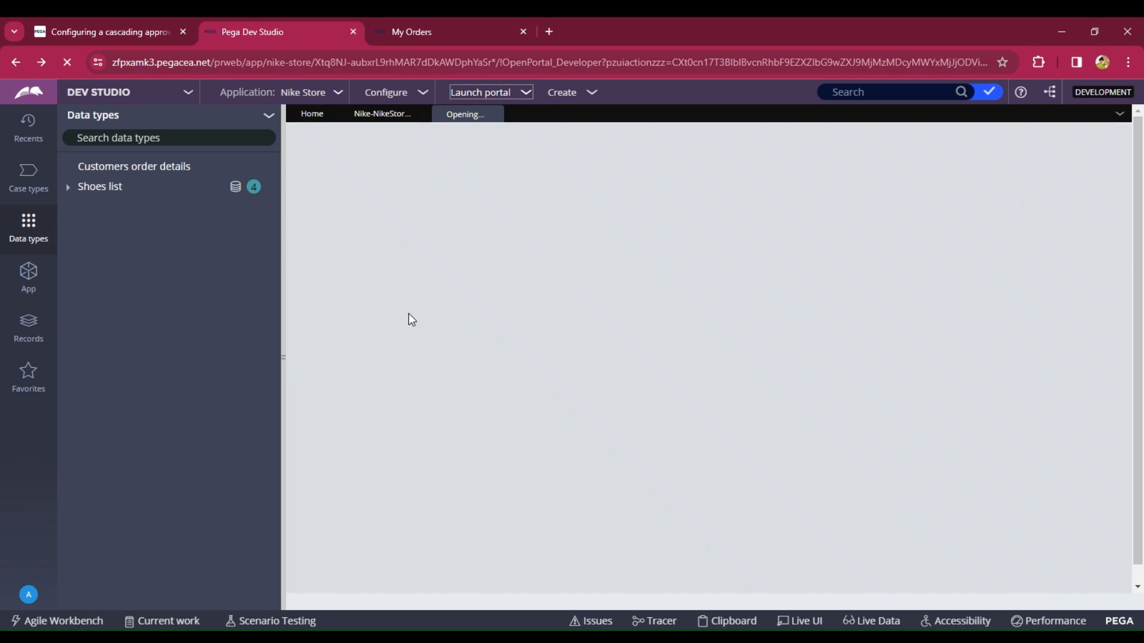
pyautogui.moveTo(283, 365)
pyautogui.mouseDown()
pyautogui.moveTo(248, 360)
pyautogui.moveTo(279, 362)
pyautogui.mouseUp()
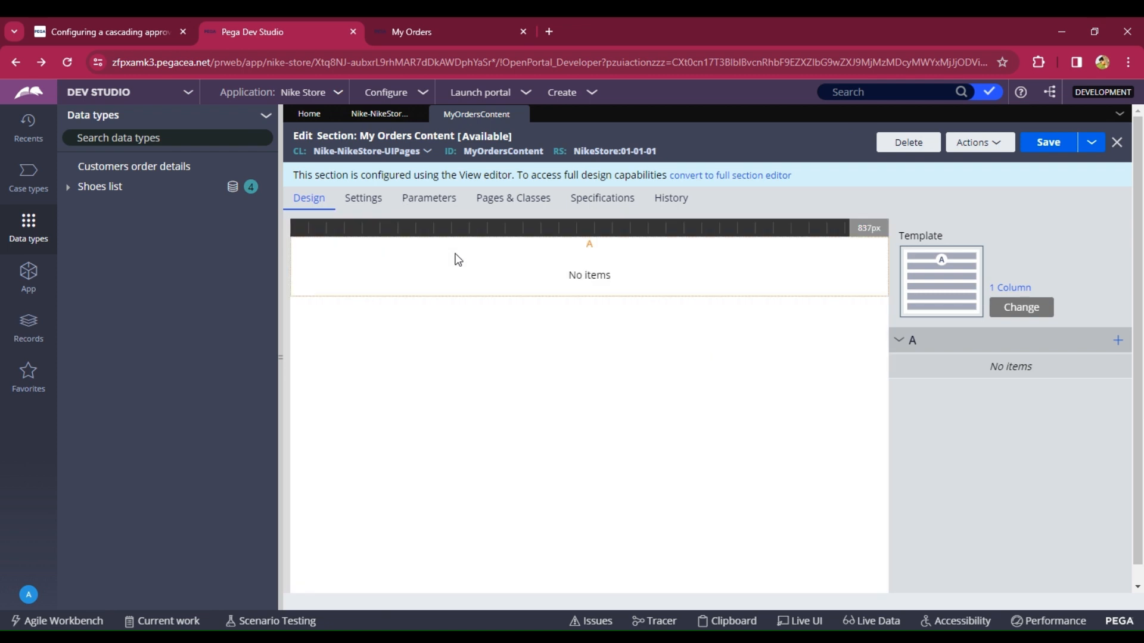
pyautogui.click(739, 179)
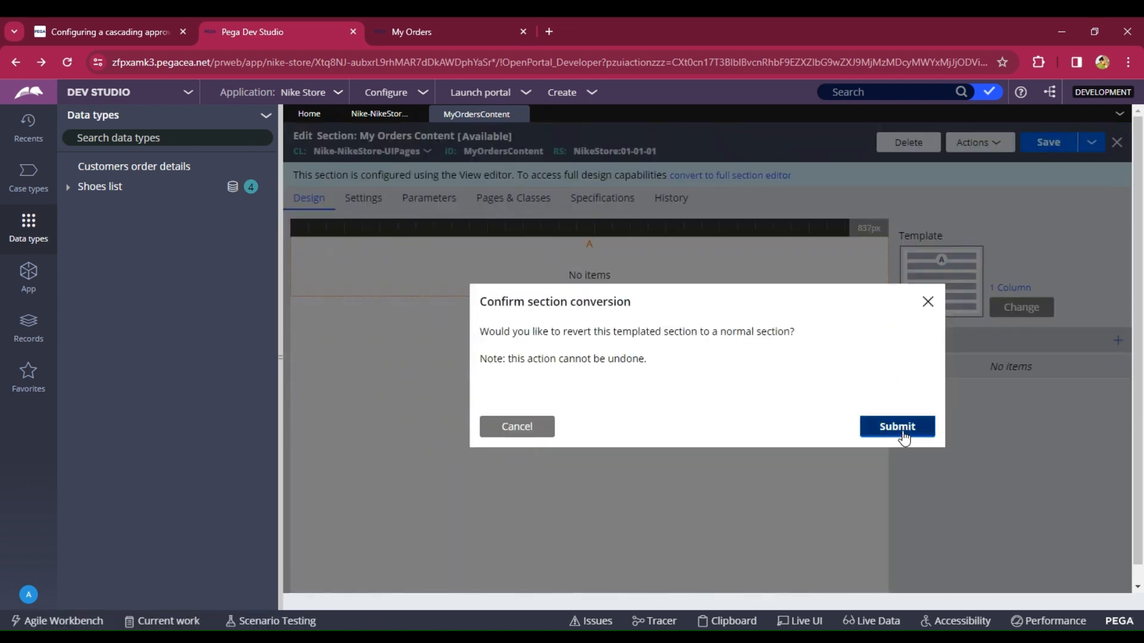
pyautogui.click(898, 426)
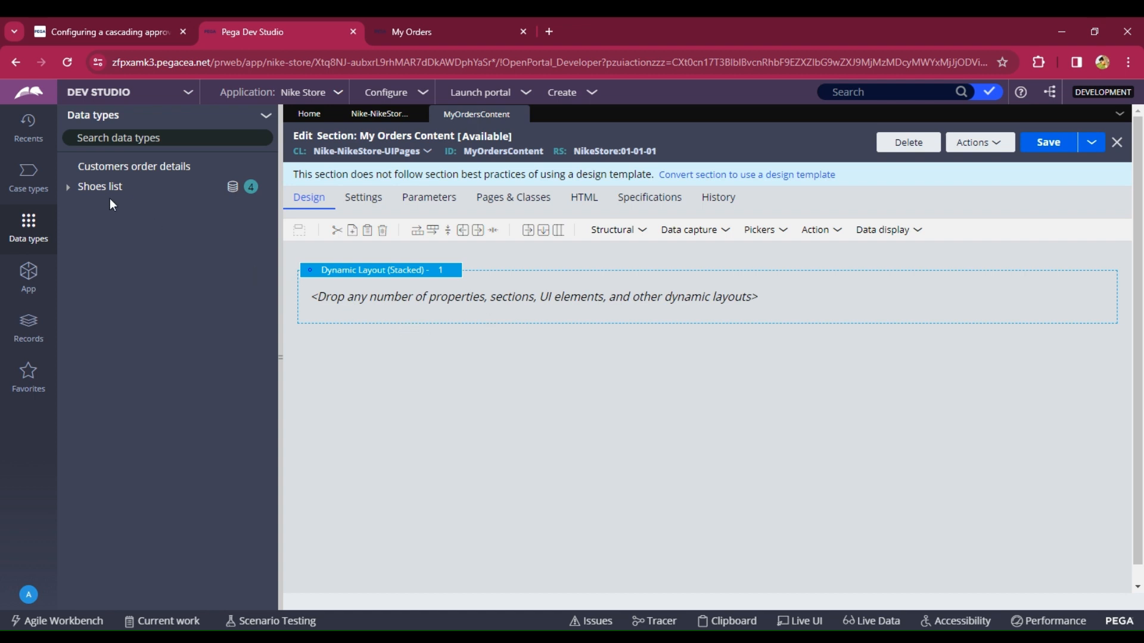
# - Refresh the data types list and open the List Customers order details data page
pyautogui.click(266, 115)
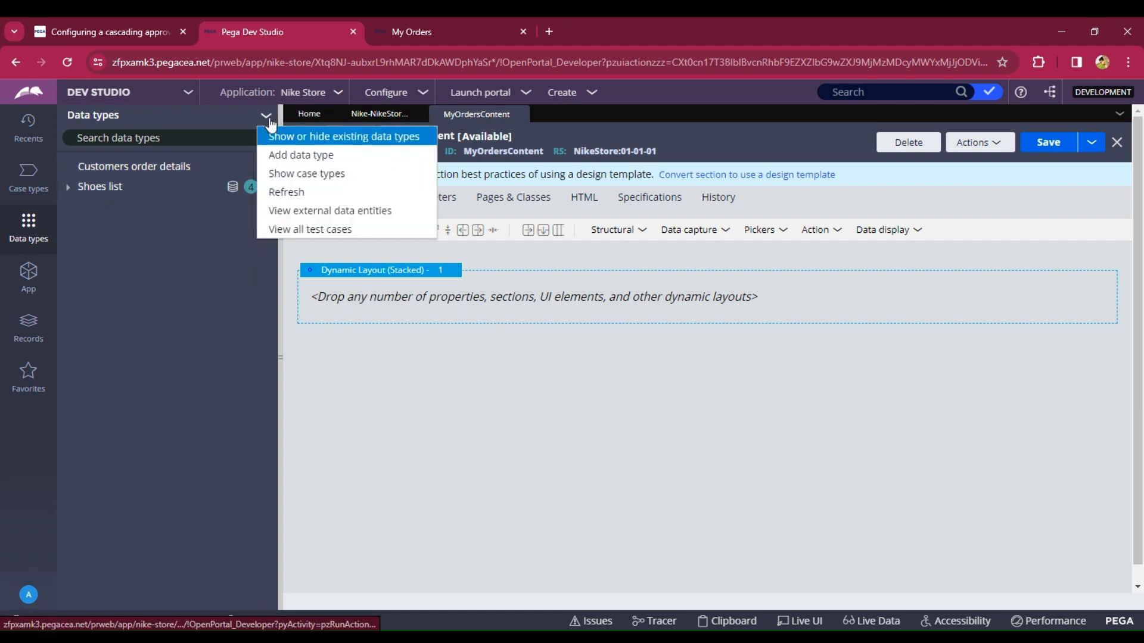
pyautogui.click(303, 192)
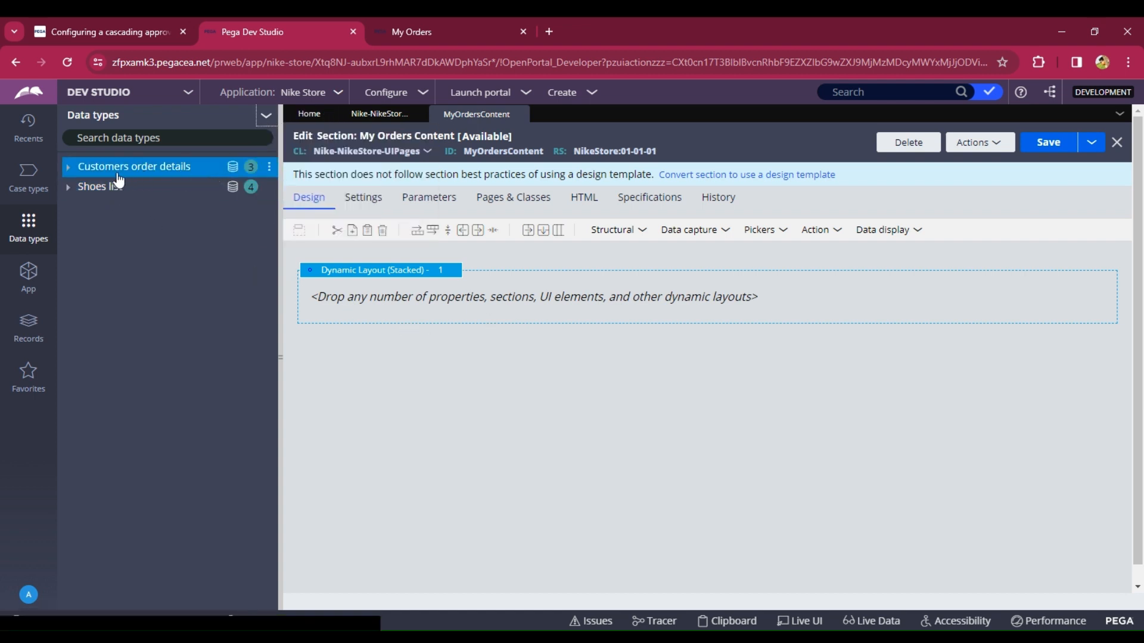
pyautogui.click(67, 170)
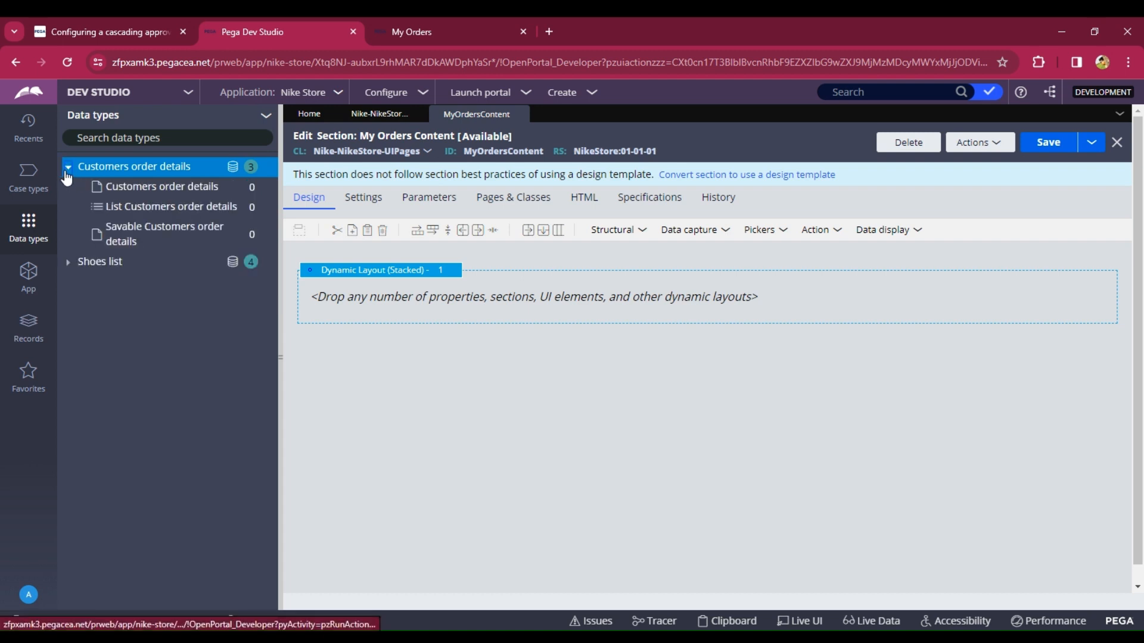
pyautogui.click(151, 212)
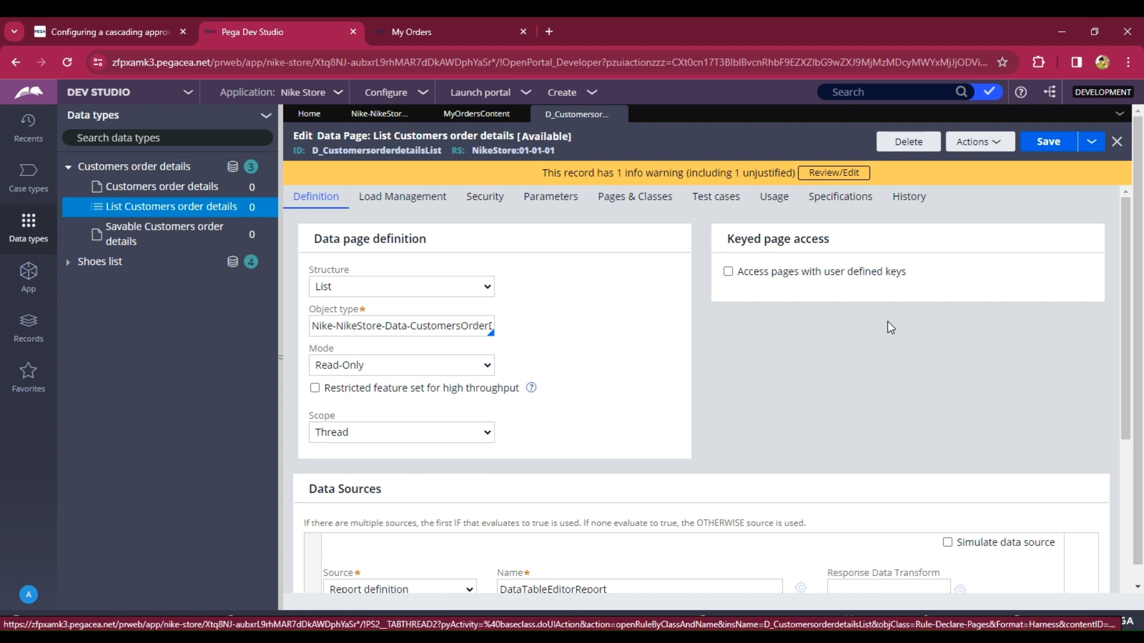
# - Save the data page as a copy labelled "Fetch Customers order details"
pyautogui.click(1095, 143)
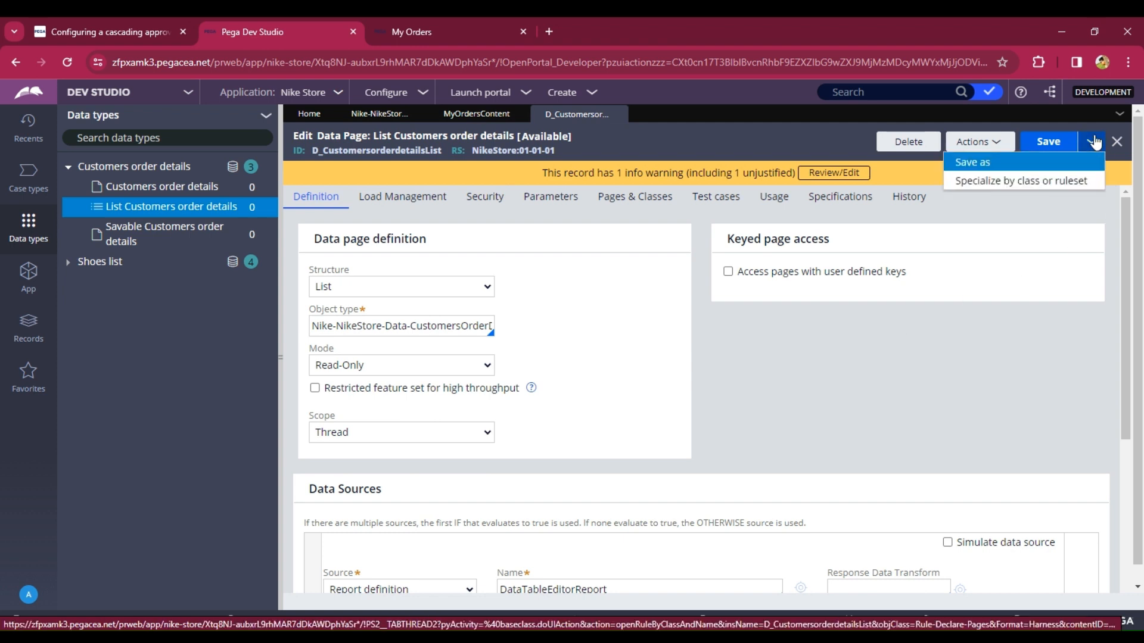
pyautogui.click(968, 162)
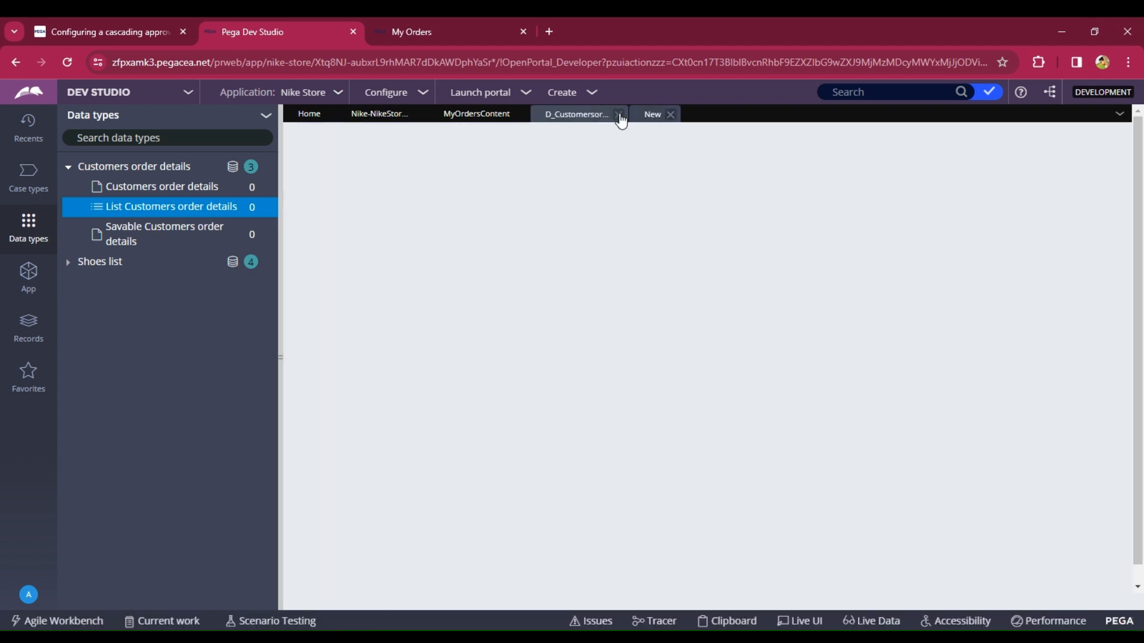
pyautogui.click(618, 114)
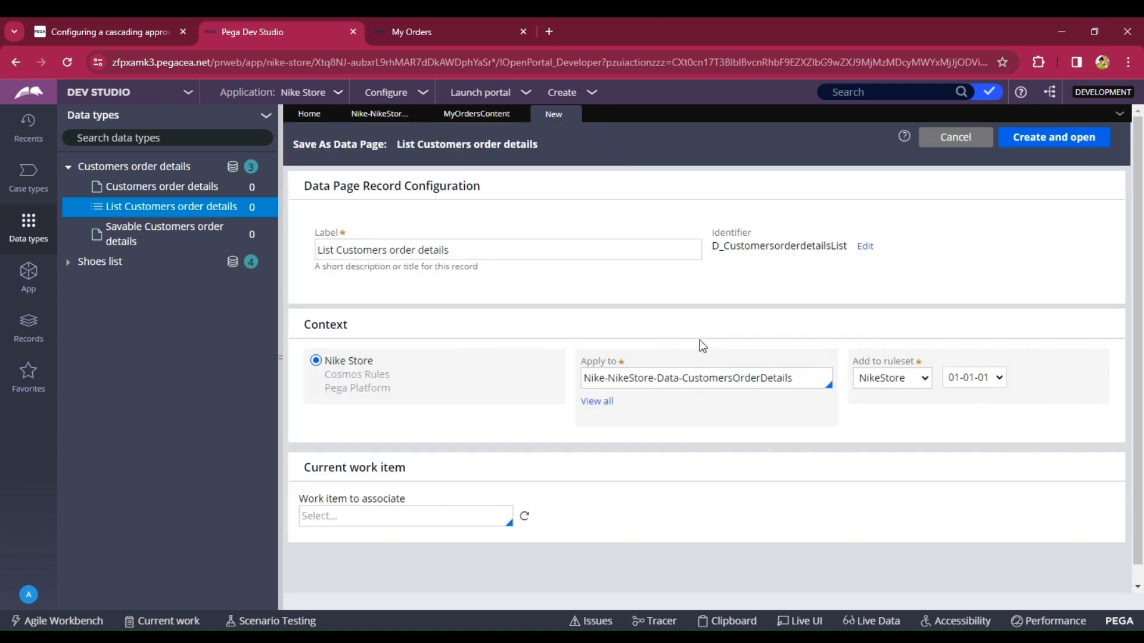
pyautogui.click(339, 251)
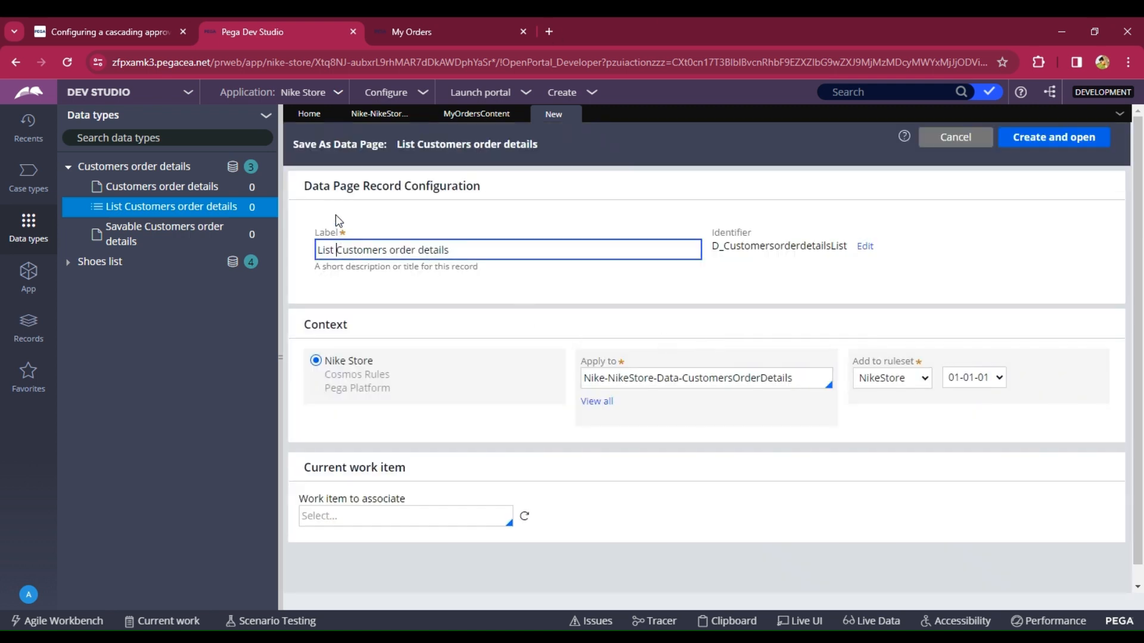
pyautogui.press('BackSpace')
pyautogui.press('BackSpace')
pyautogui.press('BackSpace')
pyautogui.press('BackSpace')
pyautogui.press('BackSpace')
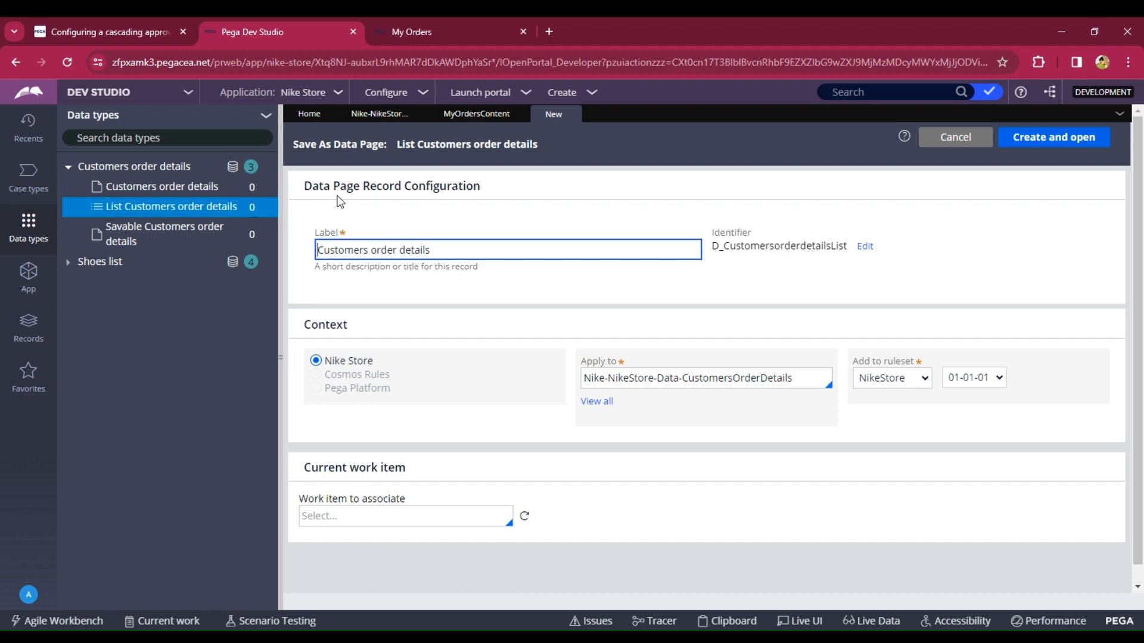
pyautogui.write('Fetch')
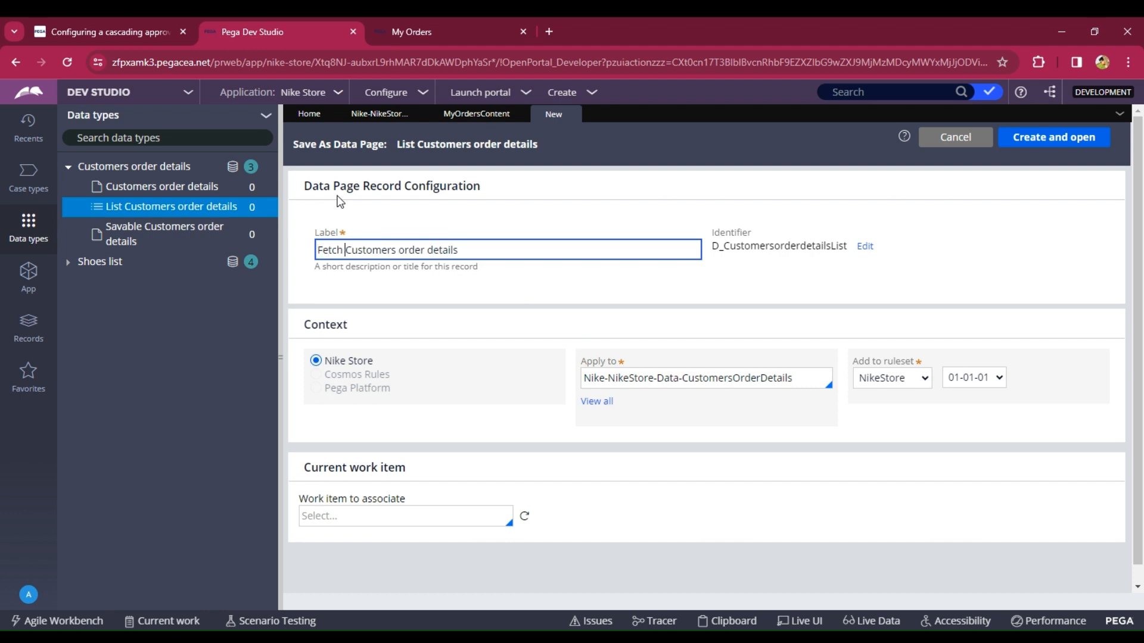
pyautogui.click(1029, 142)
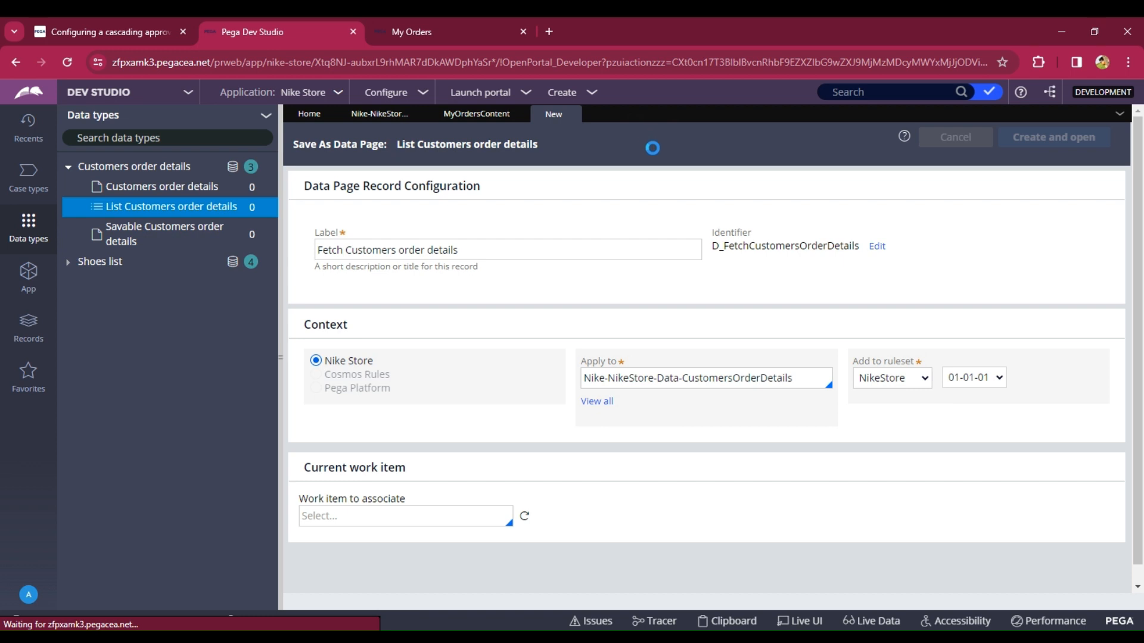
# - Open the data page's DataTableEditorReport report definition and save it as a copy labelled "RD Customers order details"
pyautogui.scroll(-3, 746, 428)
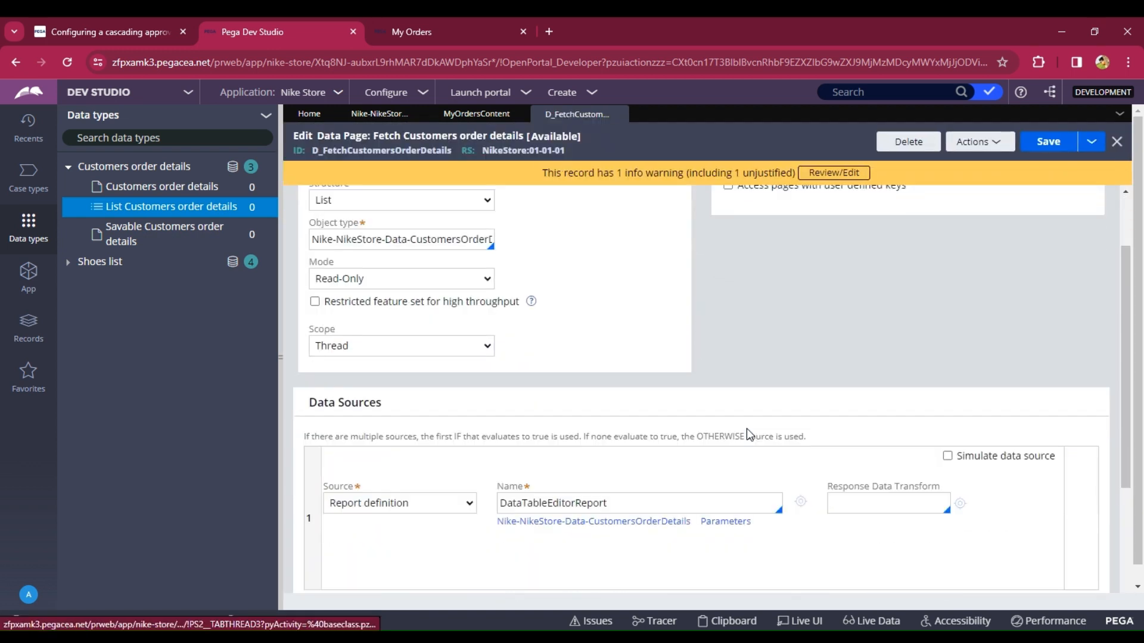
pyautogui.scroll(-2, 746, 428)
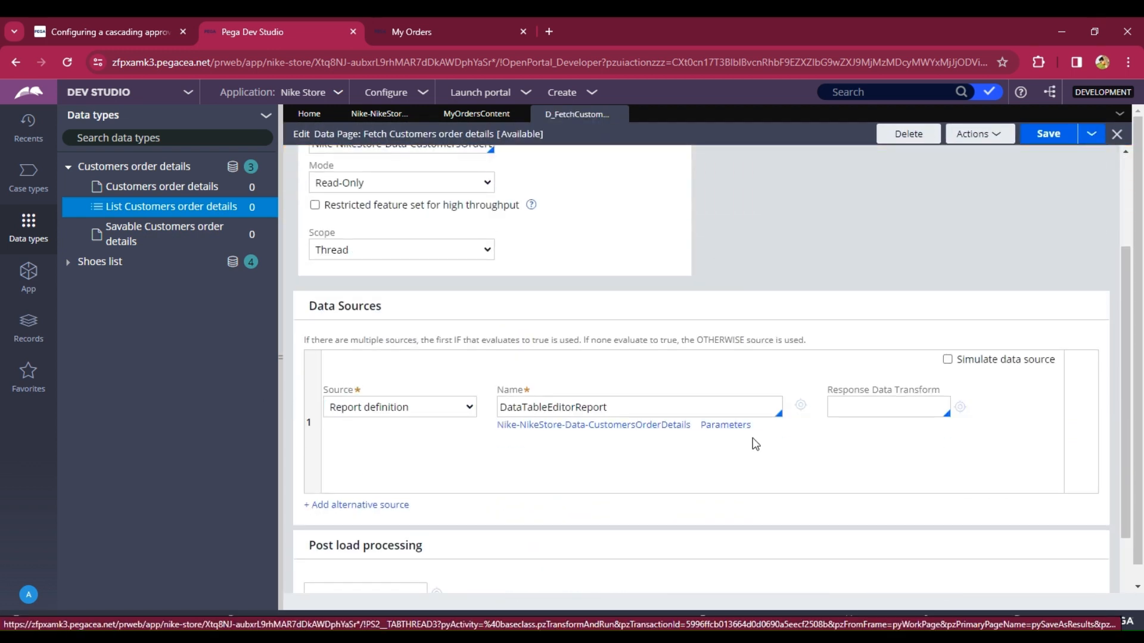
pyautogui.click(798, 407)
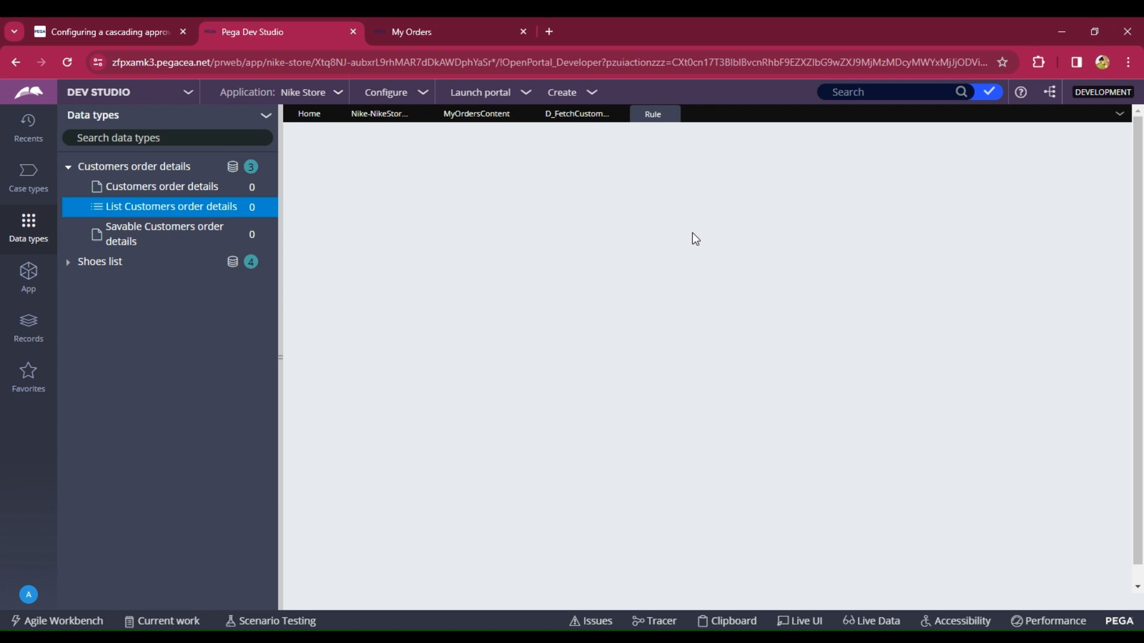
pyautogui.click(483, 114)
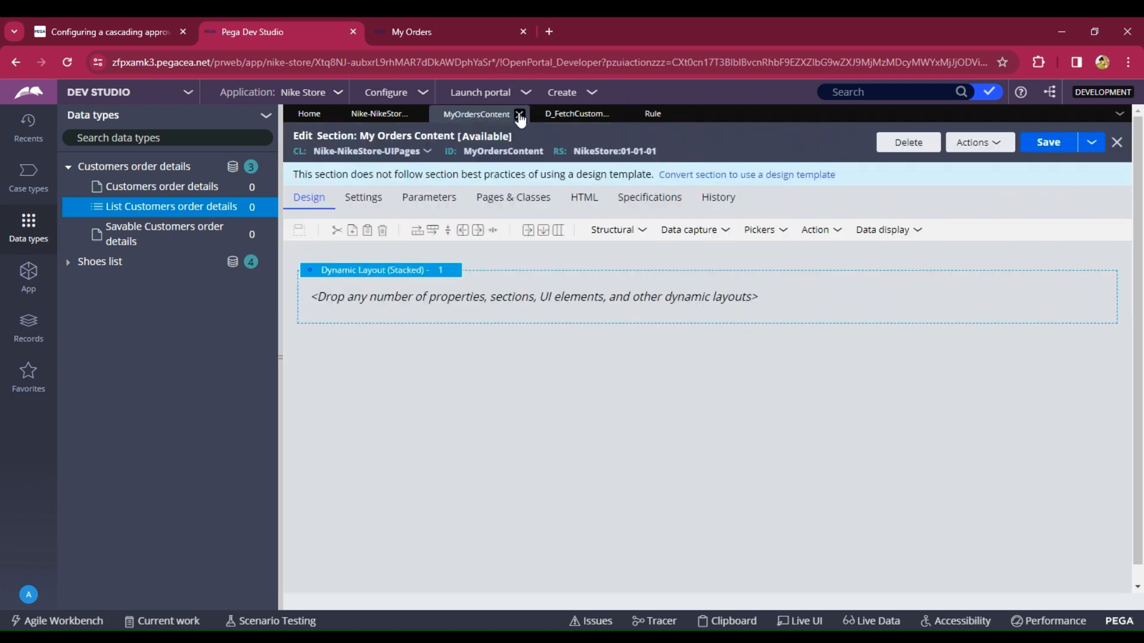
pyautogui.click(554, 113)
pyautogui.click(648, 114)
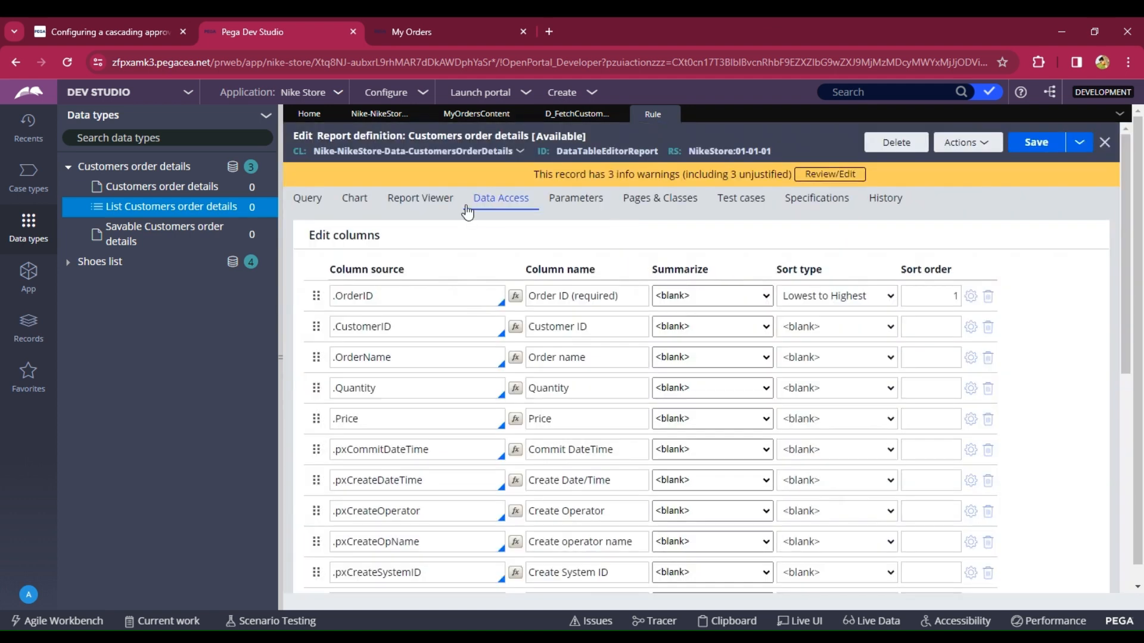
pyautogui.click(1091, 142)
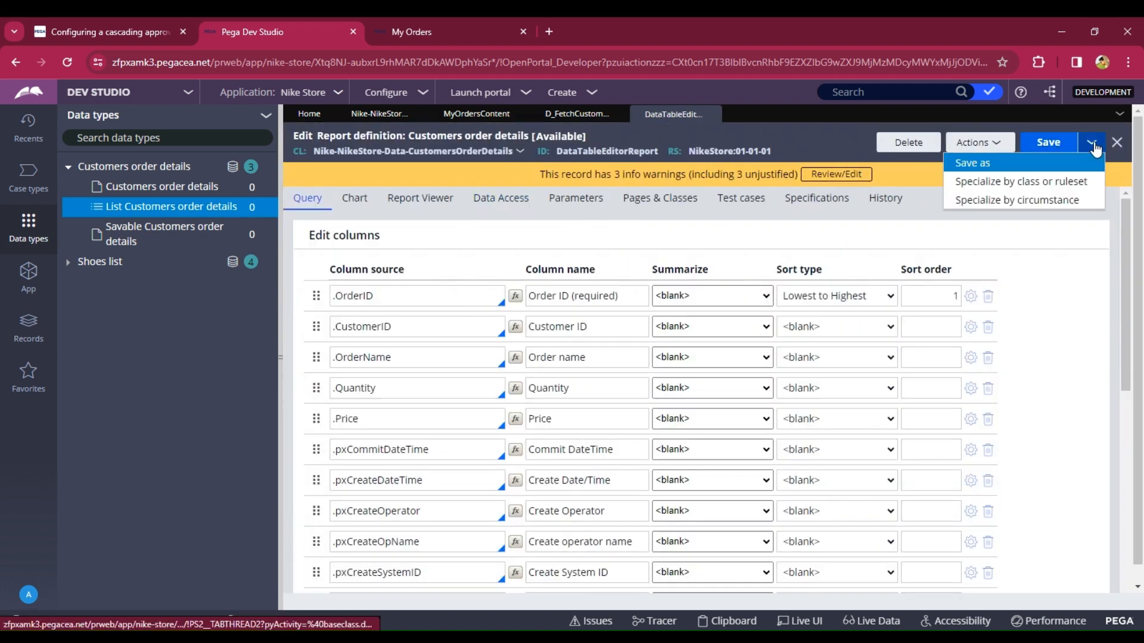
pyautogui.click(959, 168)
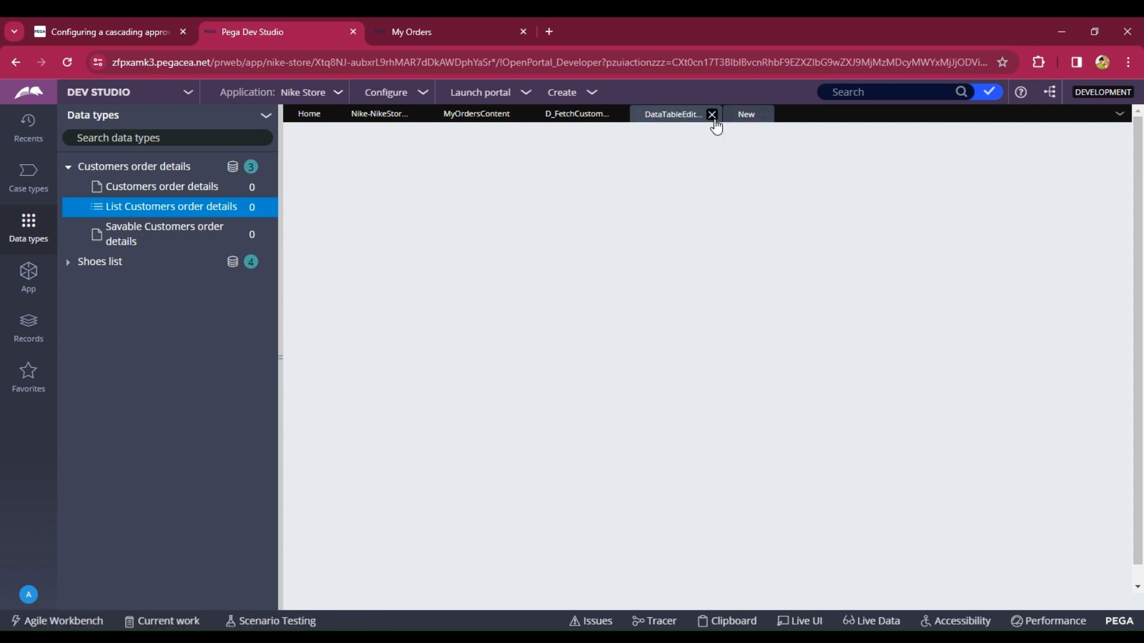
pyautogui.click(712, 114)
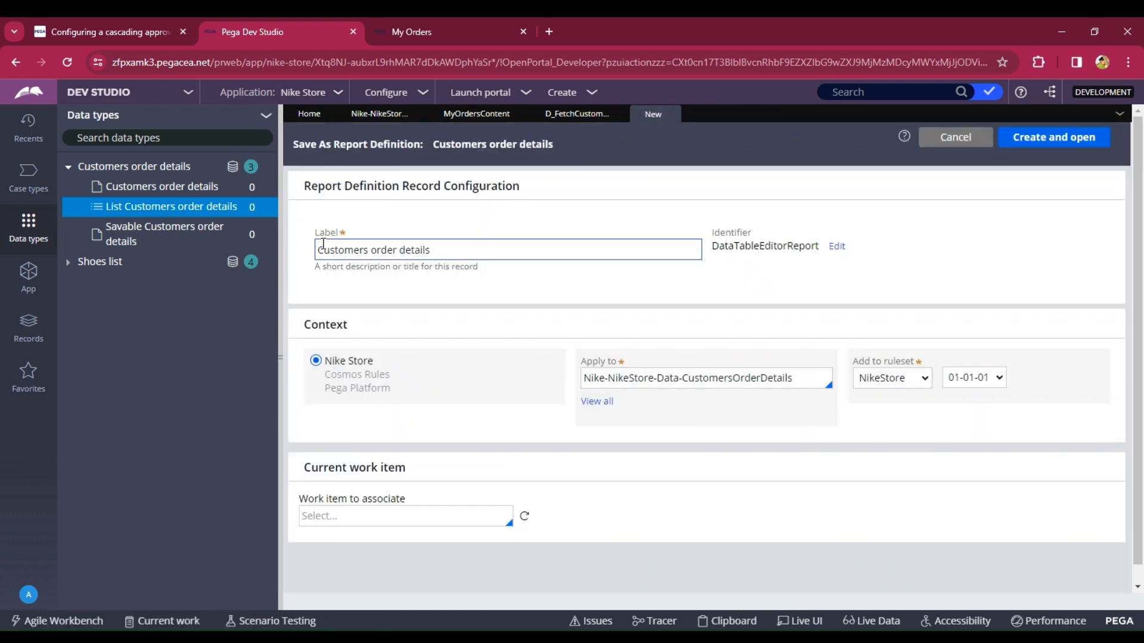
pyautogui.click(335, 226)
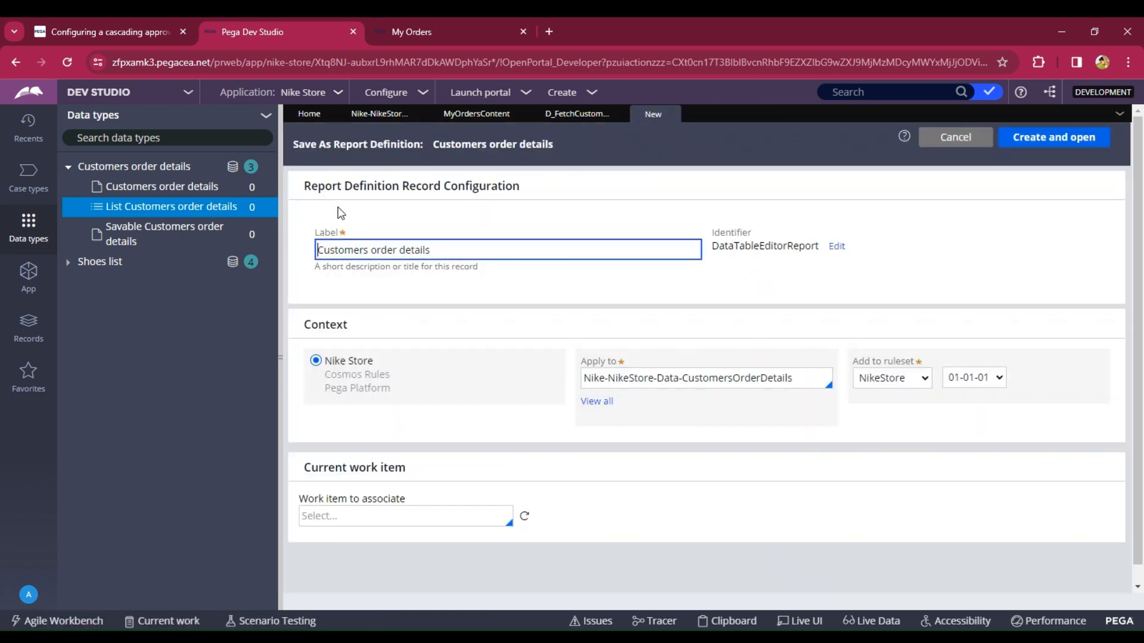
pyautogui.write('RD')
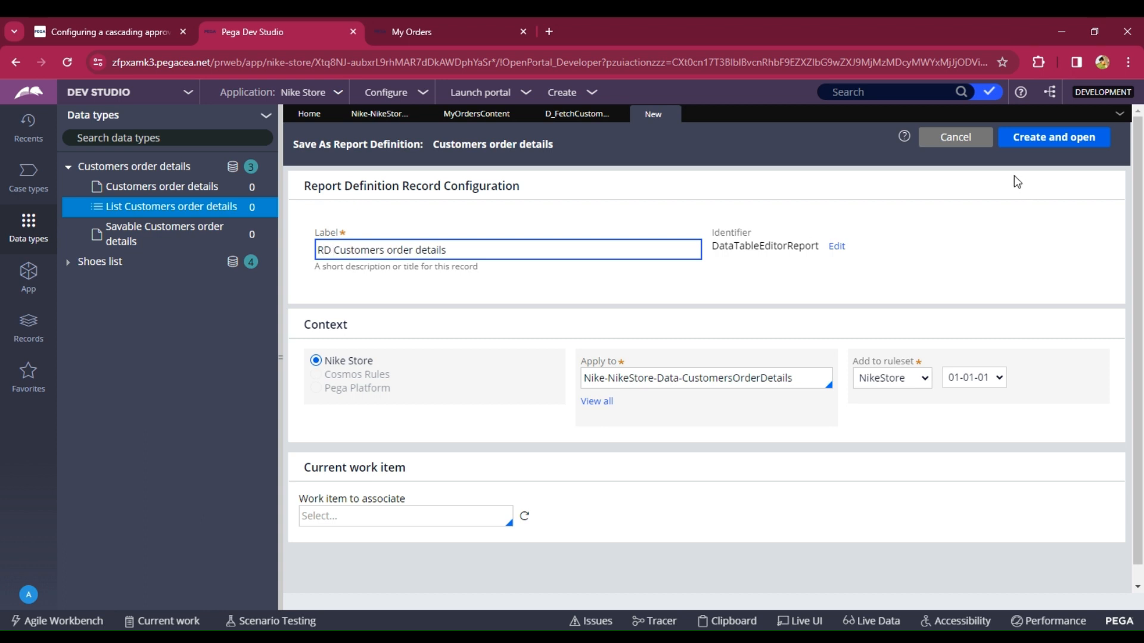
pyautogui.click(1030, 137)
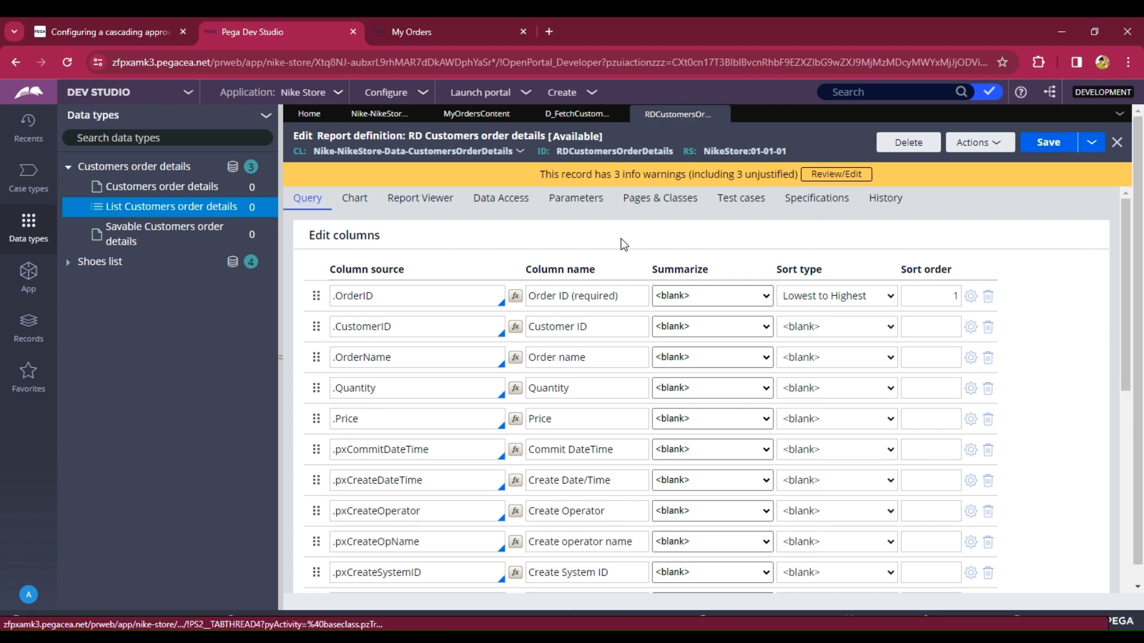
# - Add a report definition parameter named CustomerID
pyautogui.click(575, 198)
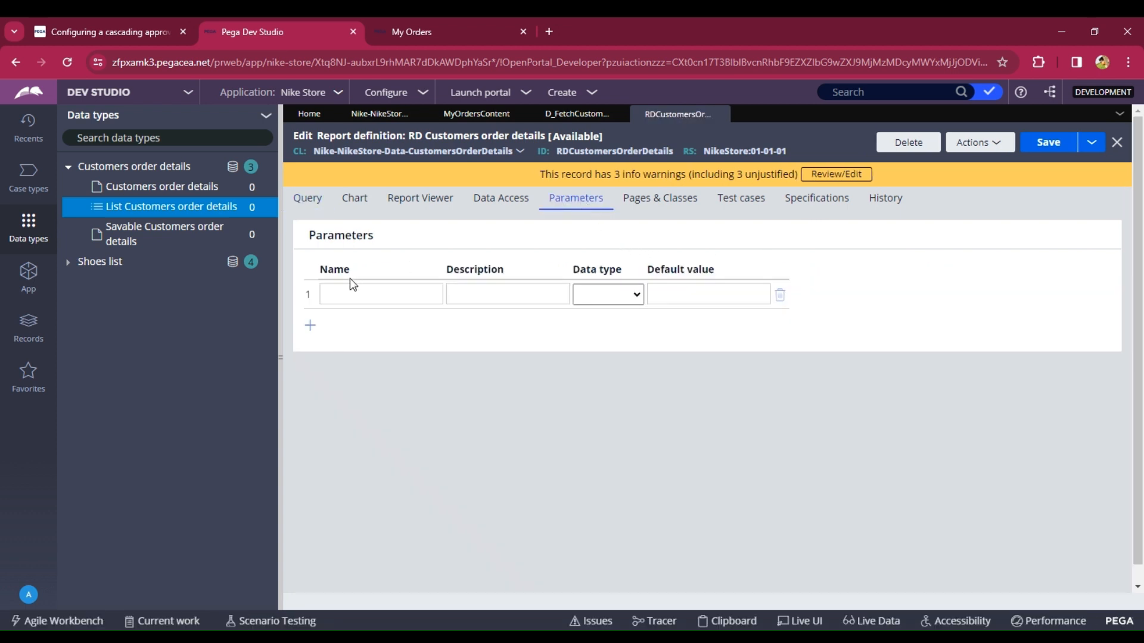
pyautogui.click(354, 291)
pyautogui.write('Cus')
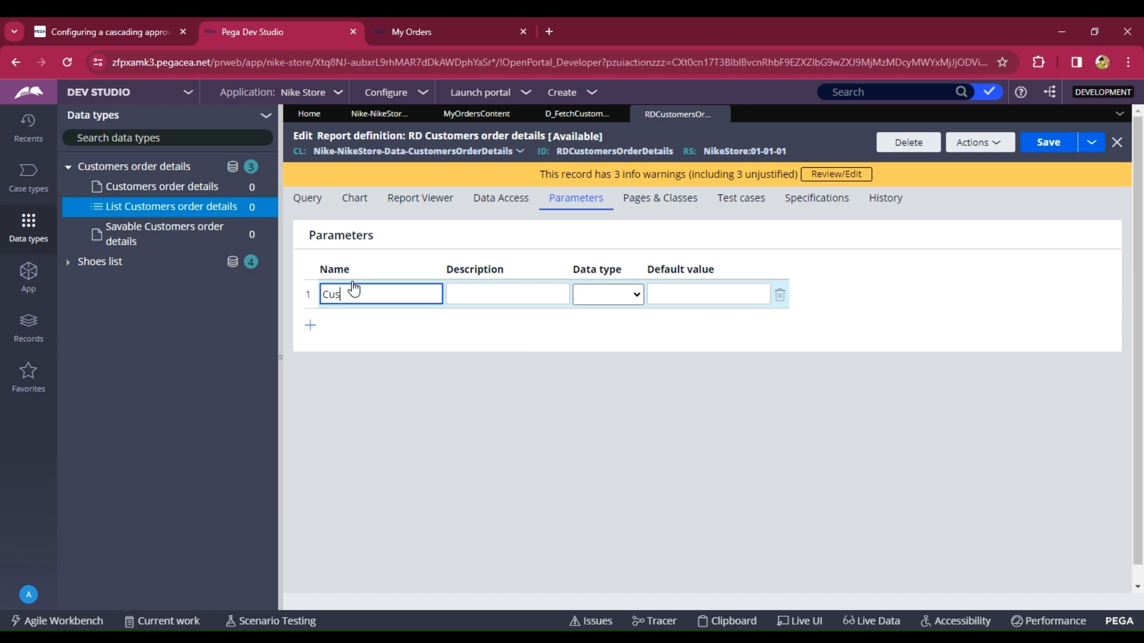
pyautogui.write('tomerID')
pyautogui.click(604, 296)
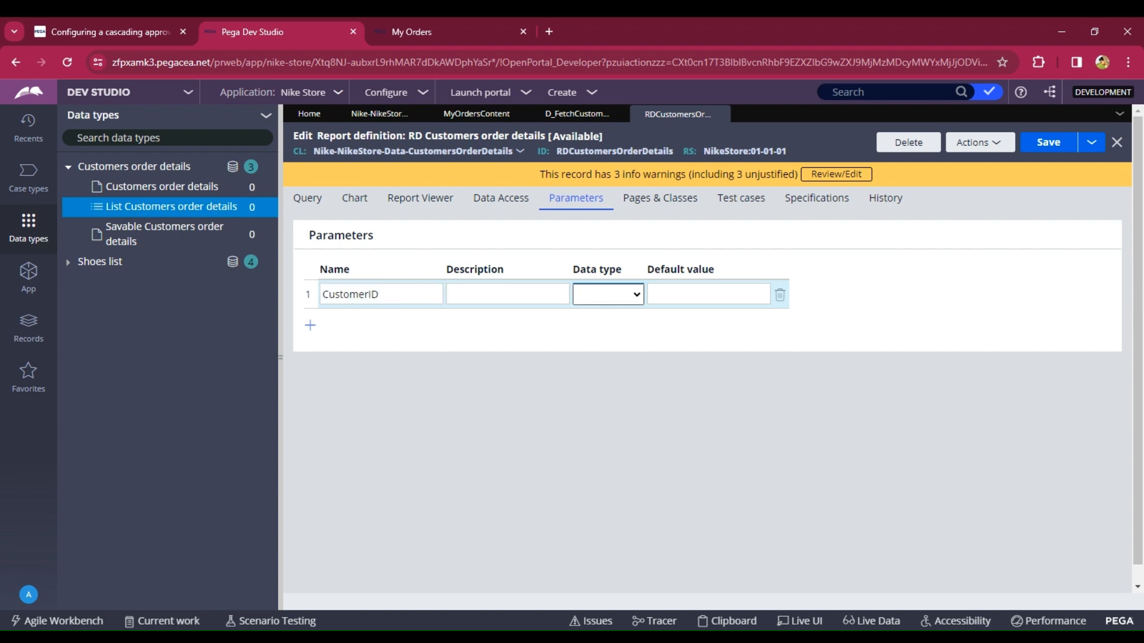
# - Add a report filter on column source .CustomerID with relationship Is equal, and begin entering its parameter value
pyautogui.click(307, 198)
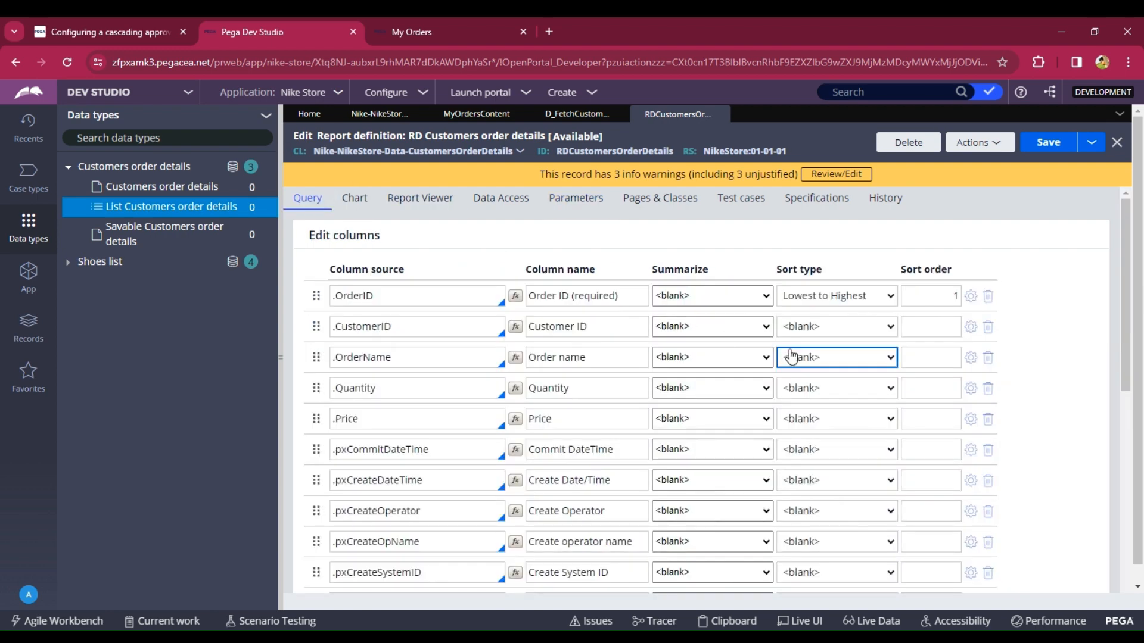
pyautogui.scroll(-8, 791, 357)
pyautogui.click(579, 441)
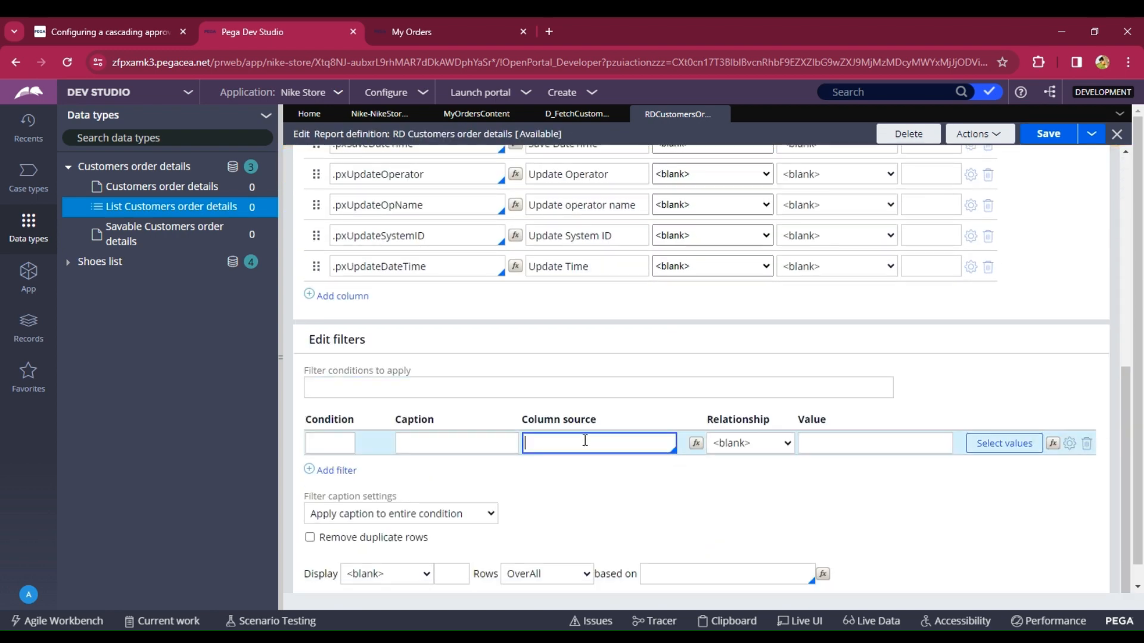
pyautogui.write('.Cu')
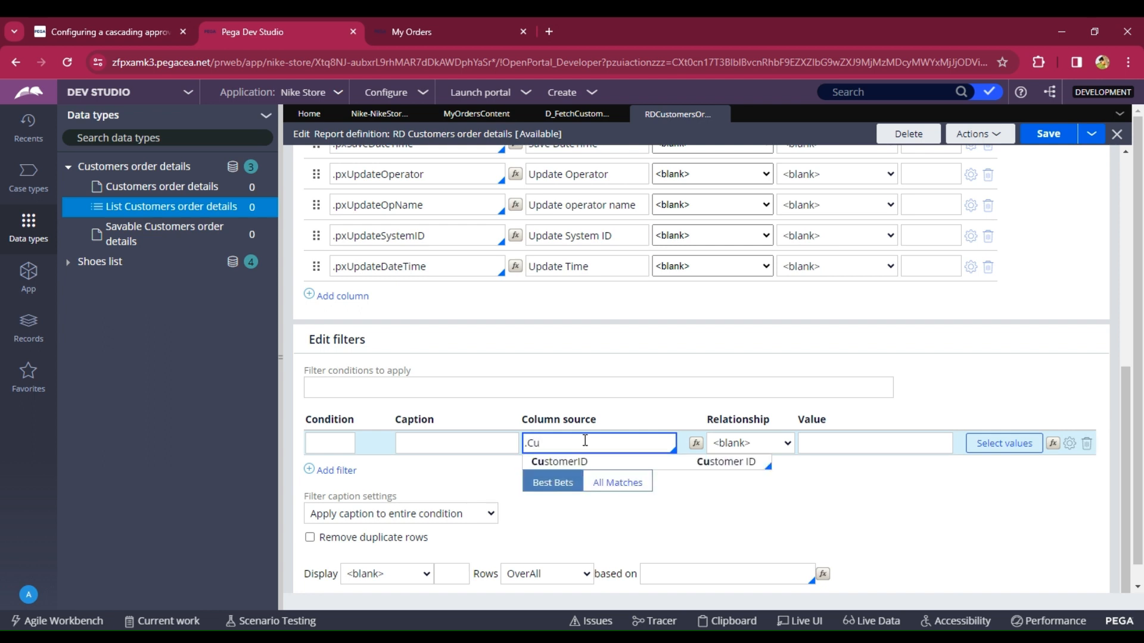
pyautogui.press('Down')
pyautogui.press('Return')
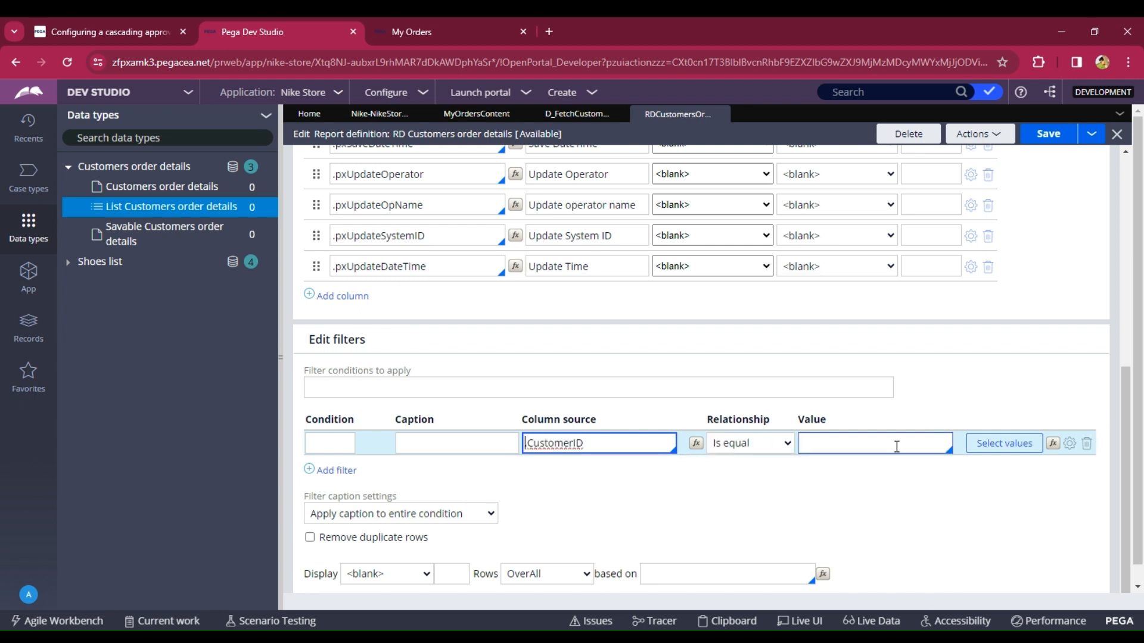
pyautogui.click(856, 444)
pyautogui.write('Par')
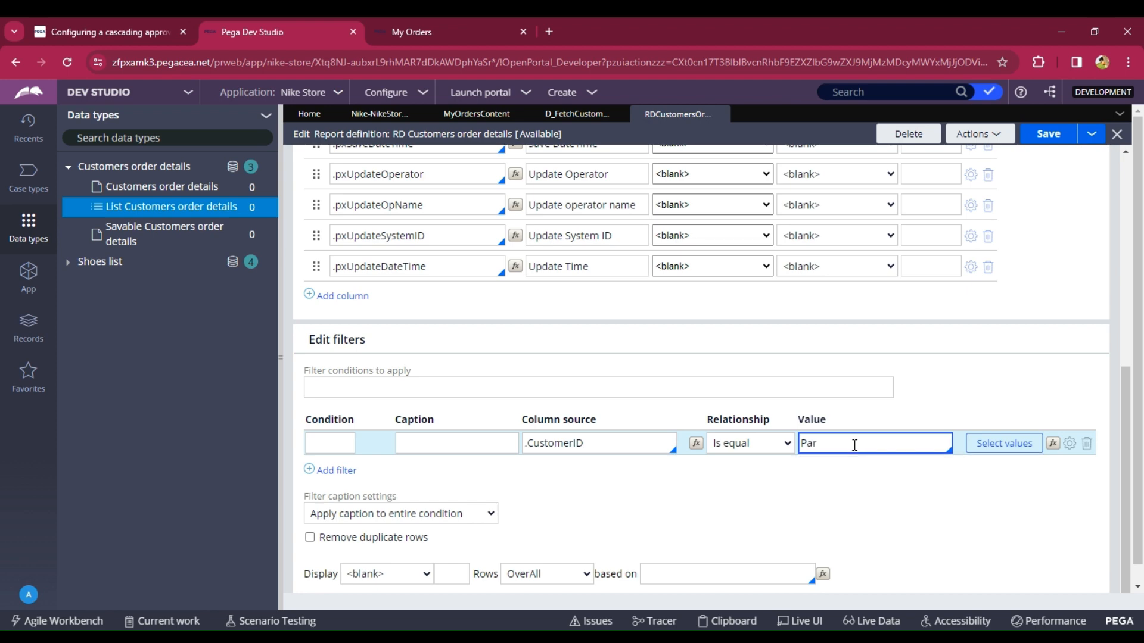
pyautogui.press('BackSpace')
# - Set the CustomerID report parameter's data type to Text
pyautogui.scroll(8, 871, 280)
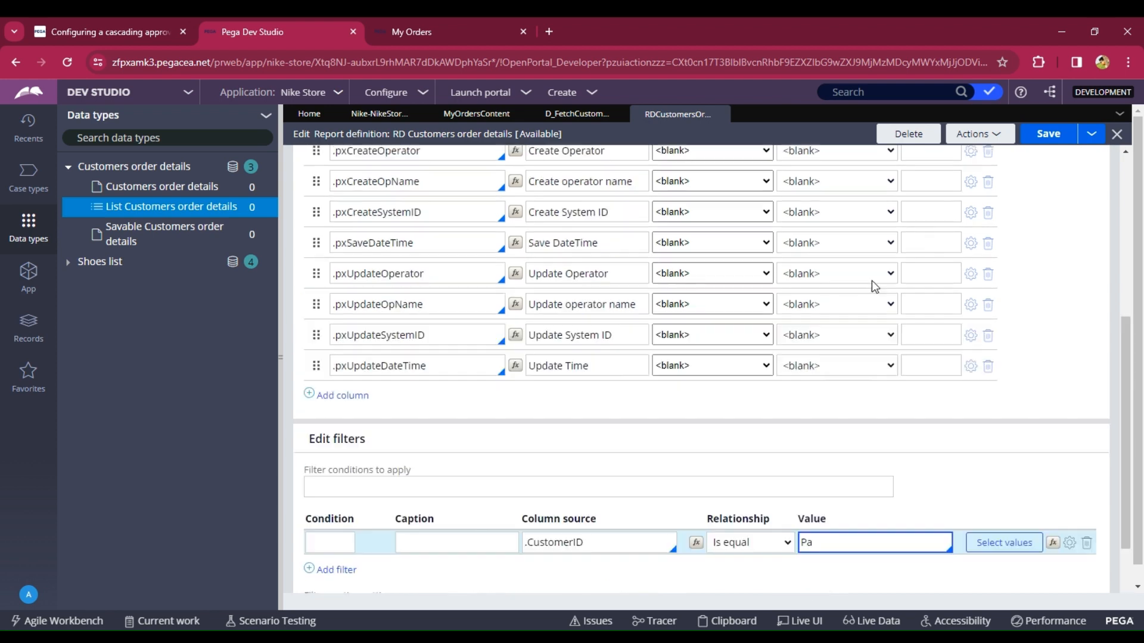
pyautogui.click(567, 203)
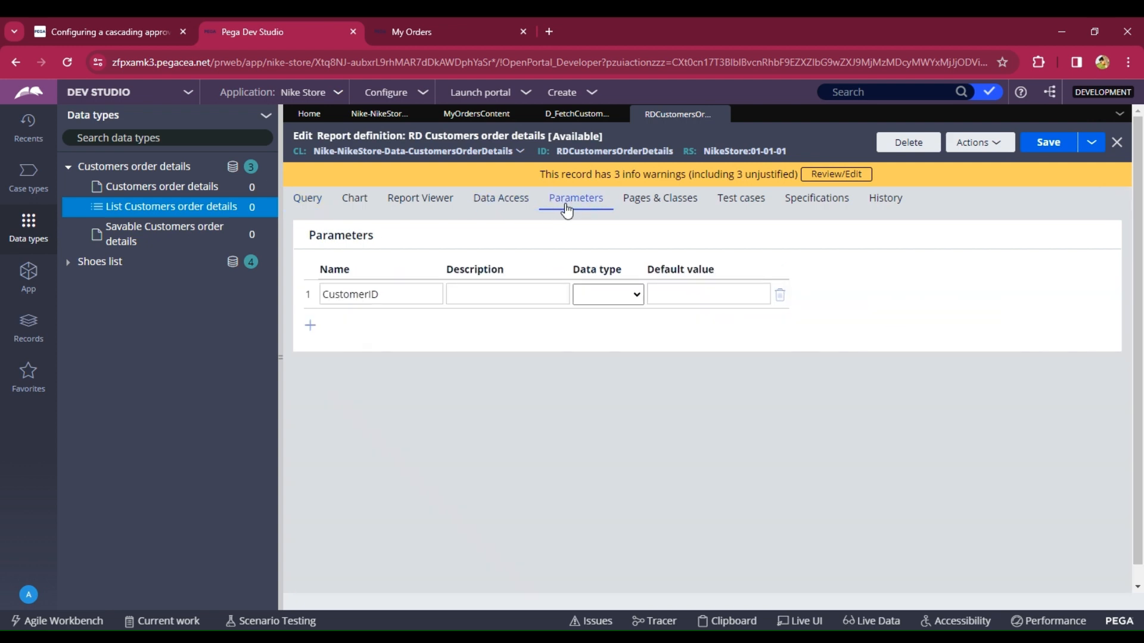
pyautogui.click(596, 298)
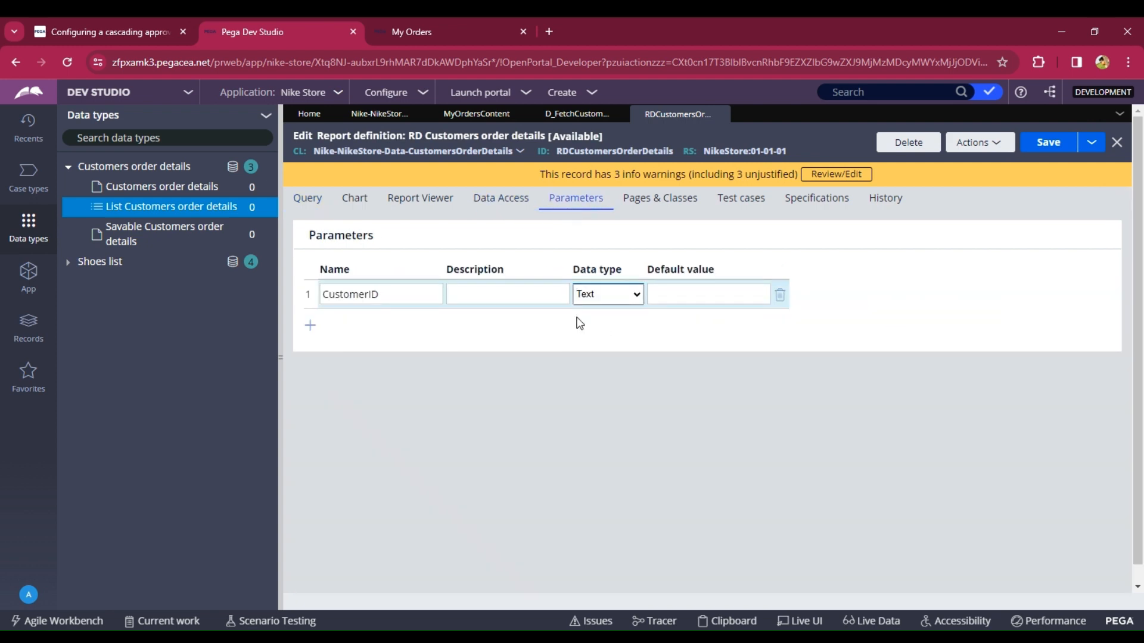
# - Set the filter's value to Param.CustomerID
pyautogui.click(306, 198)
pyautogui.scroll(-7, 758, 424)
pyautogui.click(853, 507)
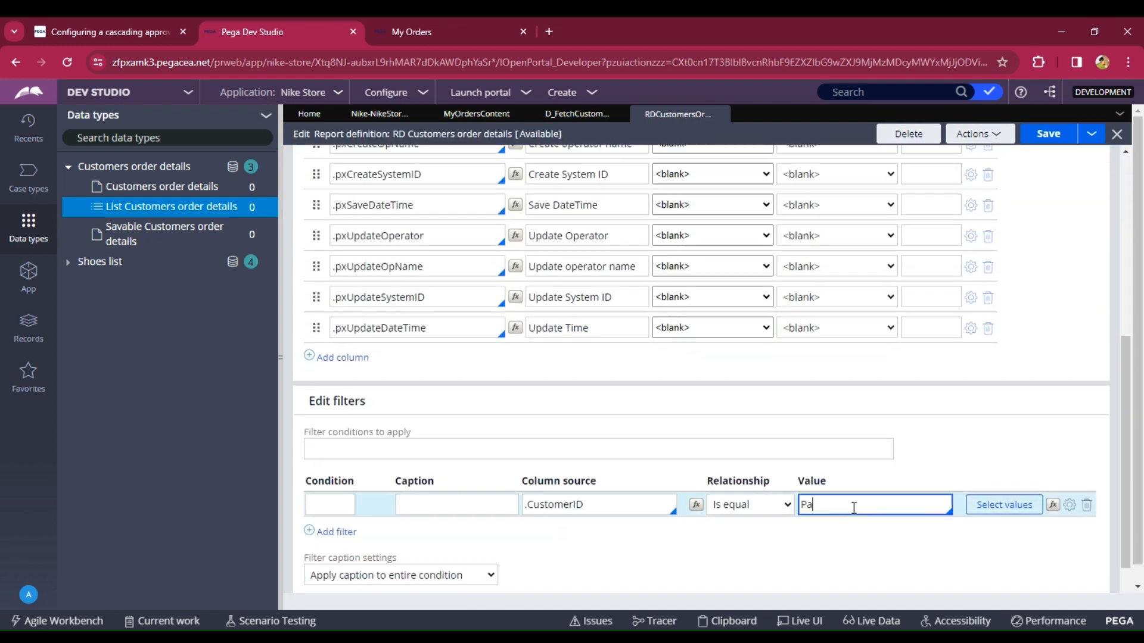
pyautogui.write('Pa')
pyautogui.press('Down')
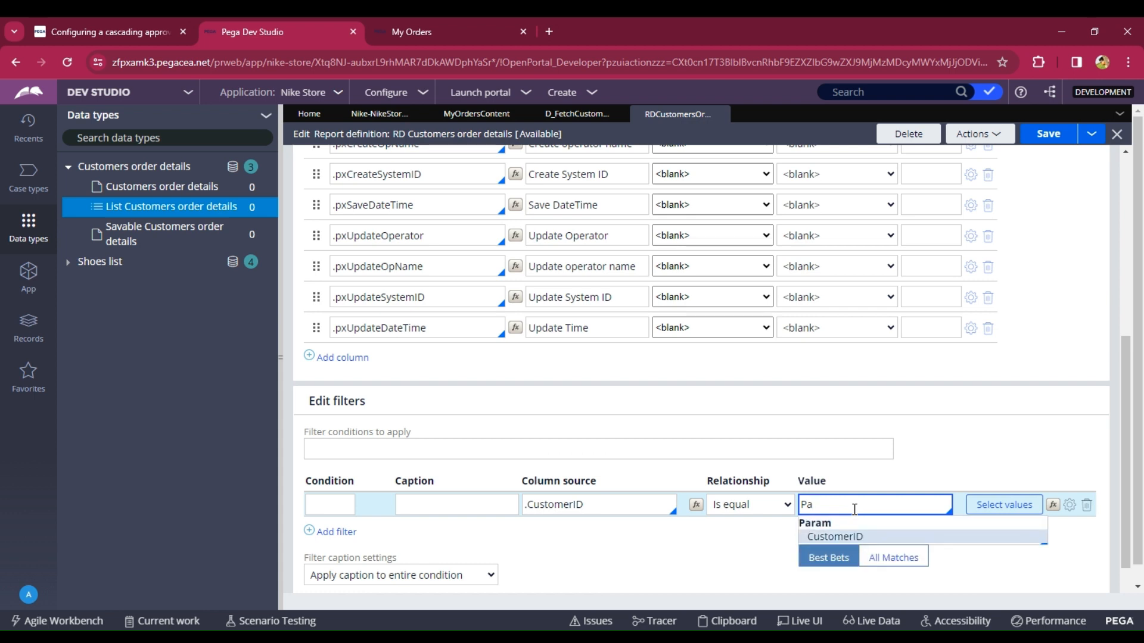
pyautogui.press('Return')
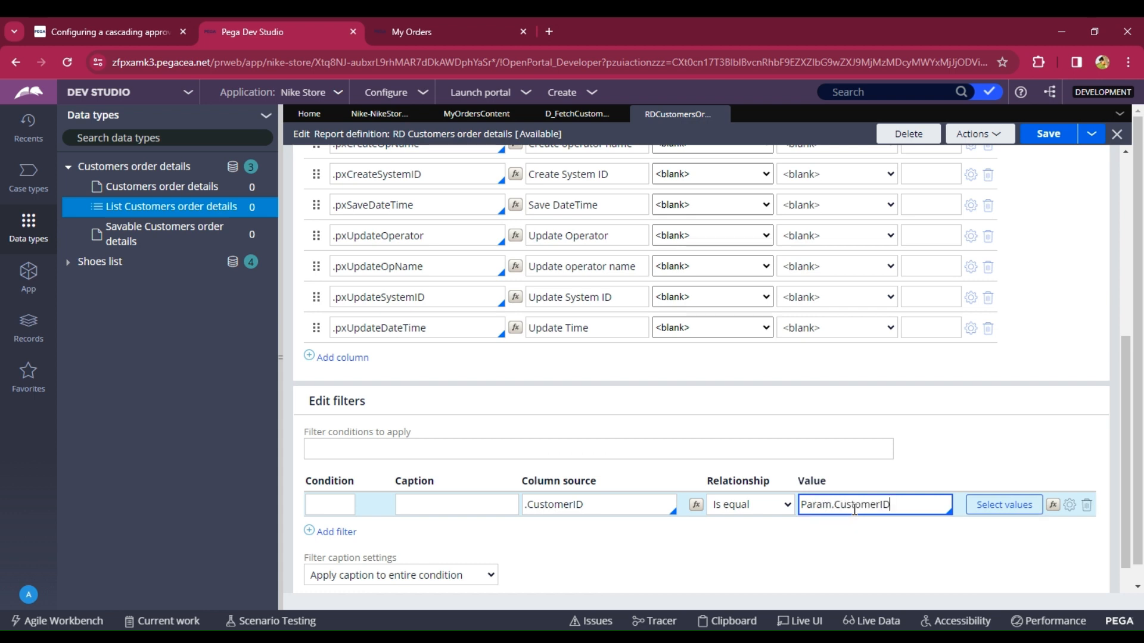
# - Enable Use null if empty in the filter's options and save the report definition
pyautogui.click(1069, 506)
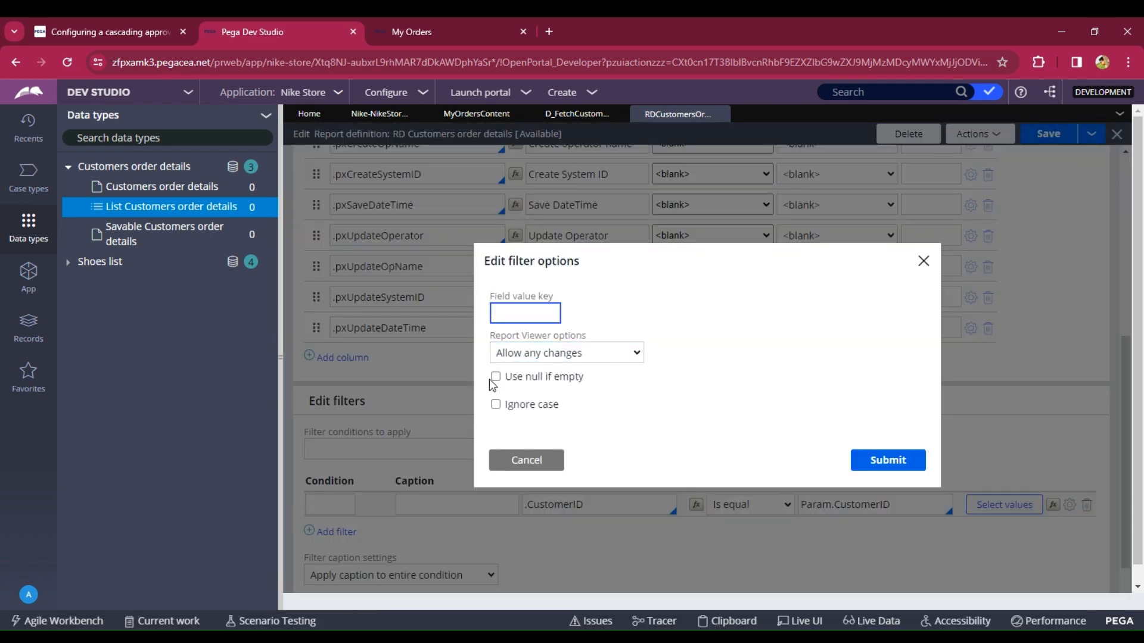
pyautogui.click(495, 376)
pyautogui.click(887, 461)
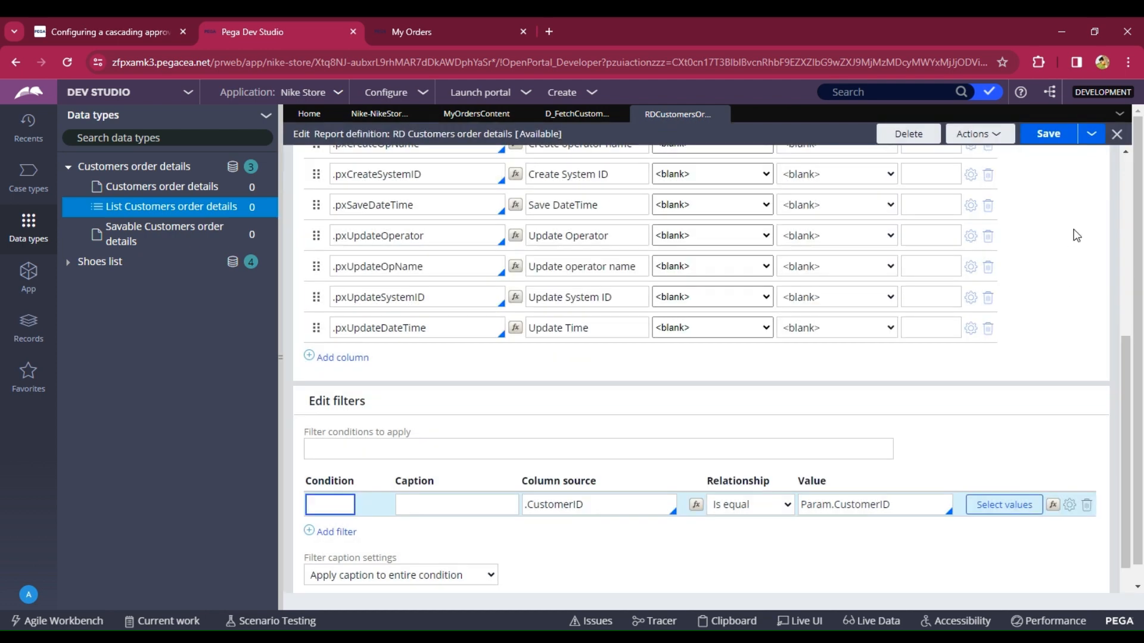
pyautogui.click(1057, 137)
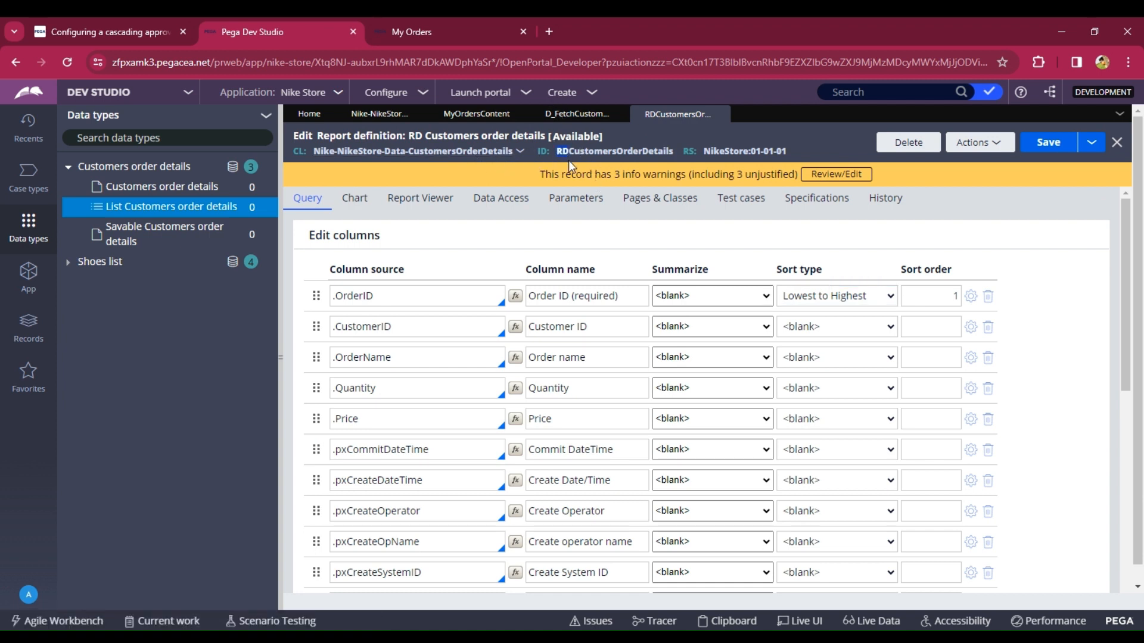
# - Copy the report definition ID and set the data page's source report definition to RDCustomersOrderDetails
pyautogui.moveTo(642, 146); pyautogui.dragTo(673, 147)
pyautogui.hotkey('ctrl', 'c')
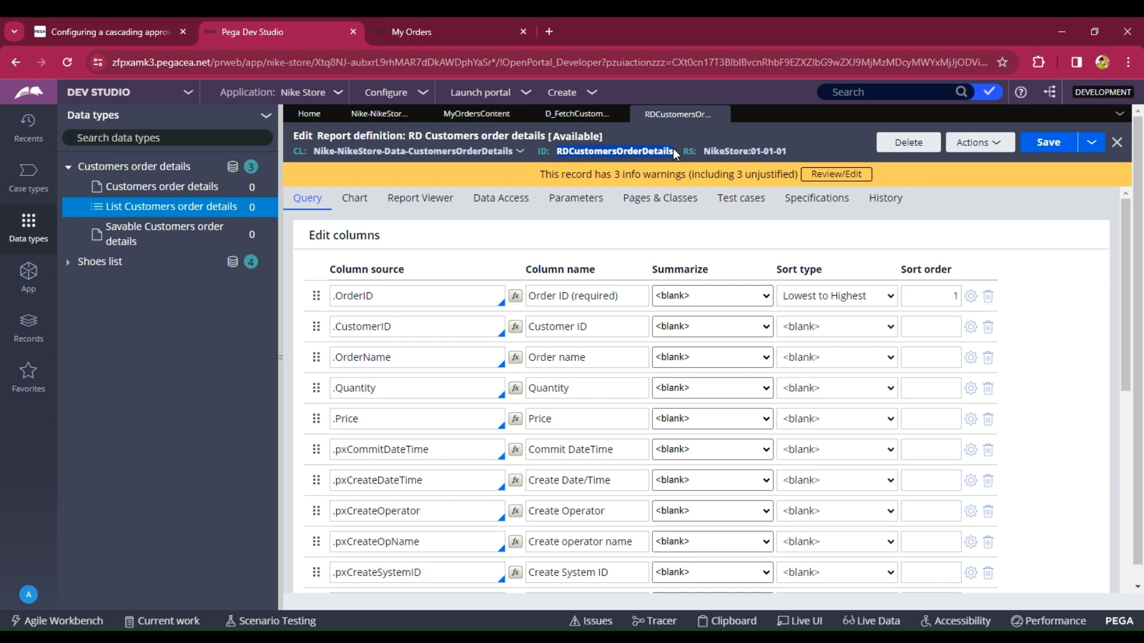
pyautogui.click(576, 113)
pyautogui.click(531, 403)
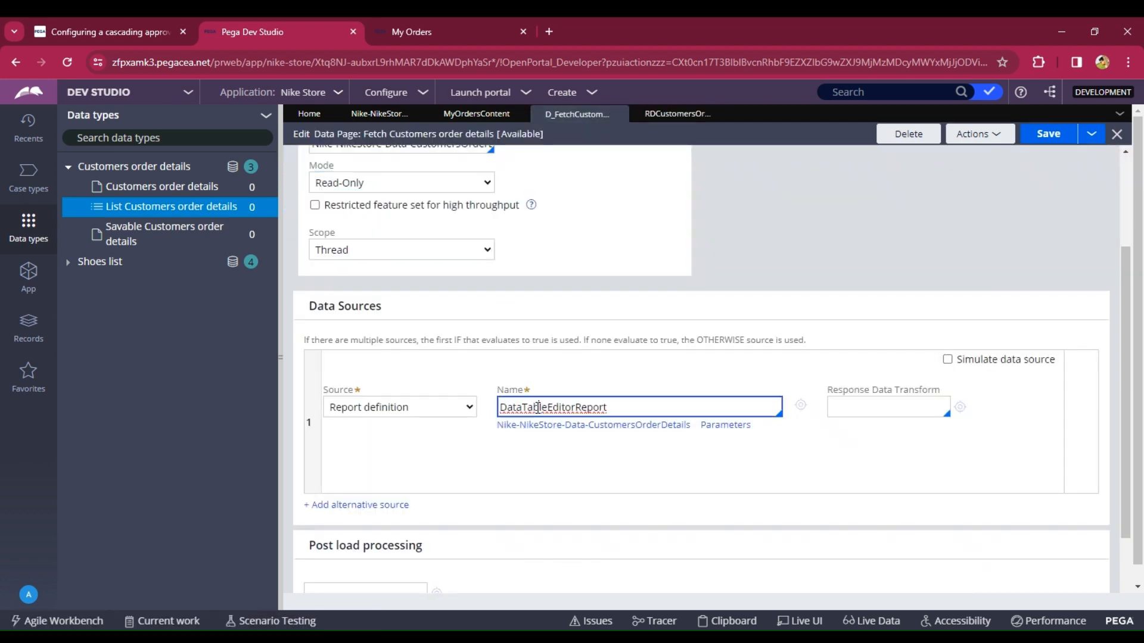
pyautogui.hotkey('ctrl', 'a')
pyautogui.press('BackSpace')
pyautogui.hotkey('ctrl', 'v')
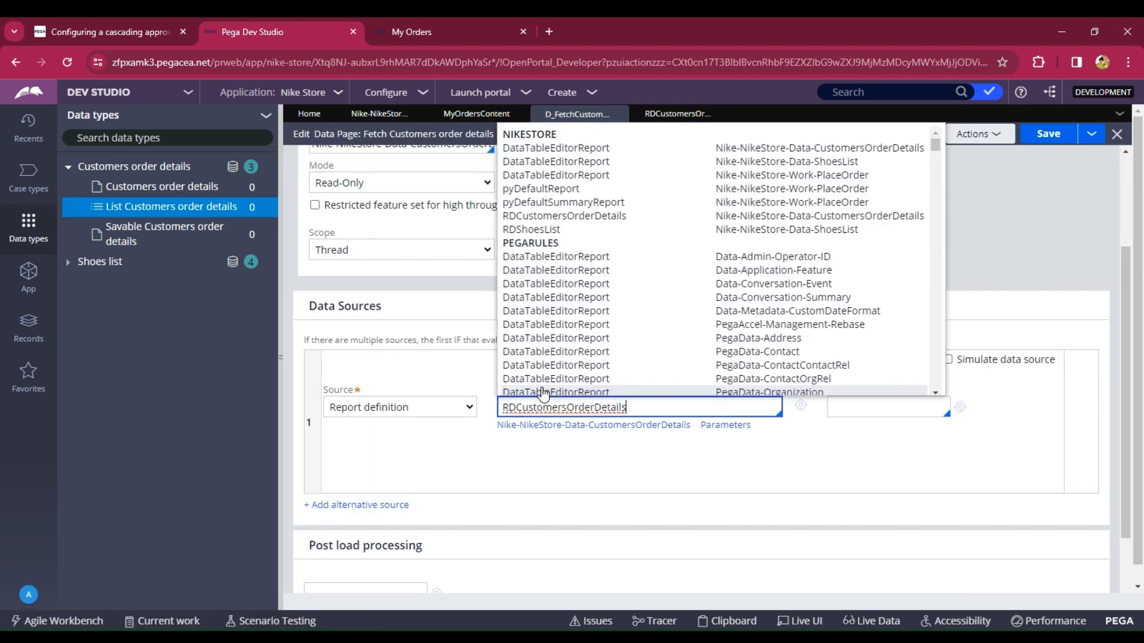
pyautogui.scroll(5, 549, 350)
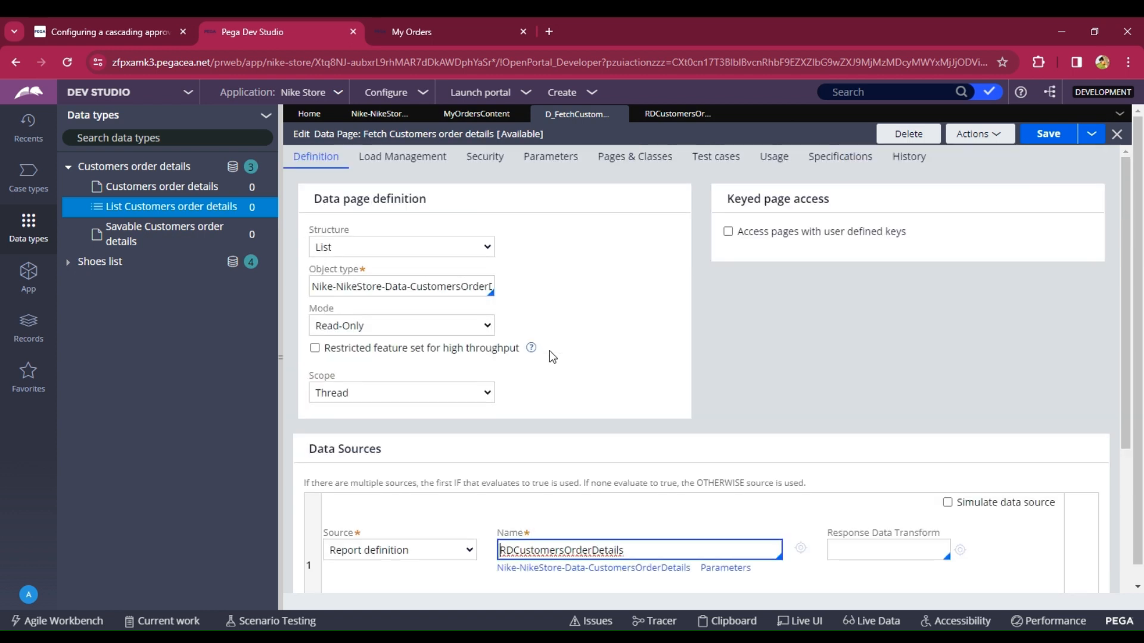
# - Rename the data page parameter to CustomerID, copied from the report definition's parameter name
pyautogui.click(539, 155)
pyautogui.click(376, 331)
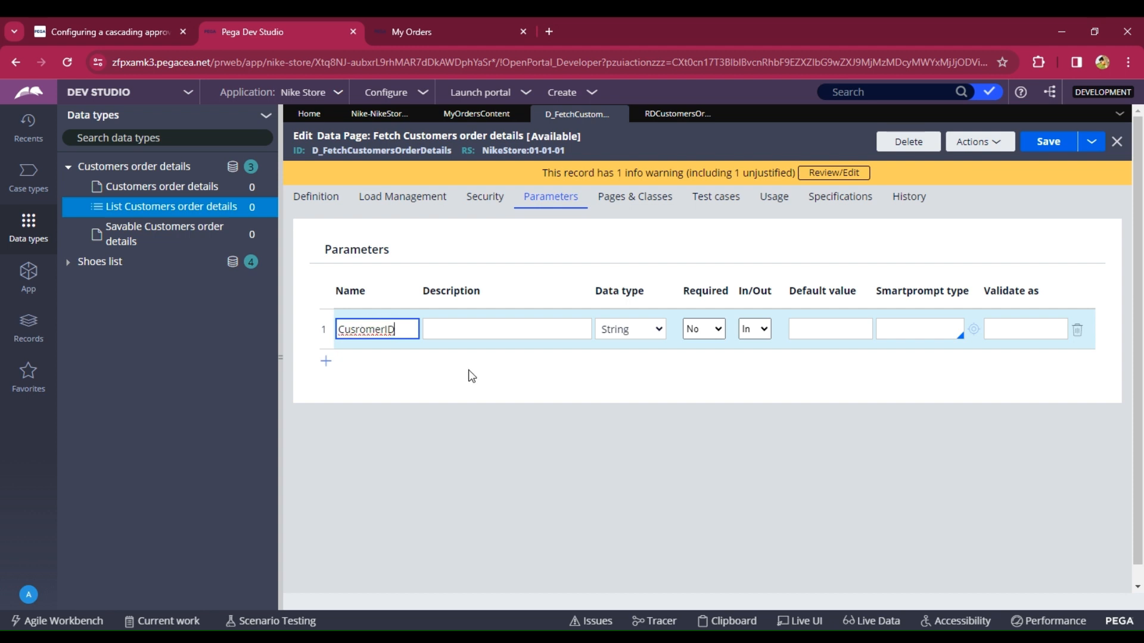
pyautogui.click(674, 114)
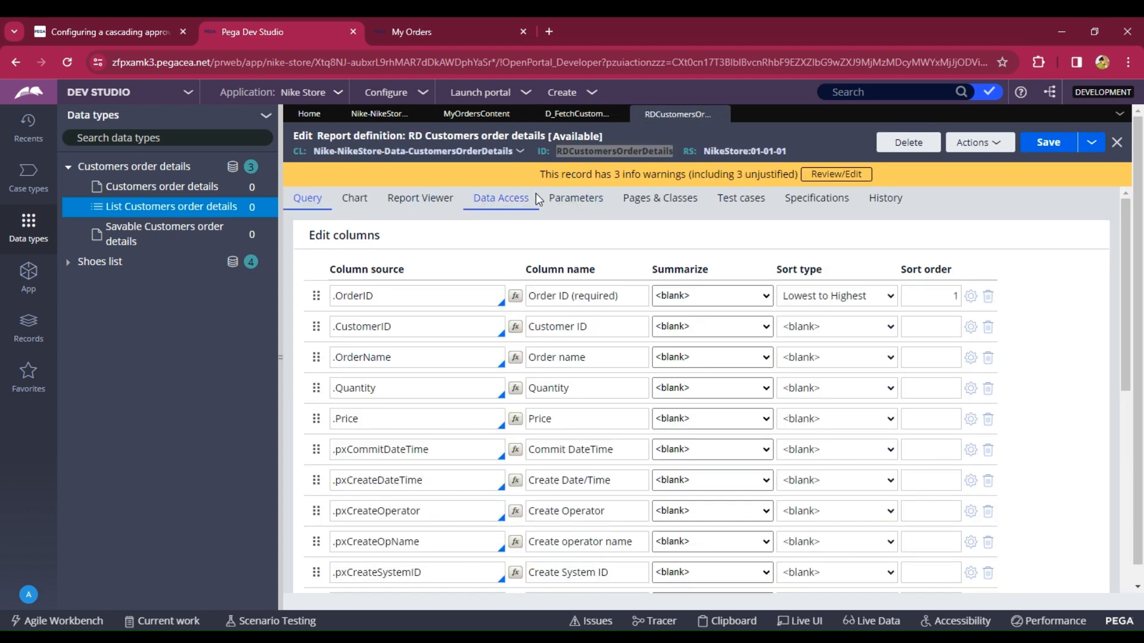
pyautogui.click(565, 203)
pyautogui.click(385, 292)
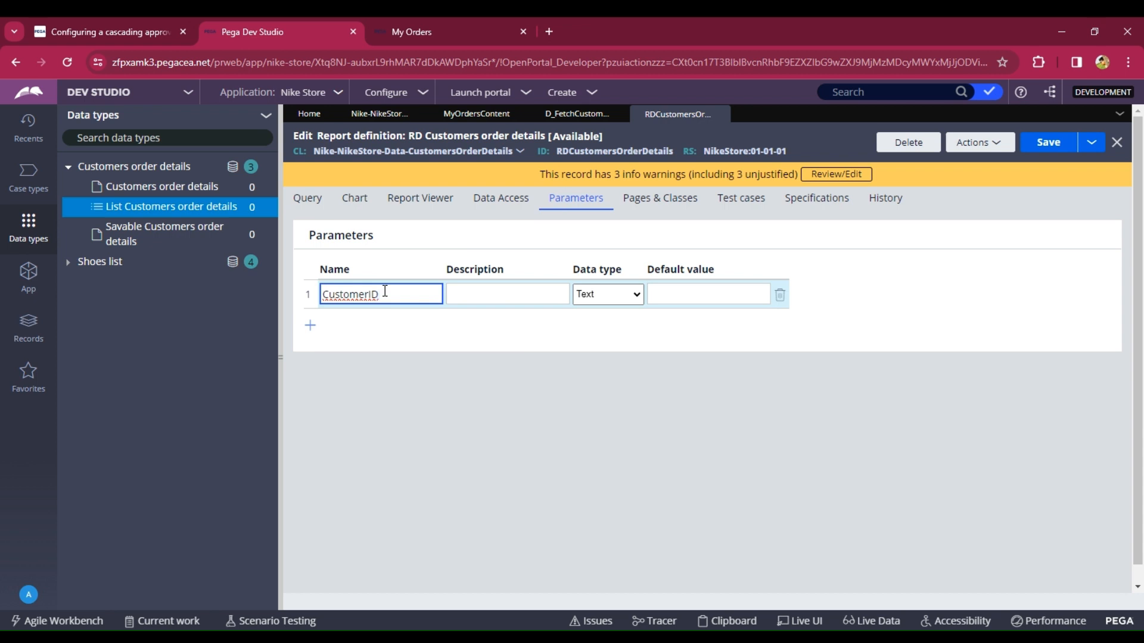
pyautogui.doubleClick(383, 291)
pyautogui.hotkey('ctrl', 'c')
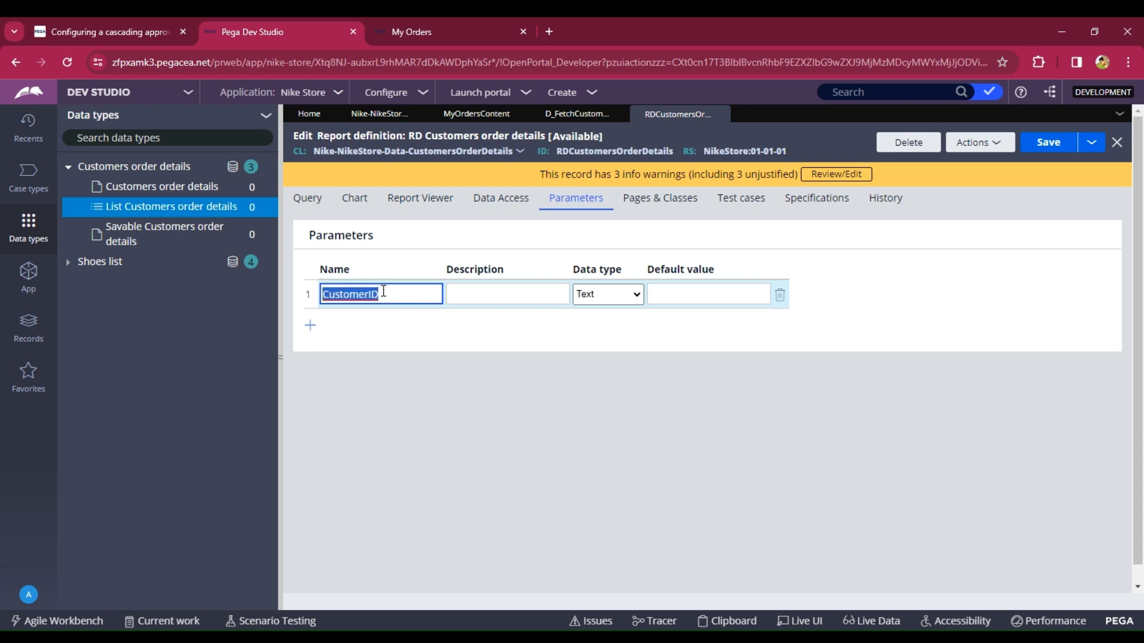
pyautogui.click(577, 114)
pyautogui.click(384, 328)
pyautogui.doubleClick(387, 329)
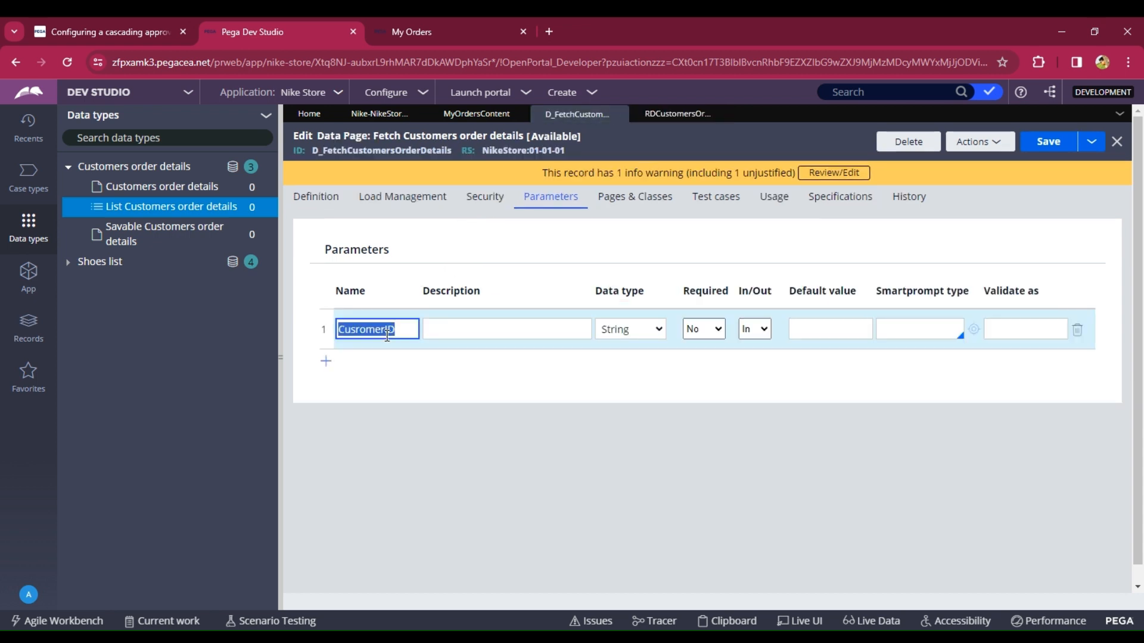
pyautogui.hotkey('ctrl', 'v')
# - Pass Param.CustomerID as the source report definition's CustomerID parameter and save the data page
pyautogui.click(316, 196)
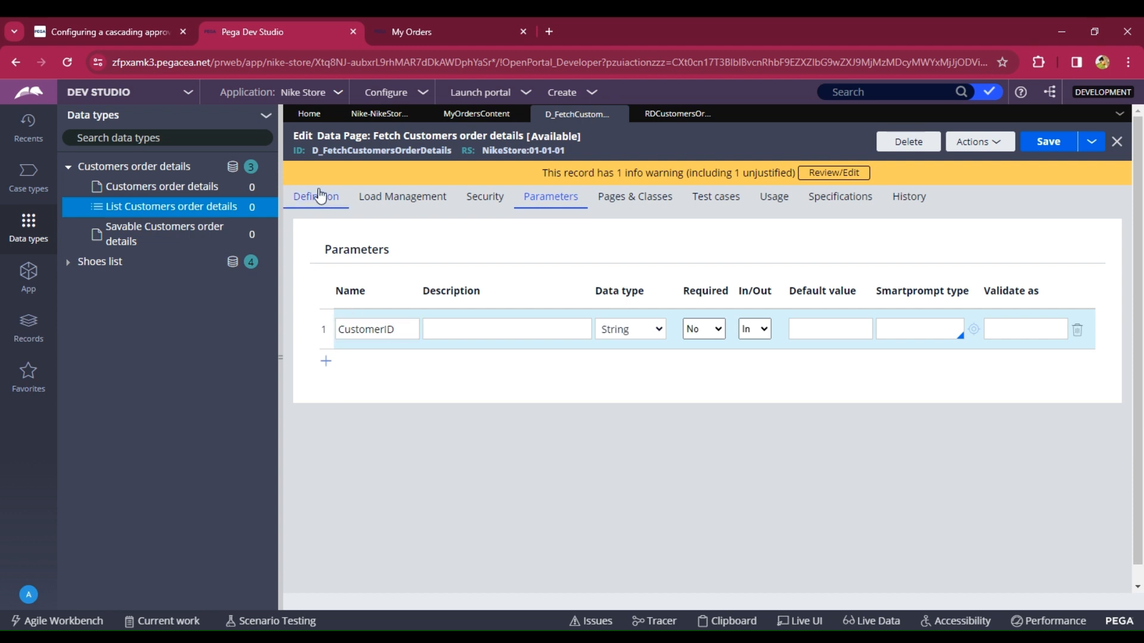
pyautogui.scroll(-6, 799, 413)
pyautogui.click(734, 333)
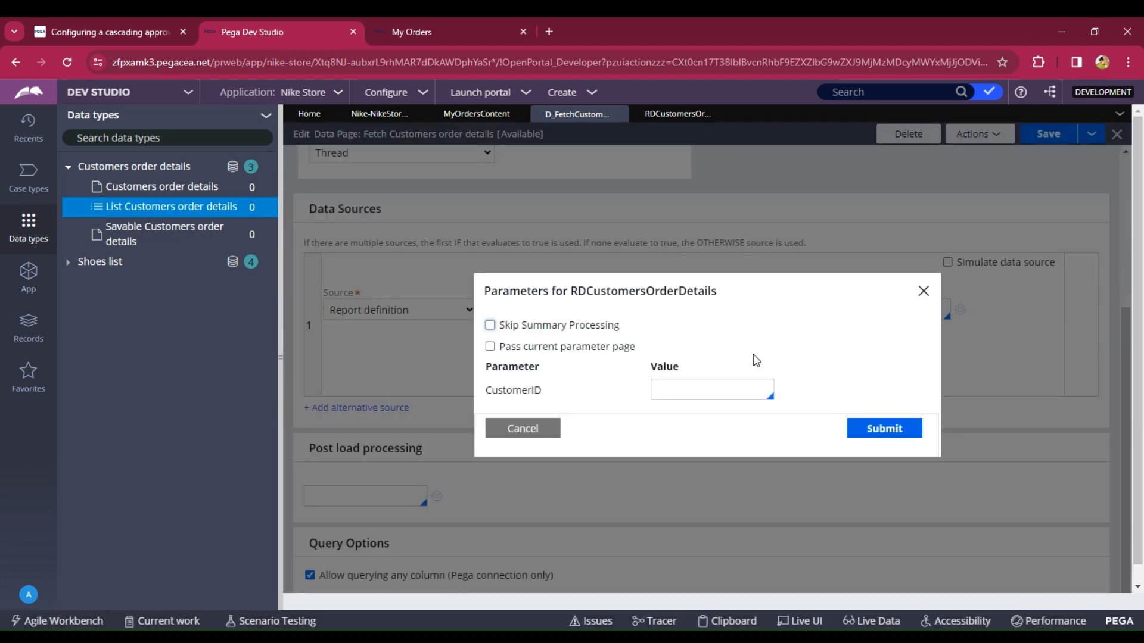
pyautogui.click(706, 397)
pyautogui.write('pa')
pyautogui.press('Down')
pyautogui.press('Return')
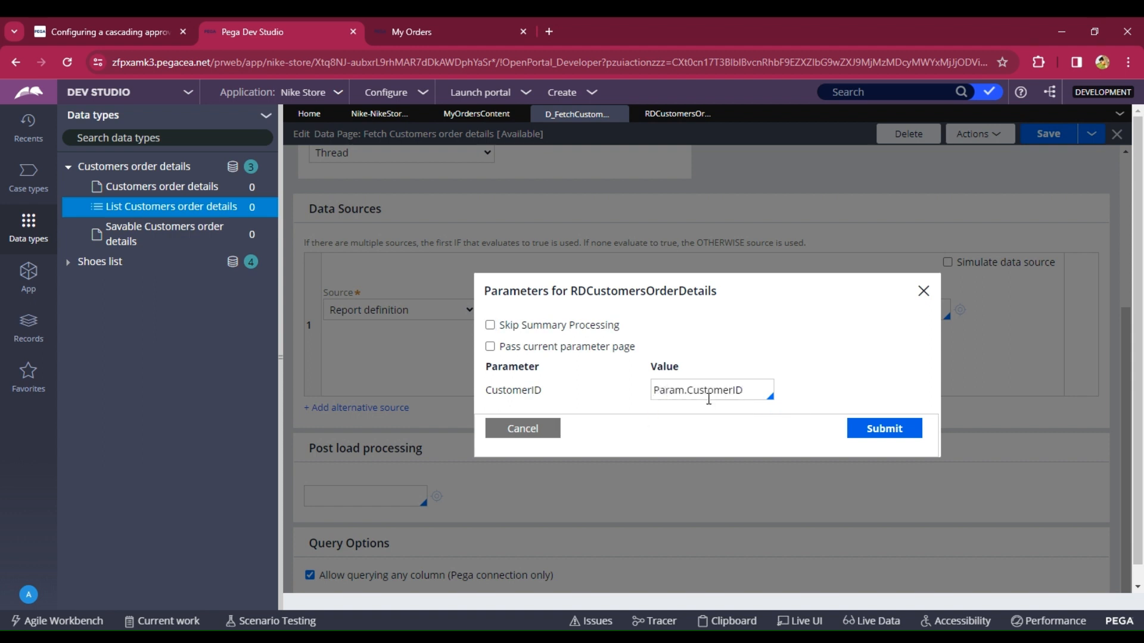
pyautogui.click(926, 430)
pyautogui.click(1036, 141)
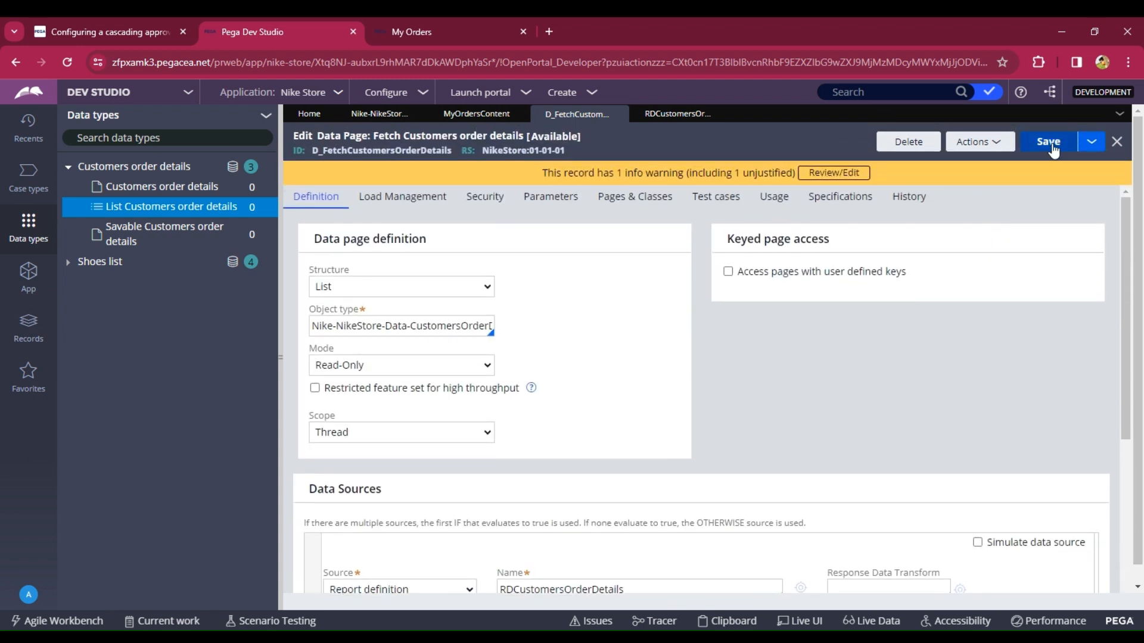
pyautogui.click(1052, 144)
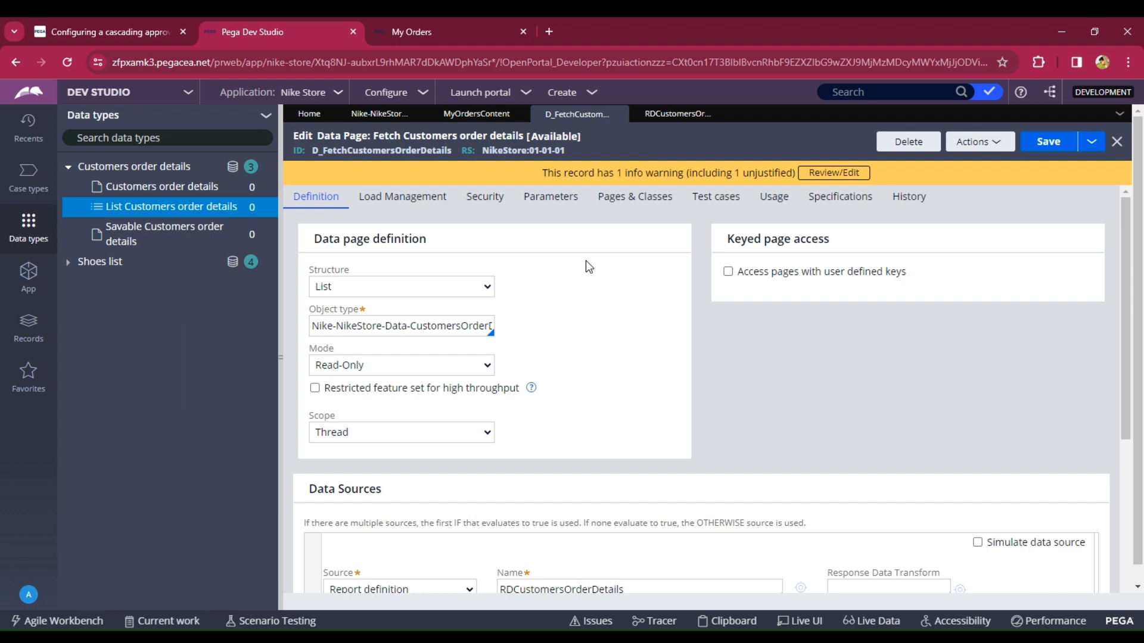
# - Find and select the Nike-NikeStore-Data-CustomersOrderDetails class in the App explorer
pyautogui.click(24, 284)
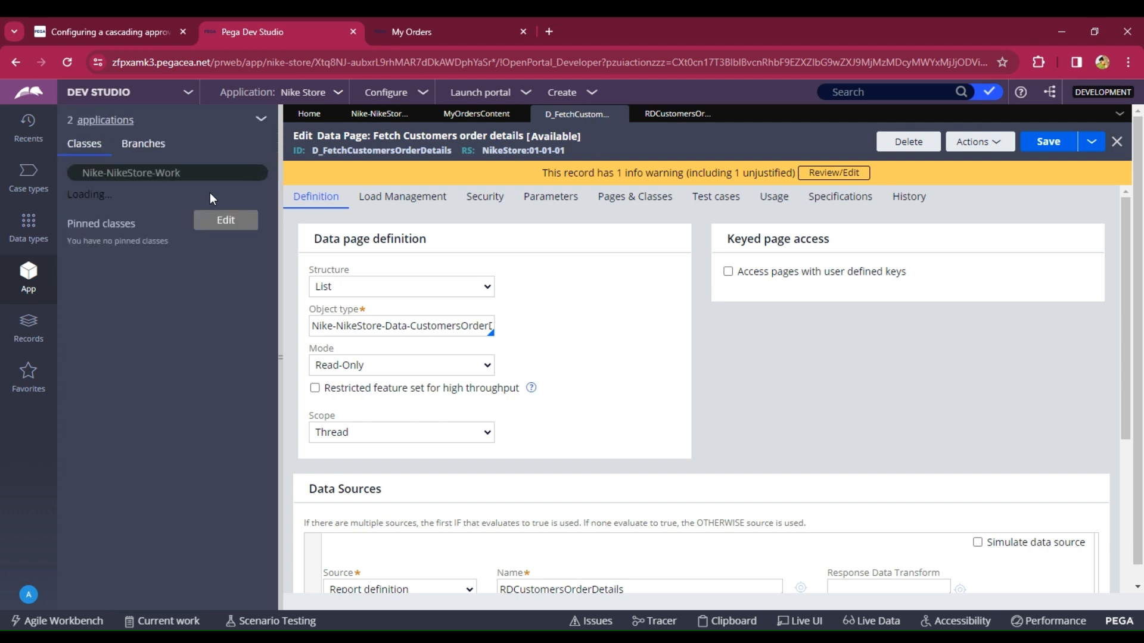
pyautogui.click(206, 171)
pyautogui.press('BackSpace')
pyautogui.press('BackSpace')
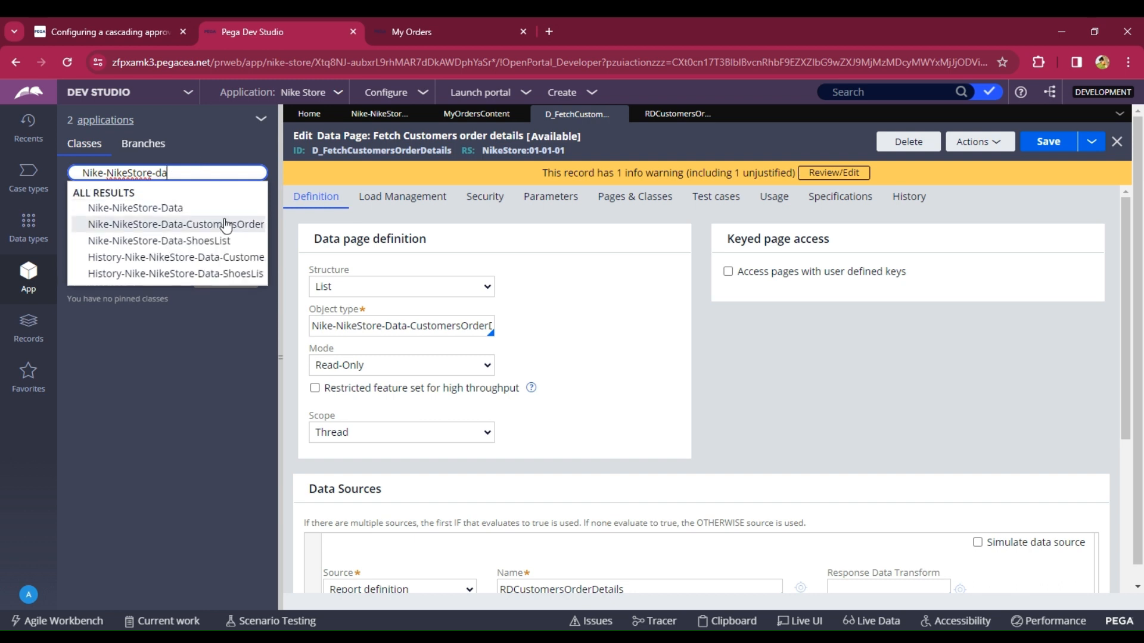
pyautogui.click(225, 225)
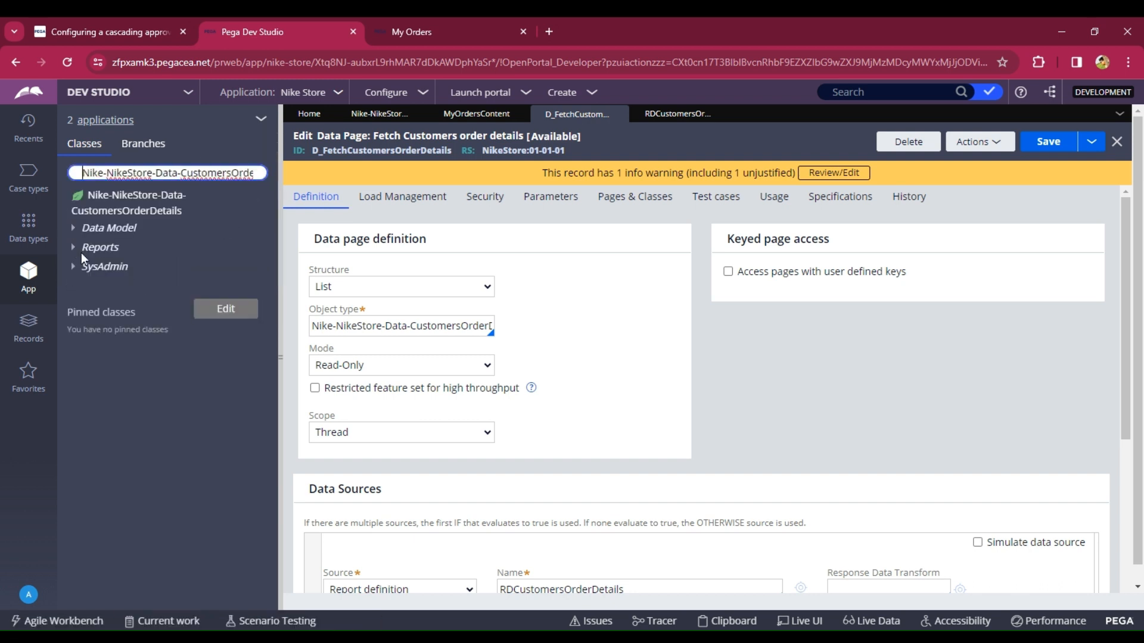
pyautogui.click(144, 203)
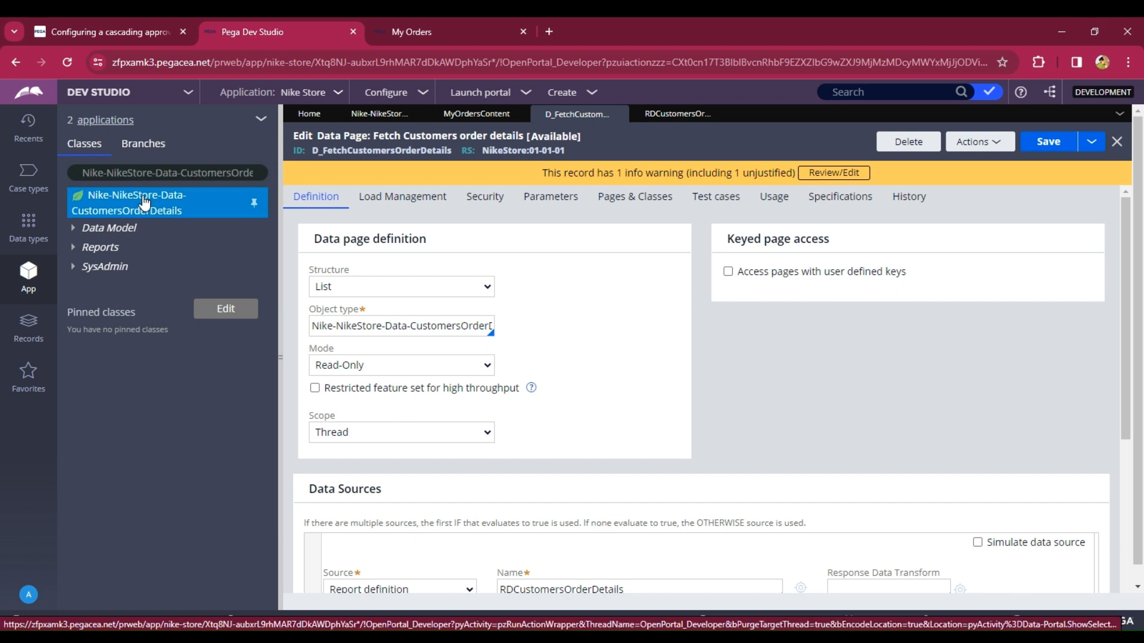
# - Create a new section labelled Order Details on the Nike-NikeStore-Data-CustomersOrderDetails class
pyautogui.rightClick(143, 201)
pyautogui.moveTo(147, 234)
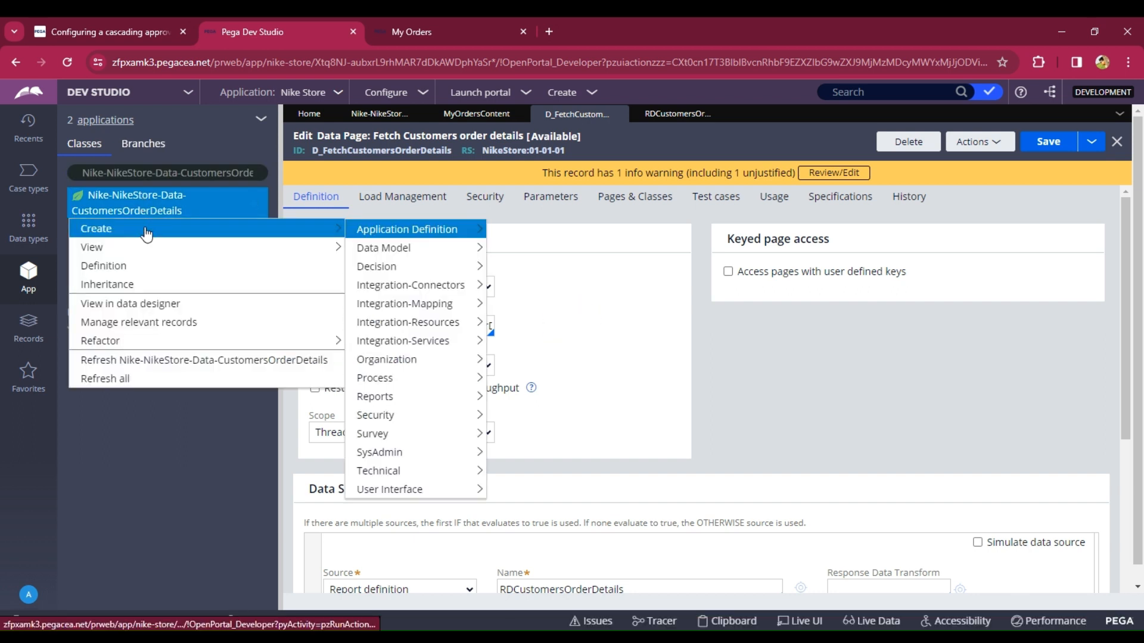
pyautogui.moveTo(381, 497)
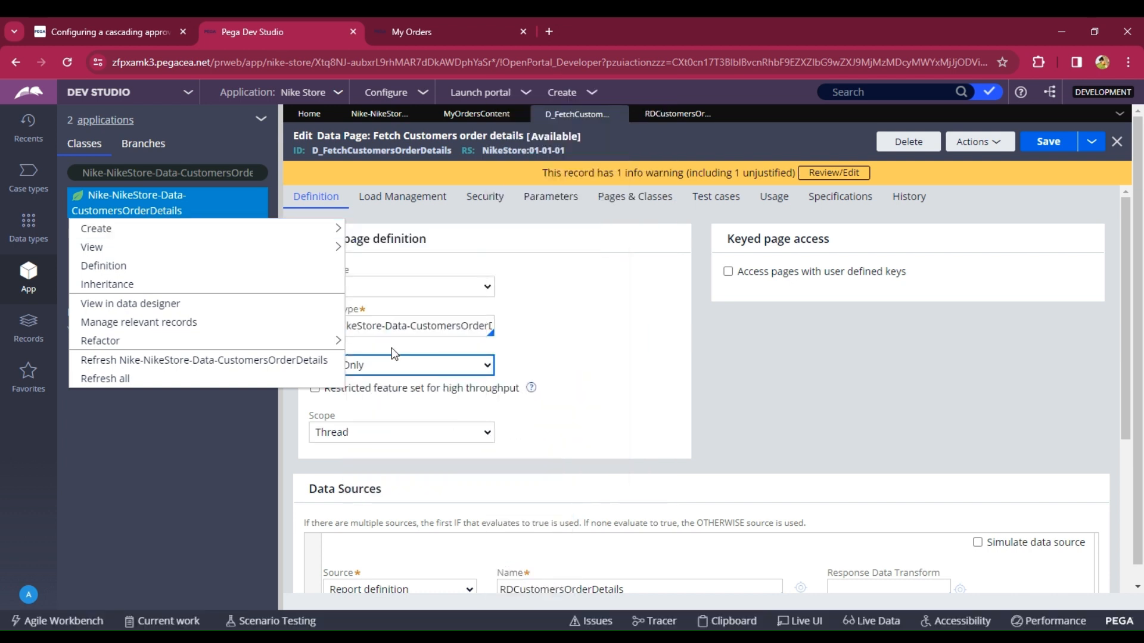
pyautogui.moveTo(335, 228)
pyautogui.moveTo(388, 476)
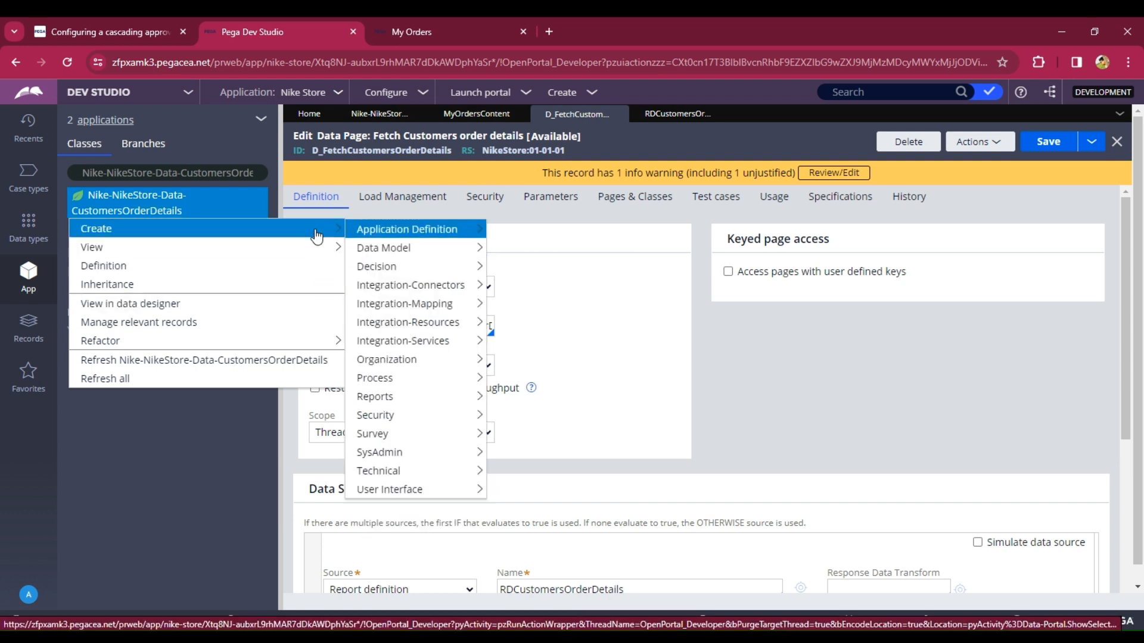
pyautogui.moveTo(447, 488)
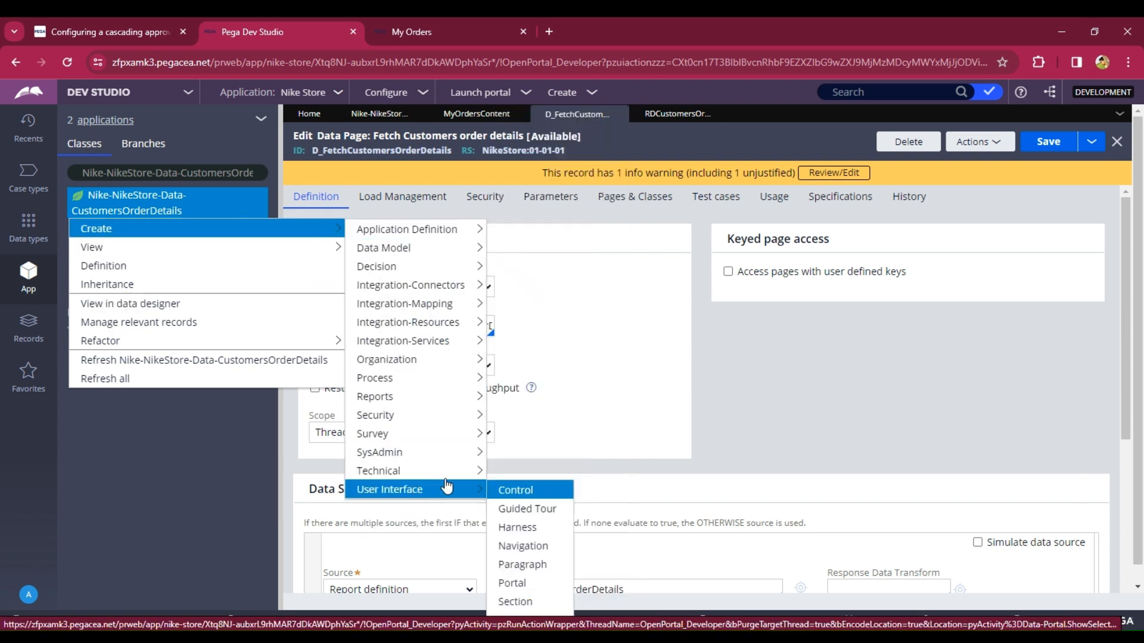
pyautogui.click(523, 600)
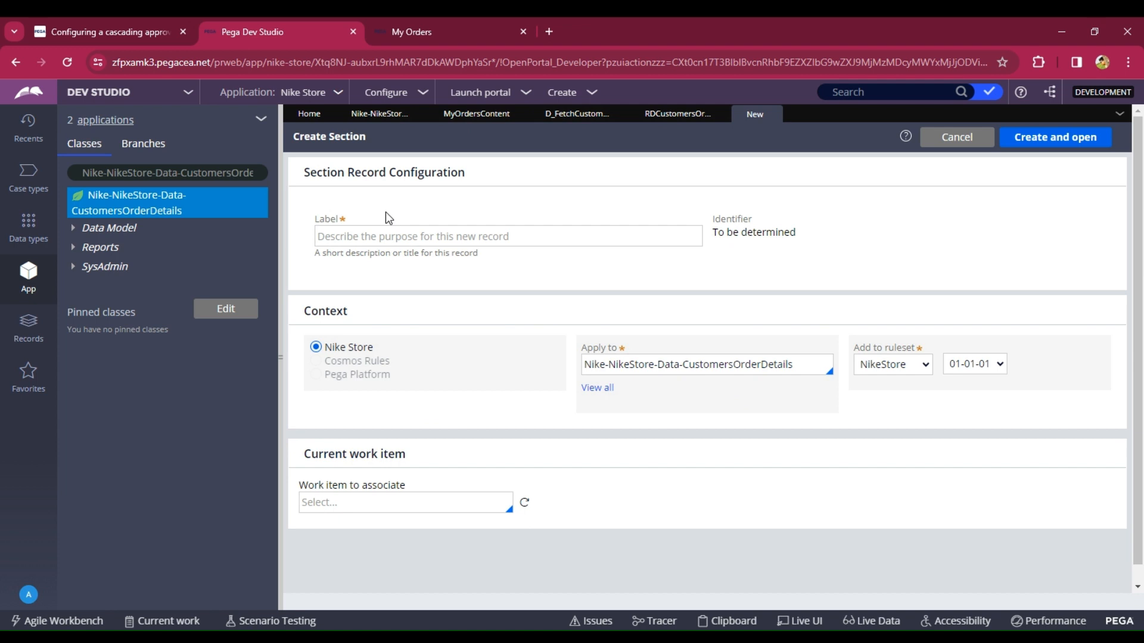
pyautogui.click(384, 236)
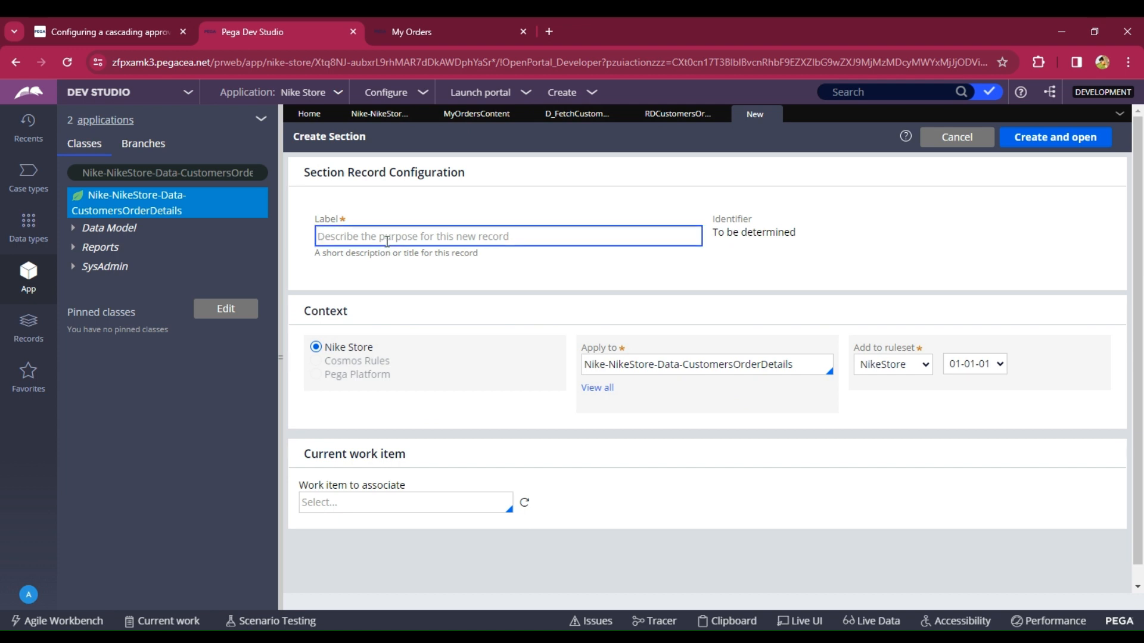
pyautogui.write('O')
pyautogui.press('BackSpace')
pyautogui.write('O')
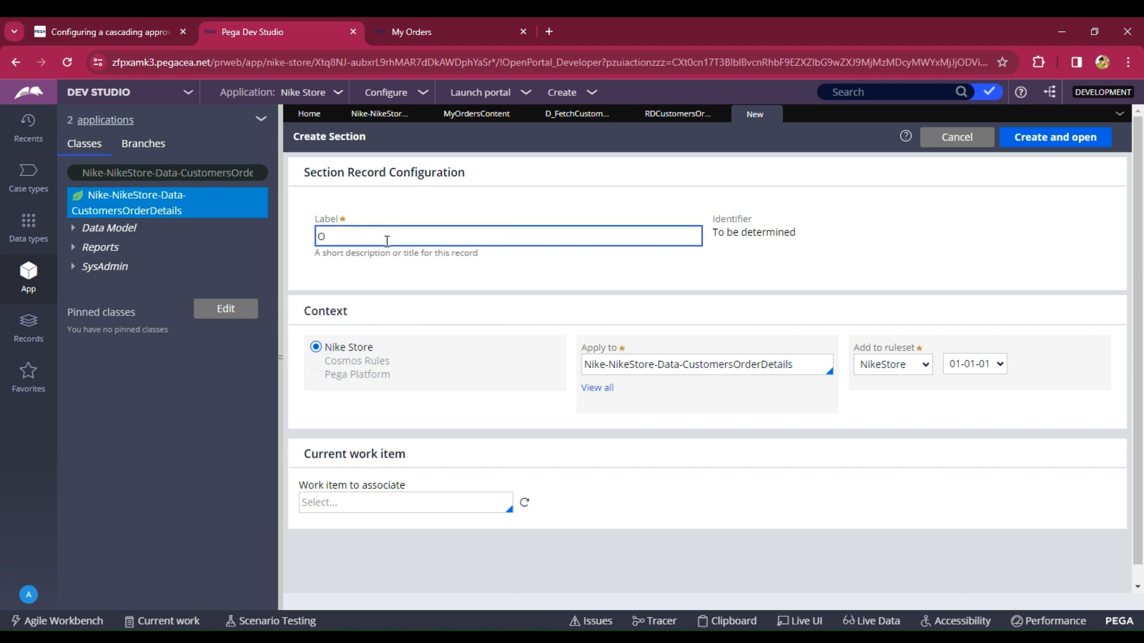
pyautogui.write('rder Details')
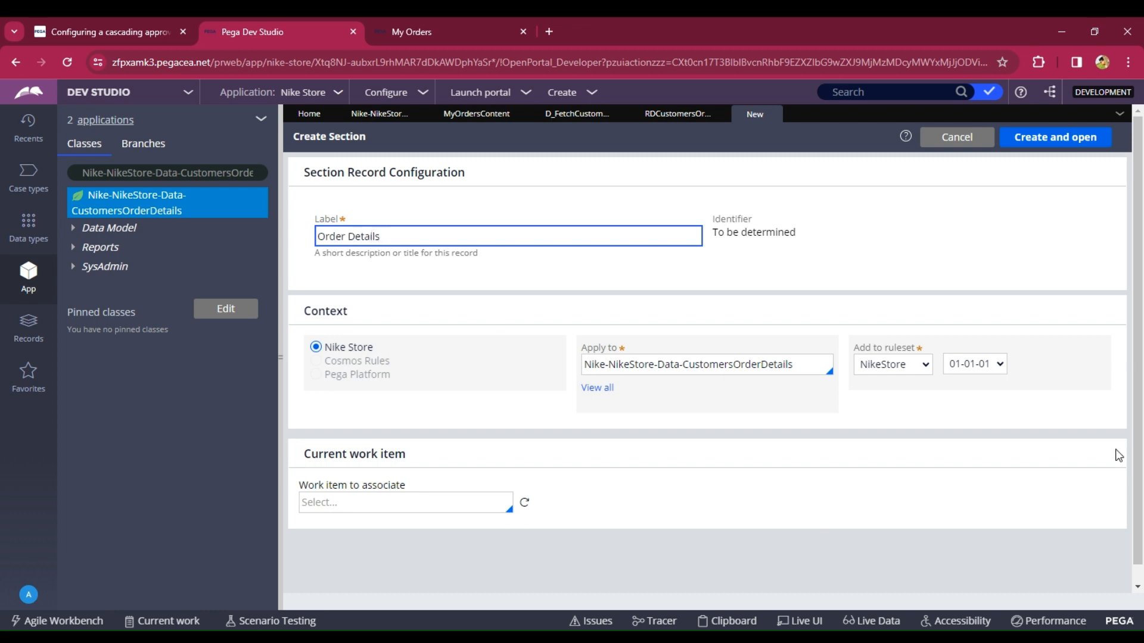
pyautogui.click(1039, 142)
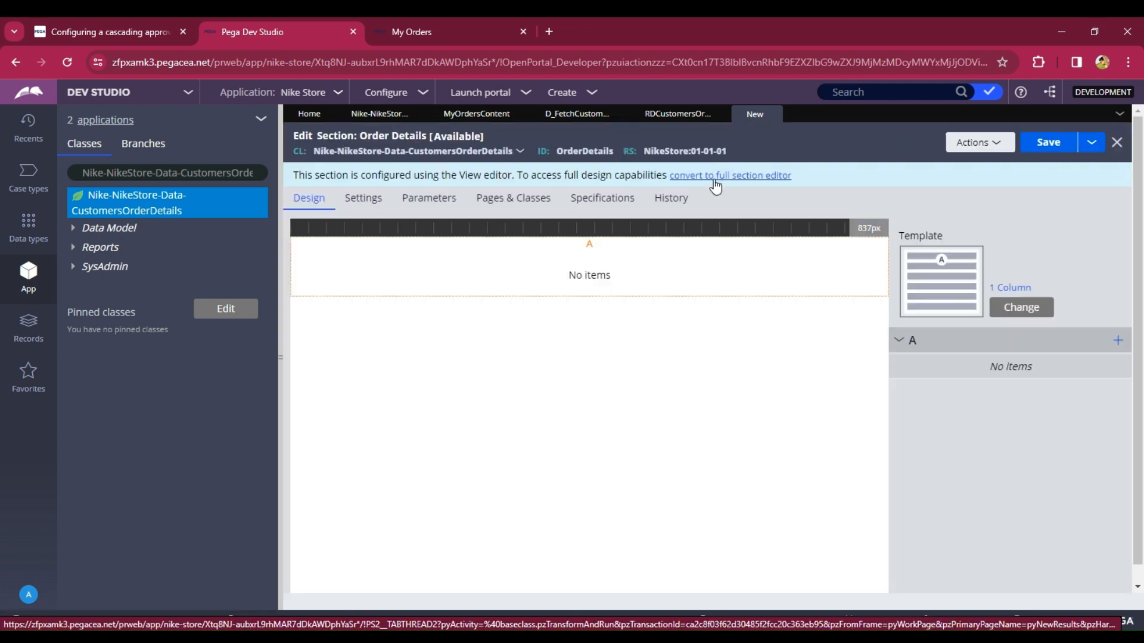
# - Convert the section to the full section editor and add the OrderID, OrderName, Quantity and Price properties to its dynamic layout
pyautogui.click(714, 177)
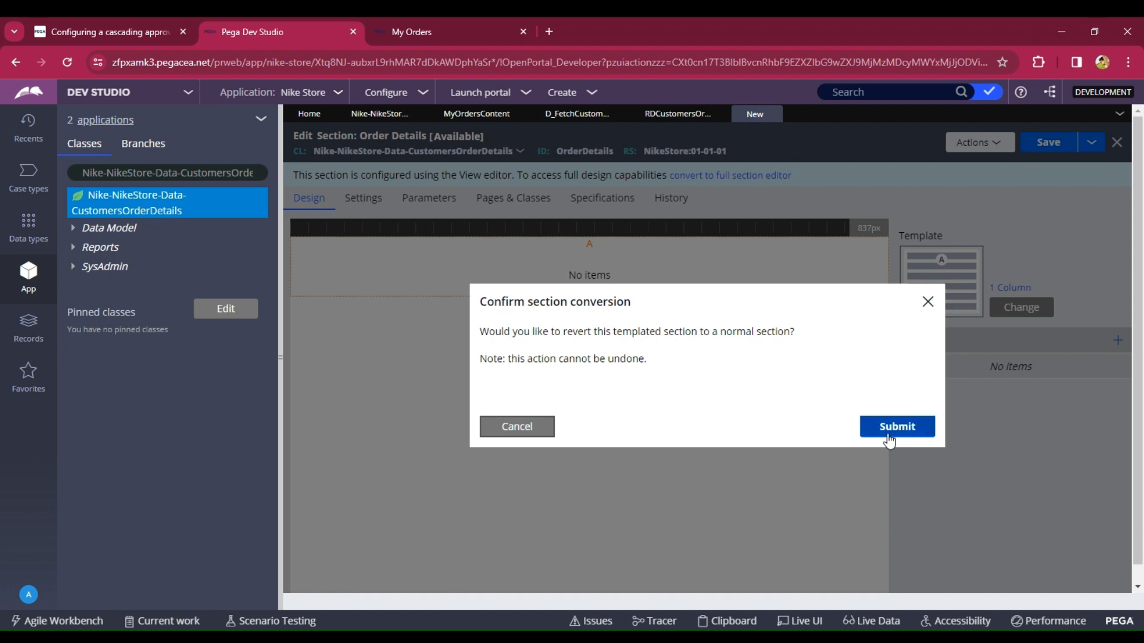
pyautogui.click(887, 436)
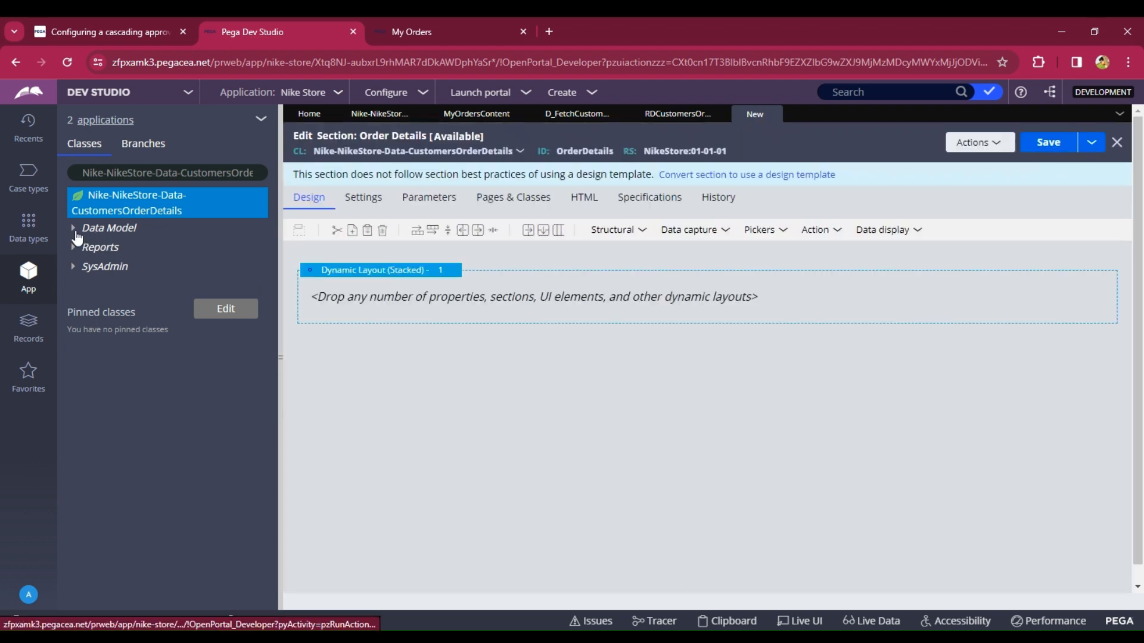
pyautogui.click(73, 228)
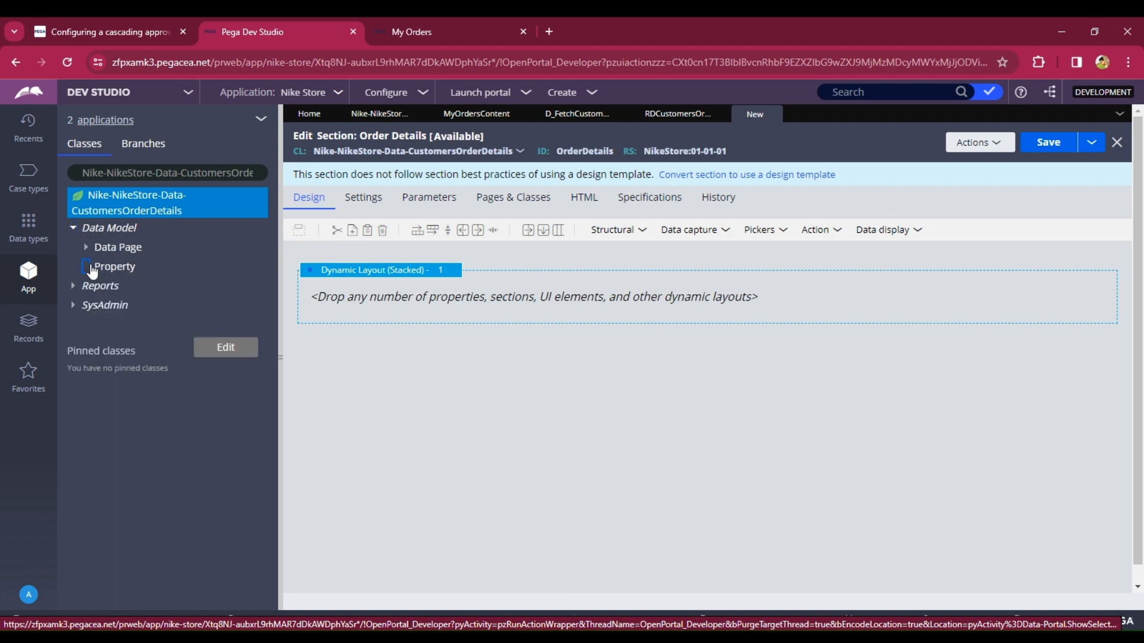
pyautogui.click(87, 267)
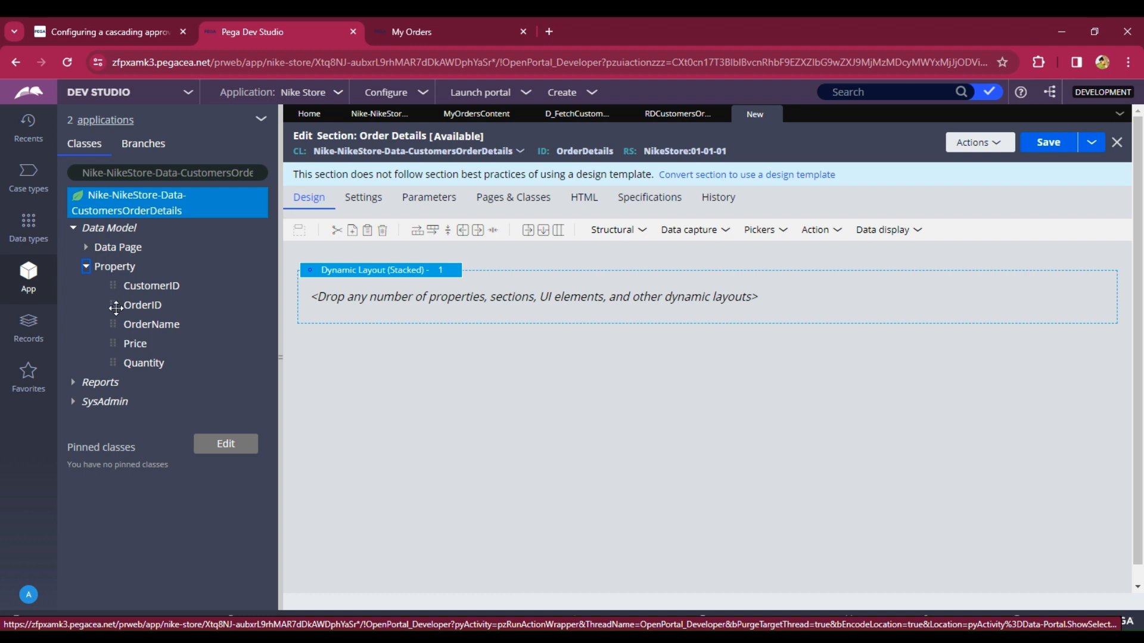
pyautogui.moveTo(120, 309); pyautogui.dragTo(356, 306)
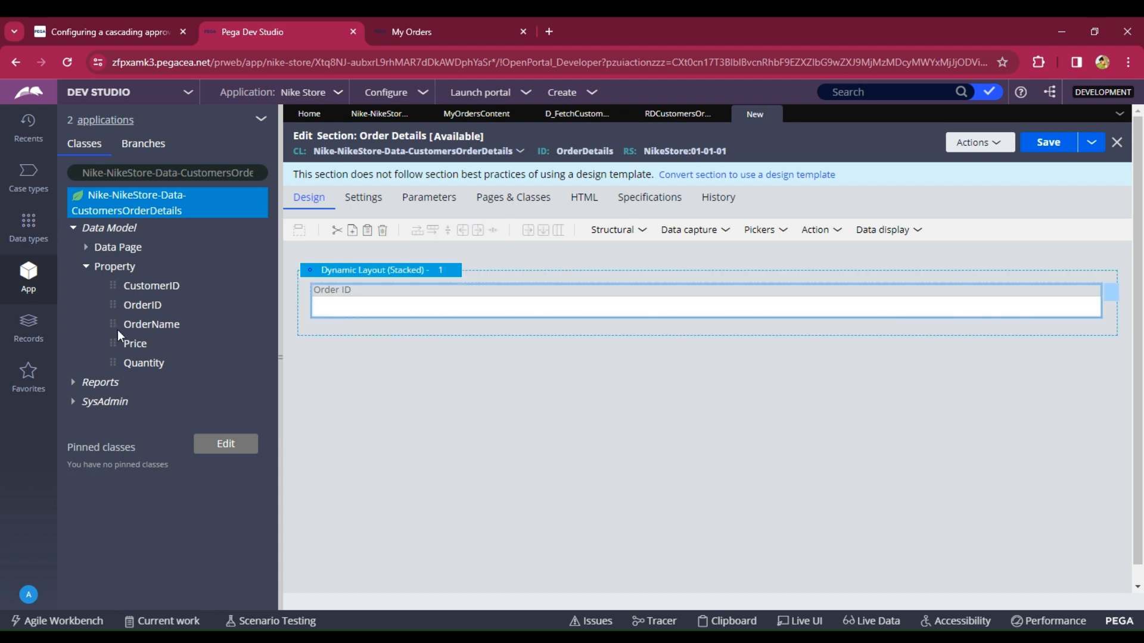
pyautogui.moveTo(110, 324); pyautogui.dragTo(356, 331)
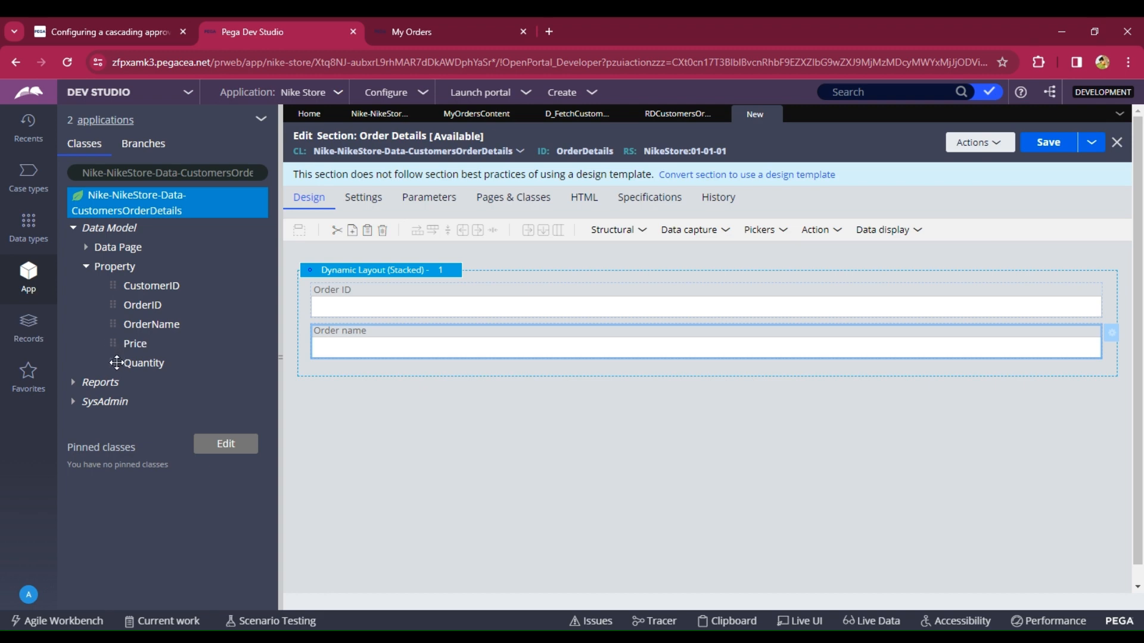
pyautogui.moveTo(112, 361); pyautogui.dragTo(338, 378)
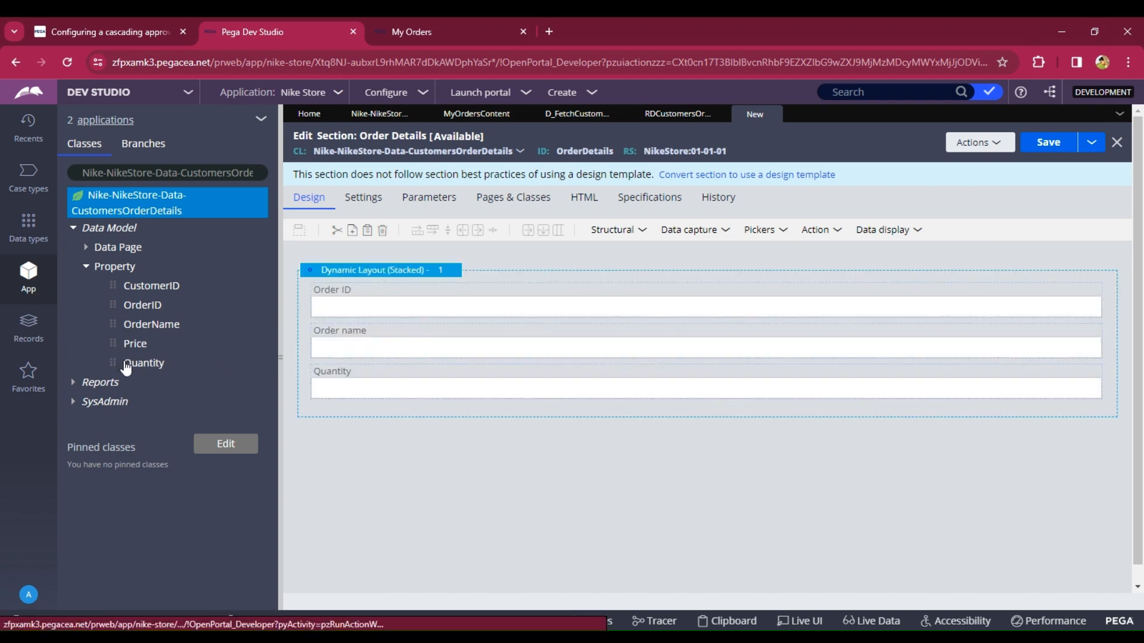
pyautogui.moveTo(115, 344); pyautogui.dragTo(337, 408)
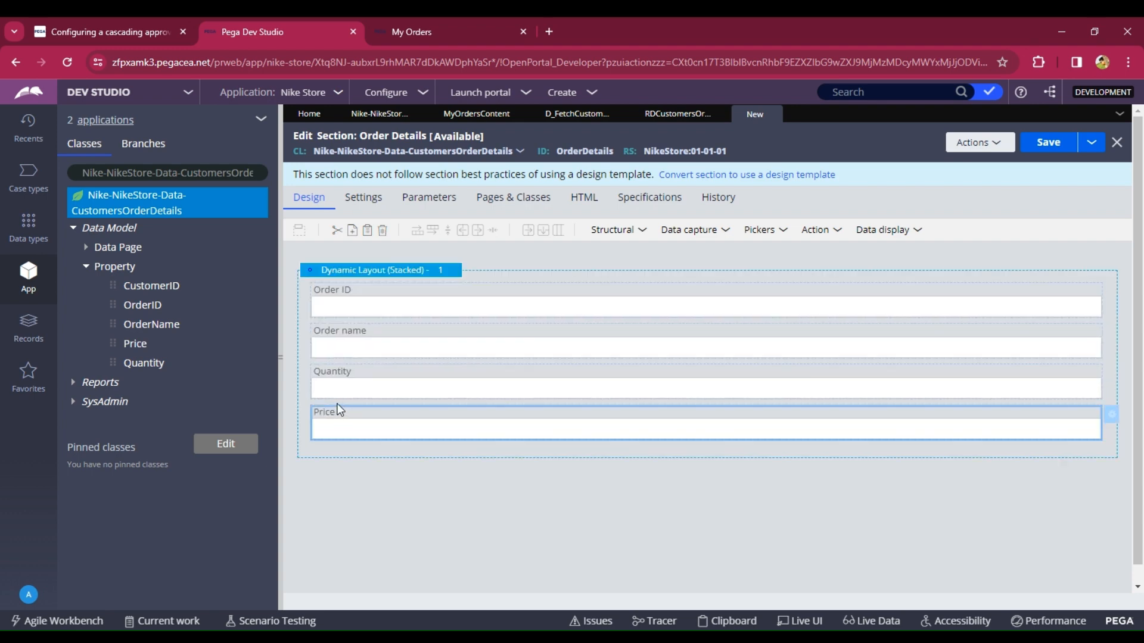
# - Set the dynamic layout's format to Inline grid double
pyautogui.click(372, 272)
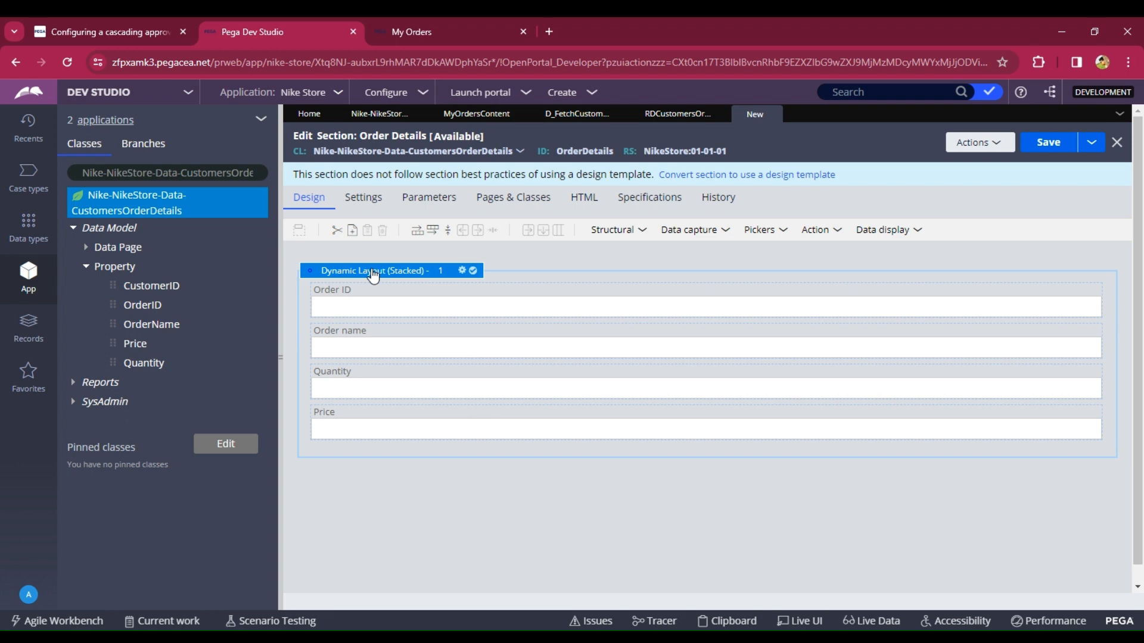
pyautogui.doubleClick(374, 269)
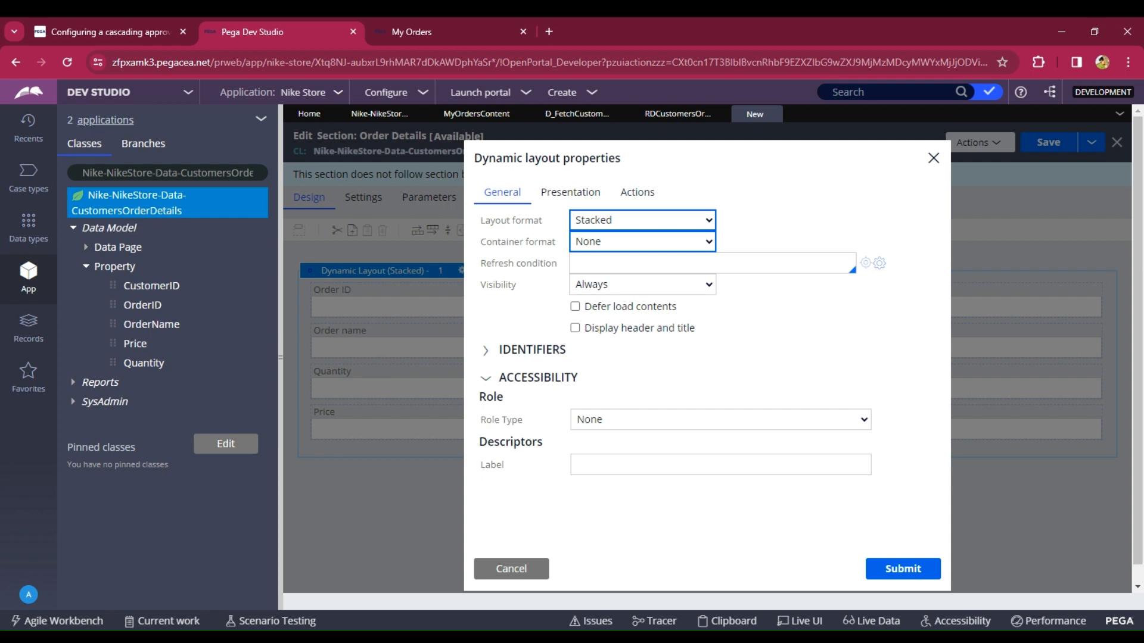
pyautogui.click(632, 334)
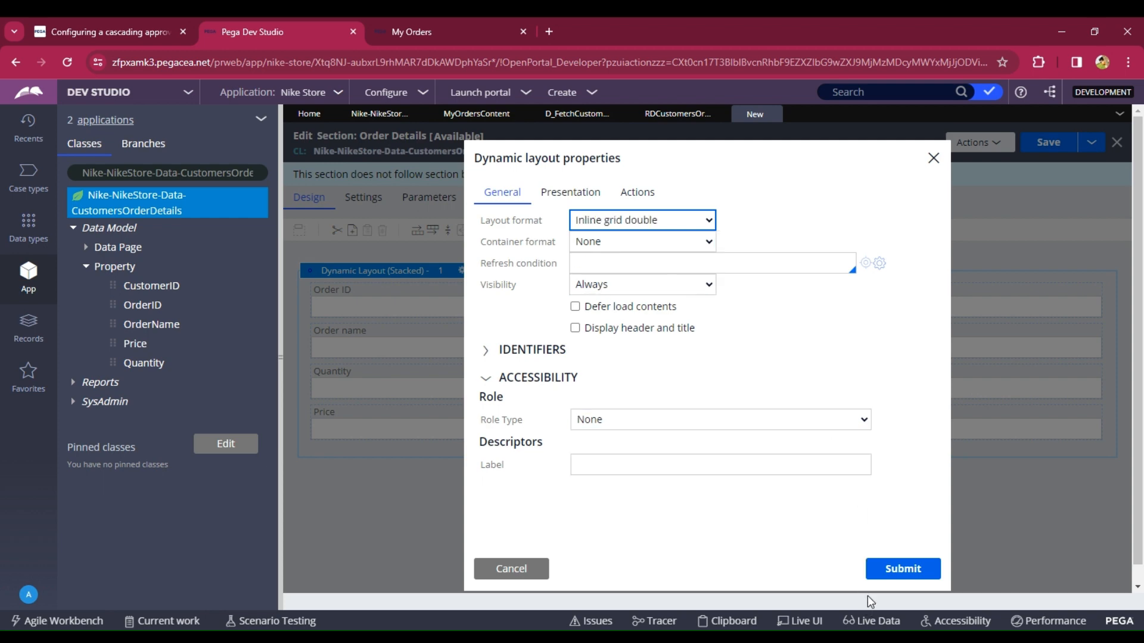
pyautogui.click(874, 574)
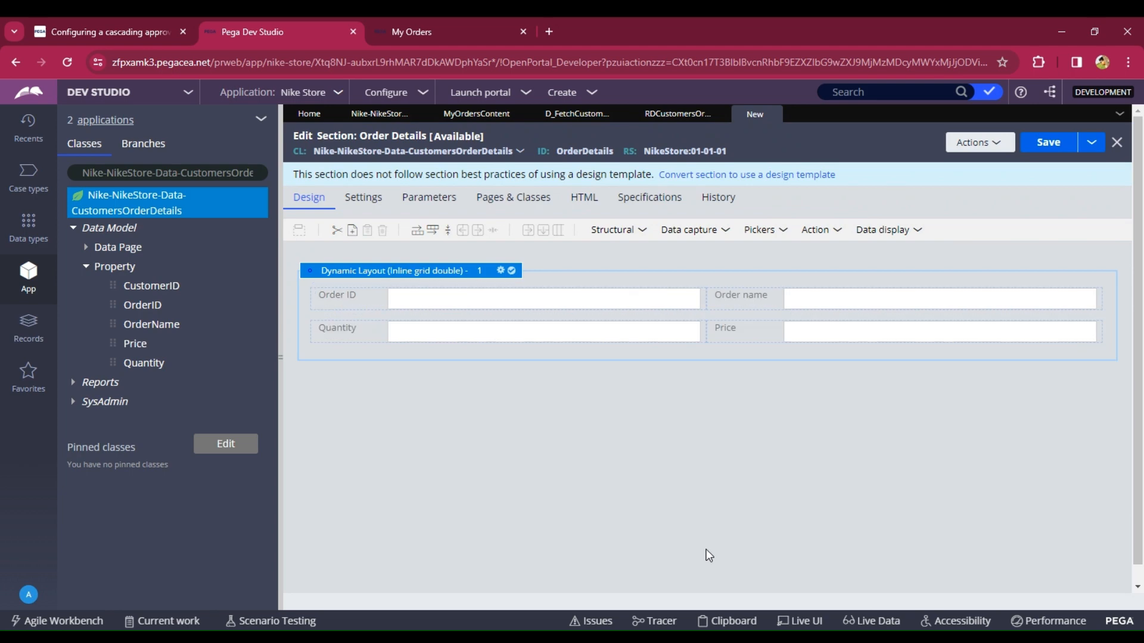
# - Make the Order ID cell's edit option Read-only (always)
pyautogui.click(418, 306)
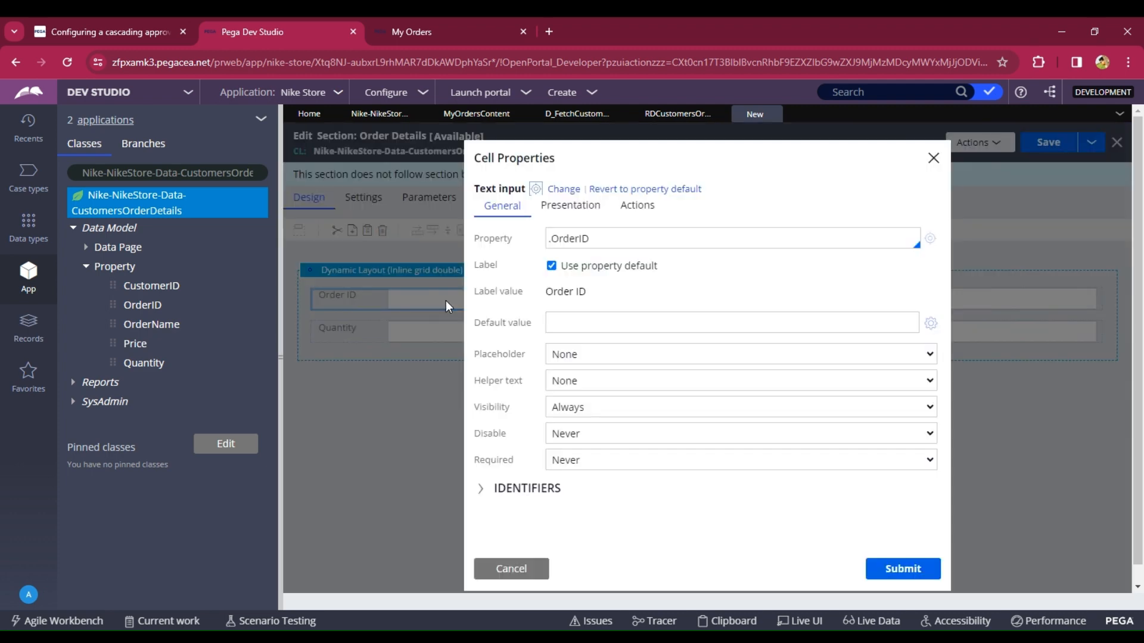
pyautogui.click(572, 206)
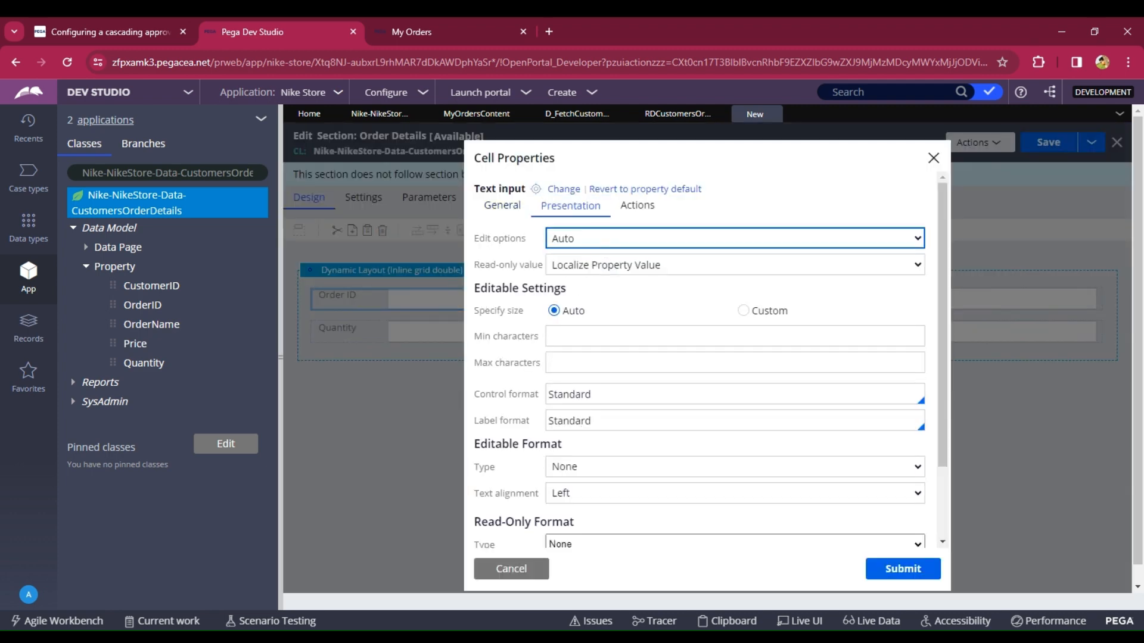
pyautogui.click(607, 272)
pyautogui.click(905, 573)
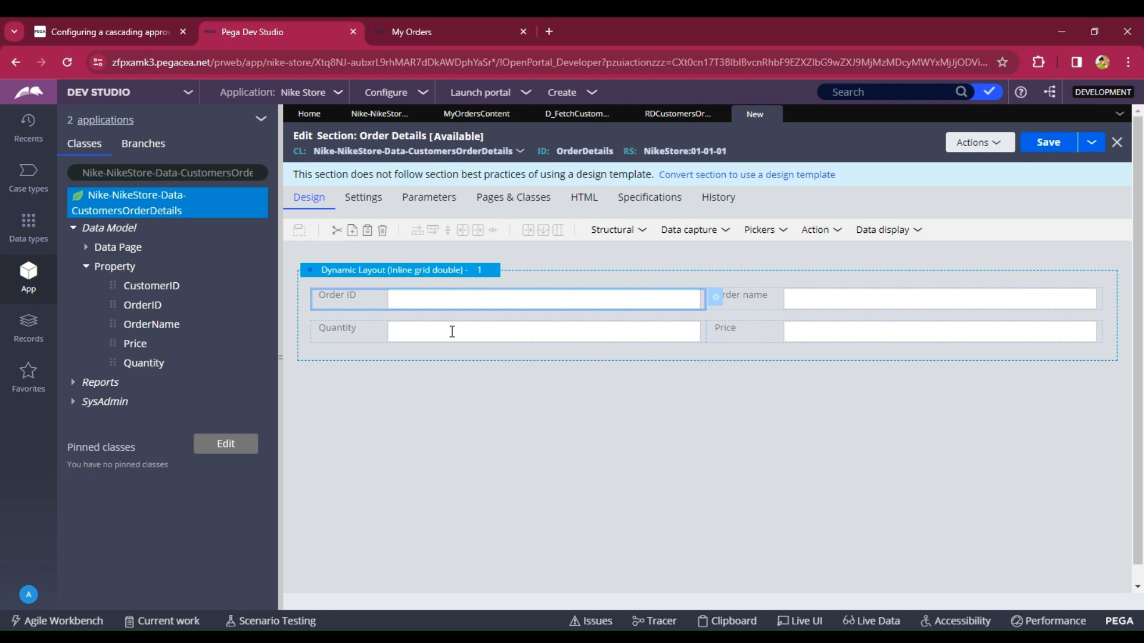
# - Make the Quantity cell's edit option Read-only (always)
pyautogui.click(452, 331)
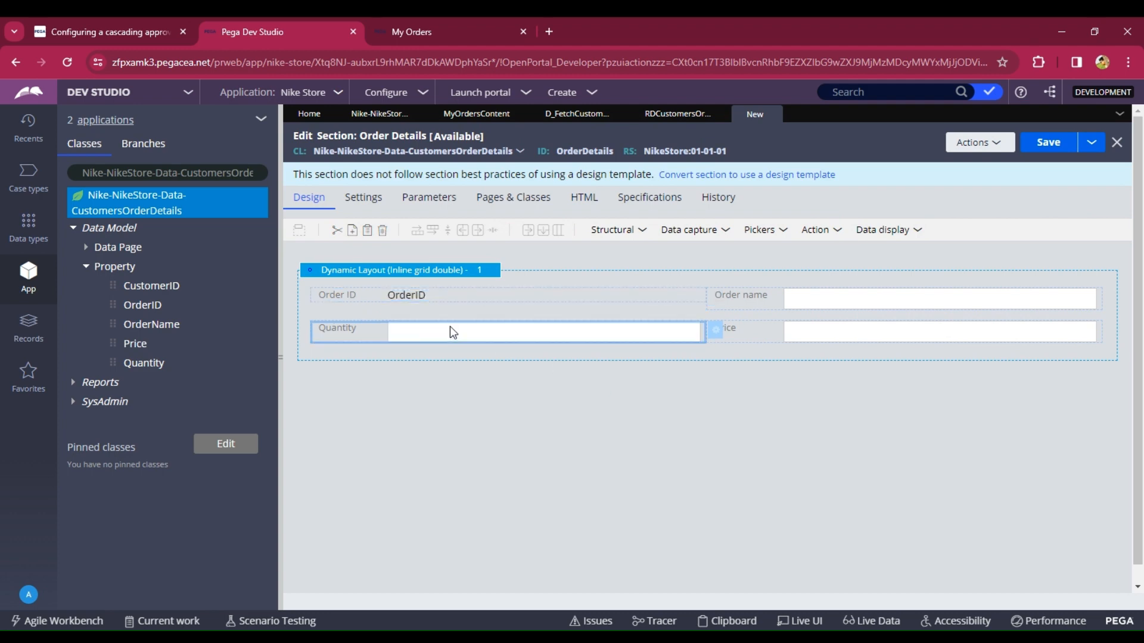
pyautogui.doubleClick(450, 329)
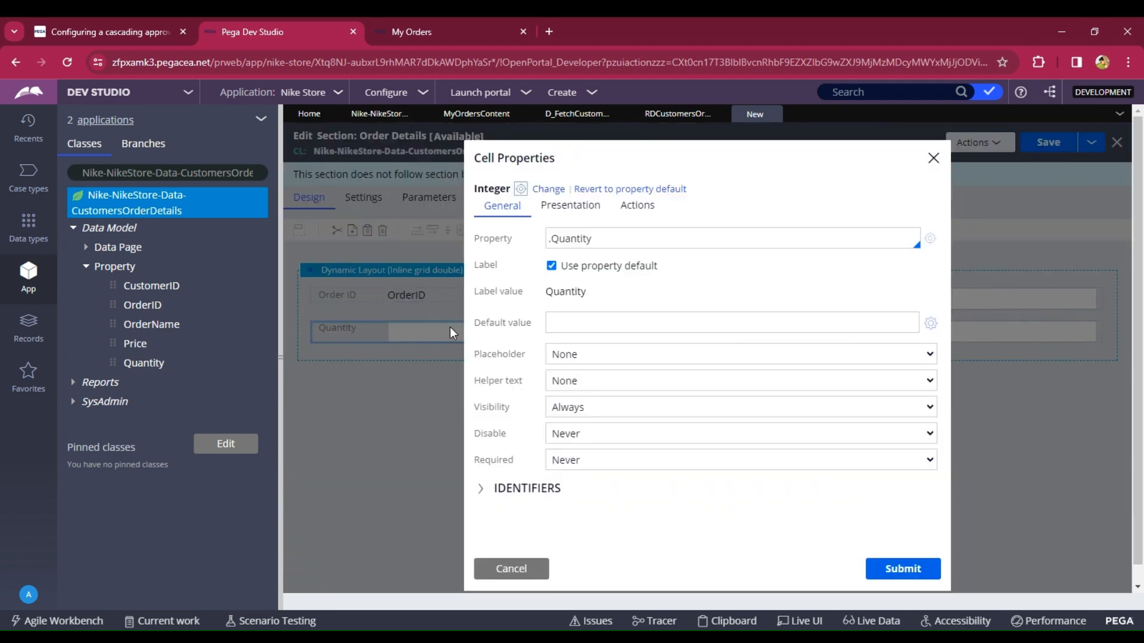
pyautogui.click(600, 209)
pyautogui.click(620, 272)
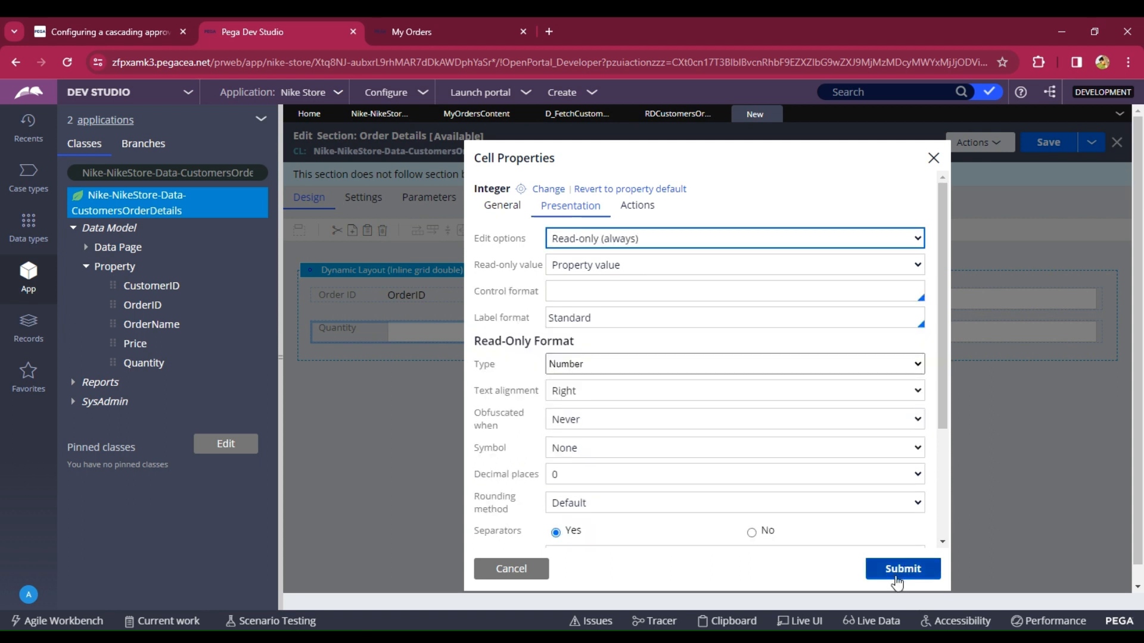
pyautogui.click(897, 574)
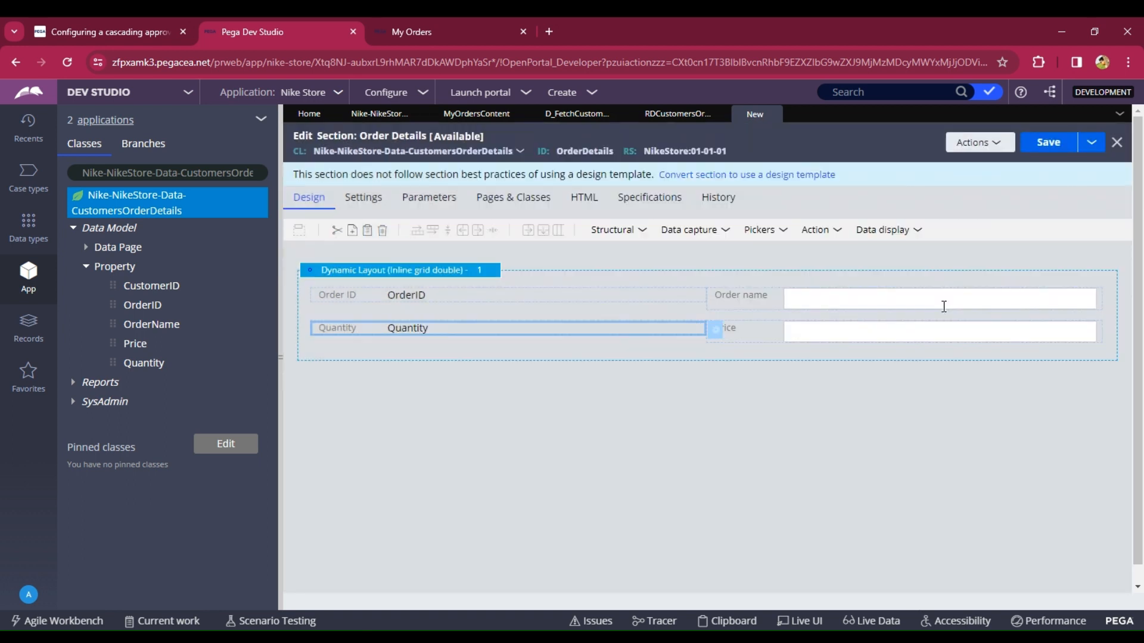
# - Make the Order name cell's edit option Read-only (always)
pyautogui.doubleClick(947, 309)
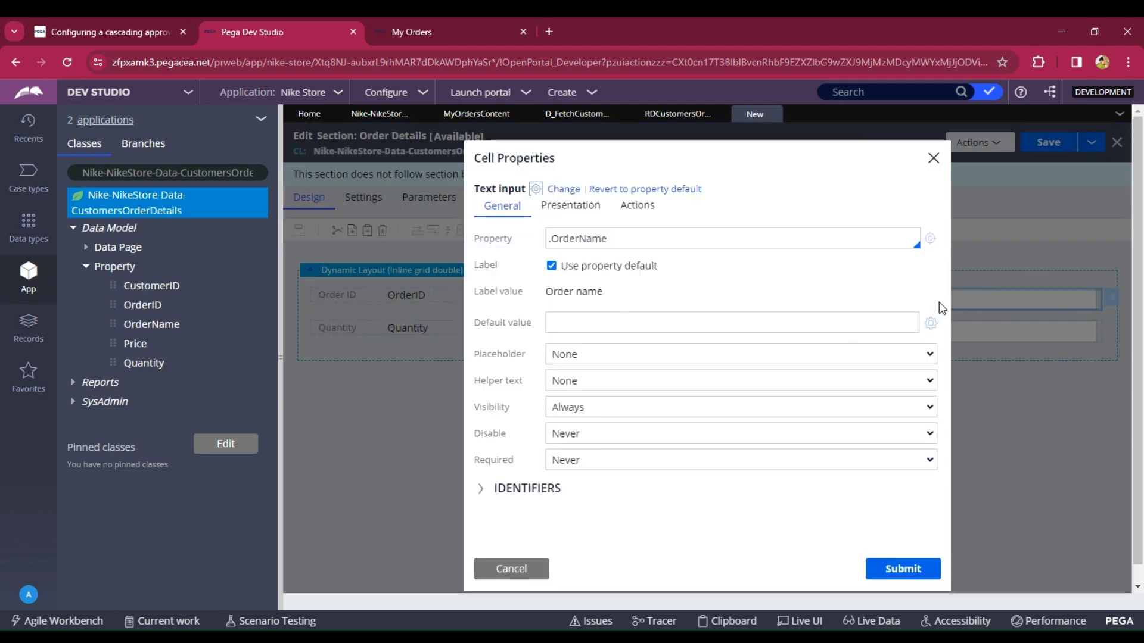
pyautogui.click(581, 206)
pyautogui.click(607, 238)
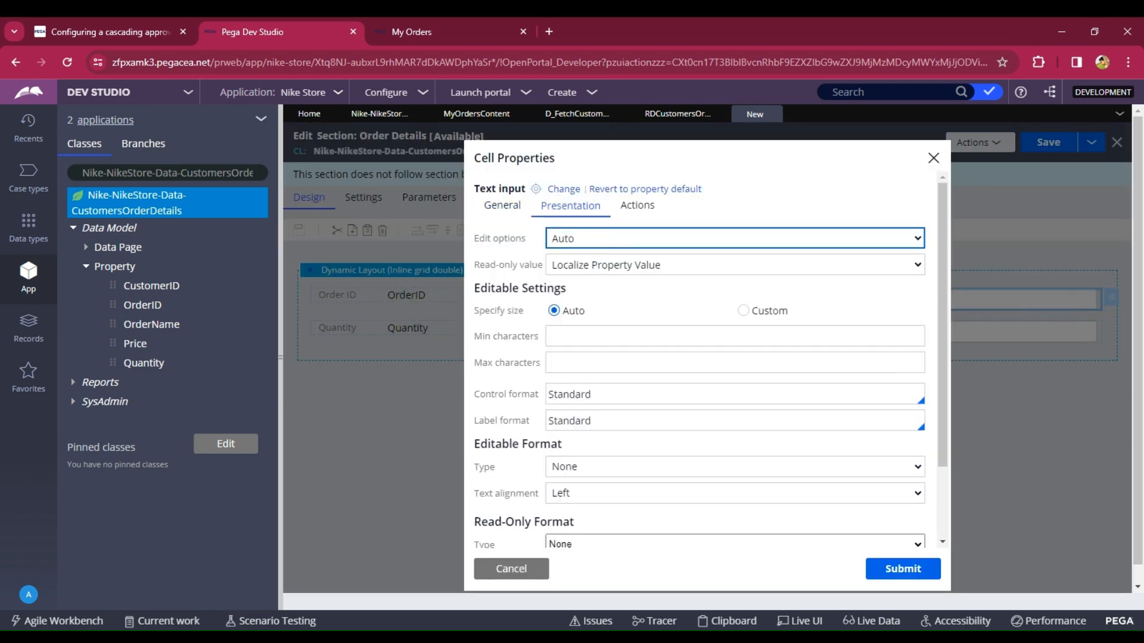
pyautogui.click(596, 268)
pyautogui.click(888, 572)
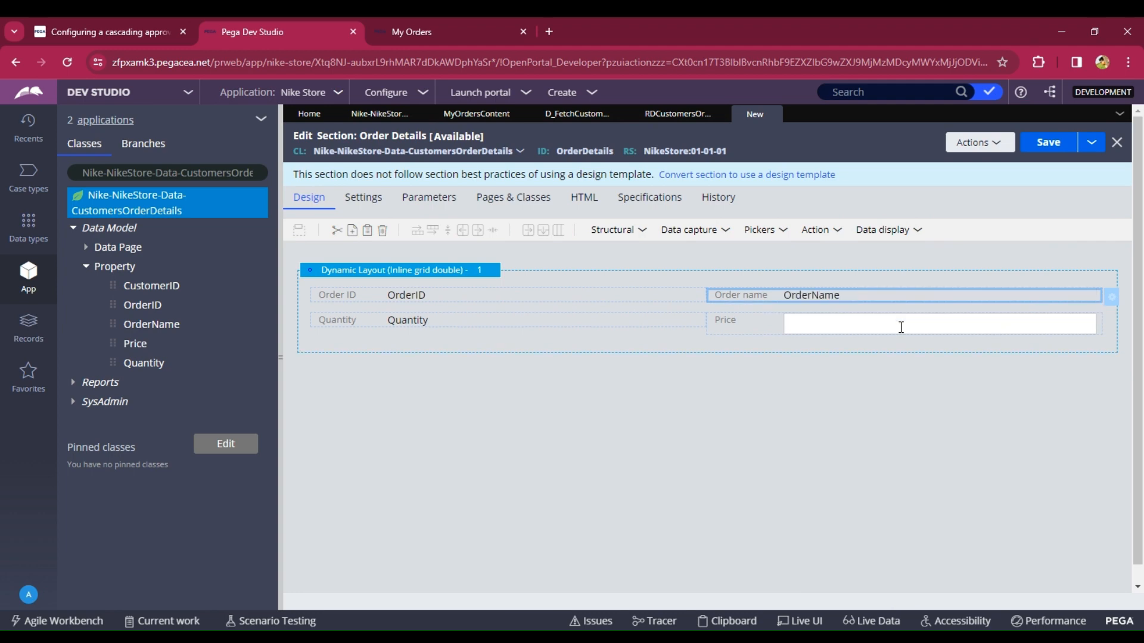
# - Make the Price cell's edit option Read-only (always)
pyautogui.click(902, 327)
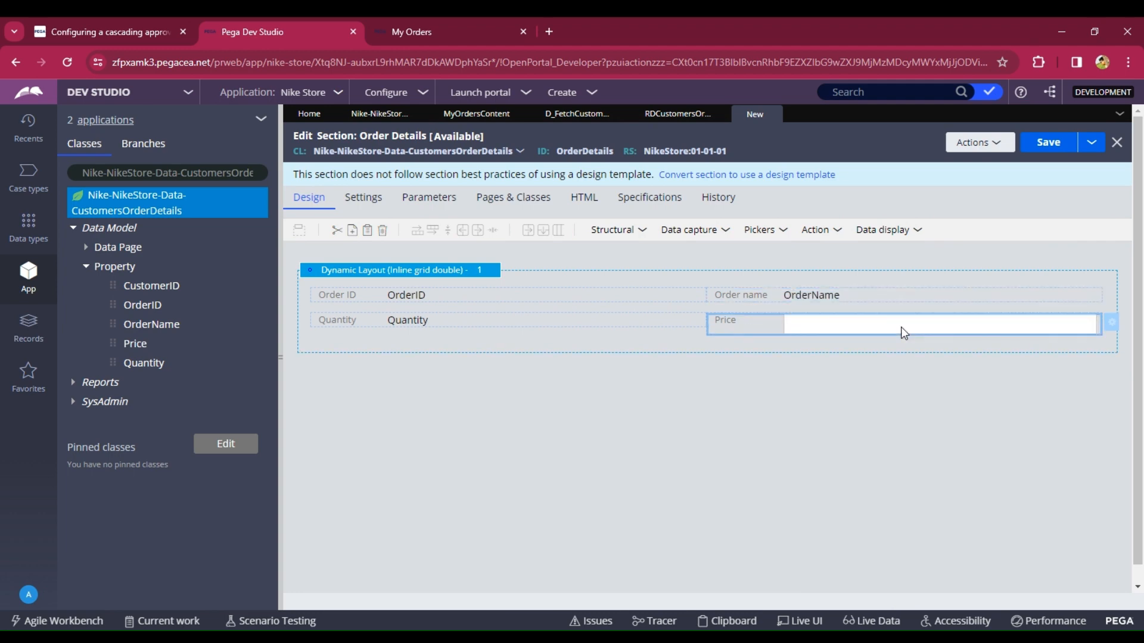
pyautogui.doubleClick(892, 324)
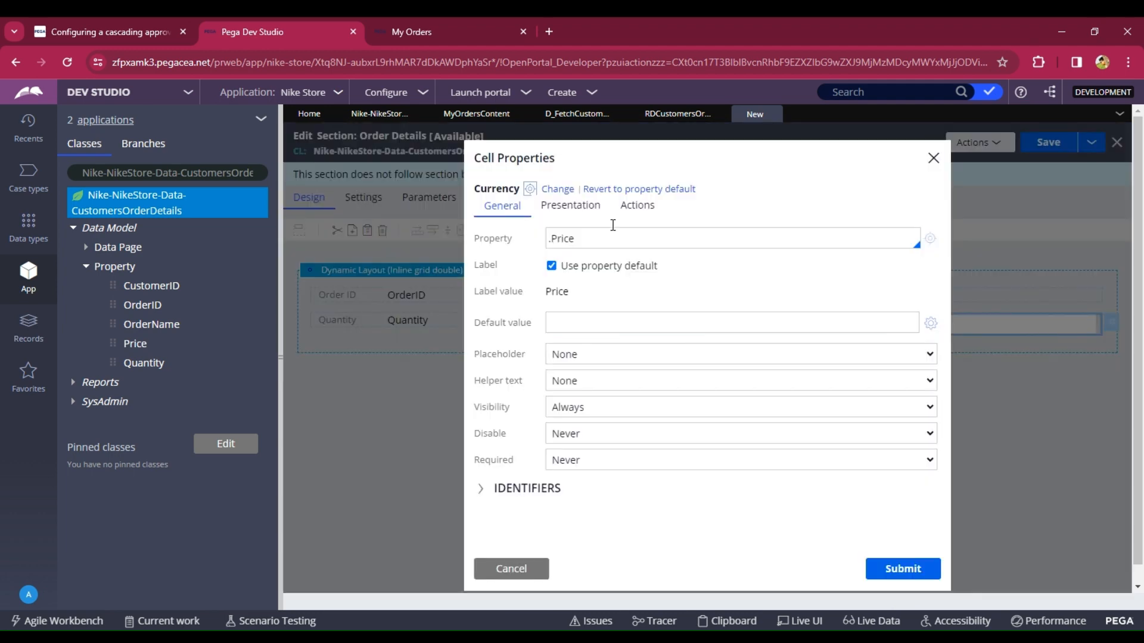
pyautogui.click(581, 208)
pyautogui.click(589, 237)
pyautogui.click(589, 281)
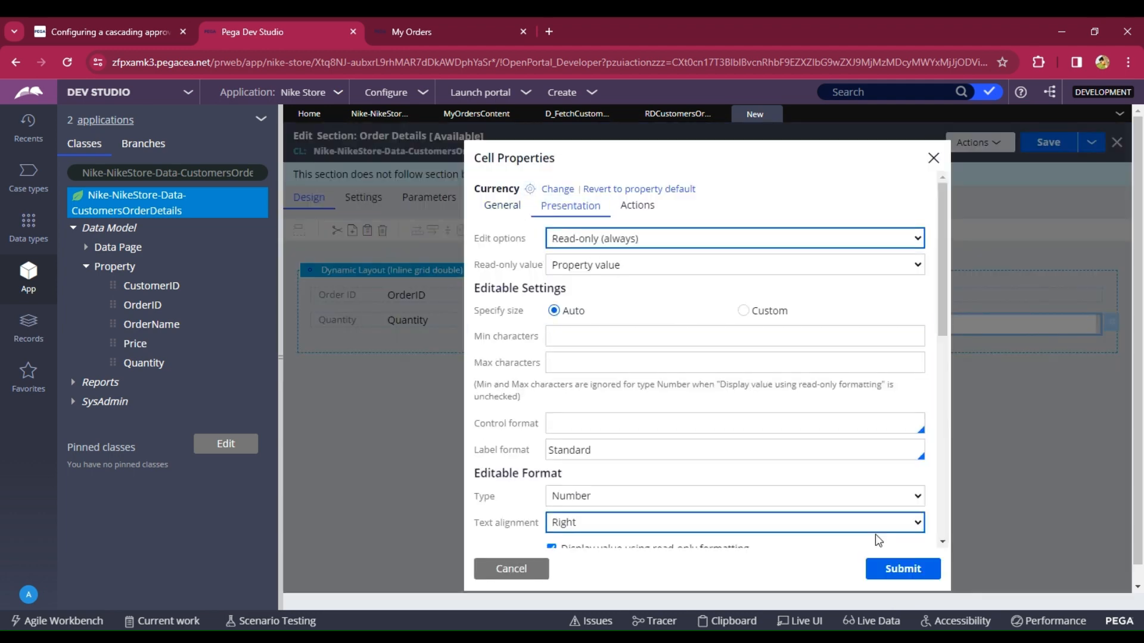
pyautogui.click(909, 568)
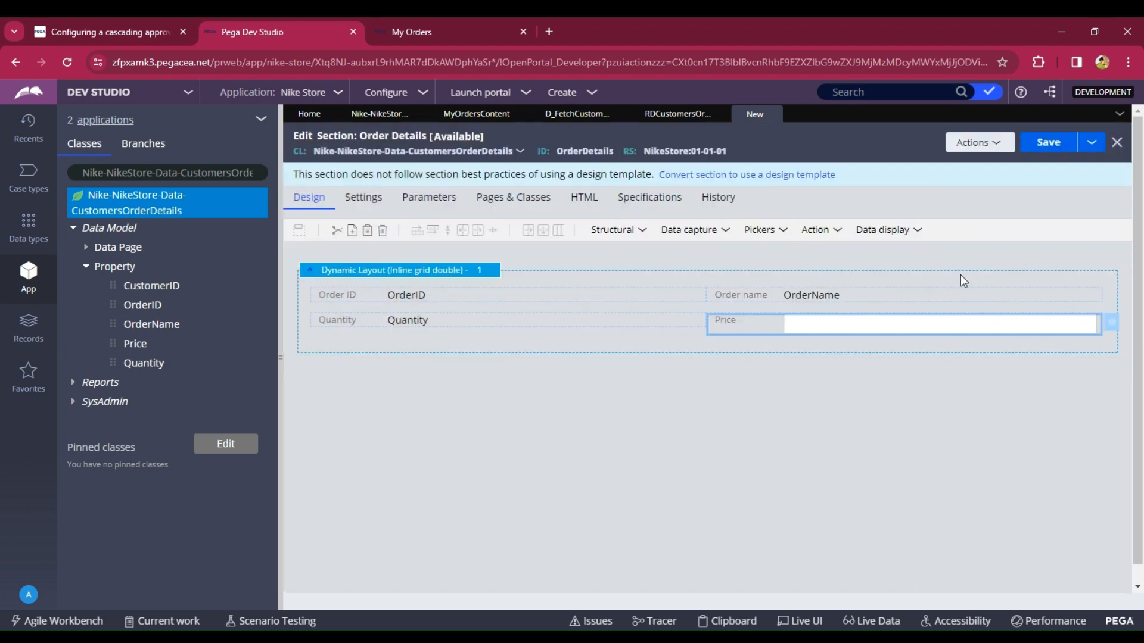
# - Add a button to a new row below the Quantity field in the Order Details layout
pyautogui.click(886, 236)
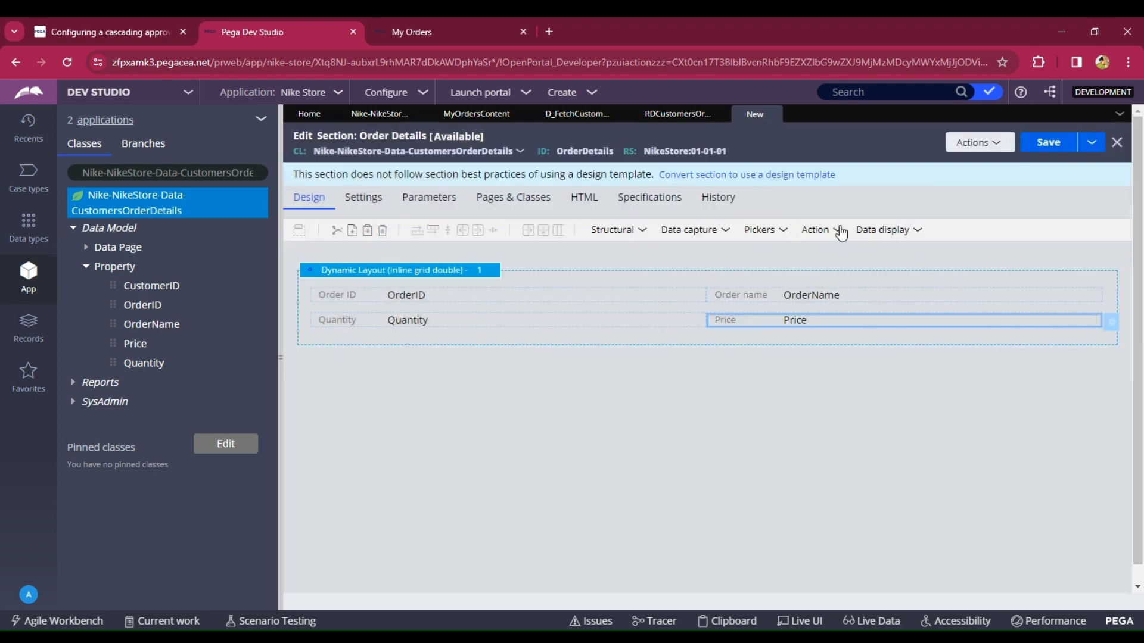
pyautogui.click(830, 232)
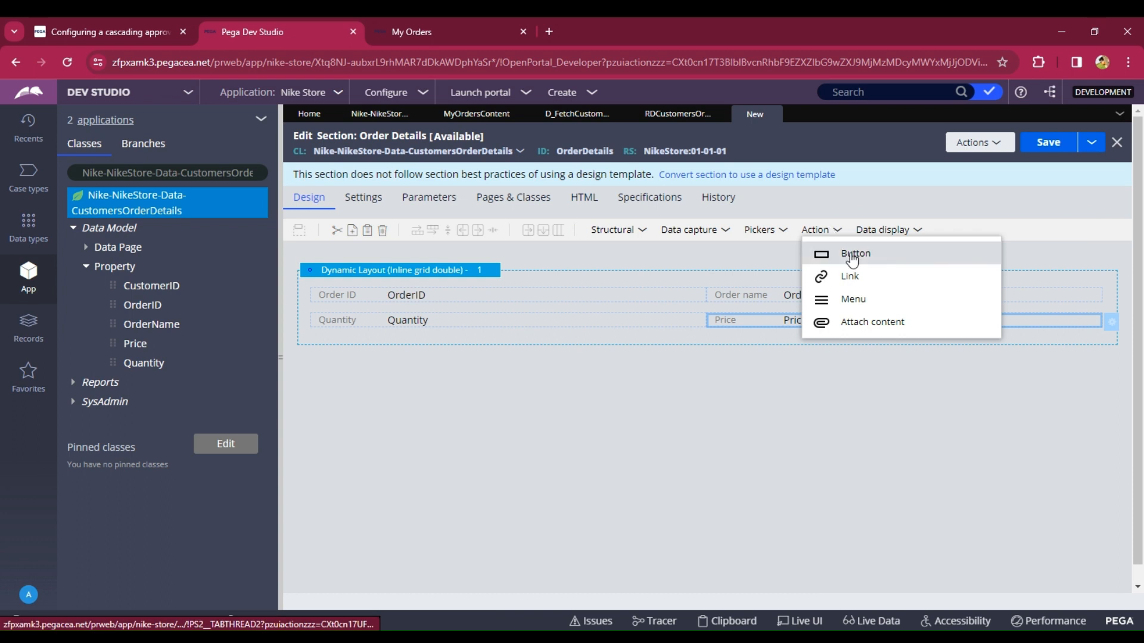
pyautogui.moveTo(824, 260); pyautogui.dragTo(518, 342)
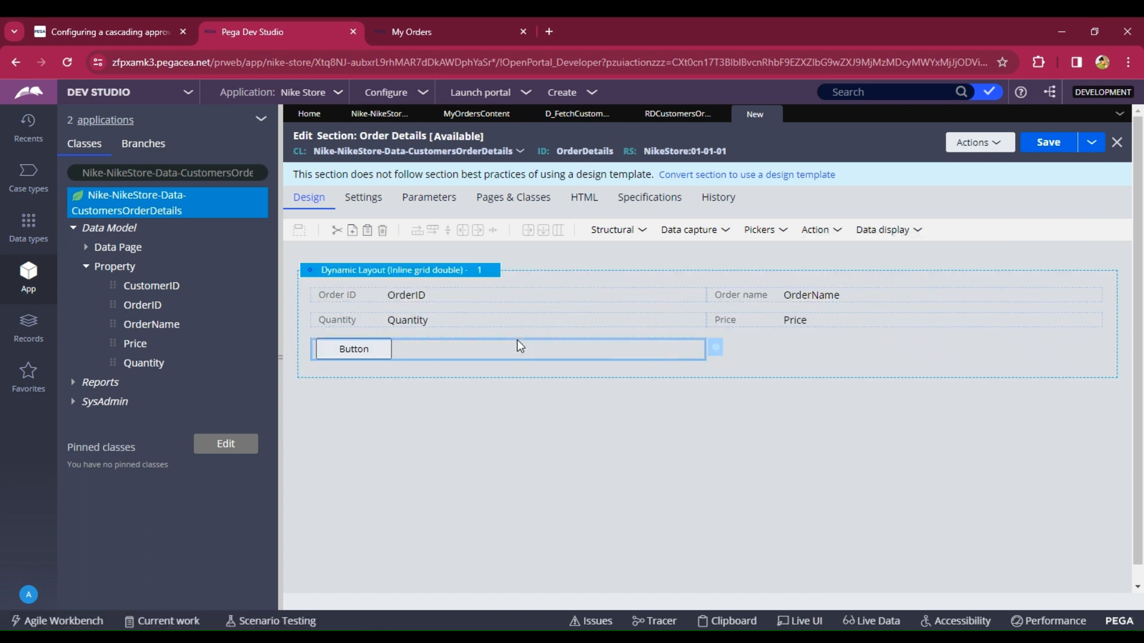
# - Set the button's caption text to Cancel Order in its cell properties
pyautogui.click(717, 350)
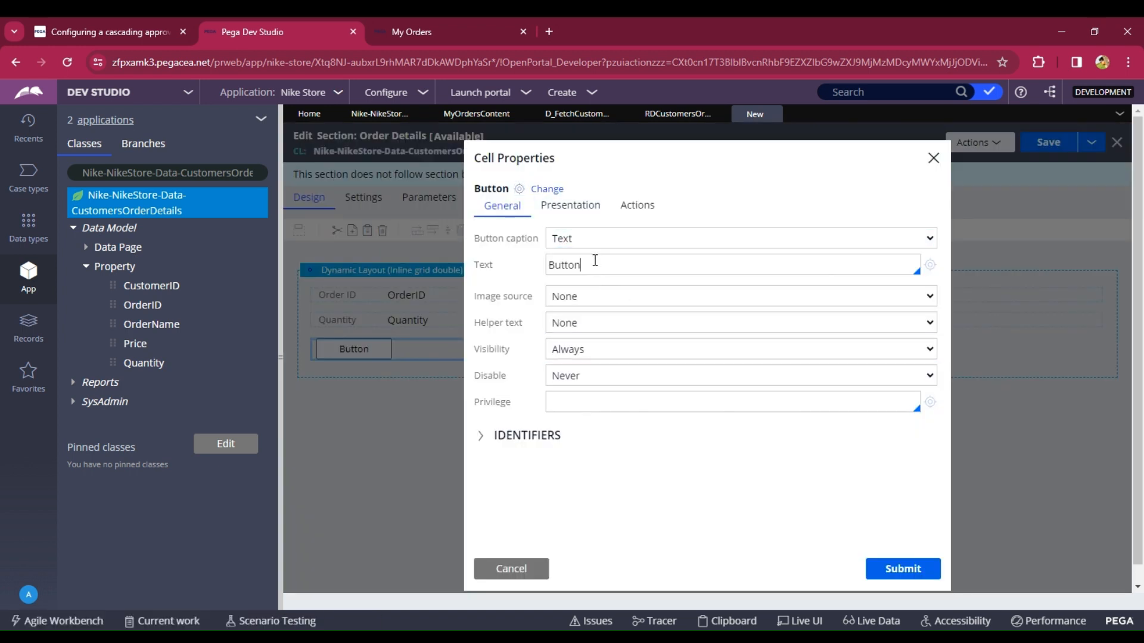
pyautogui.press('BackSpace')
pyautogui.press('BackSpace')
pyautogui.press('BackSpace')
pyautogui.press('BackSpace')
pyautogui.press('BackSpace')
pyautogui.press('BackSpace')
pyautogui.write('Cancel Order')
pyautogui.click(565, 220)
pyautogui.click(606, 235)
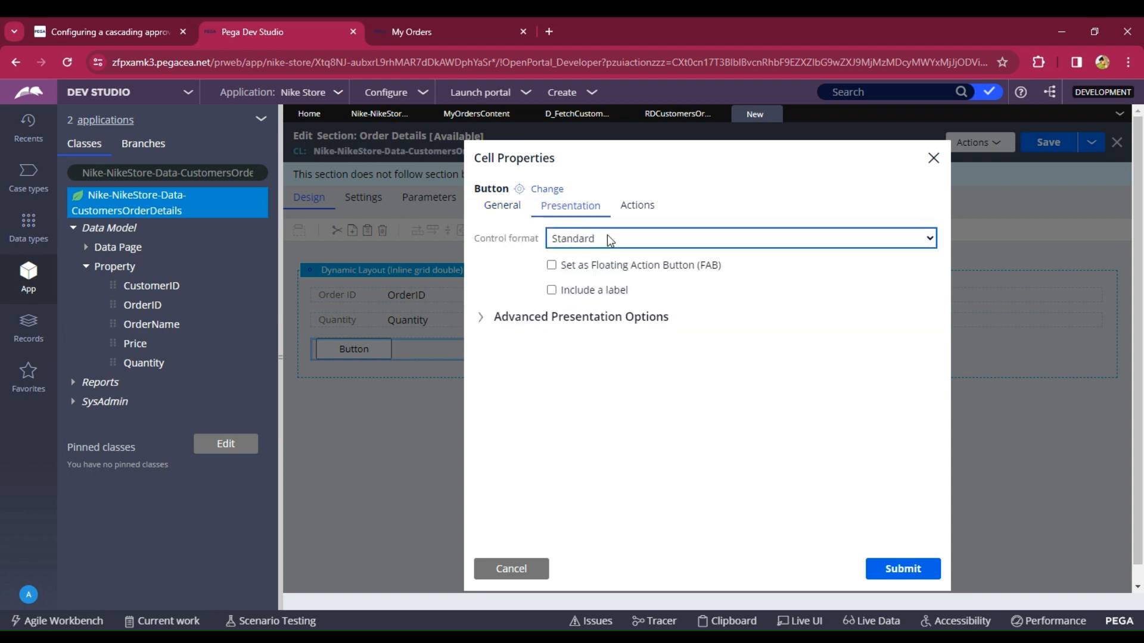
# - Create an action set with a Click event on the button, submit the properties and save the Order Details section
pyautogui.click(640, 207)
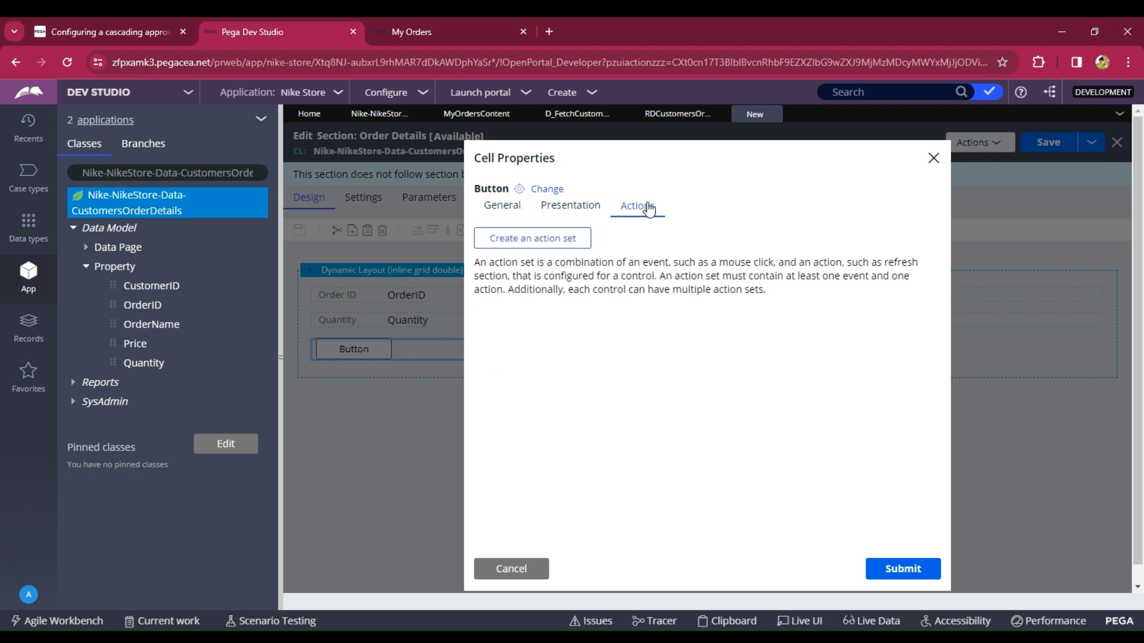
pyautogui.click(536, 239)
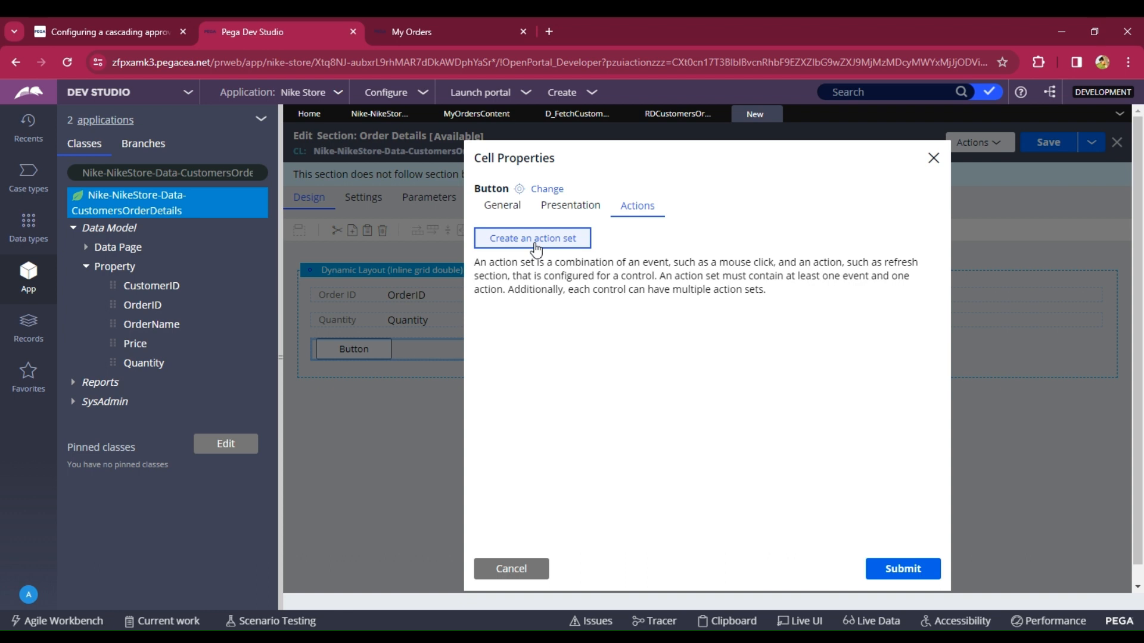
pyautogui.click(535, 305)
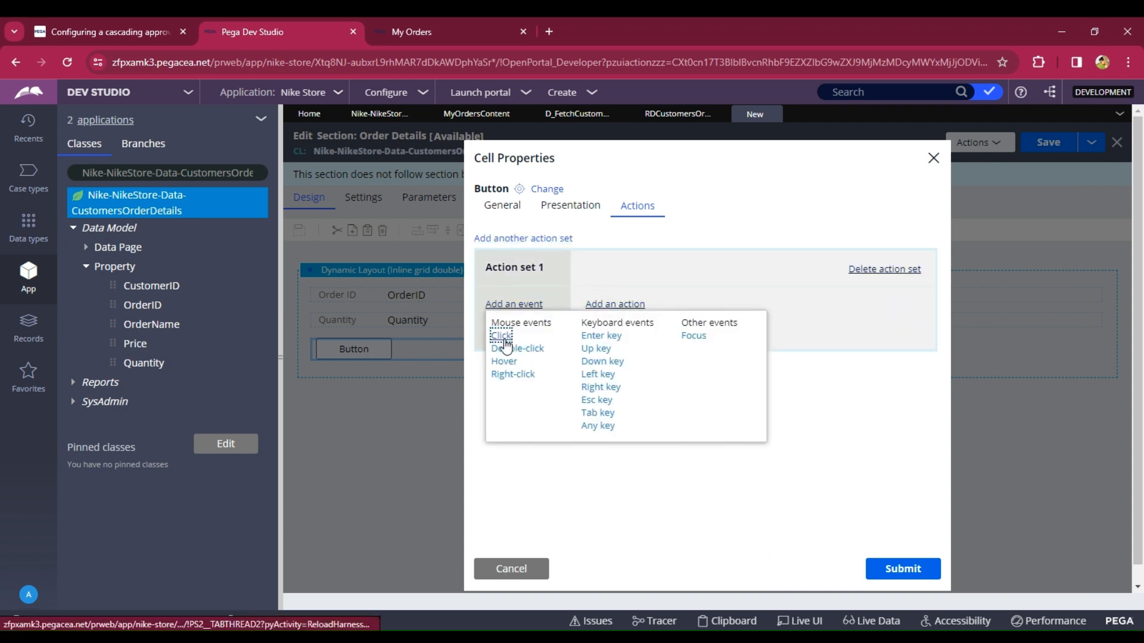
pyautogui.click(501, 336)
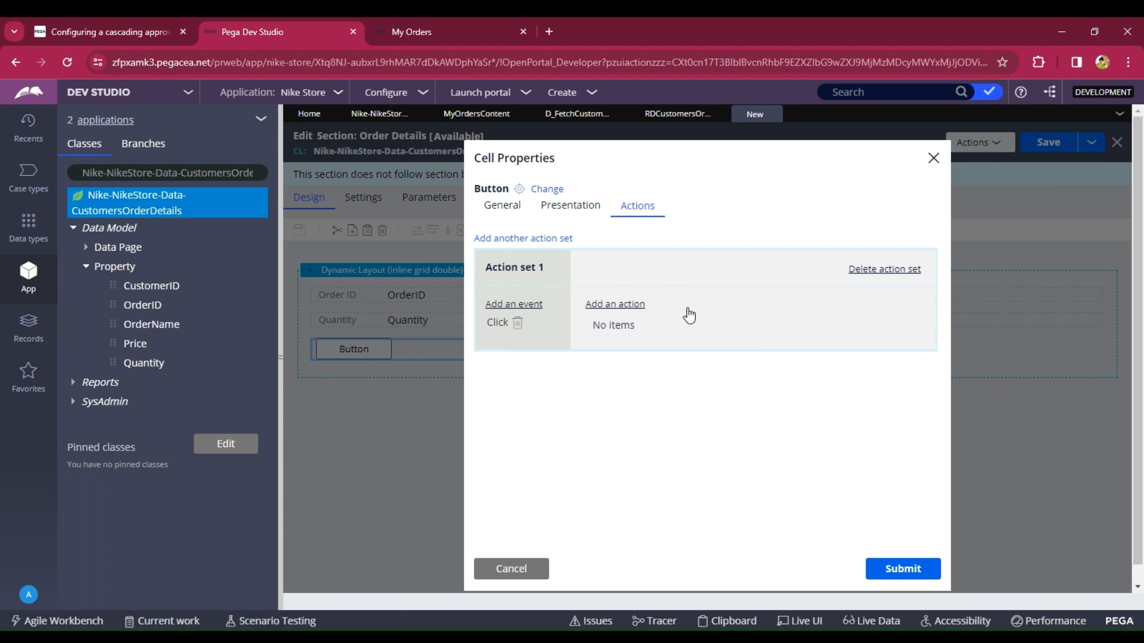
pyautogui.click(879, 570)
pyautogui.click(1041, 152)
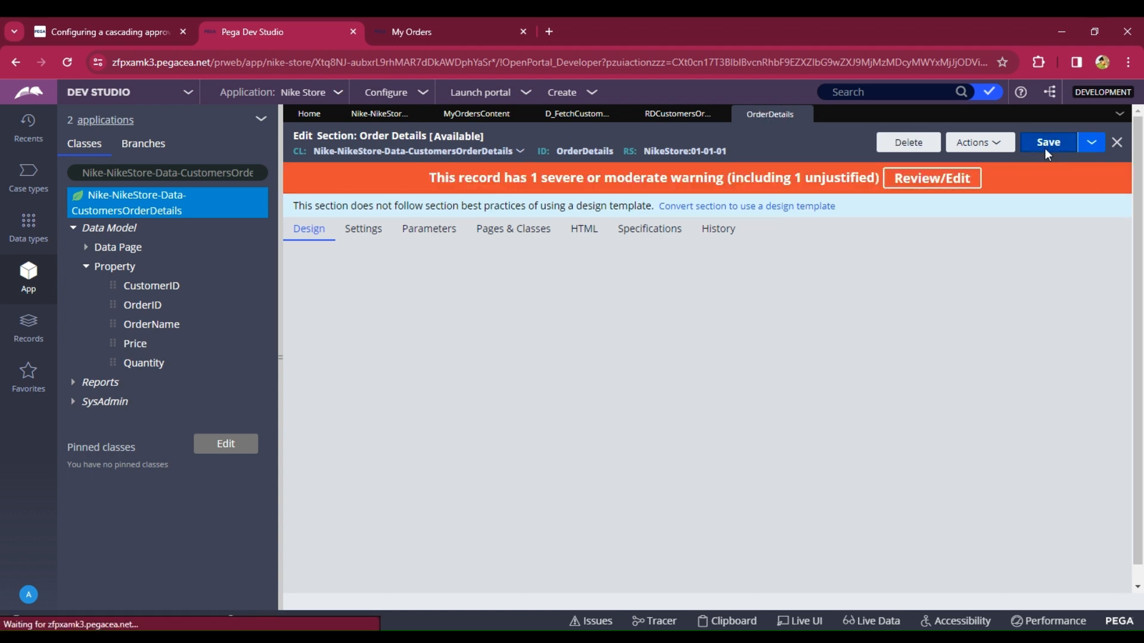
pyautogui.click(1046, 155)
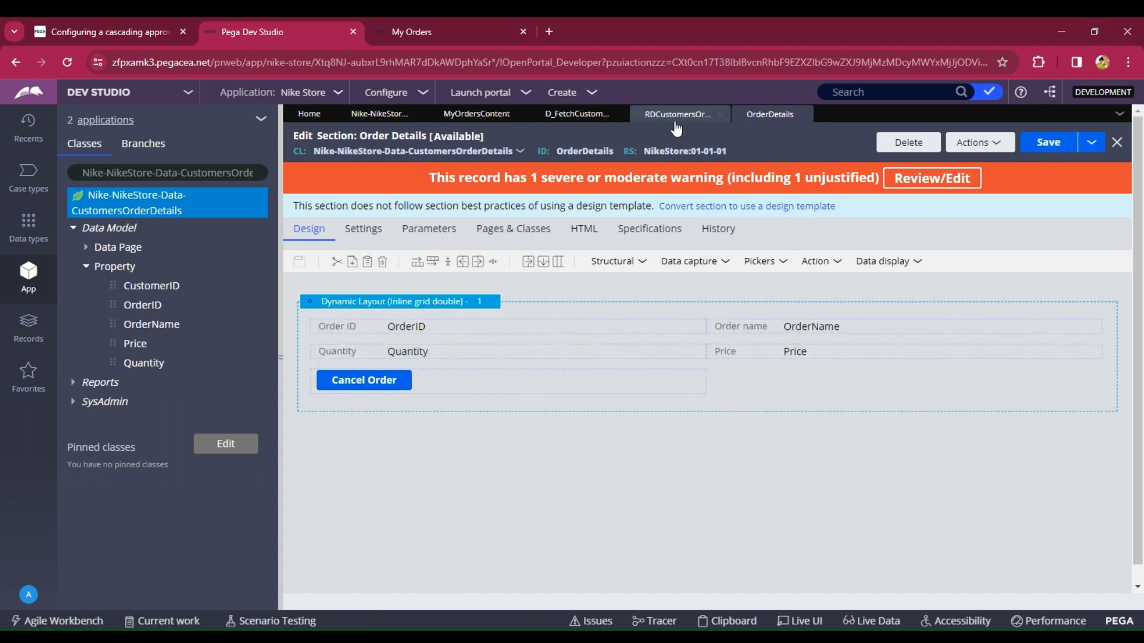
# - Add a repeating dynamic layout below the stacked layout in the My Orders Content section
pyautogui.click(476, 122)
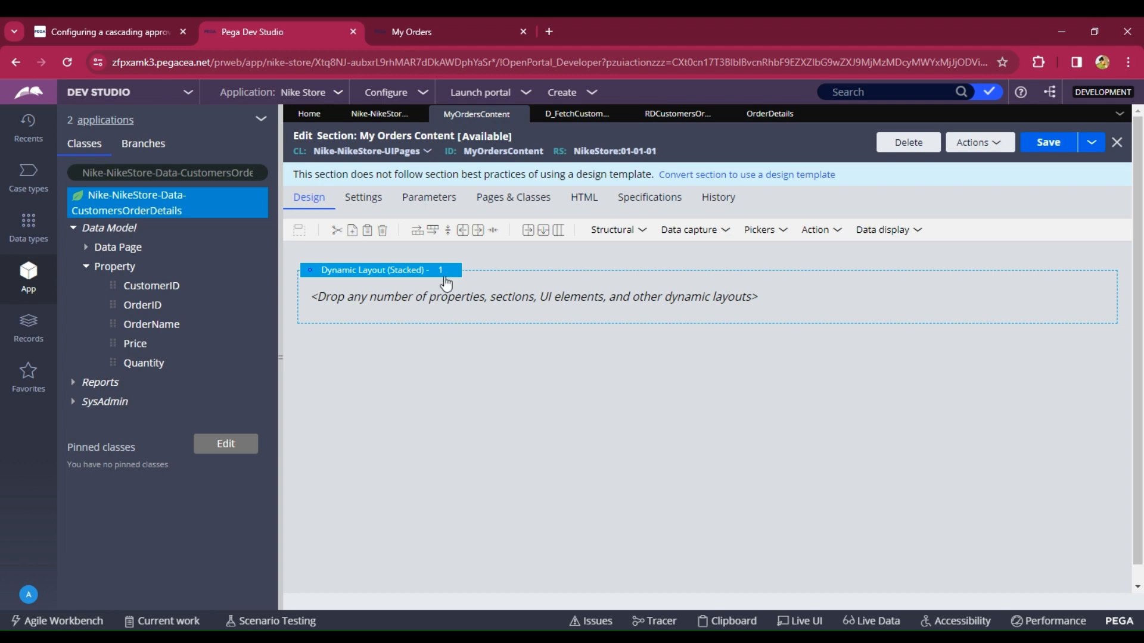
pyautogui.click(413, 27)
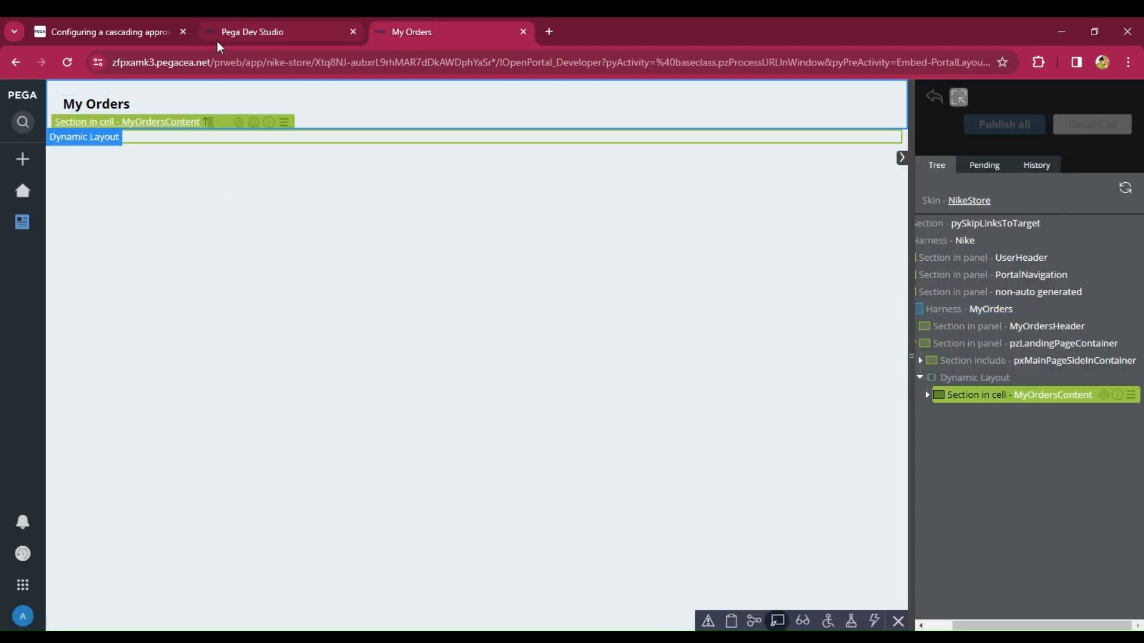
pyautogui.click(212, 34)
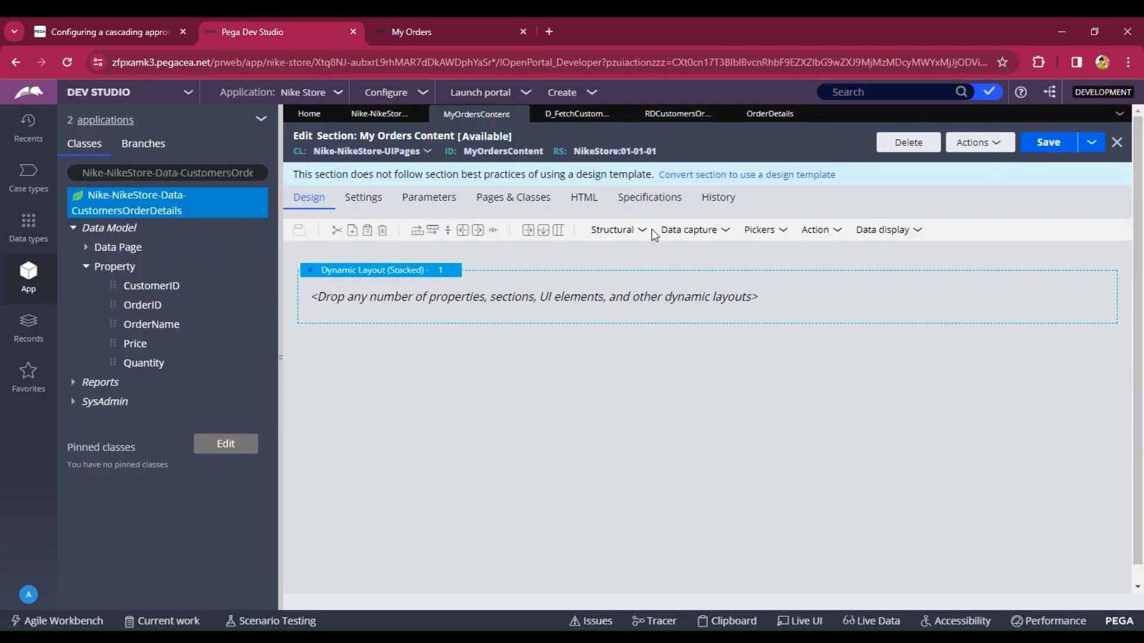
pyautogui.click(644, 232)
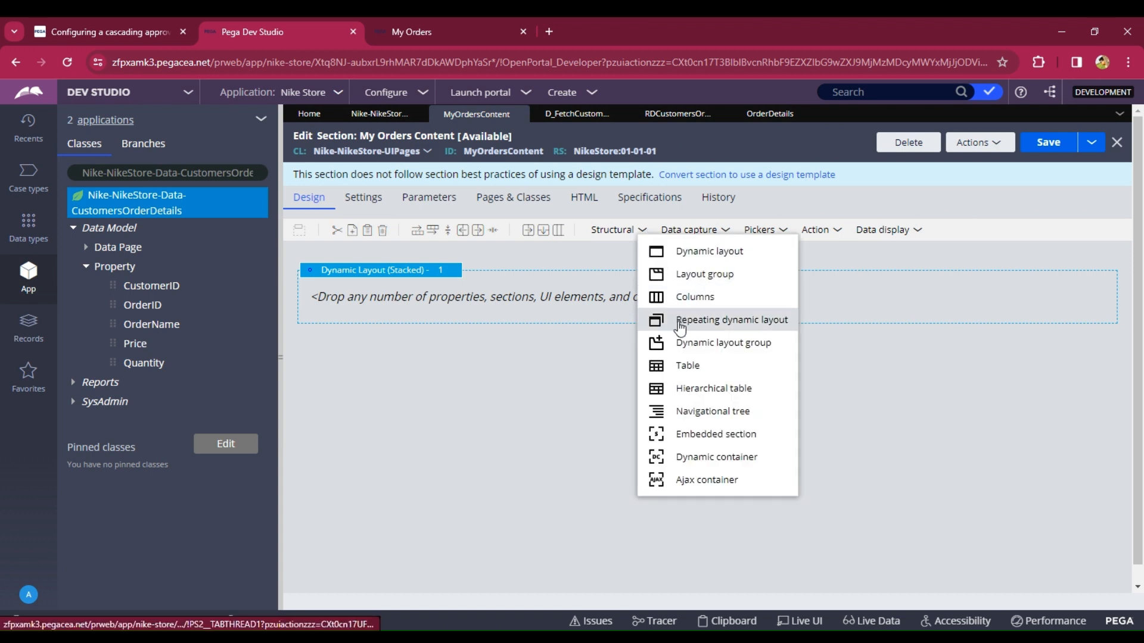
pyautogui.moveTo(679, 325); pyautogui.dragTo(610, 350)
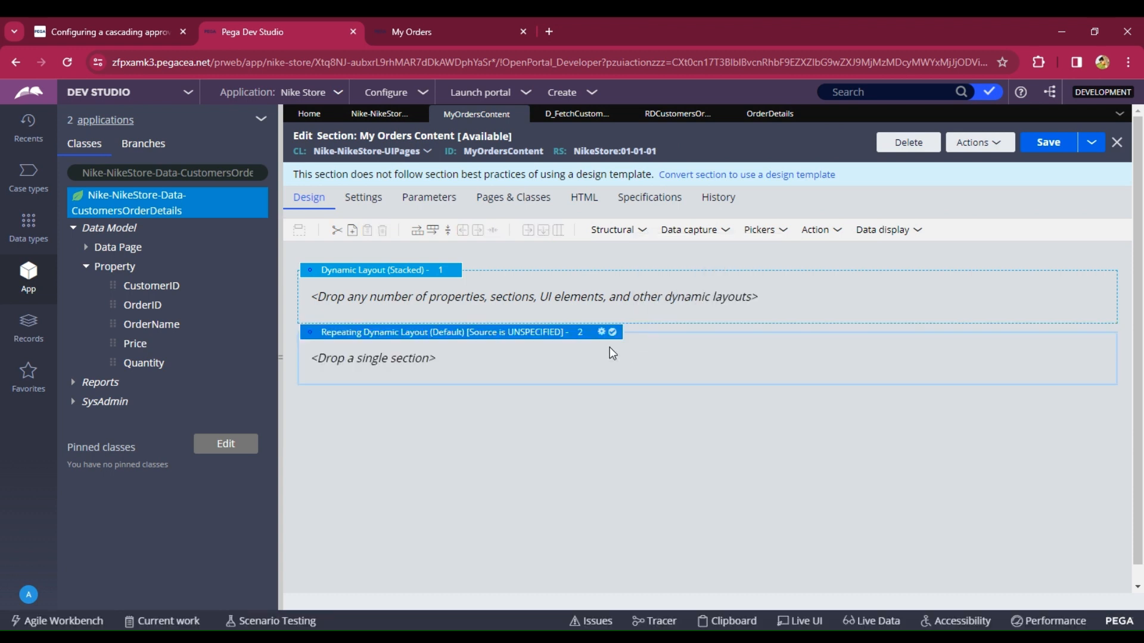
# - Set the repeating layout's source to the data page D_FetchCustomersOrderDetails
pyautogui.doubleClick(483, 337)
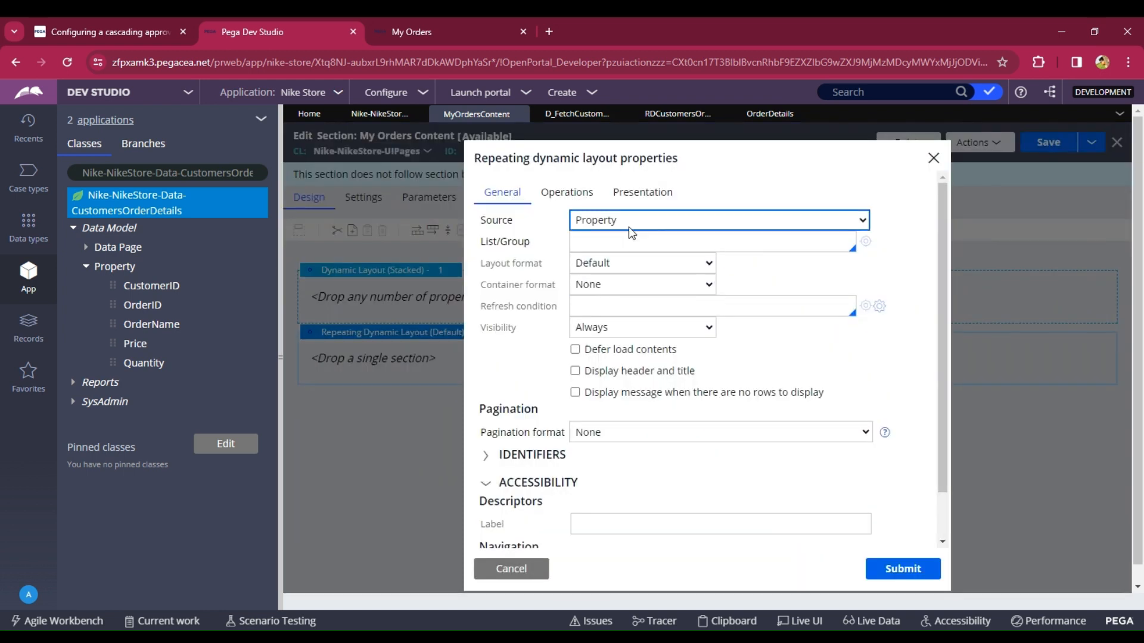
pyautogui.click(633, 262)
pyautogui.click(594, 265)
pyautogui.write('D')
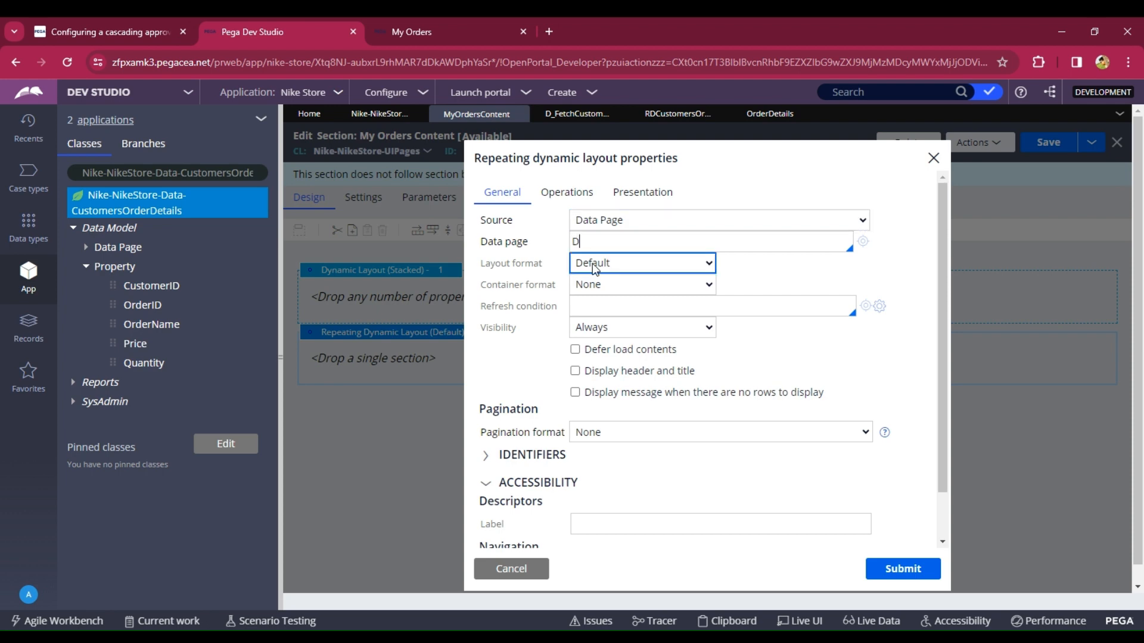
pyautogui.write('_fe')
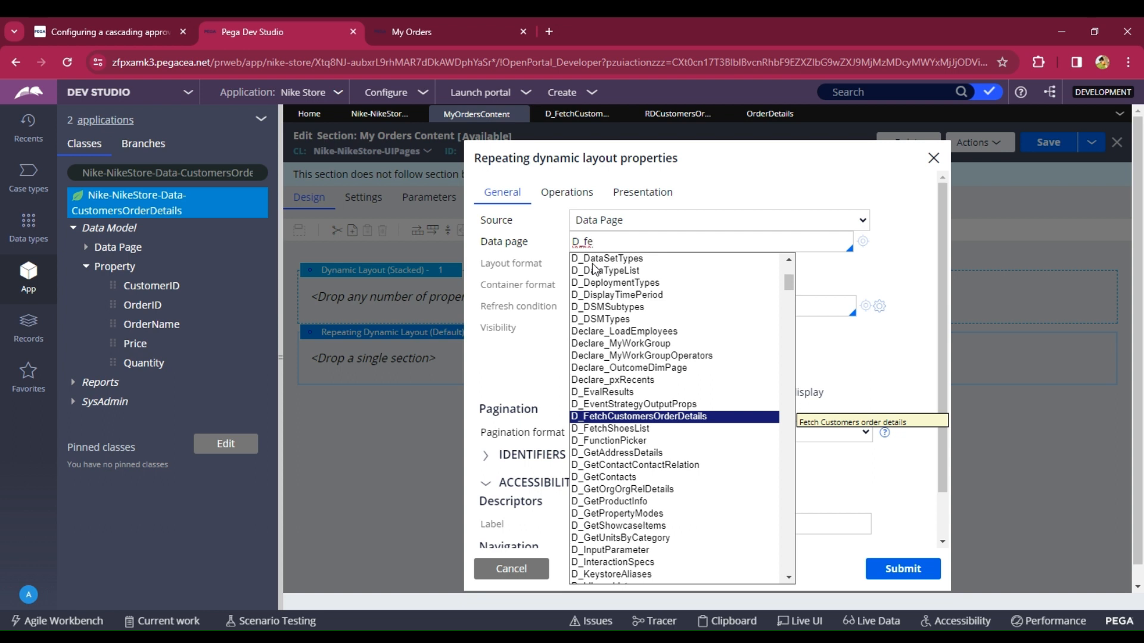
pyautogui.press('Return')
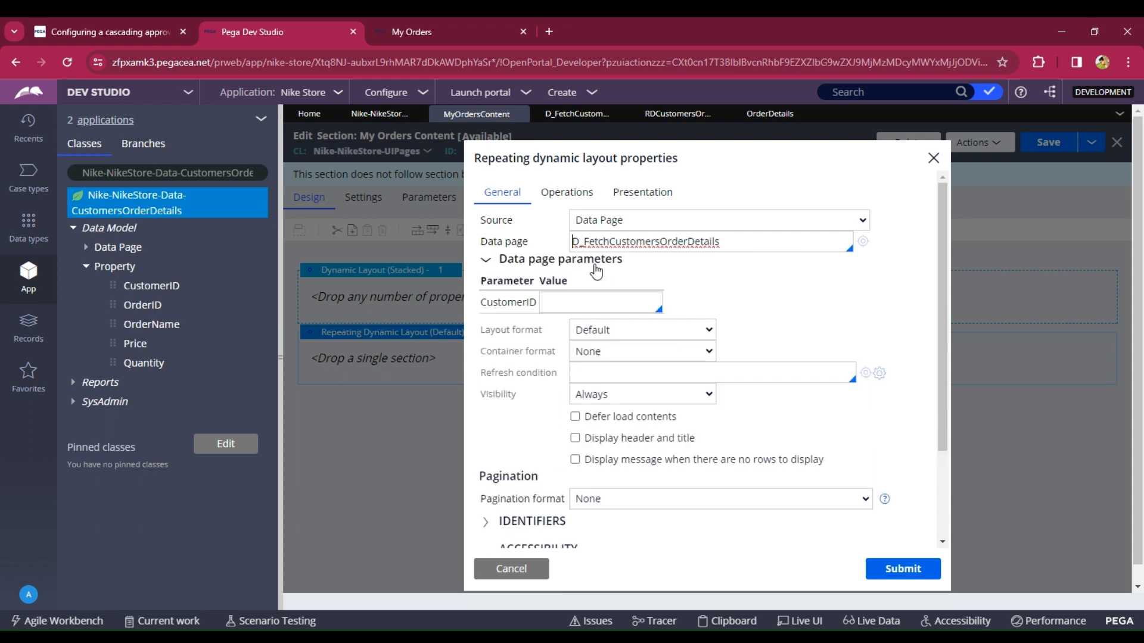
# - Copy the operator ID from the current operator's profile record and close that record
pyautogui.click(574, 300)
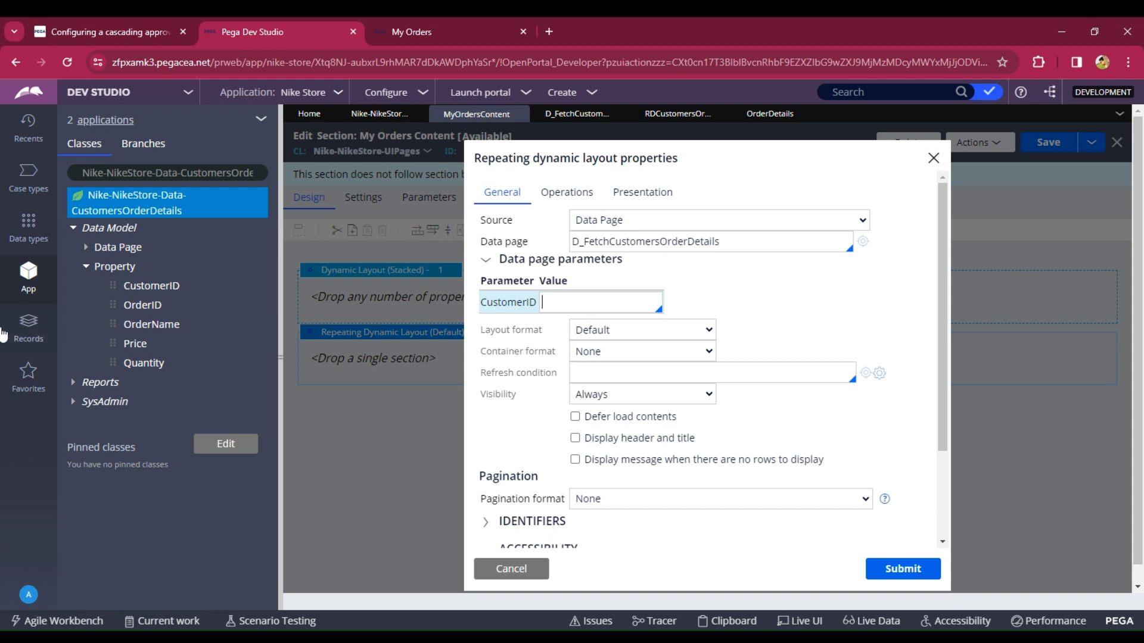
pyautogui.click(27, 596)
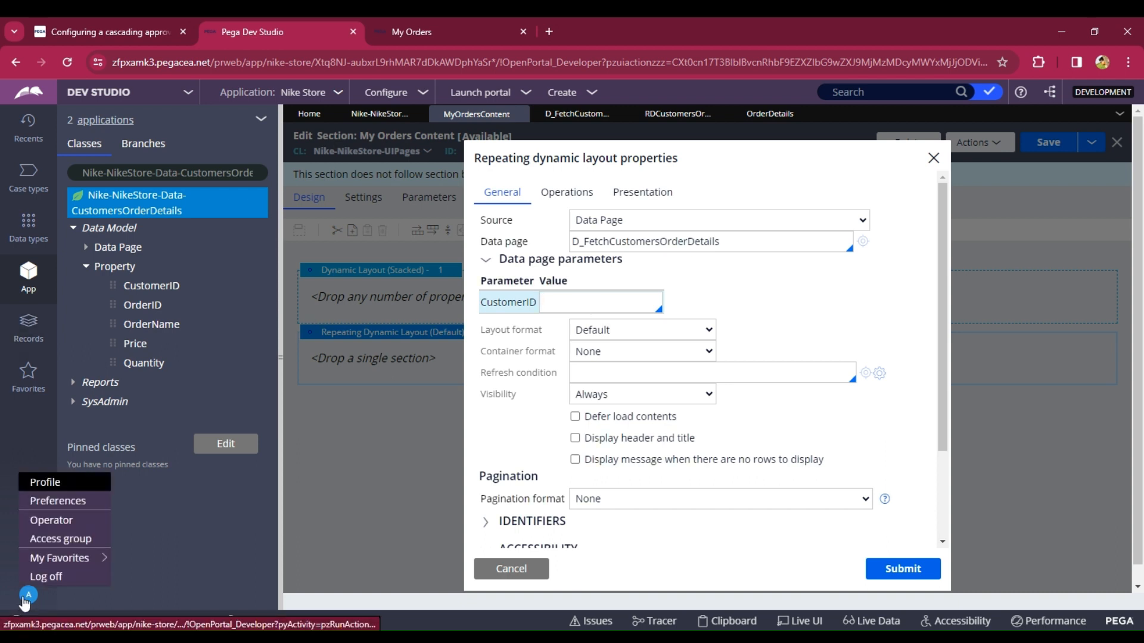
pyautogui.click(55, 520)
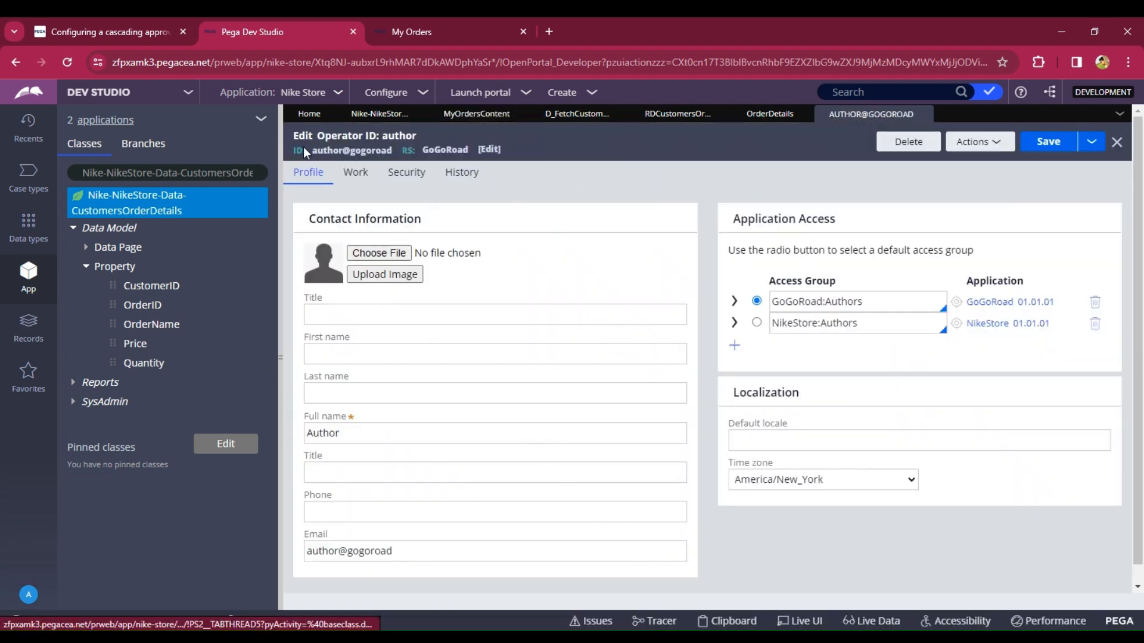
pyautogui.moveTo(311, 150); pyautogui.dragTo(392, 149)
pyautogui.hotkey('ctrl', 'c')
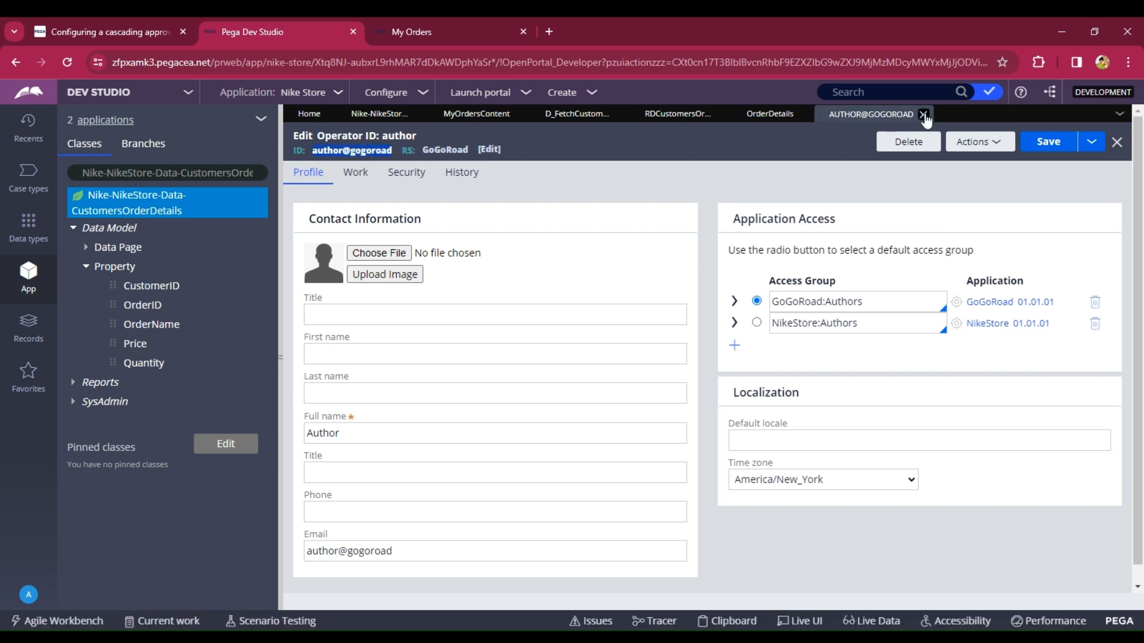
pyautogui.click(923, 114)
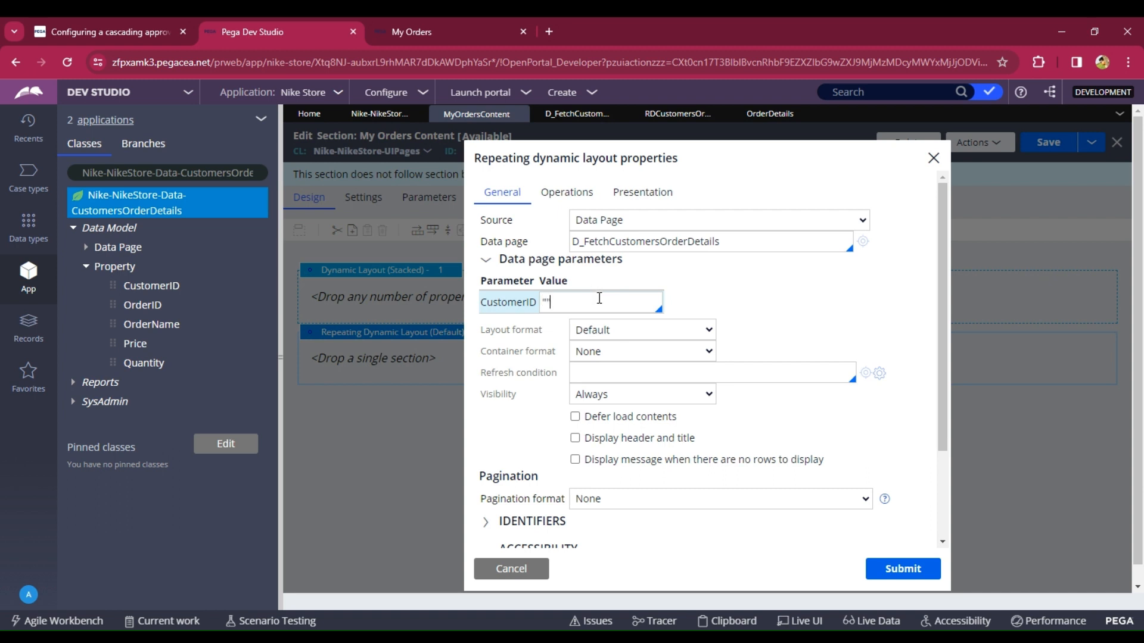
# - Enter the copied operator ID in quotes as the CustomerID parameter value and submit the layout properties
pyautogui.hotkey('ctrl', 'v')
pyautogui.click(549, 302)
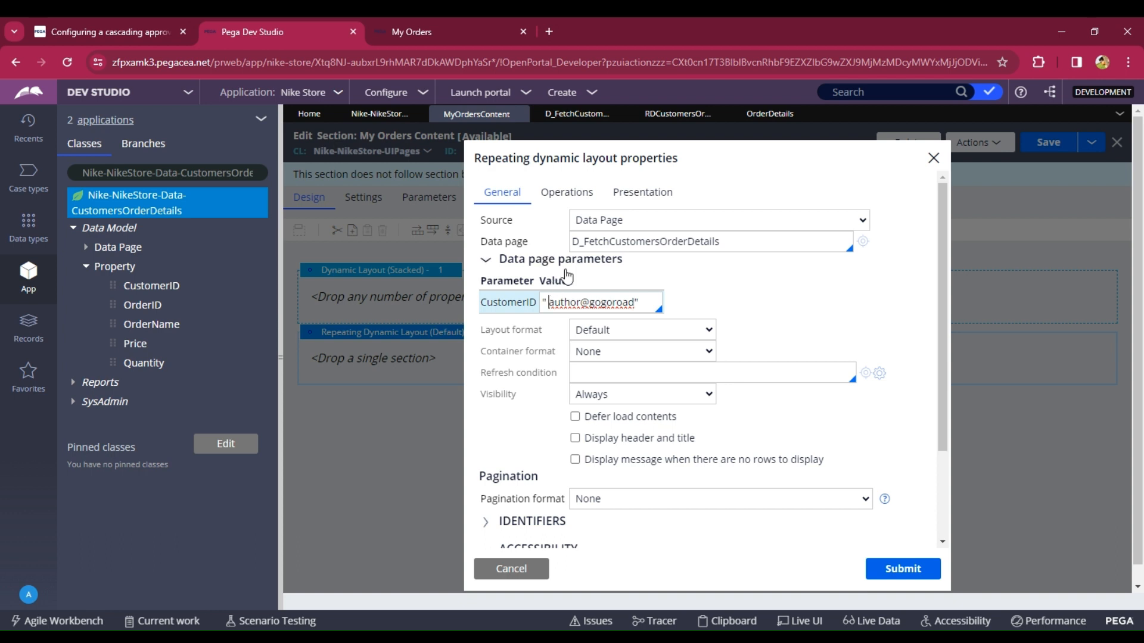
pyautogui.press('BackSpace')
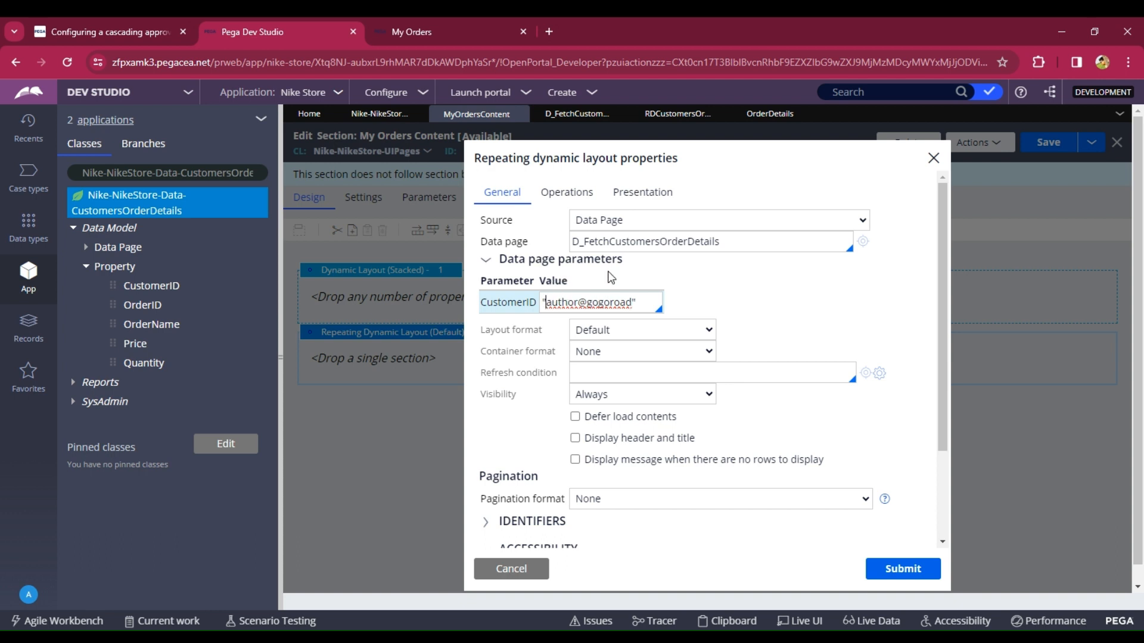
pyautogui.click(736, 296)
pyautogui.click(879, 573)
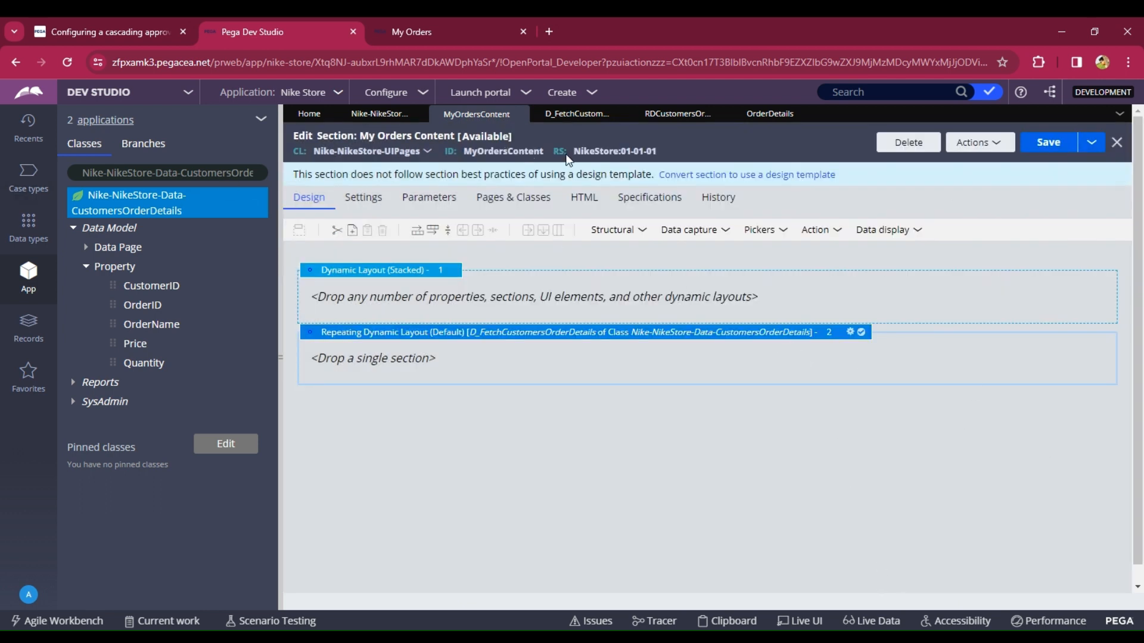
# - Drop the Order Details section from the data class into the repeating dynamic layout
pyautogui.click(220, 174)
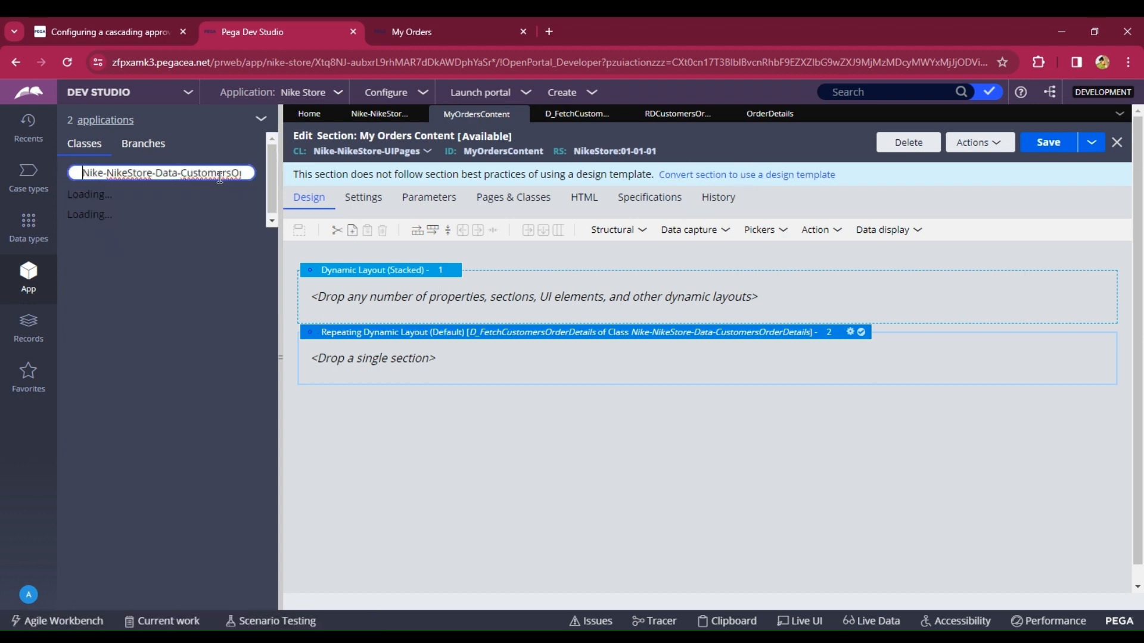
pyautogui.click(76, 287)
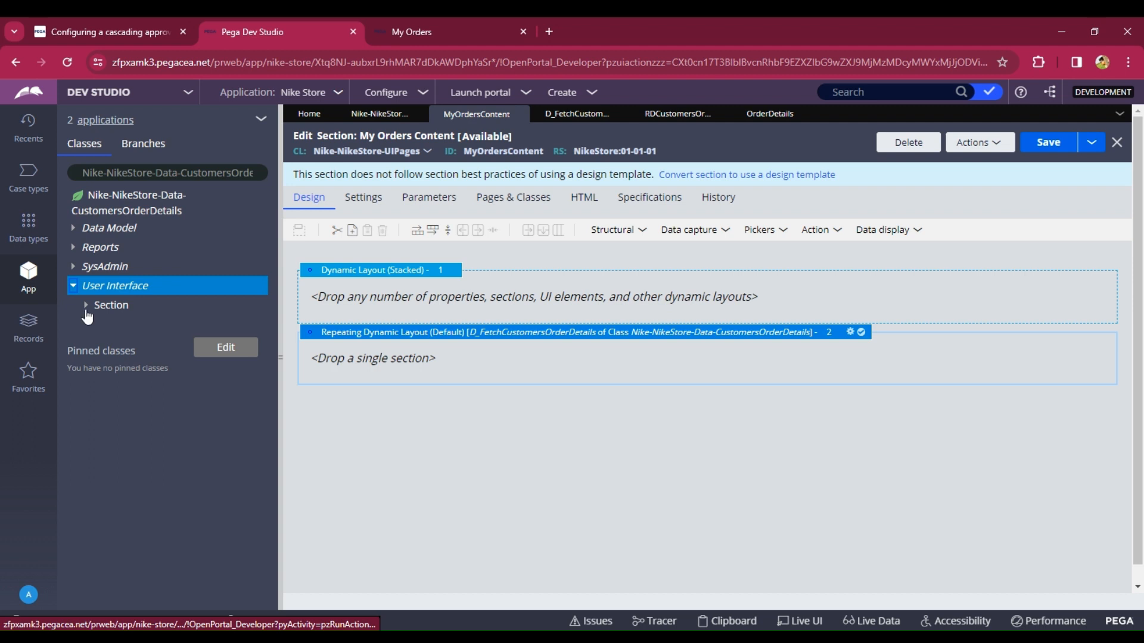
pyautogui.click(86, 305)
pyautogui.moveTo(111, 321); pyautogui.dragTo(364, 353)
# - Delete the empty stacked dynamic layout and save the My Orders Content section
pyautogui.rightClick(356, 270)
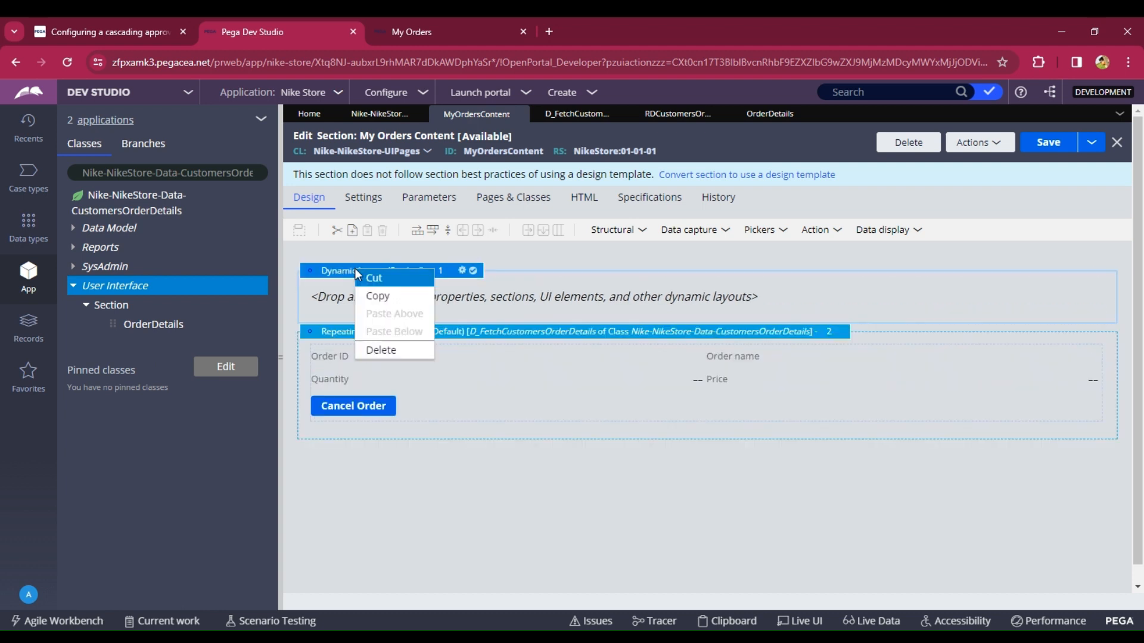
pyautogui.click(379, 352)
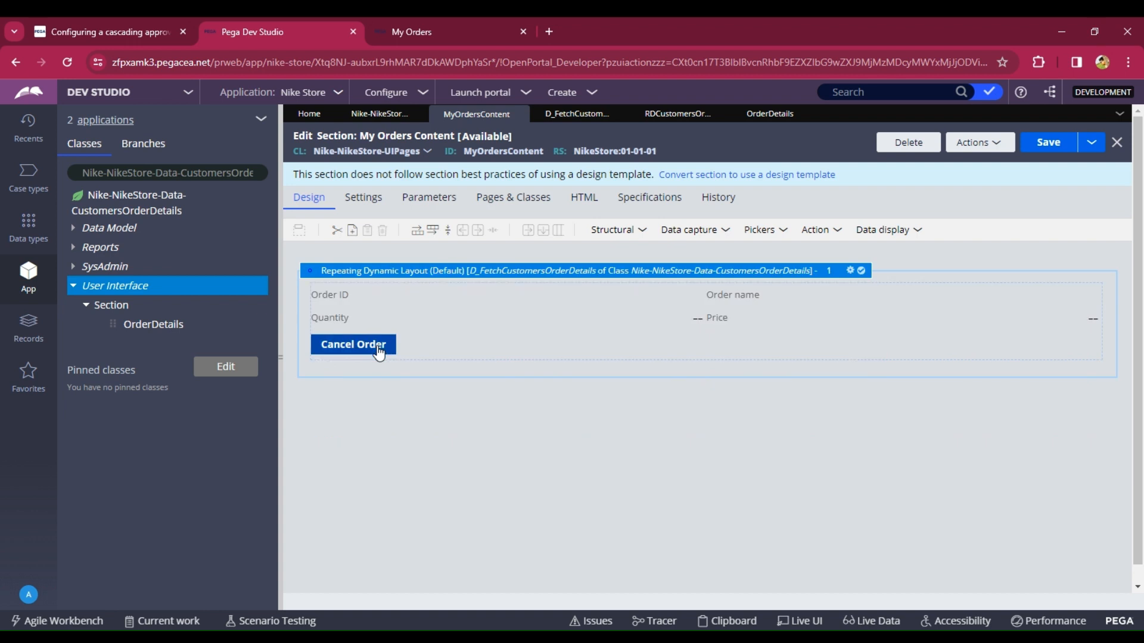
pyautogui.click(1050, 149)
# - Reload the My Orders page in the portal to review the listed orders
pyautogui.click(523, 31)
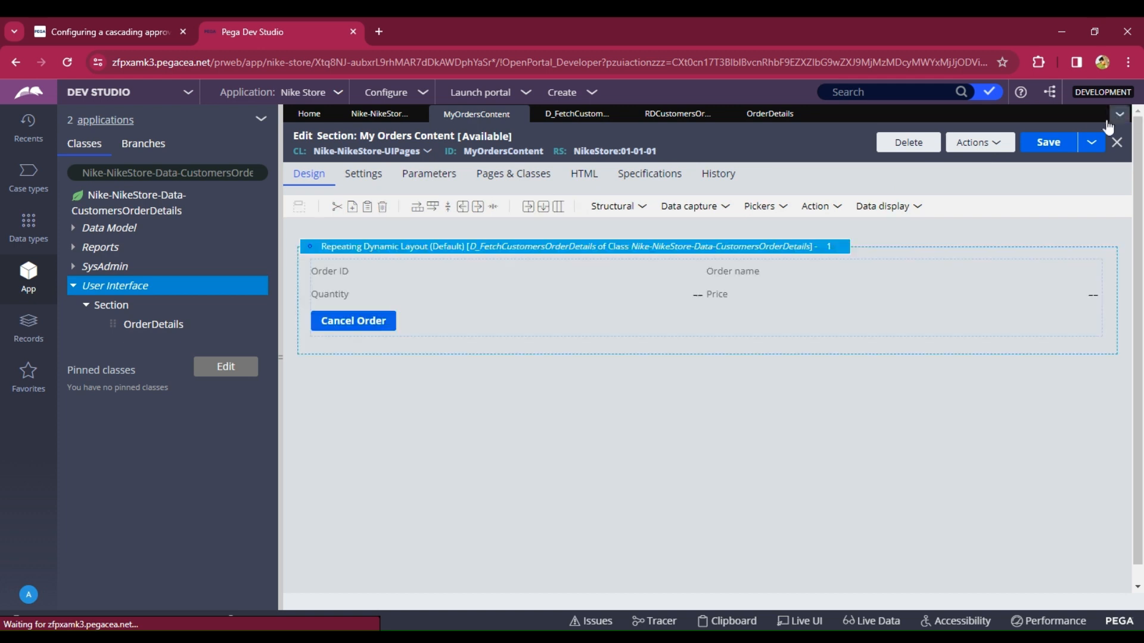
pyautogui.click(527, 94)
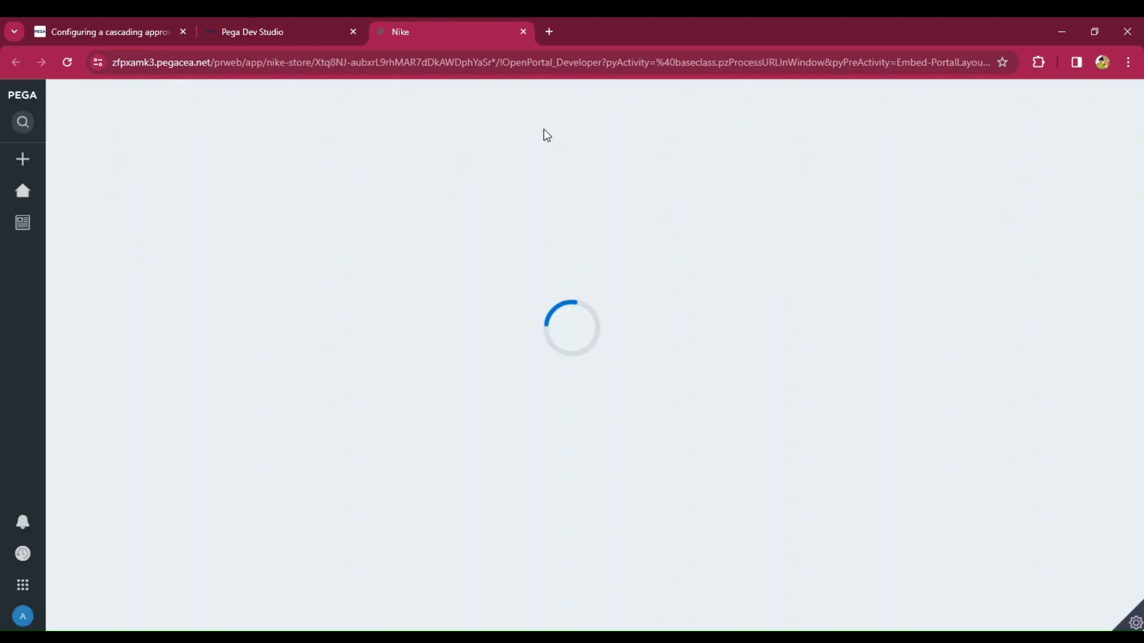
pyautogui.click(23, 223)
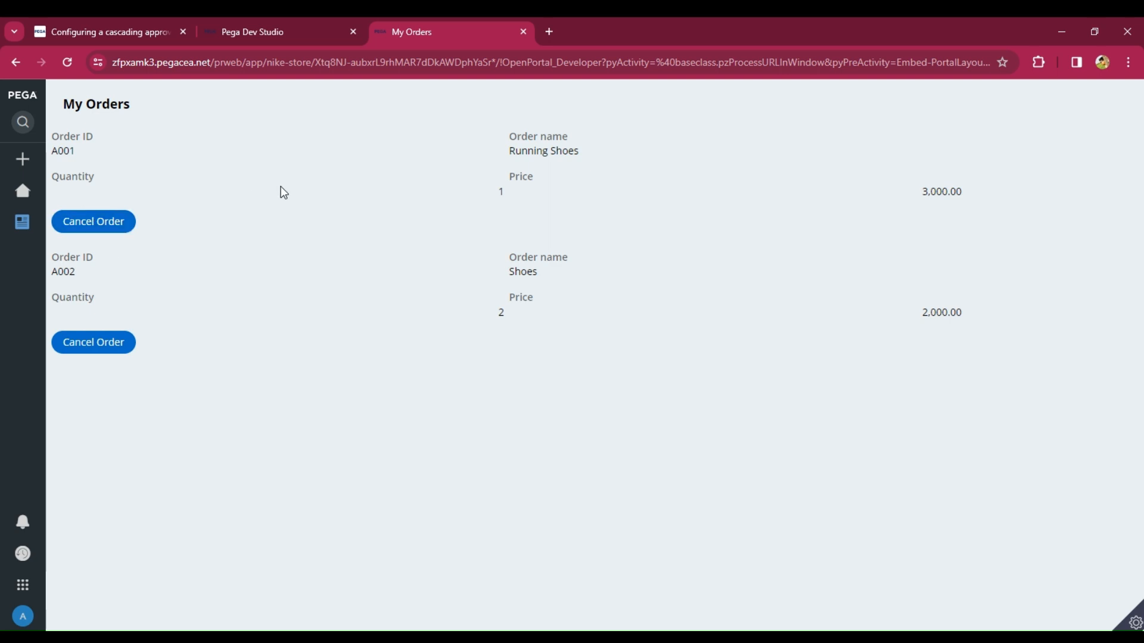
# - Create a new case type named Cancel Order in Dev Studio
pyautogui.click(267, 35)
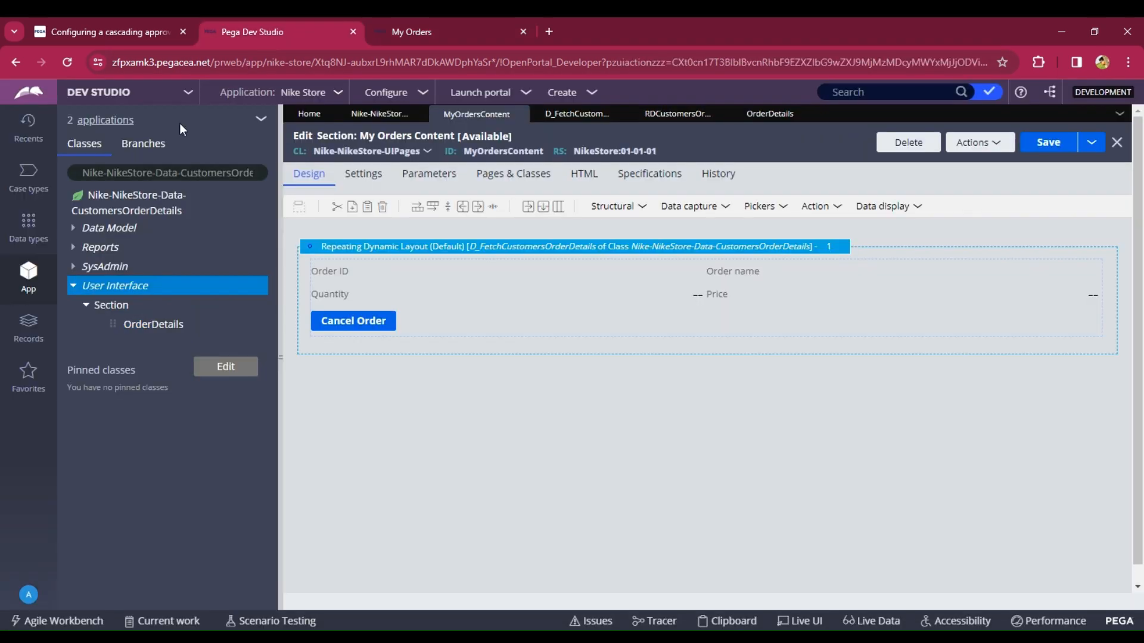
pyautogui.click(22, 188)
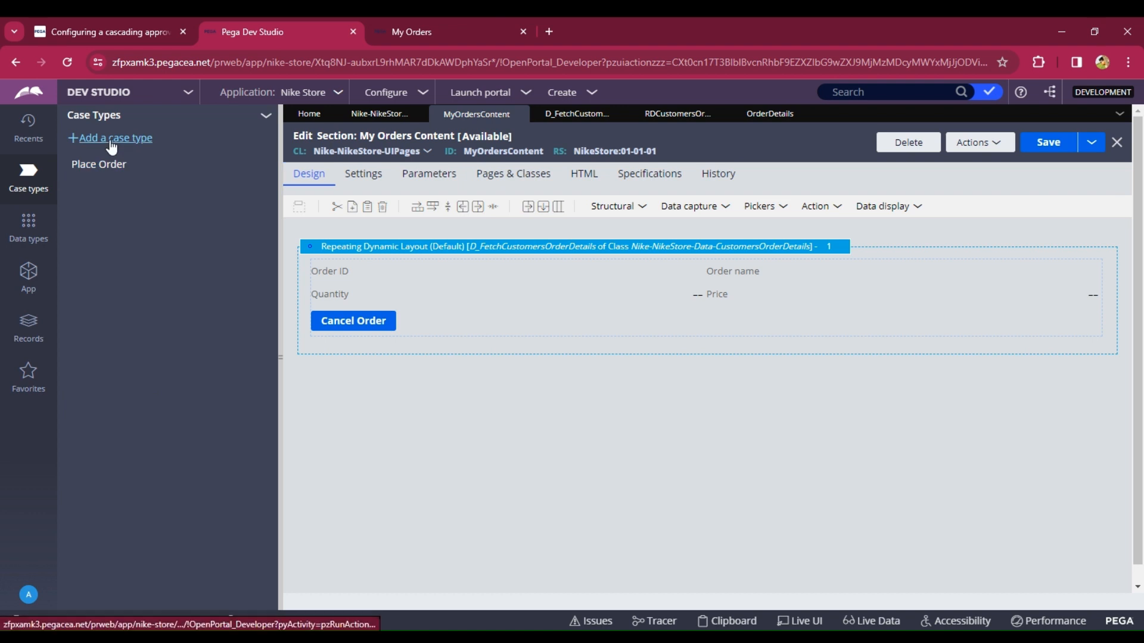
pyautogui.click(112, 144)
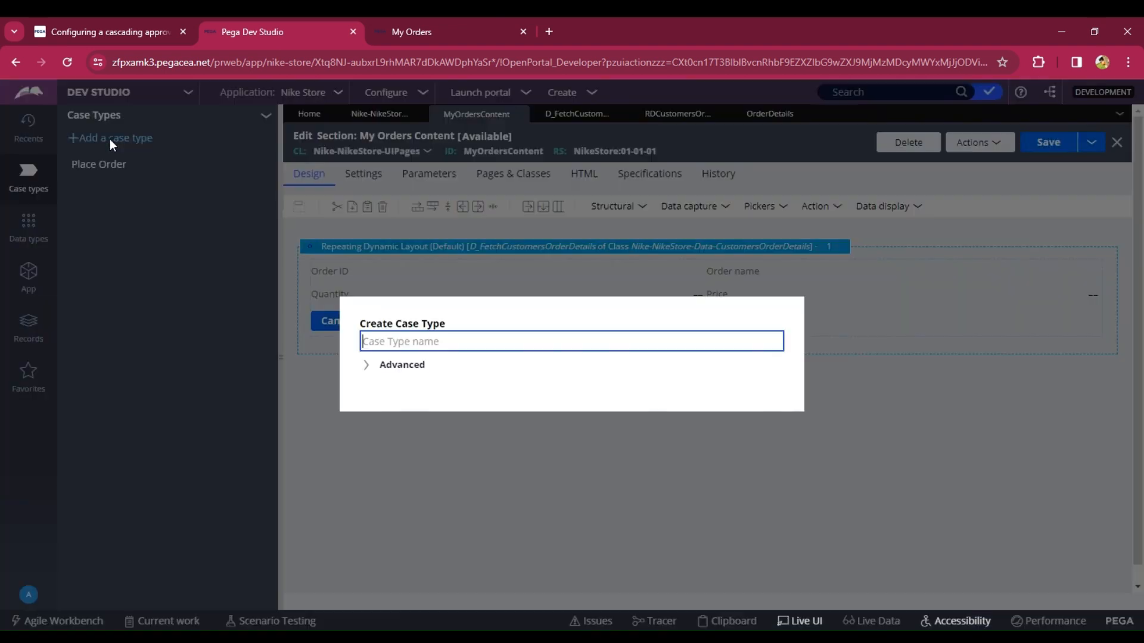
pyautogui.click(400, 343)
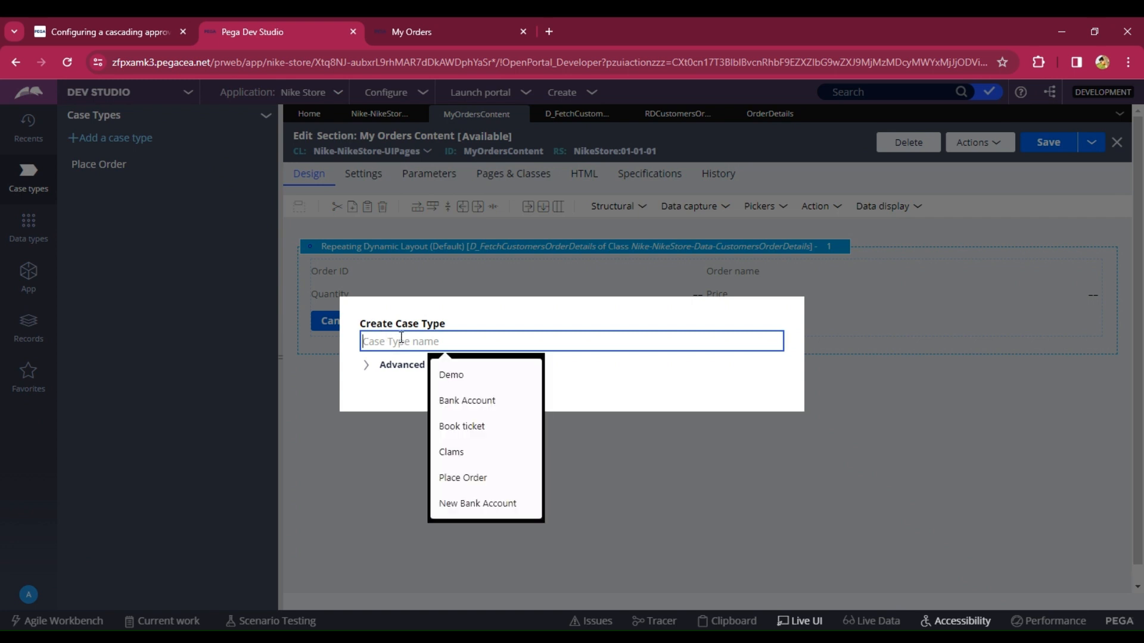
pyautogui.write('Canc')
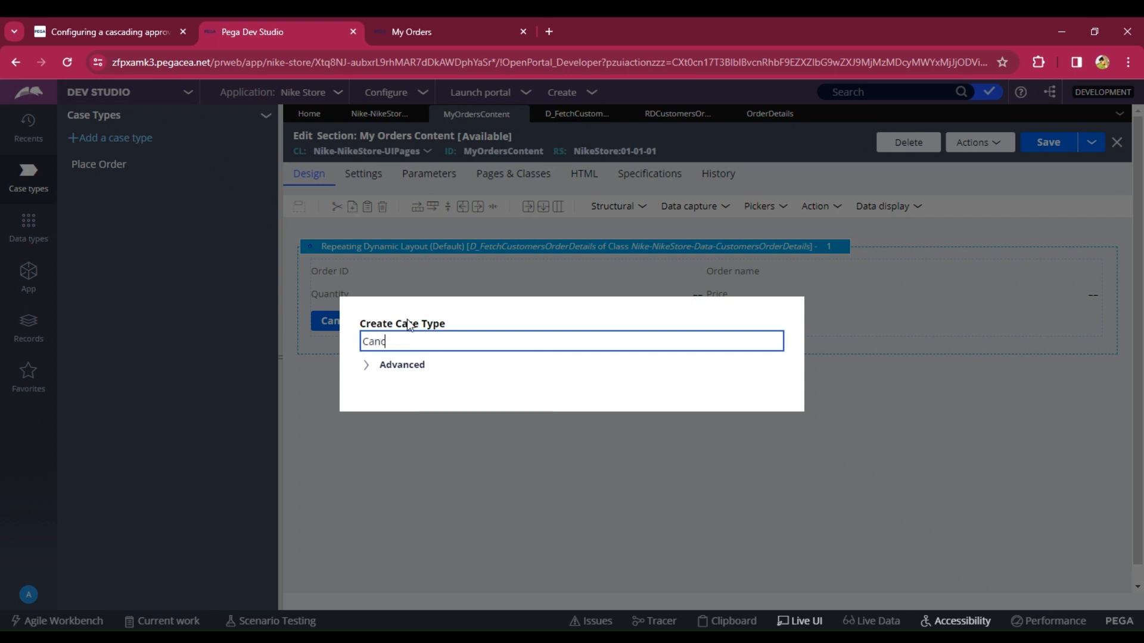
pyautogui.write('le Order')
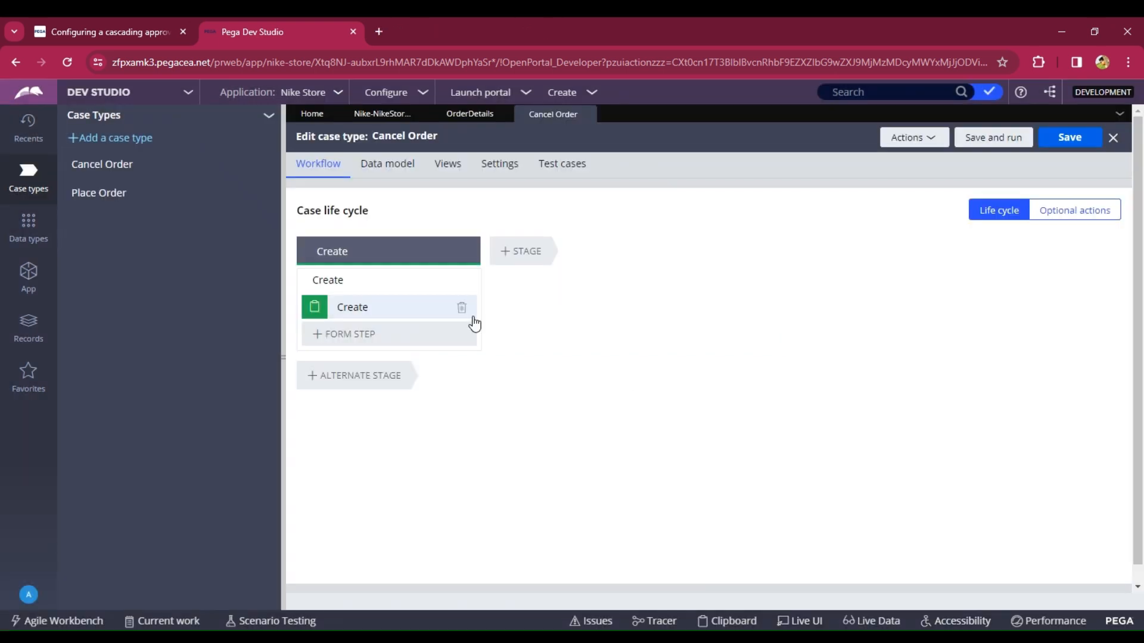
# - Delete the default Create step and add a new stage named Order Cancelation
pyautogui.click(461, 309)
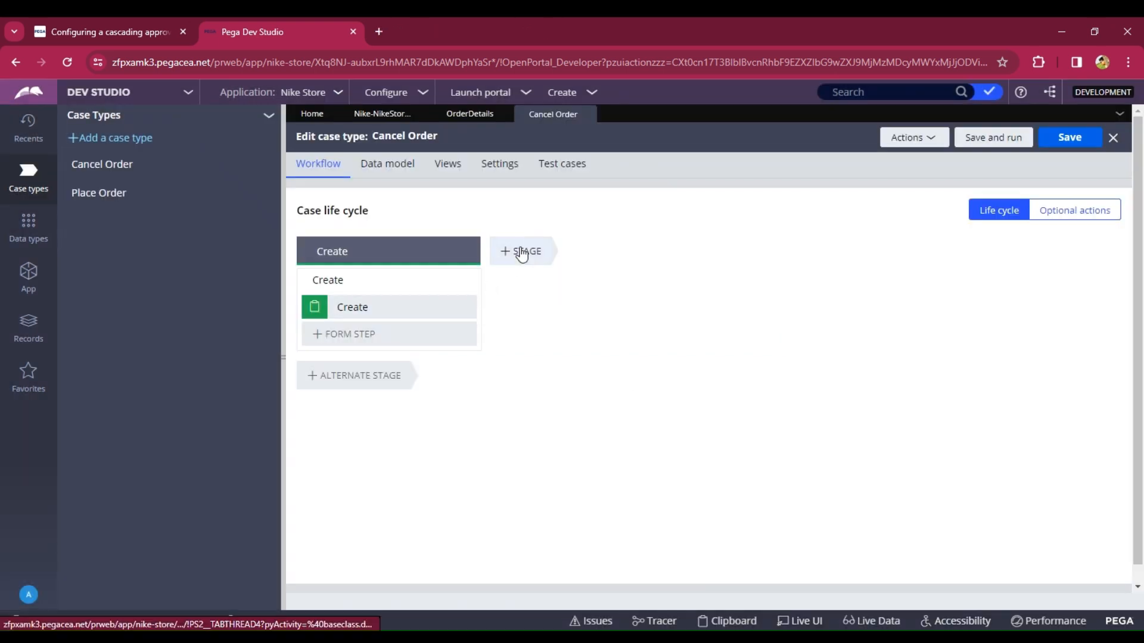
pyautogui.click(521, 253)
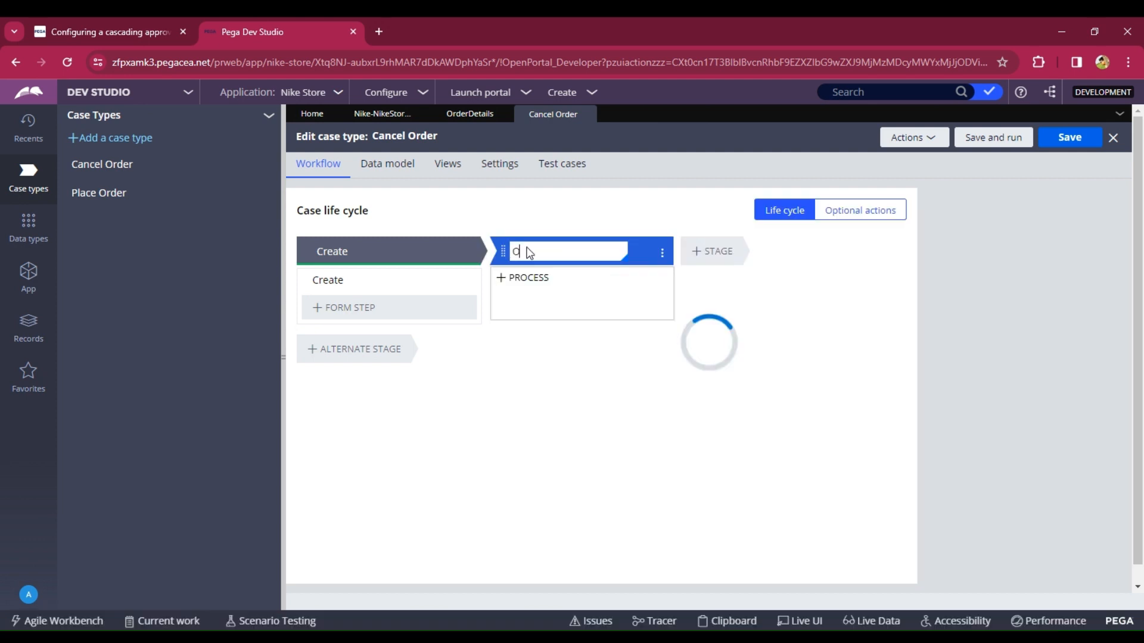
pyautogui.write('rder')
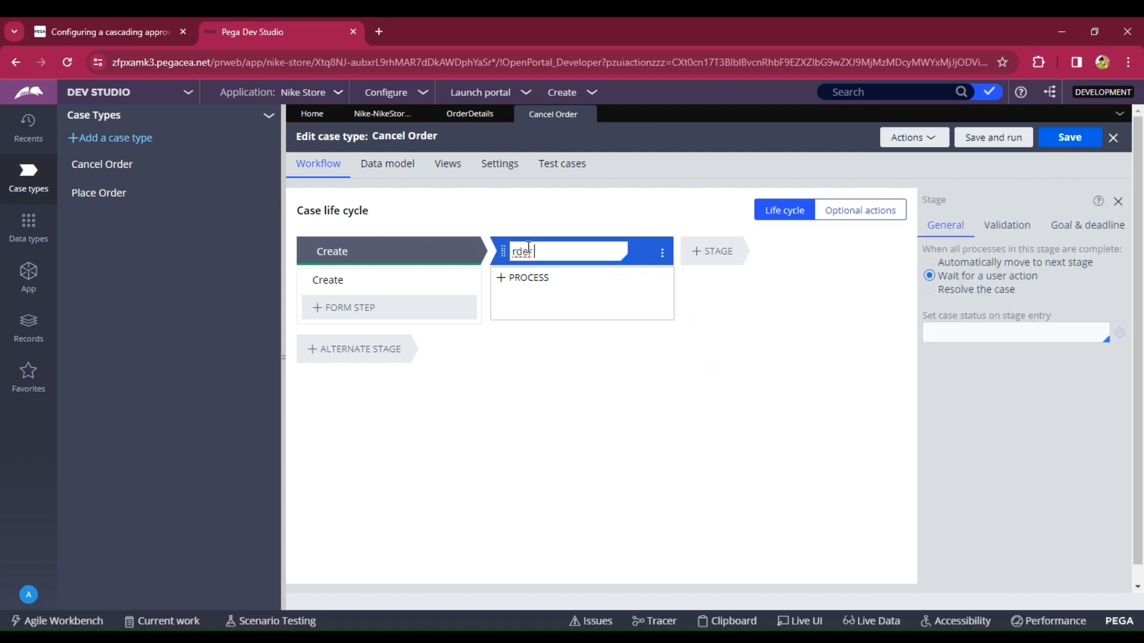
pyautogui.press('BackSpace')
pyautogui.press('BackSpace')
pyautogui.press('BackSpace')
pyautogui.press('BackSpace')
pyautogui.press('BackSpace')
pyautogui.write('Order Cancelation')
# - Add a Collect Information step named Display Order to the Order Cancelation stage
pyautogui.click(519, 278)
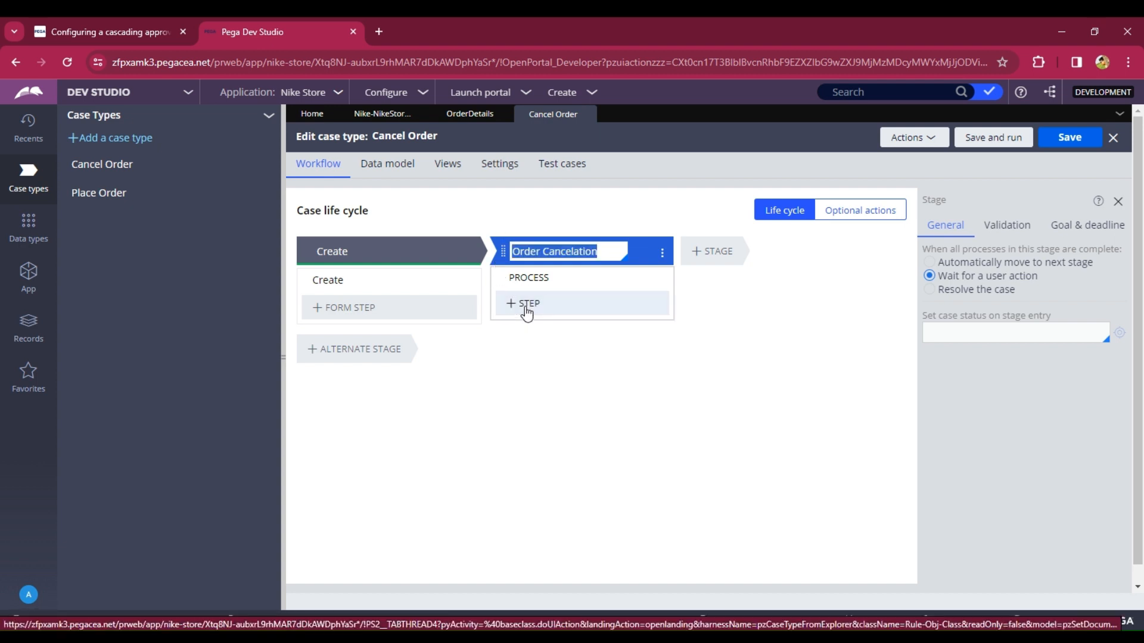
pyautogui.click(525, 309)
pyautogui.click(529, 342)
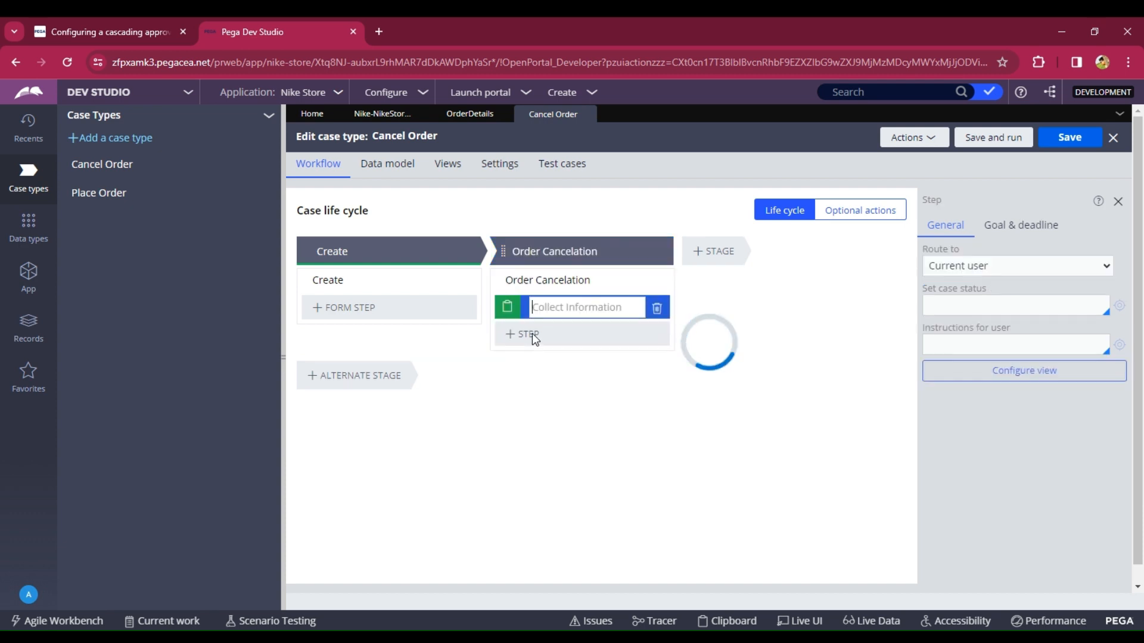
pyautogui.write('Display Order')
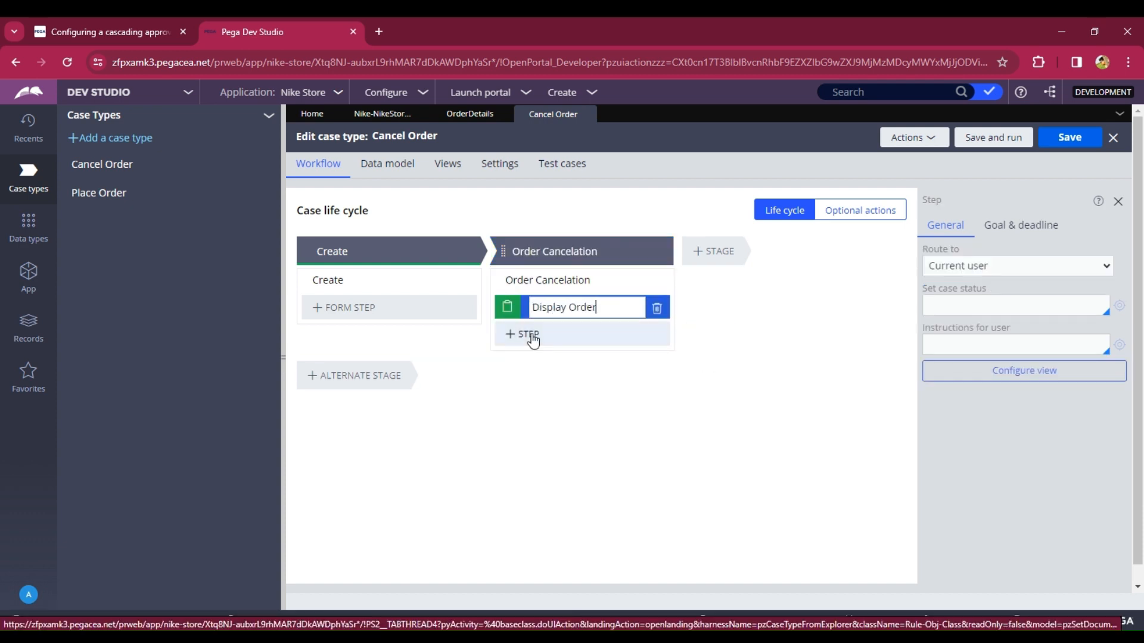
pyautogui.press('Tab')
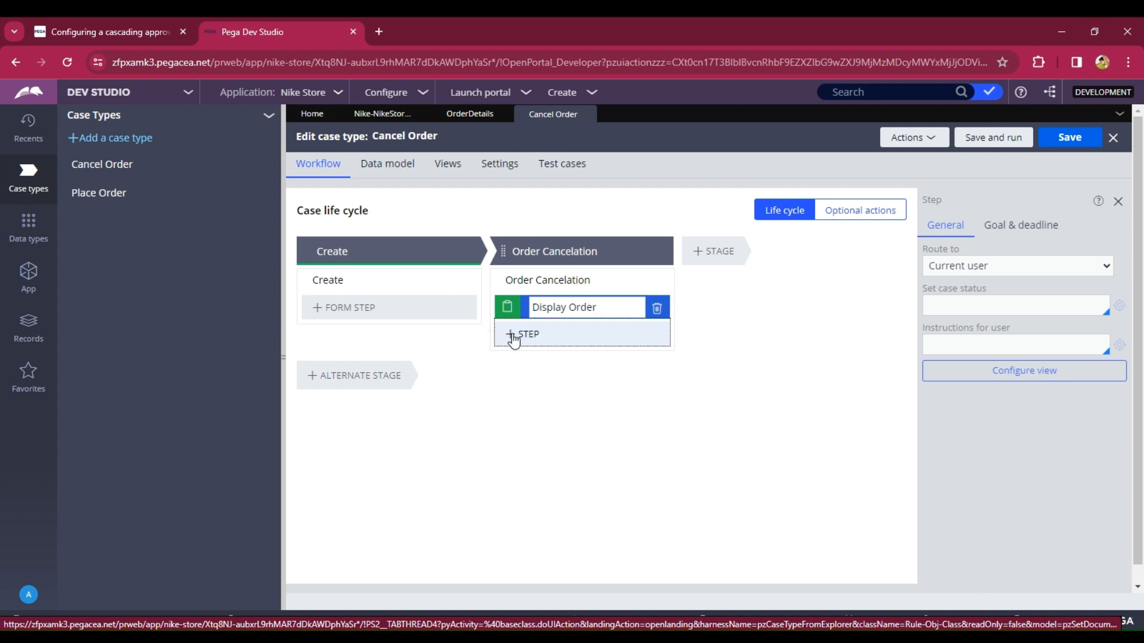
# - Add a second Collect Information step named Enter Reason to the stage
pyautogui.click(515, 336)
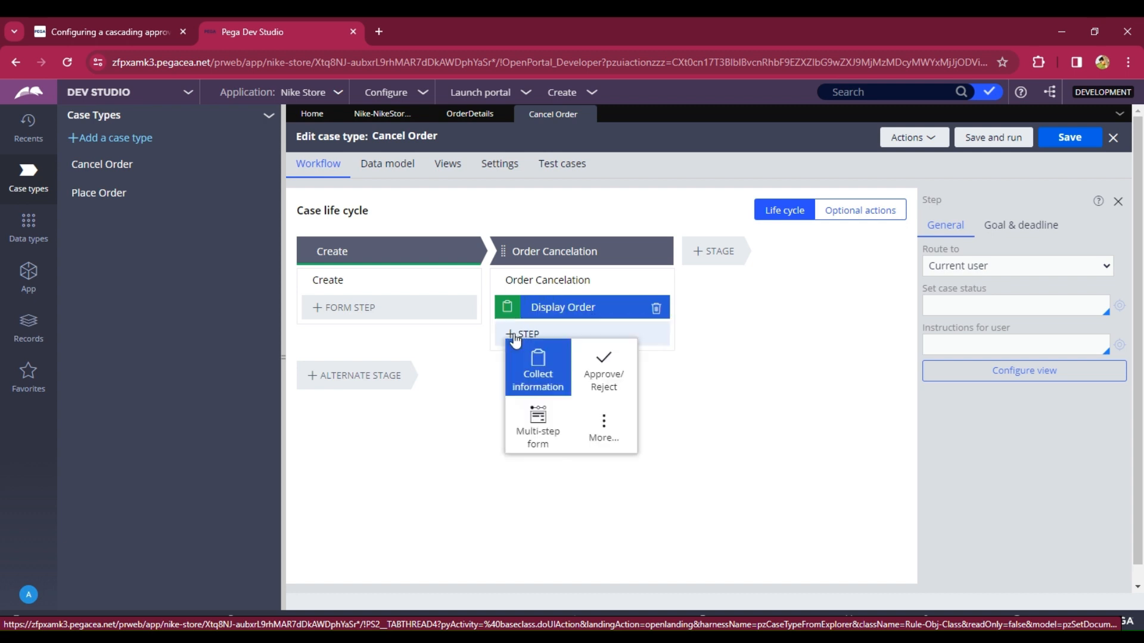
pyautogui.click(529, 381)
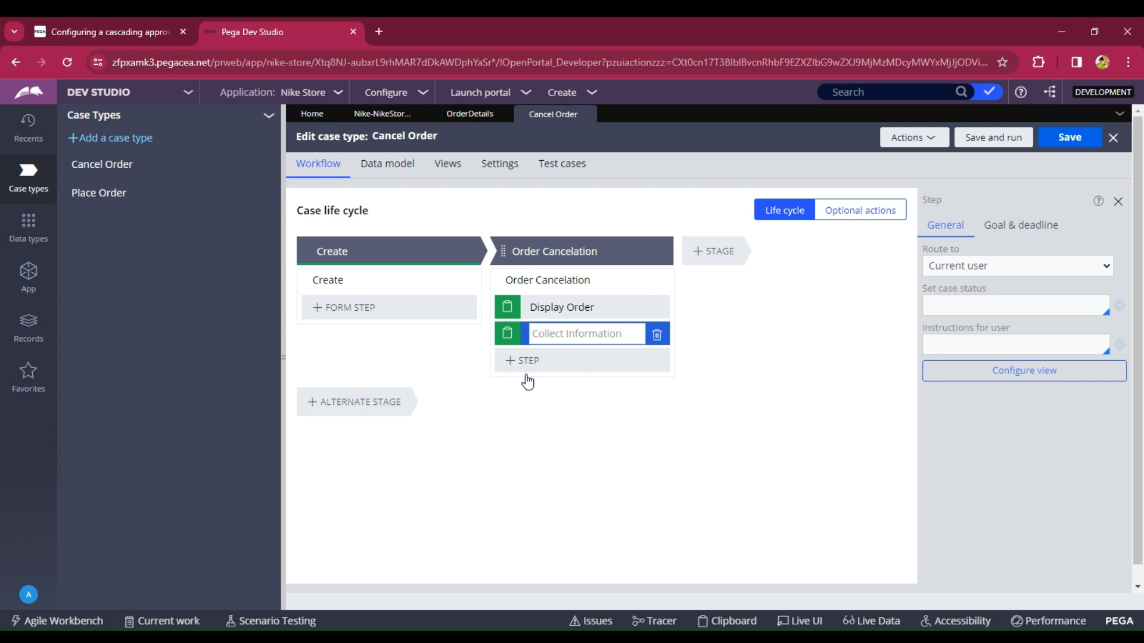
pyautogui.write('Ebter')
pyautogui.write('er ')
pyautogui.write('Reason')
pyautogui.click(524, 364)
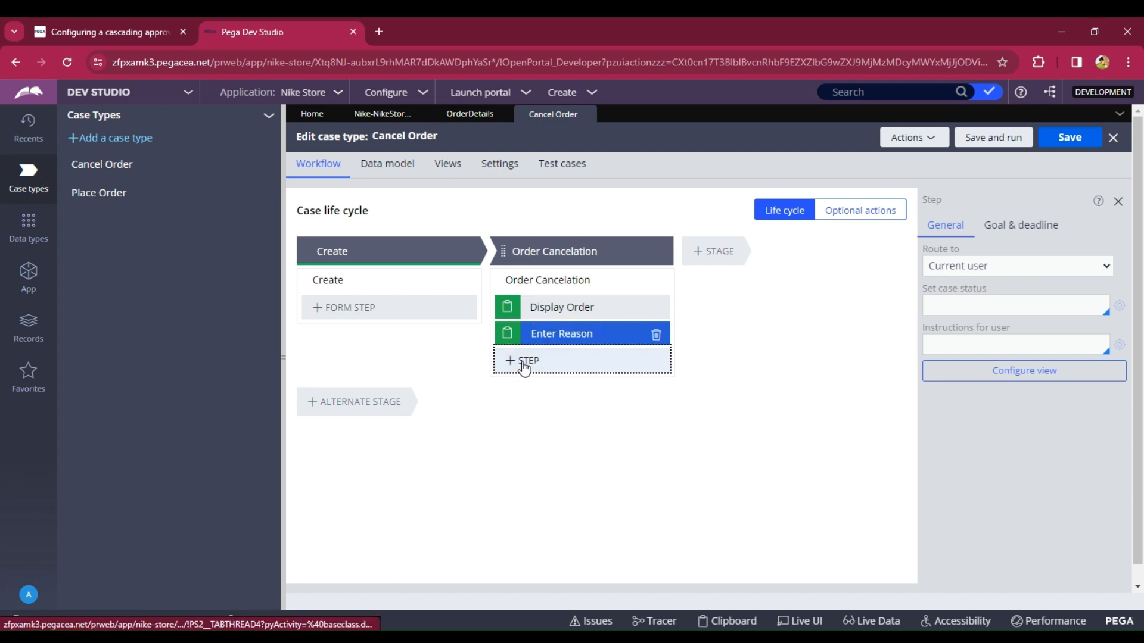
# - Search the step types for mail and add a Send email step after Enter Reason
pyautogui.click(524, 362)
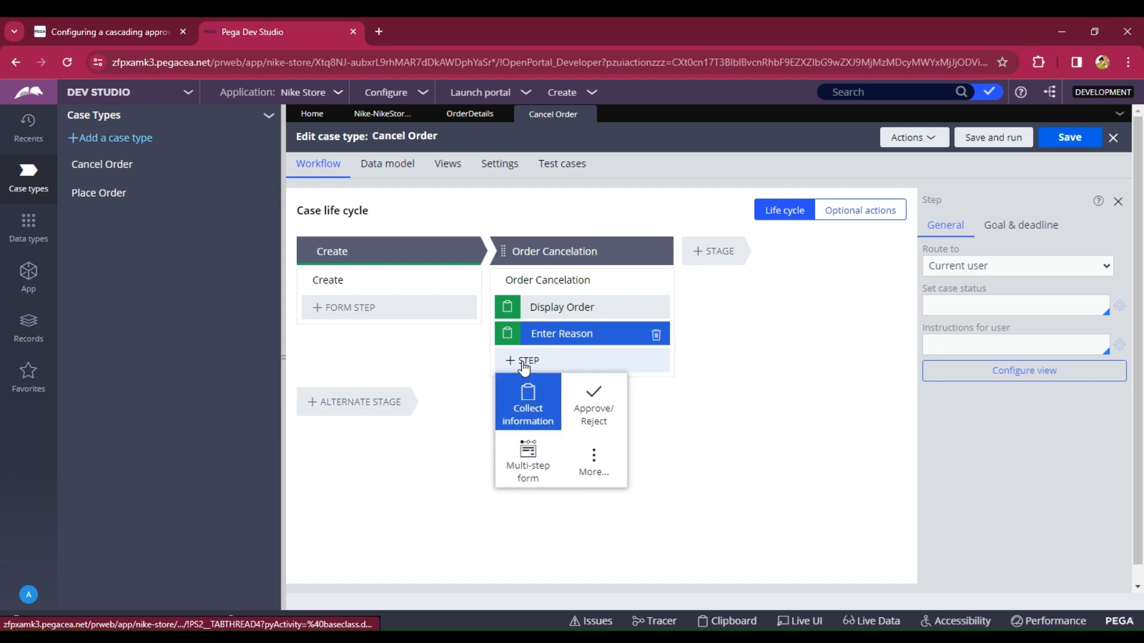
pyautogui.click(578, 468)
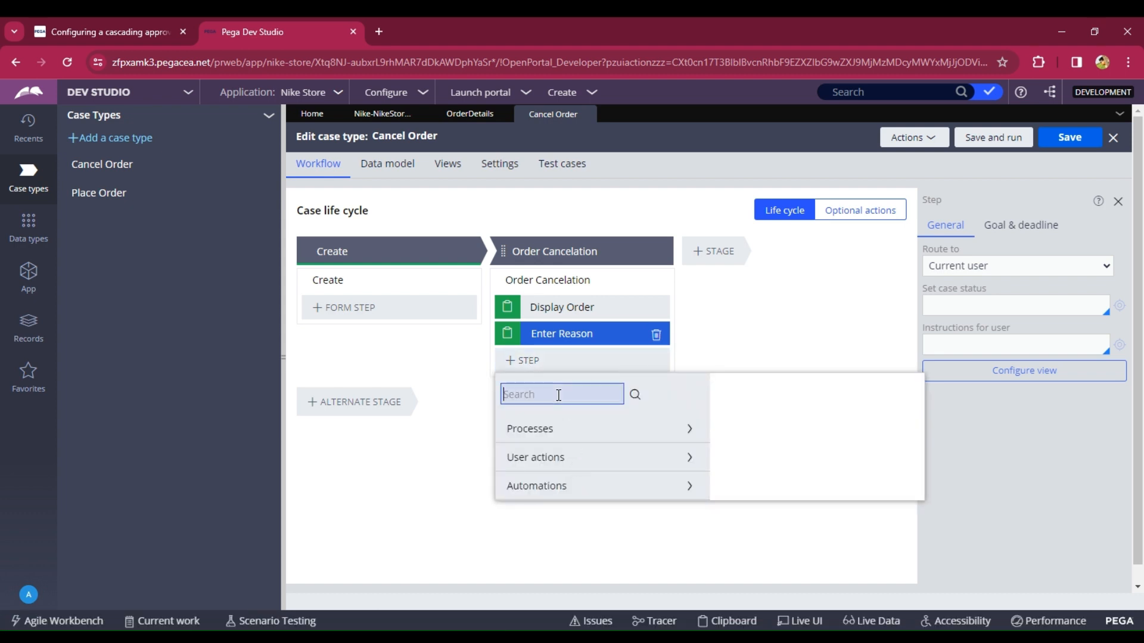
pyautogui.write('mail')
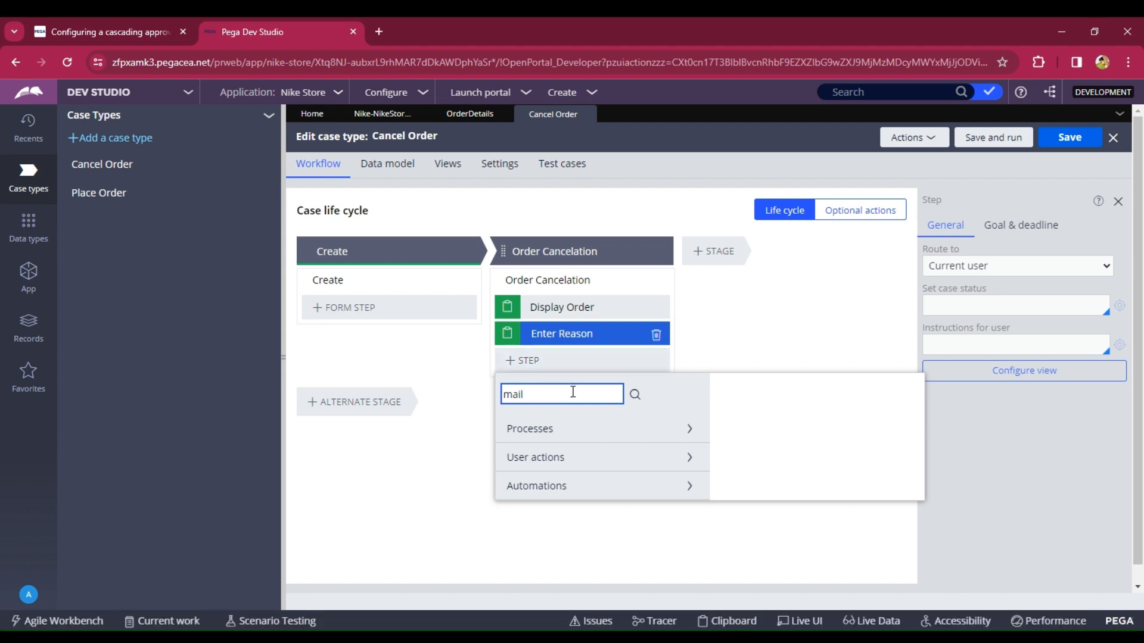
pyautogui.press('Return')
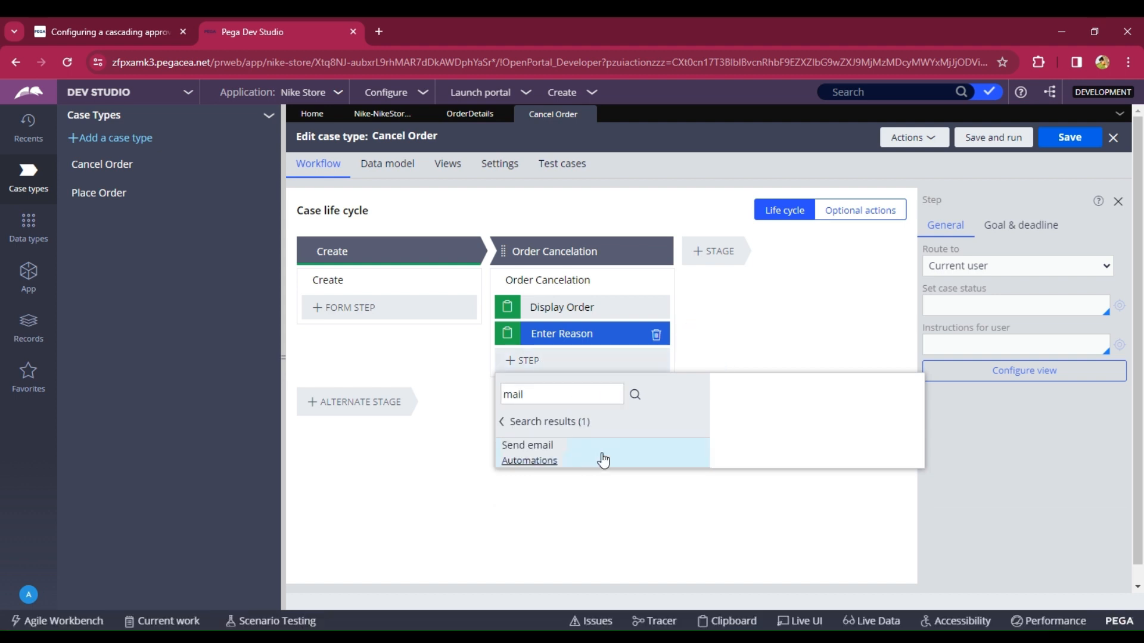
pyautogui.click(599, 459)
pyautogui.click(858, 507)
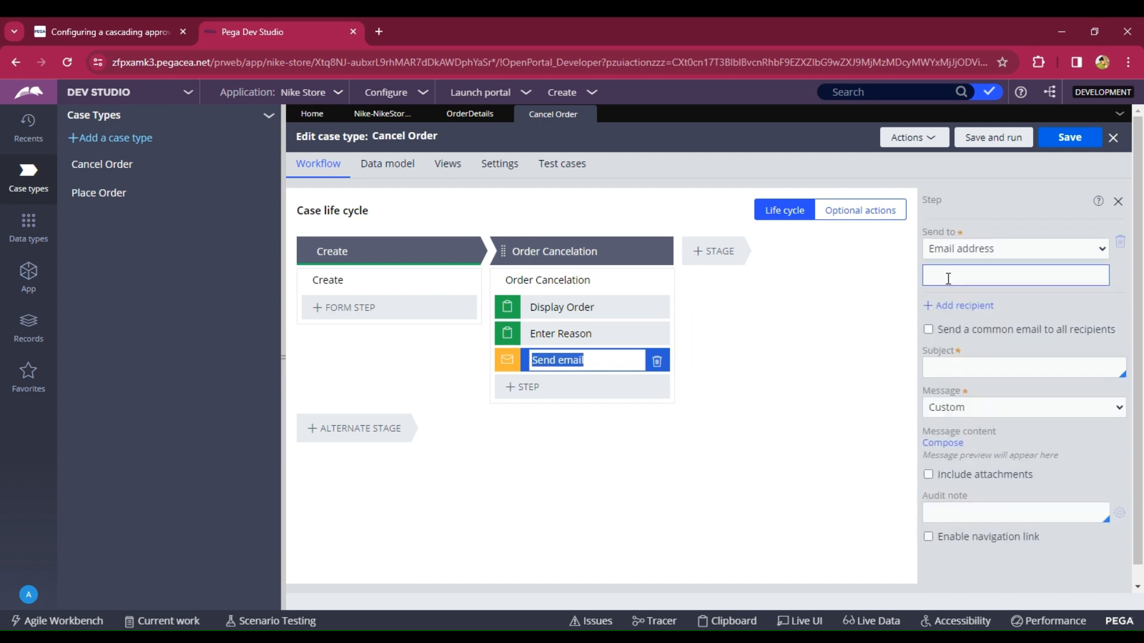
# - Enter a recipient e-mail address and the subject Order Canceled for the Send email step, then save the case type
pyautogui.click(948, 278)
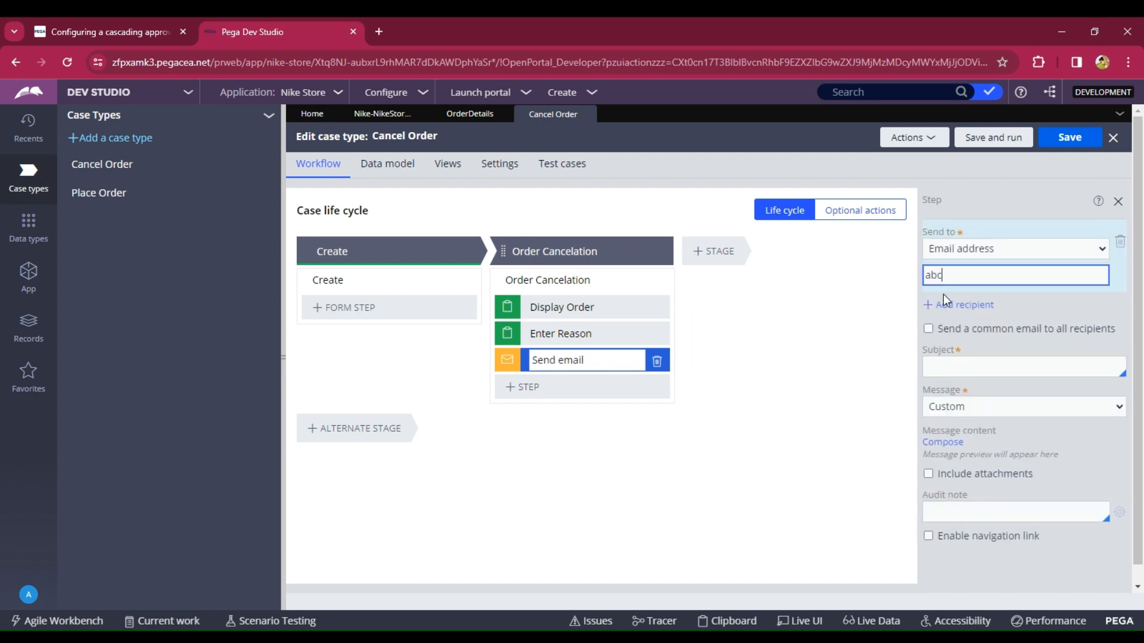
pyautogui.click(953, 364)
pyautogui.write('Order Cancled')
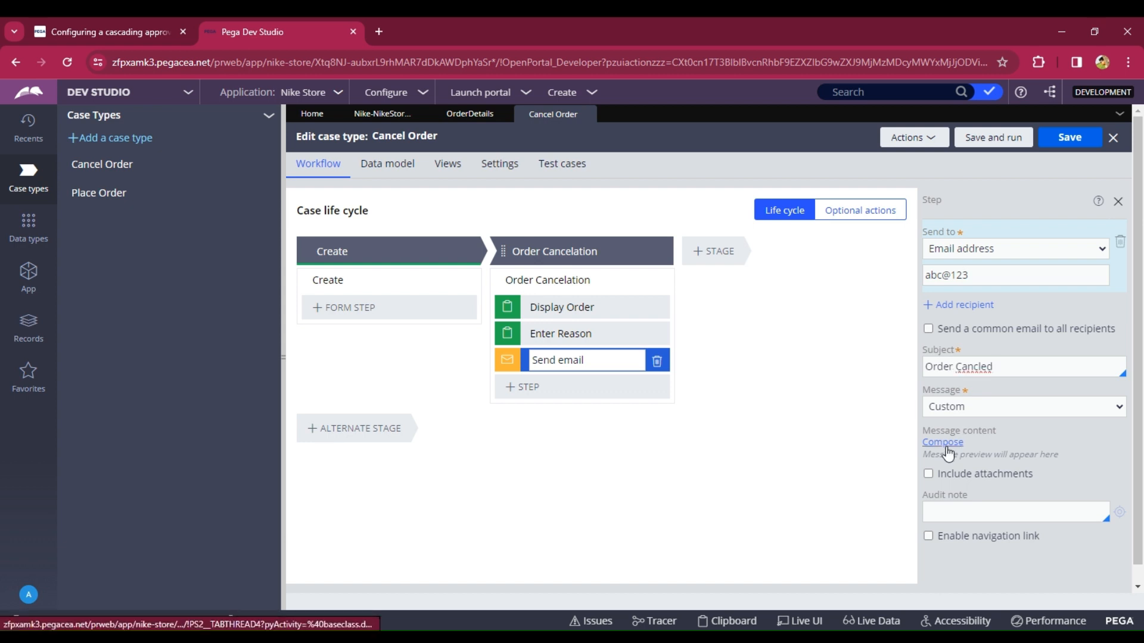
pyautogui.rightClick(972, 365)
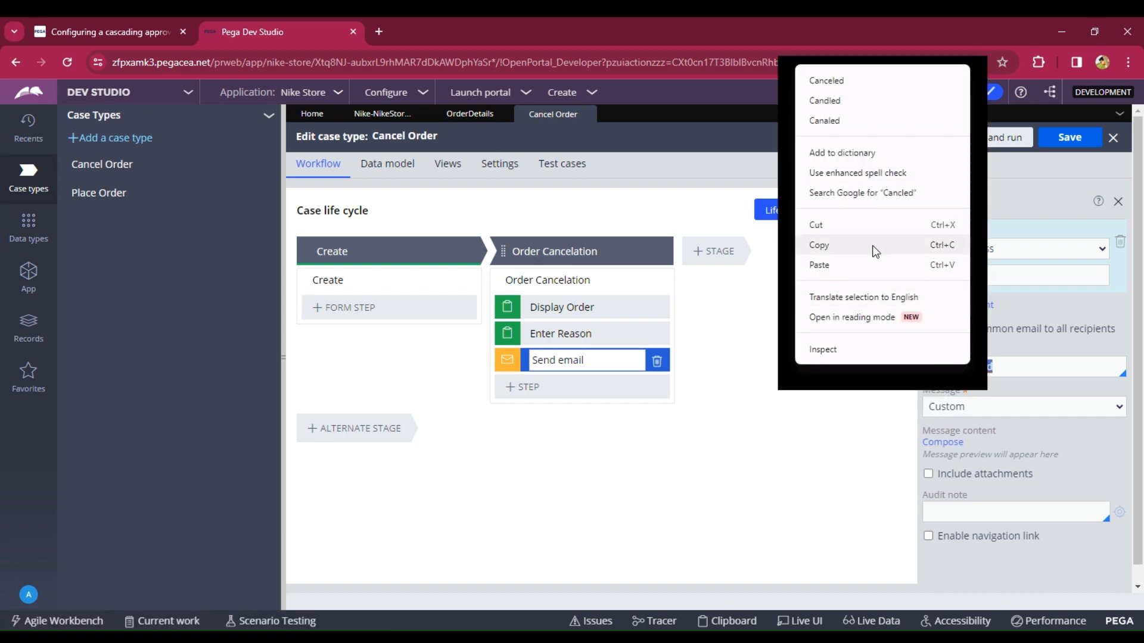
pyautogui.click(846, 83)
pyautogui.click(1070, 141)
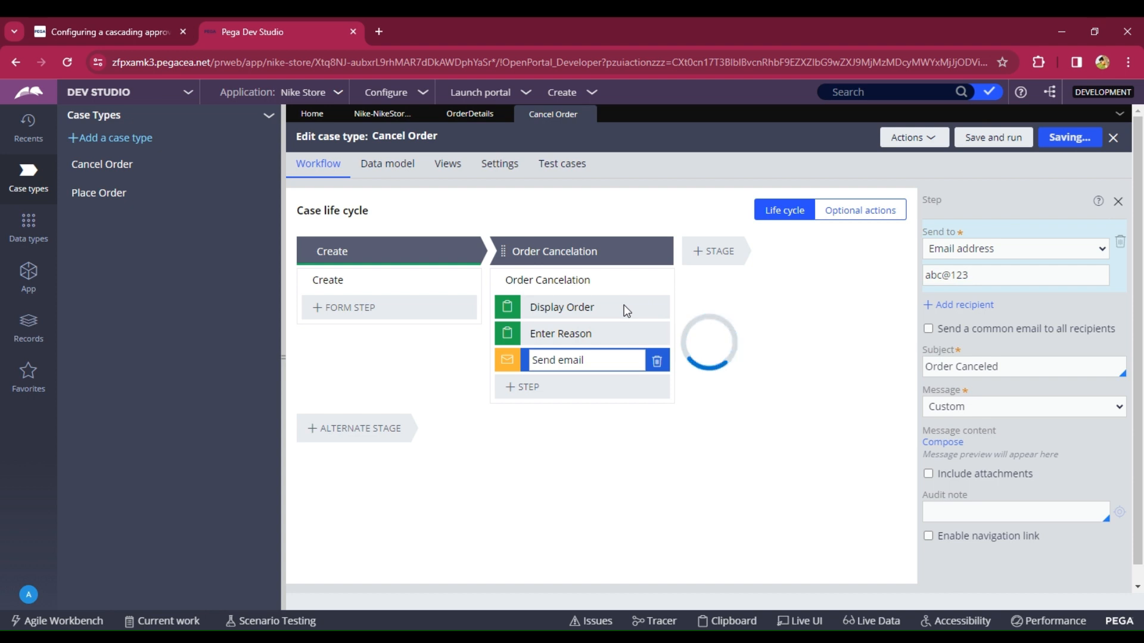
# - Add an Embedded Data field Confirm Cancel order, a single Customers order details record, to the Display Order view
pyautogui.click(583, 308)
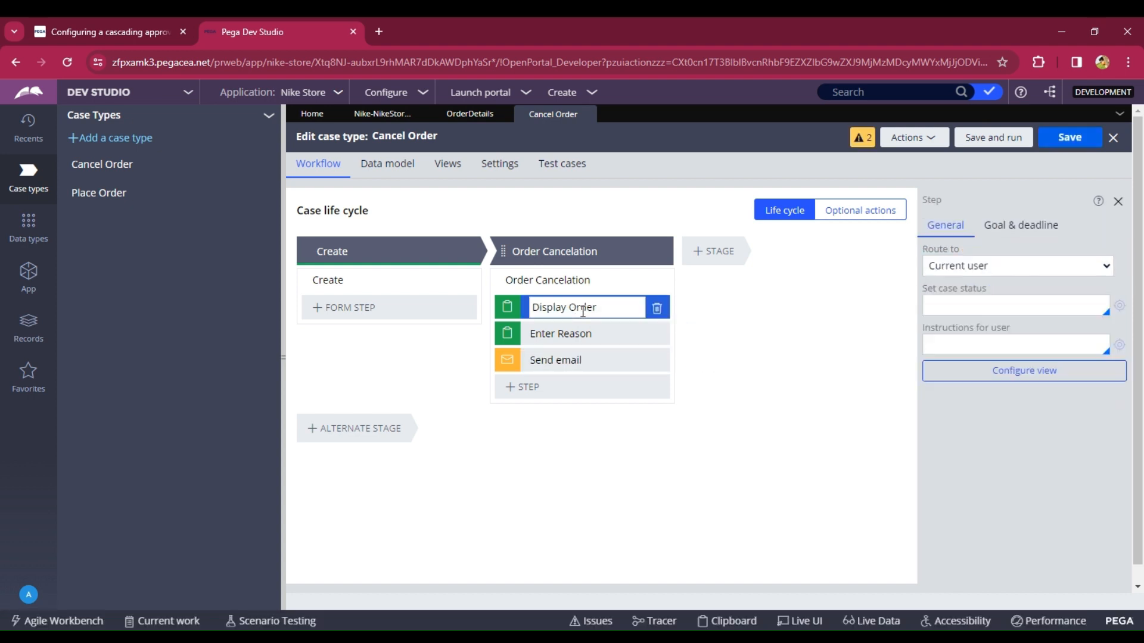
pyautogui.click(1009, 370)
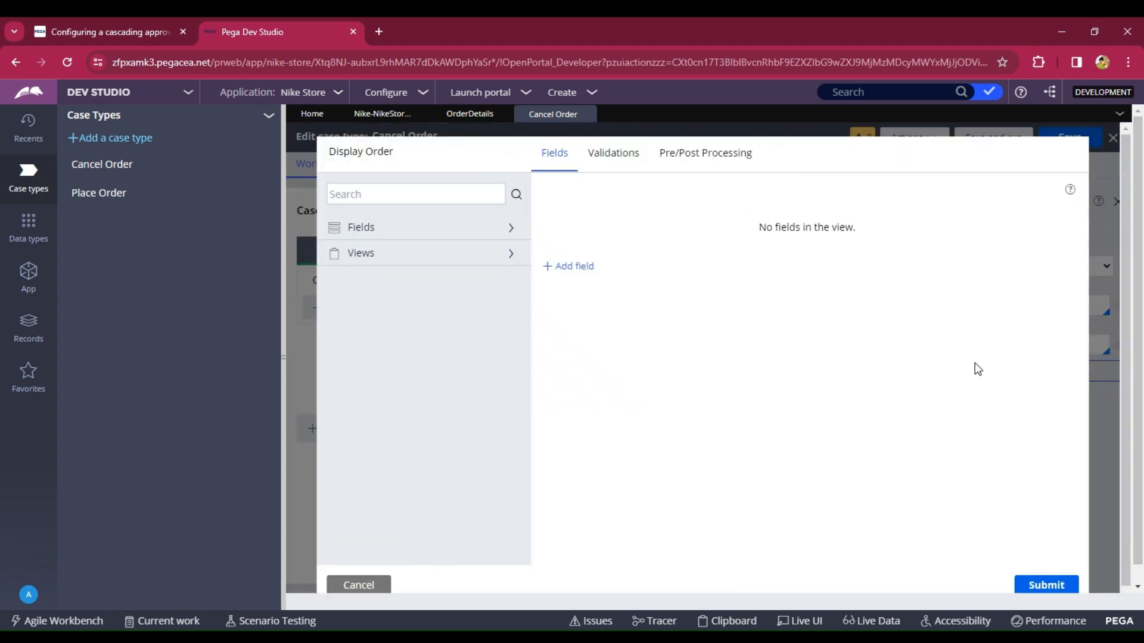
pyautogui.click(564, 267)
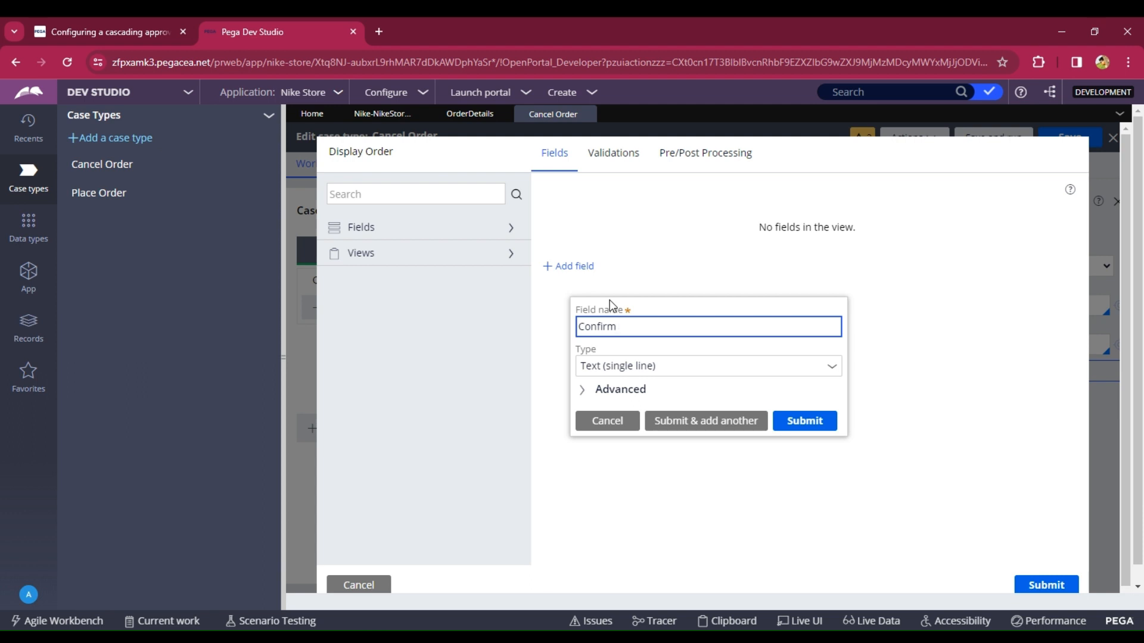
pyautogui.write('Confirm Cancel order')
pyautogui.click(833, 371)
pyautogui.write('e')
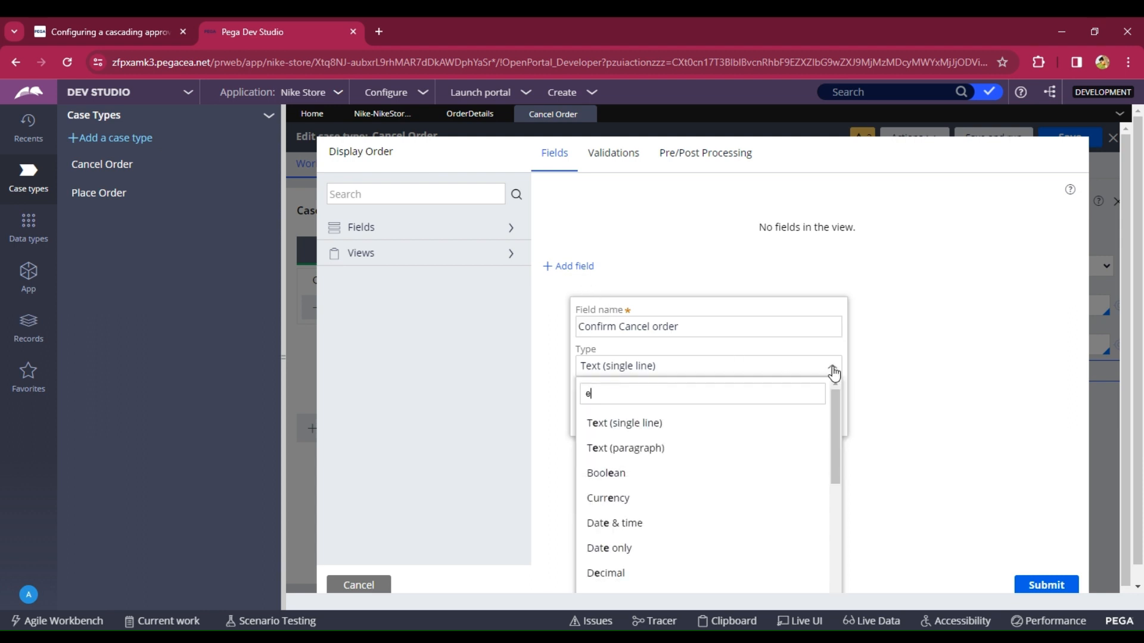
pyautogui.write('m')
pyautogui.click(623, 448)
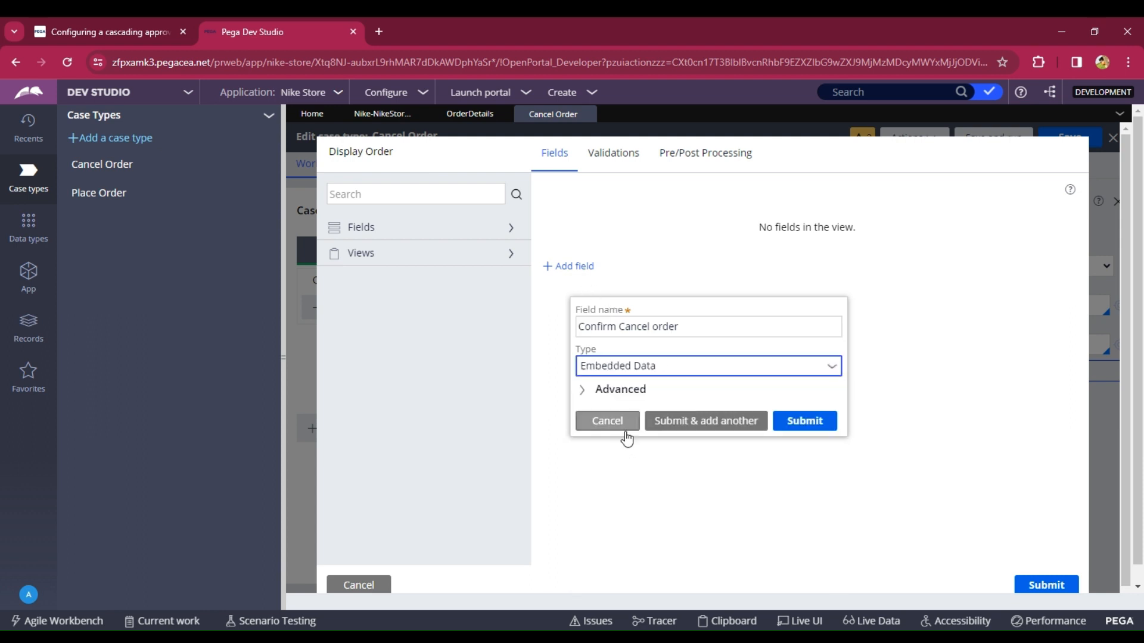
pyautogui.click(617, 365)
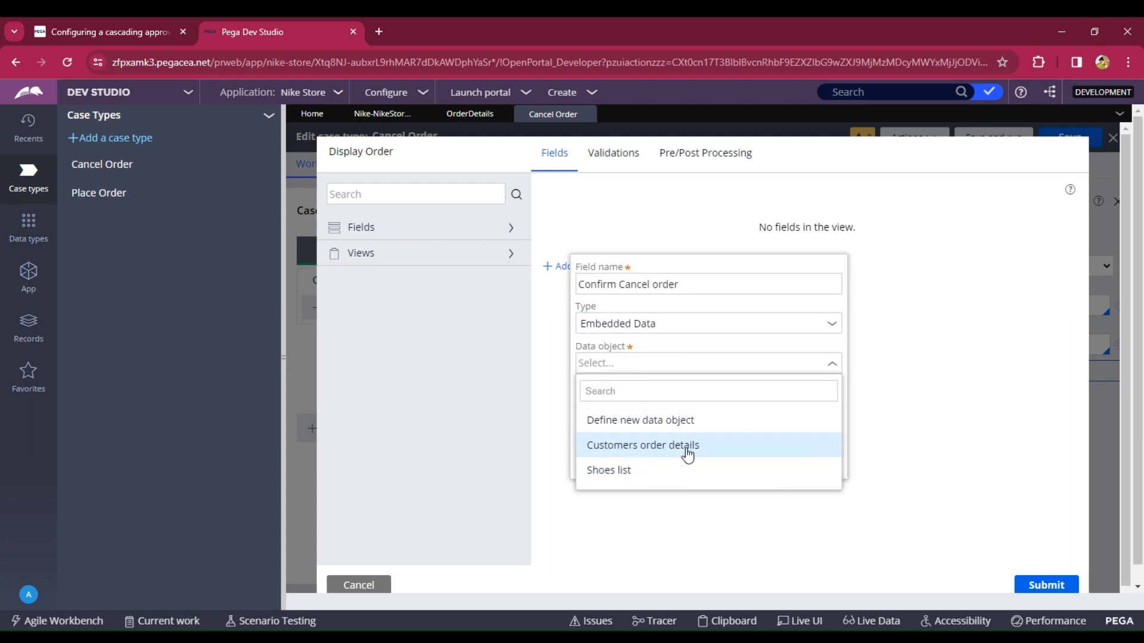
pyautogui.click(701, 449)
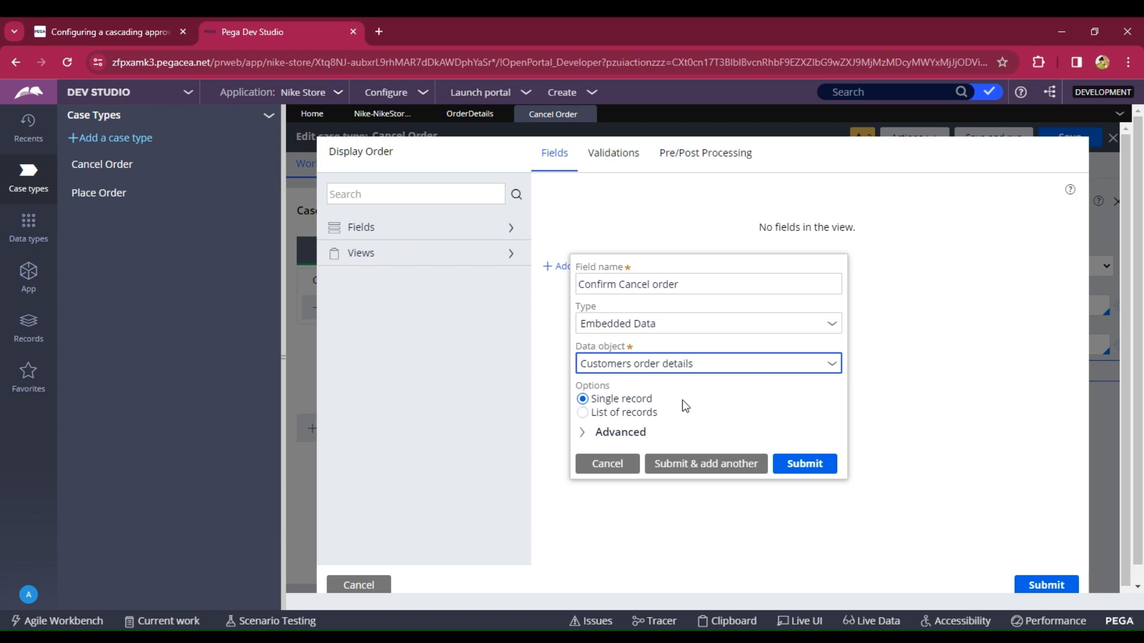
pyautogui.click(829, 465)
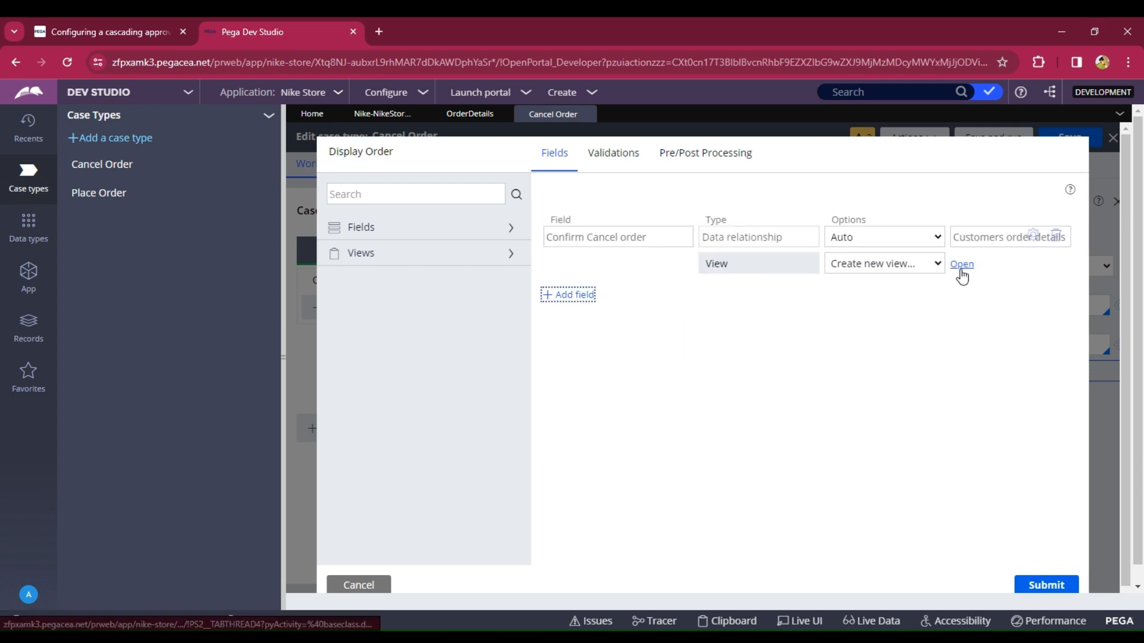
# - Create a new view named Cancel_Order for the Confirm Cancel order field
pyautogui.click(959, 266)
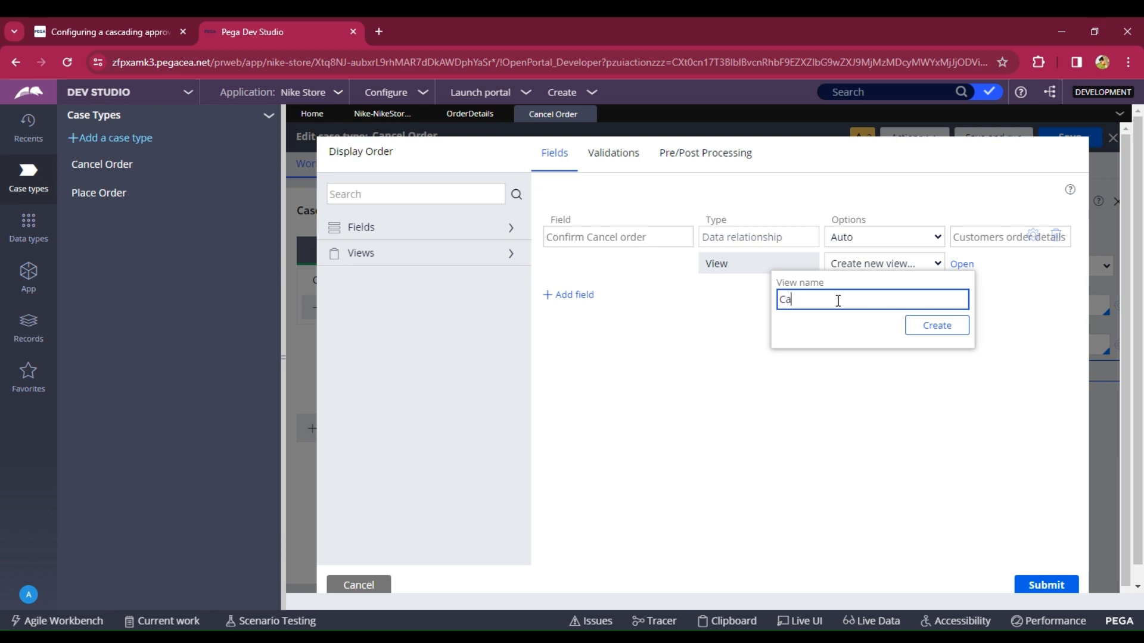
pyautogui.write('Cancel_Order')
pyautogui.click(940, 328)
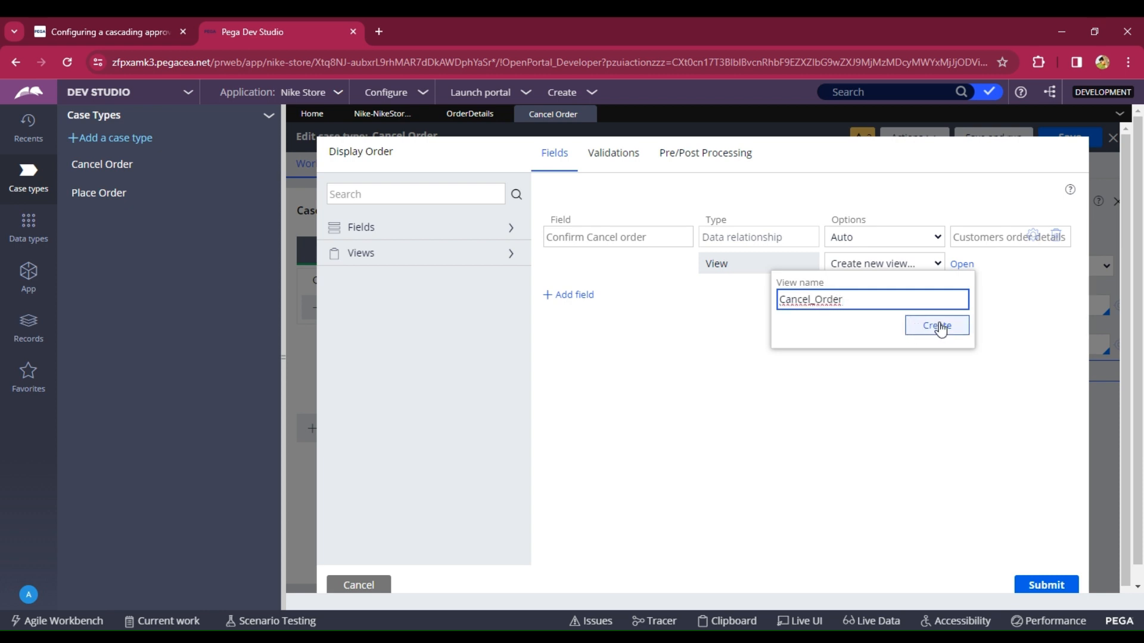
# - Create the Cancel_Order view, remove Customer ID, and make Order ID, Order name, Quantity and Price read-only
pyautogui.click(940, 328)
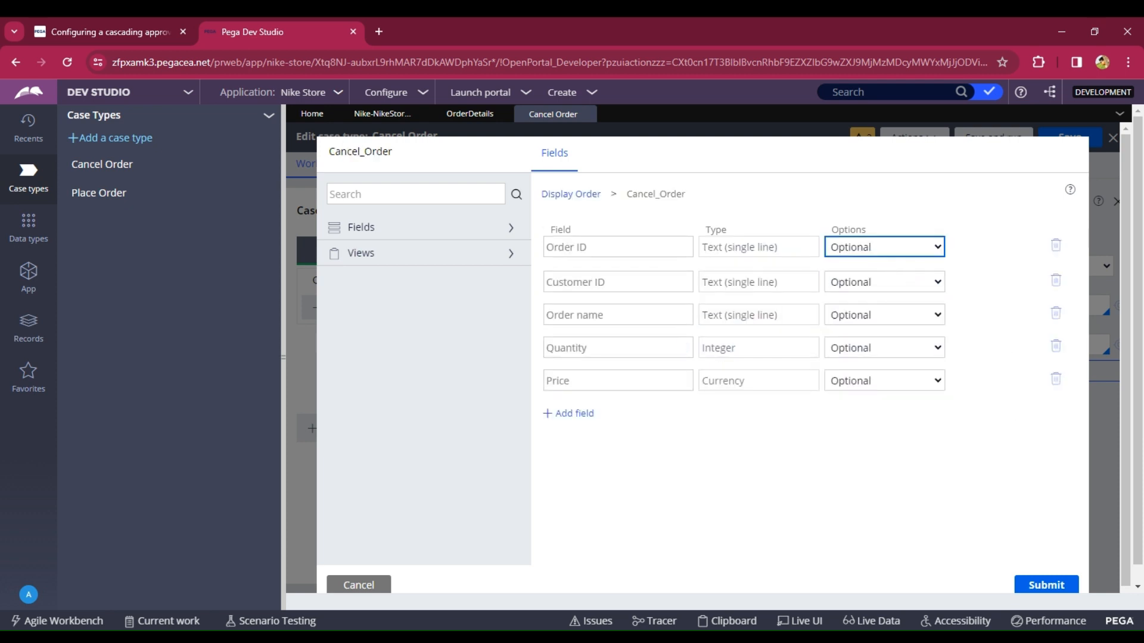
pyautogui.click(858, 290)
pyautogui.click(1055, 284)
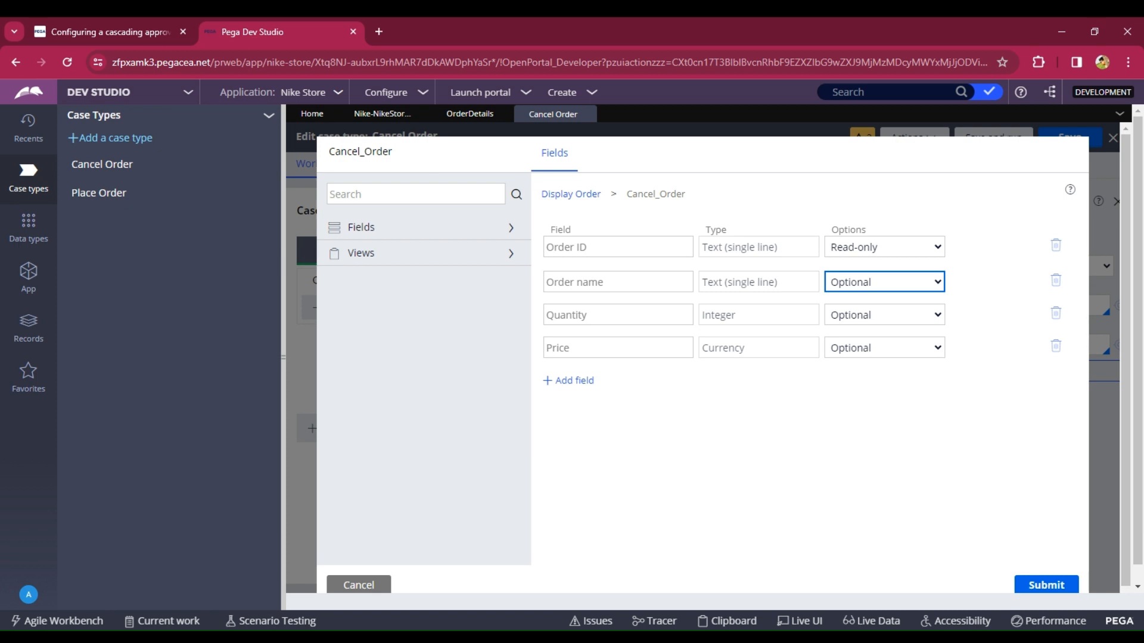
pyautogui.click(864, 326)
pyautogui.click(851, 322)
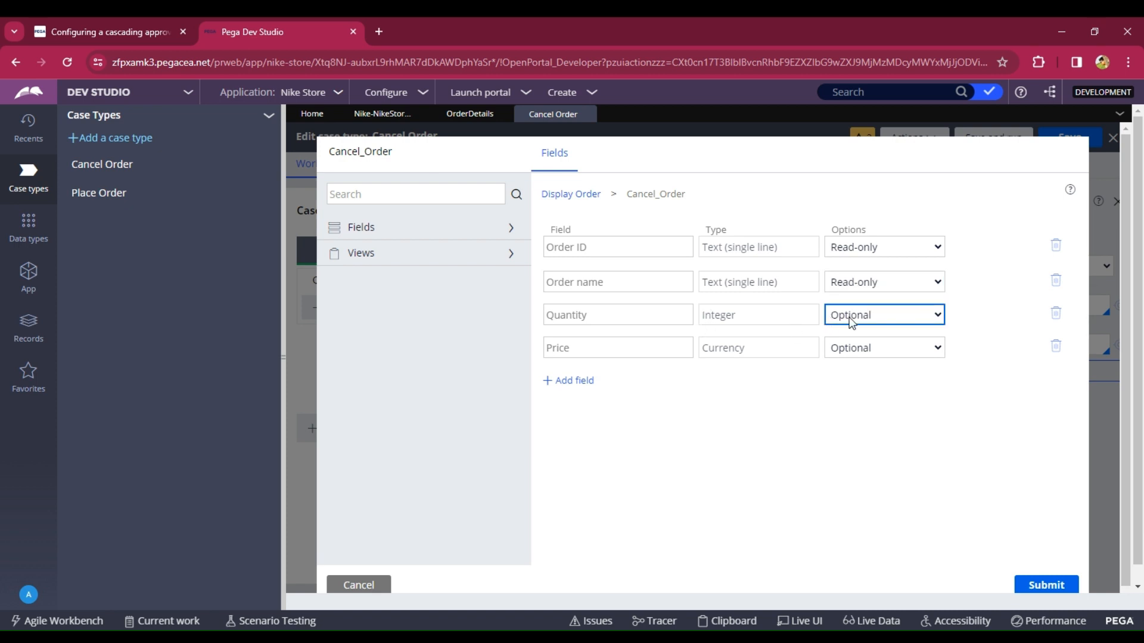
pyautogui.click(863, 364)
pyautogui.click(877, 354)
pyautogui.click(876, 394)
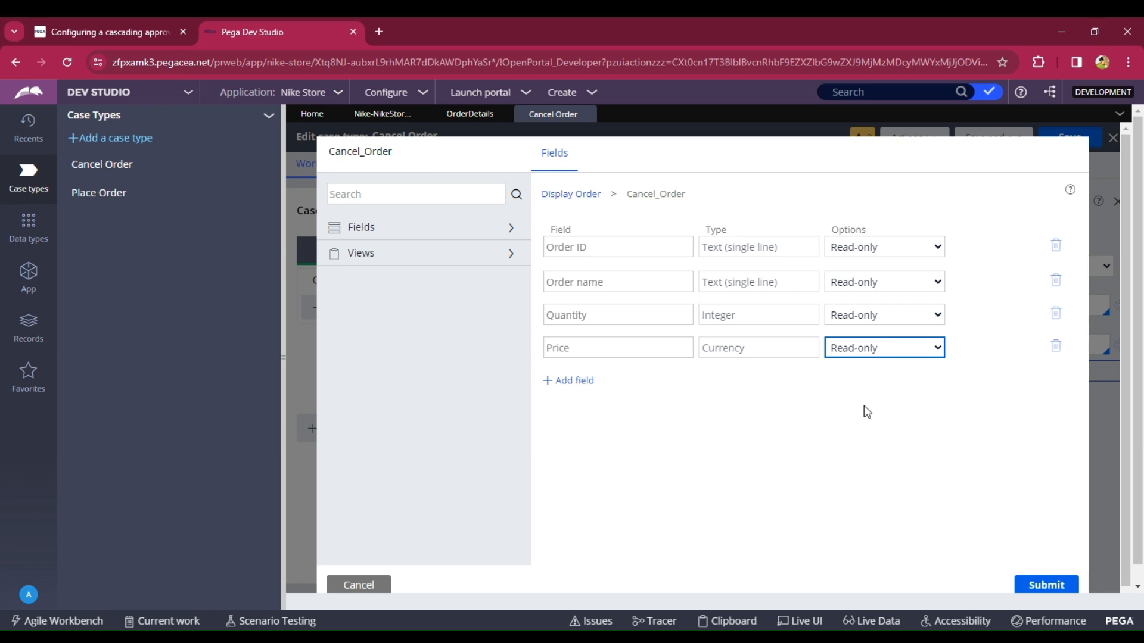
pyautogui.click(1036, 571)
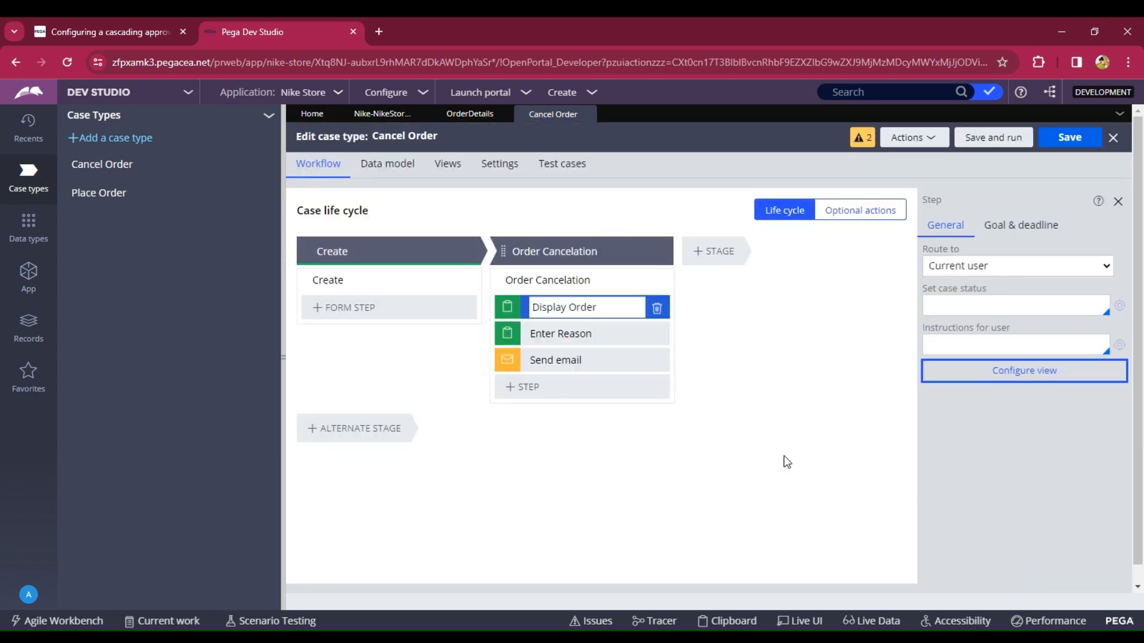
# - Add a Comment field of type Text (paragraph) to the Enter Reason step's view and submit it
pyautogui.click(568, 333)
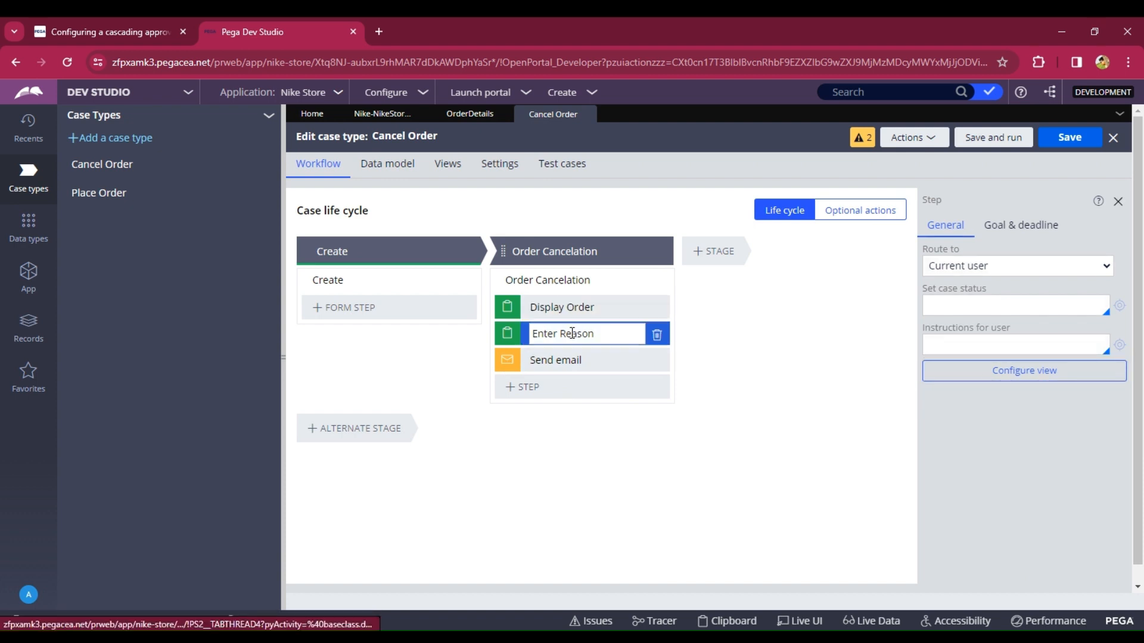
pyautogui.click(569, 333)
pyautogui.click(1019, 371)
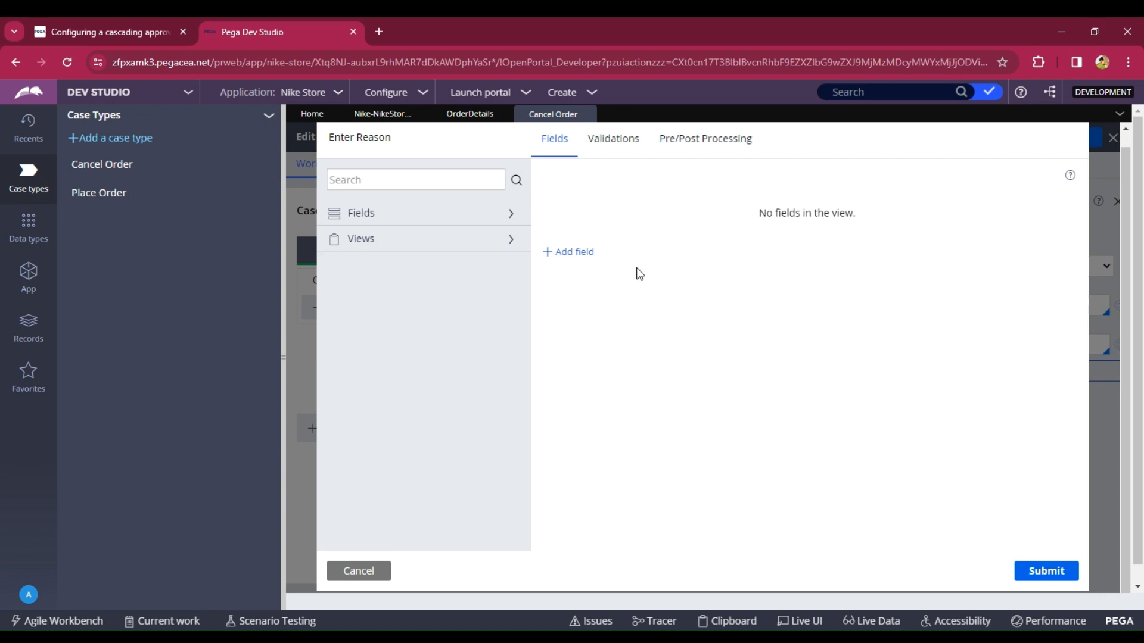
pyautogui.click(586, 252)
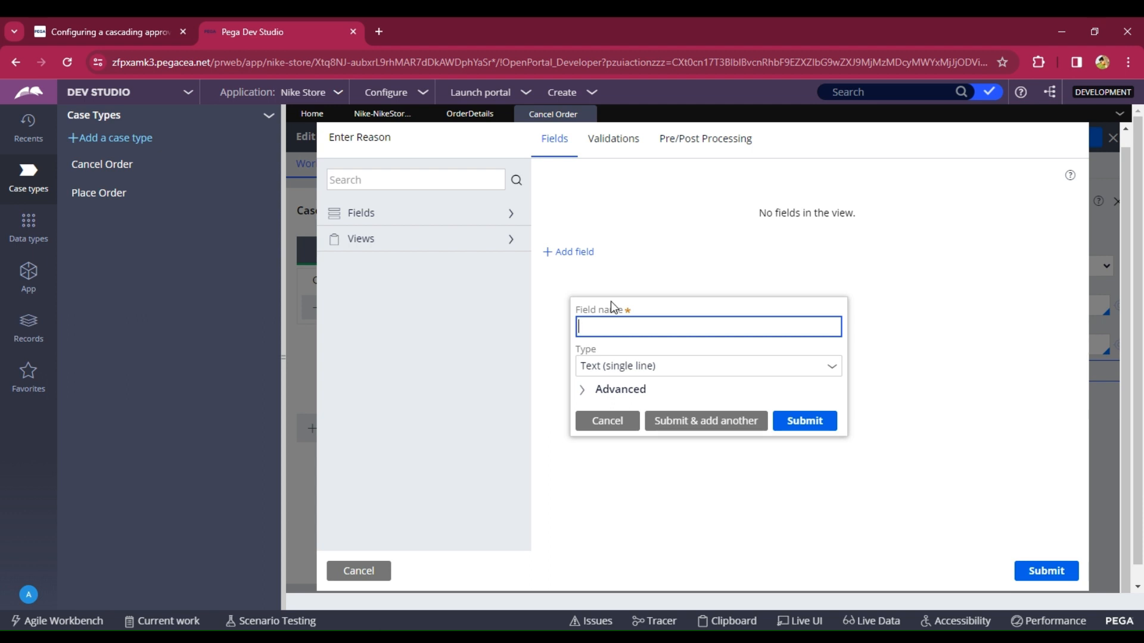
pyautogui.write('Comment')
pyautogui.click(808, 426)
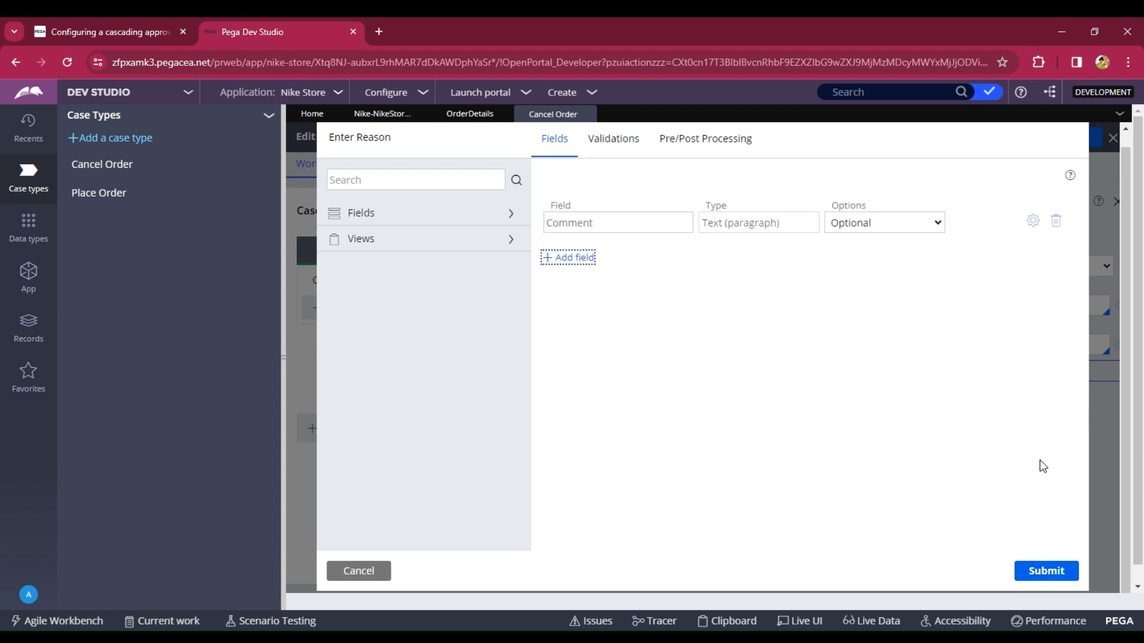
pyautogui.scroll(-2, 1042, 467)
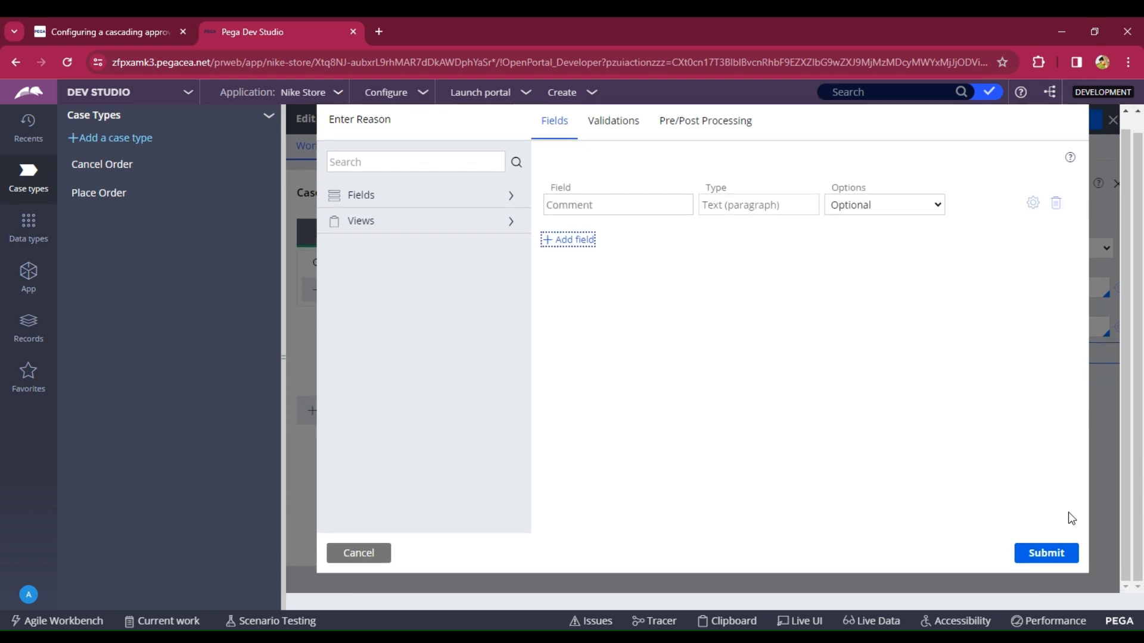
pyautogui.click(1055, 554)
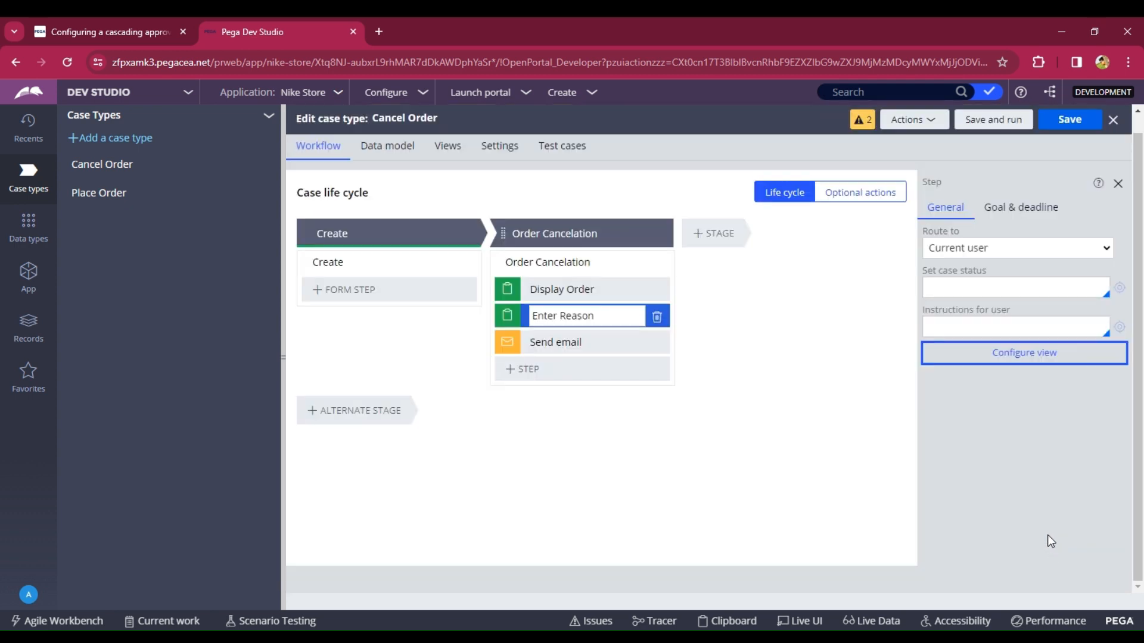
# - Save the Cancel Order case type and launch the Nike portal
pyautogui.click(1066, 125)
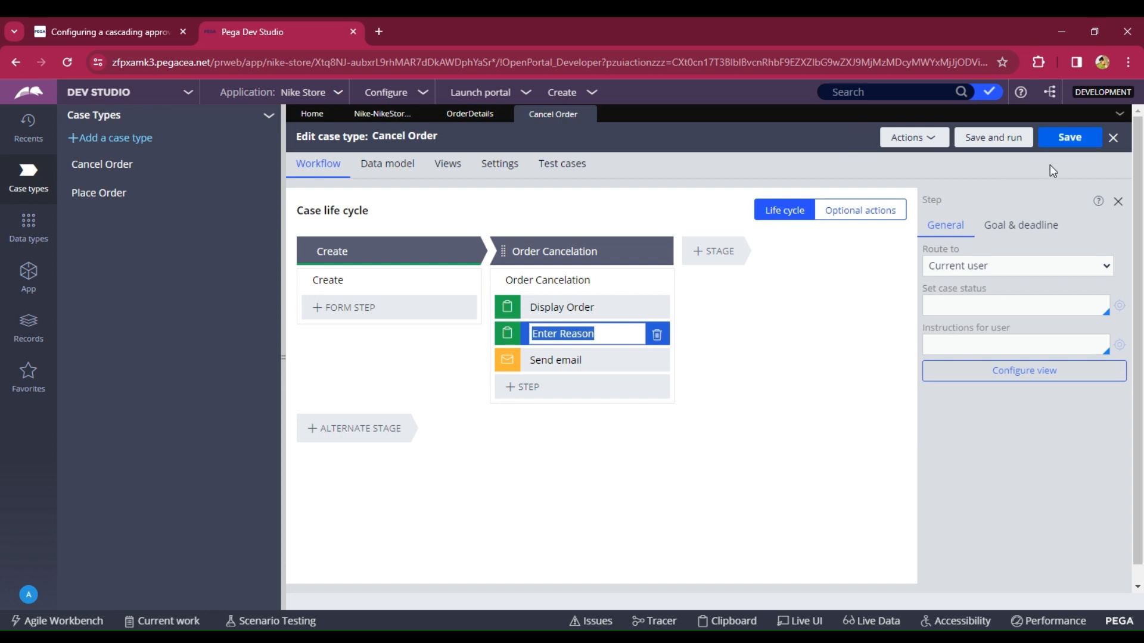
pyautogui.click(1069, 138)
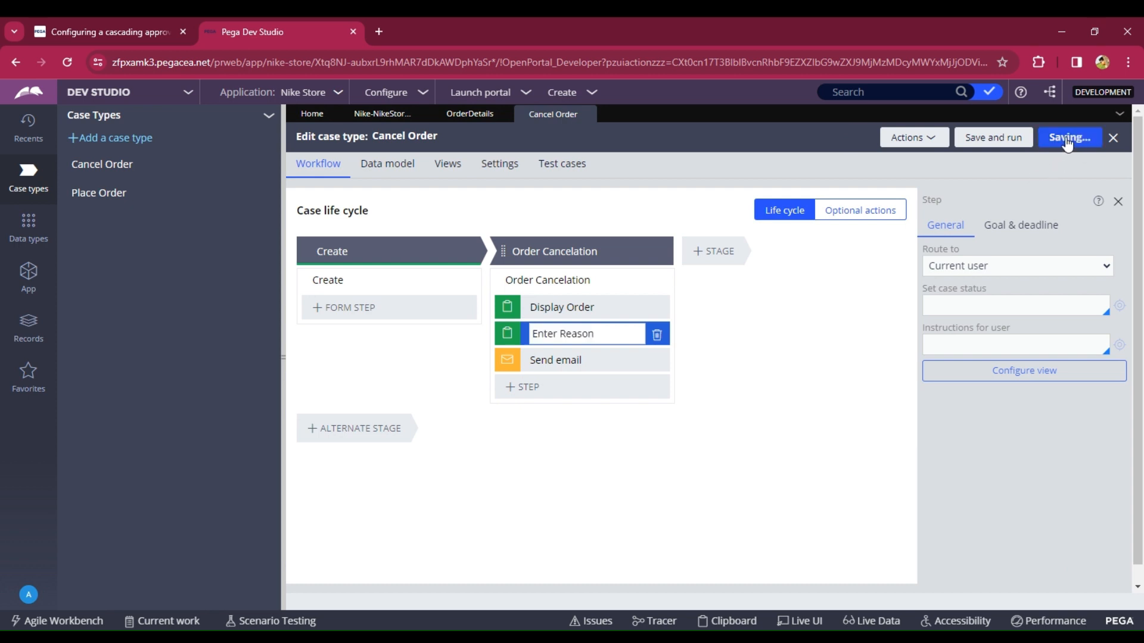
pyautogui.click(484, 94)
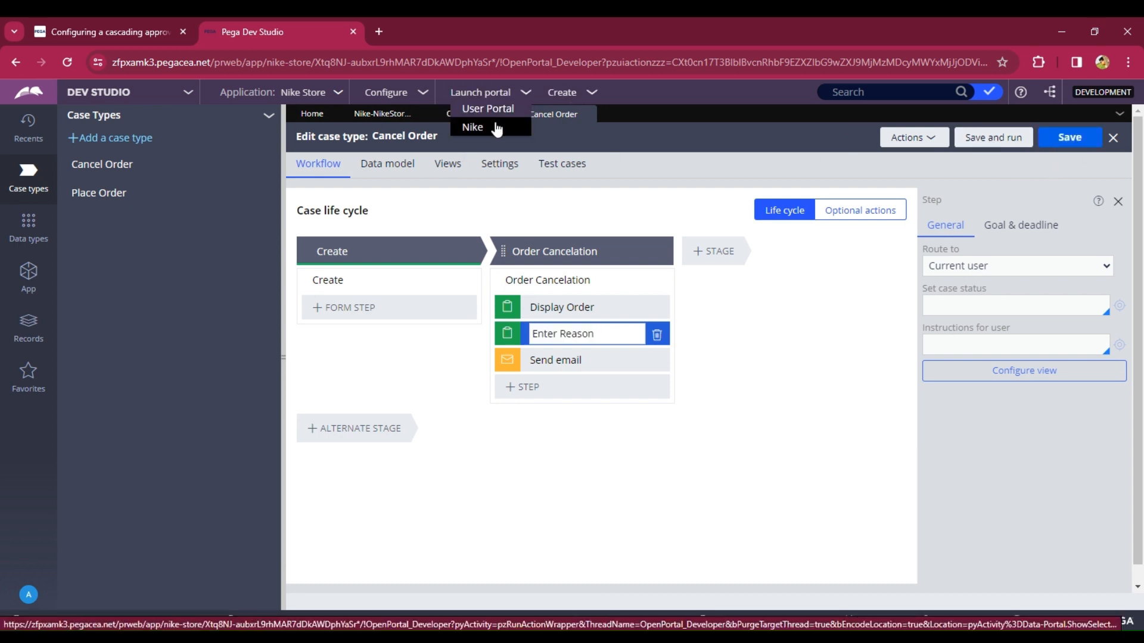
pyautogui.click(497, 123)
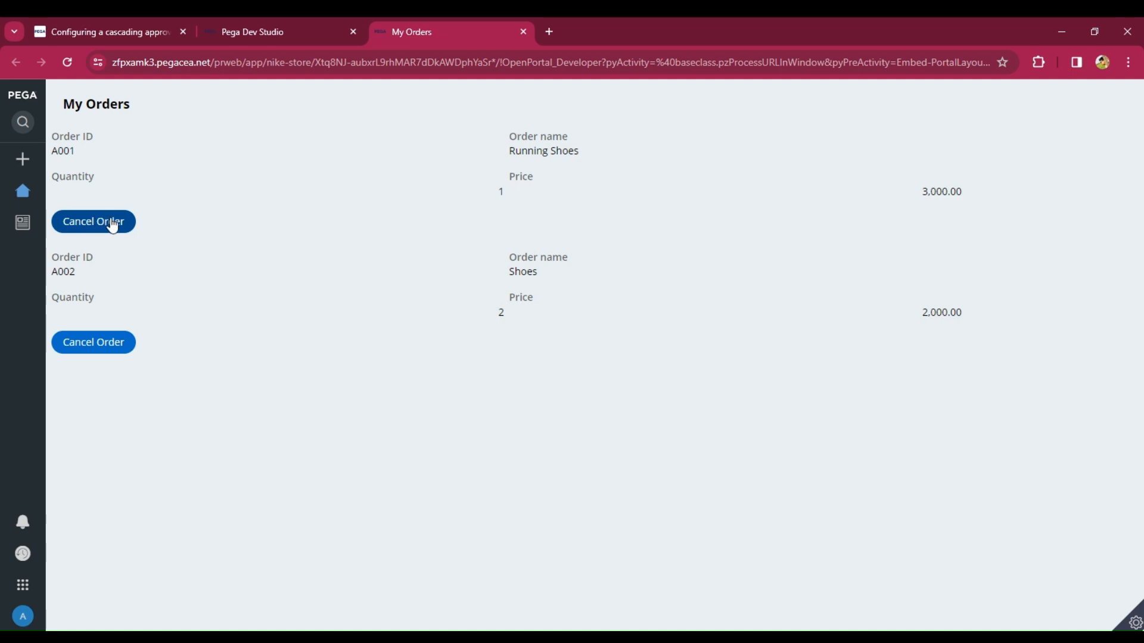
pyautogui.click(240, 23)
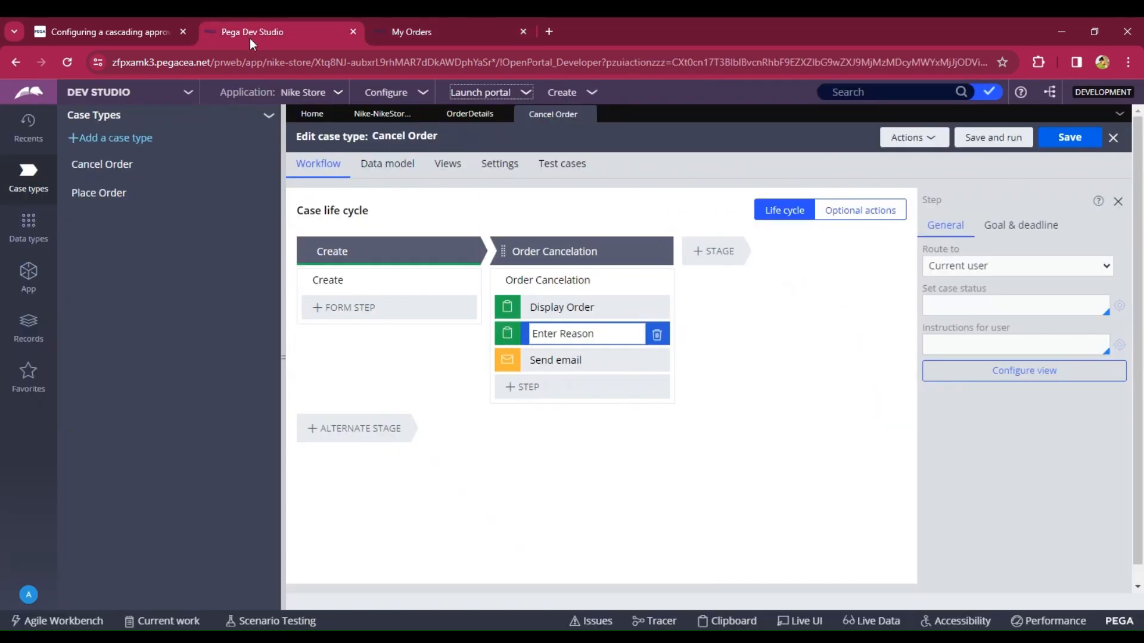
pyautogui.click(392, 24)
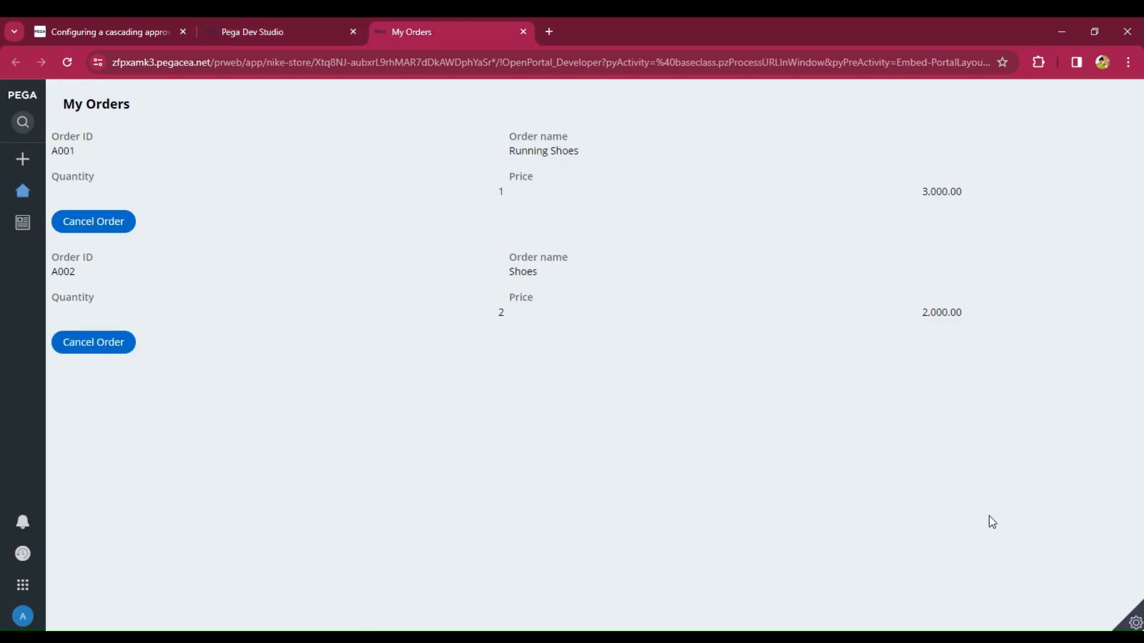
# - Inspect the My Orders page's order layout and Cancel Order button with the Live UI tool
pyautogui.click(1134, 623)
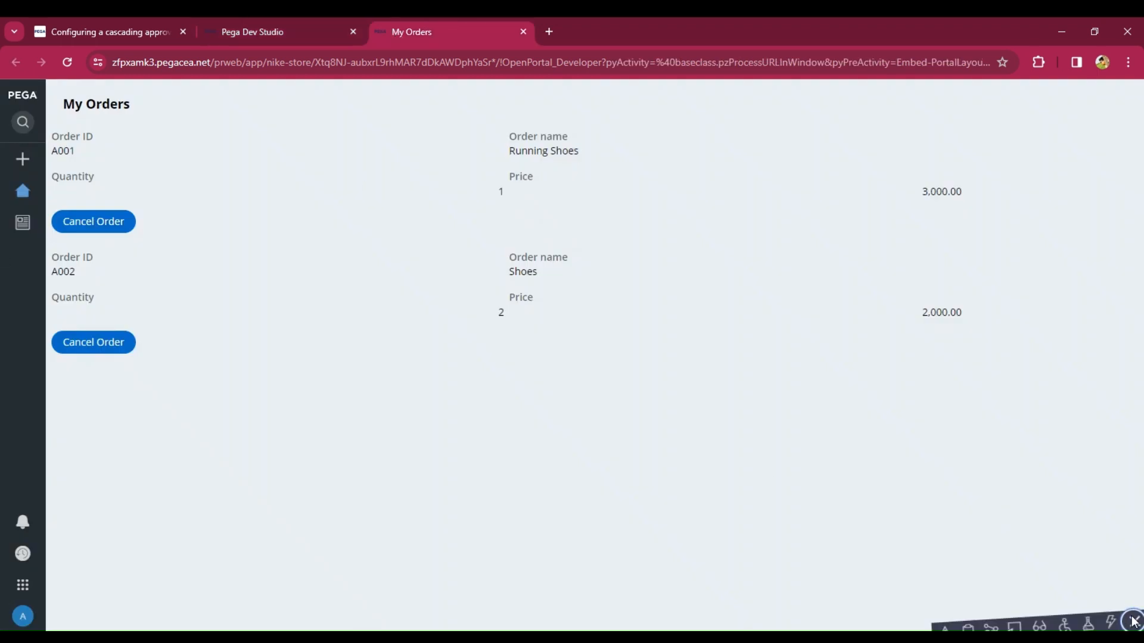
pyautogui.click(1015, 622)
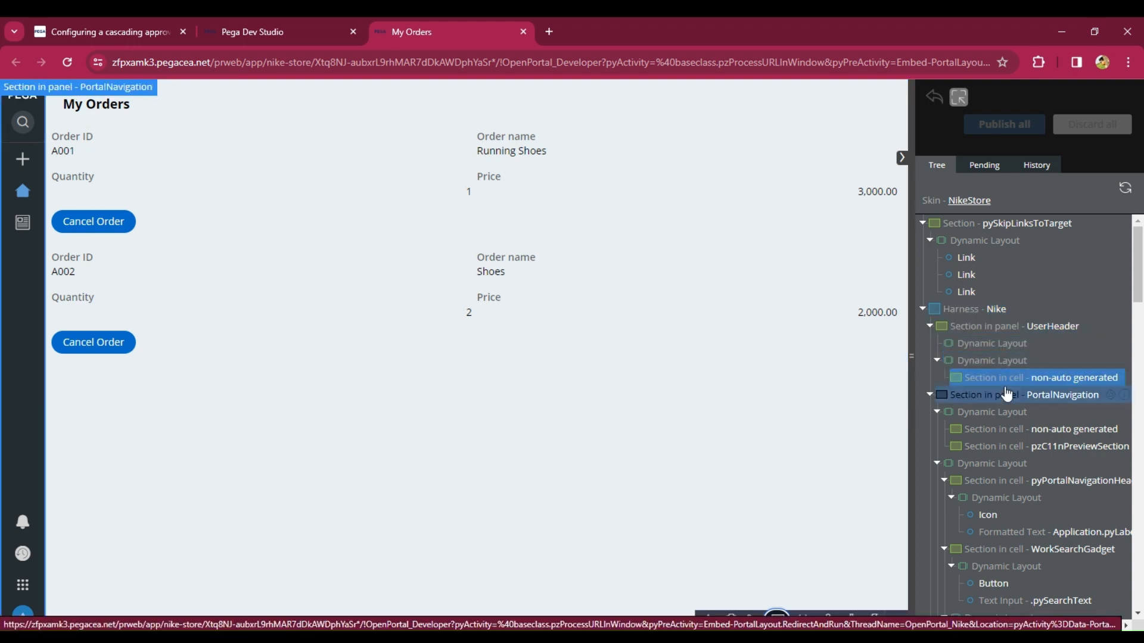
pyautogui.scroll(-1, 1008, 427)
pyautogui.scroll(-1, 1008, 427)
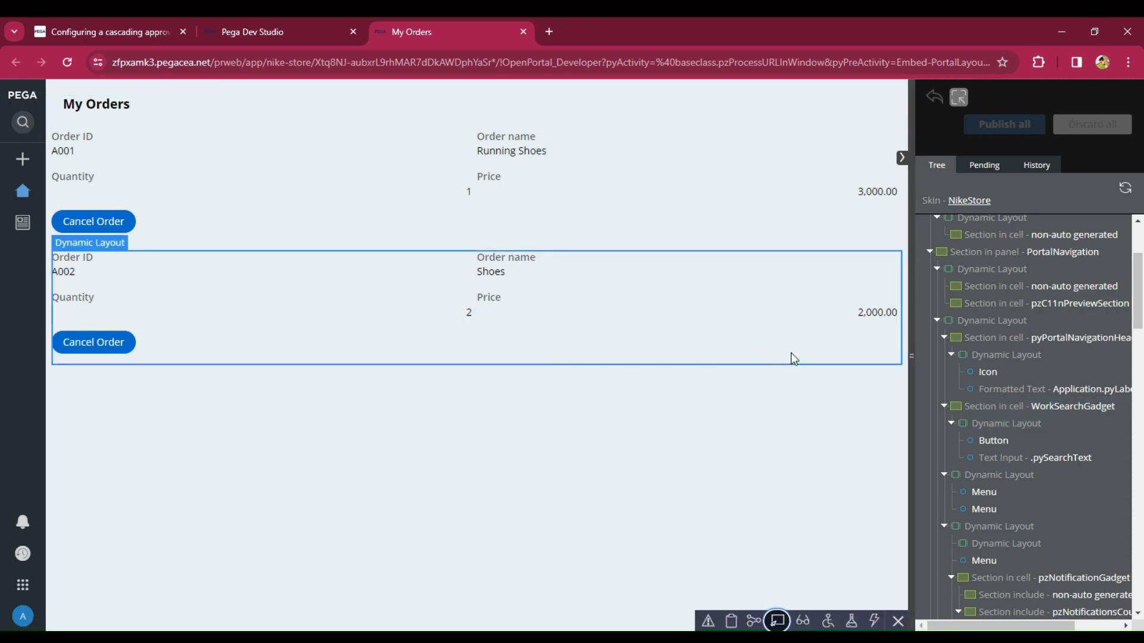
pyautogui.click(904, 352)
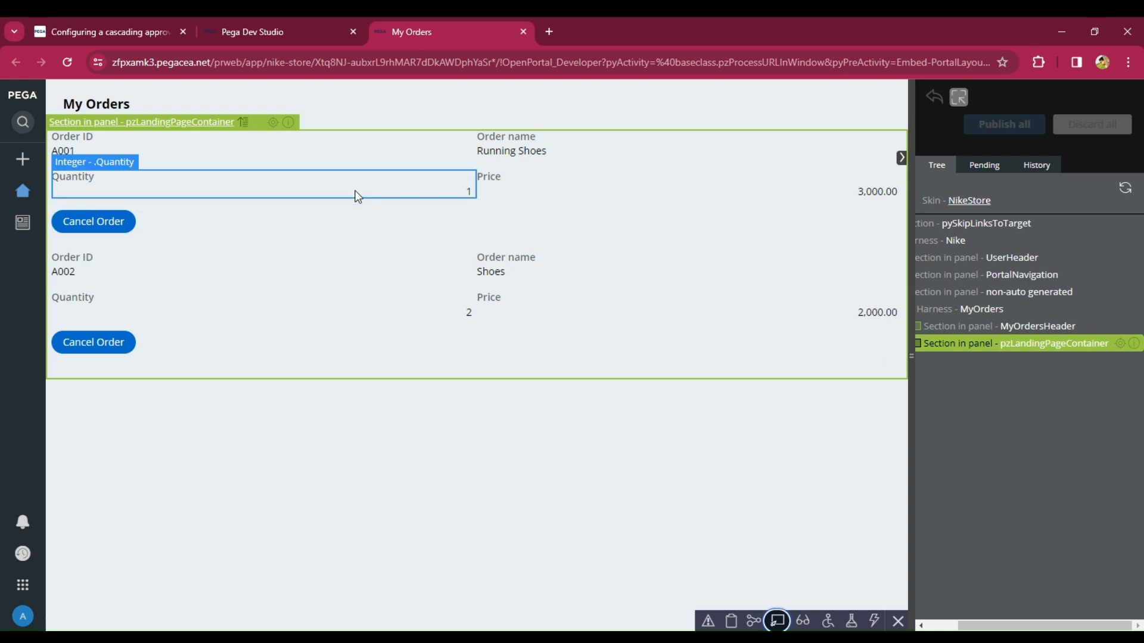
pyautogui.click(381, 168)
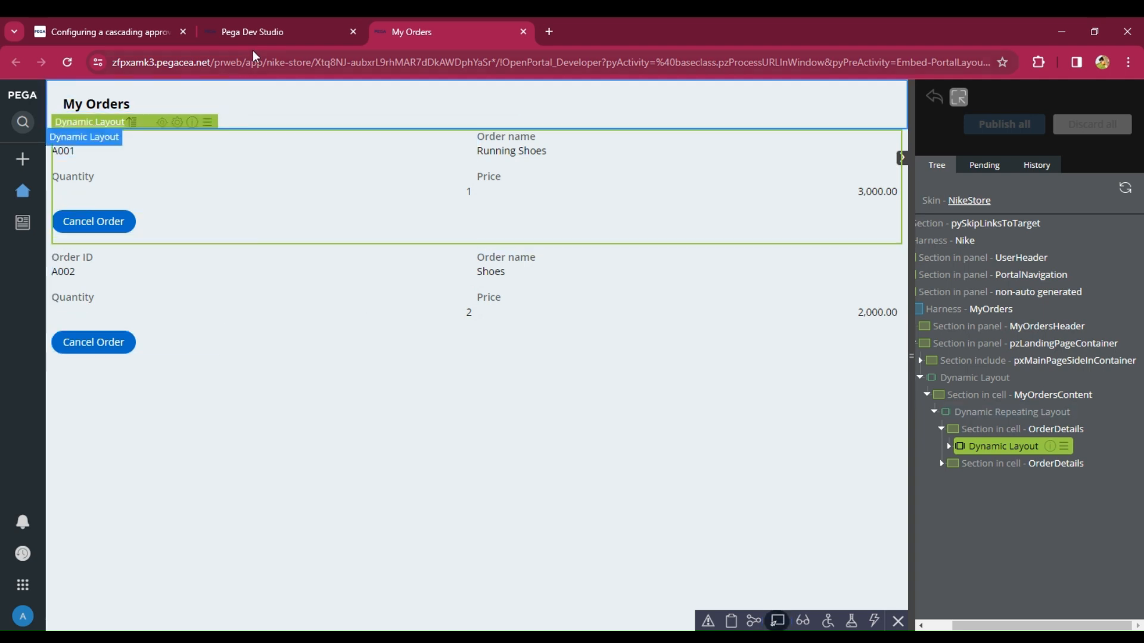
# - Add a Create work action to the Cancel Order button's click event in the Order Details section
pyautogui.click(263, 30)
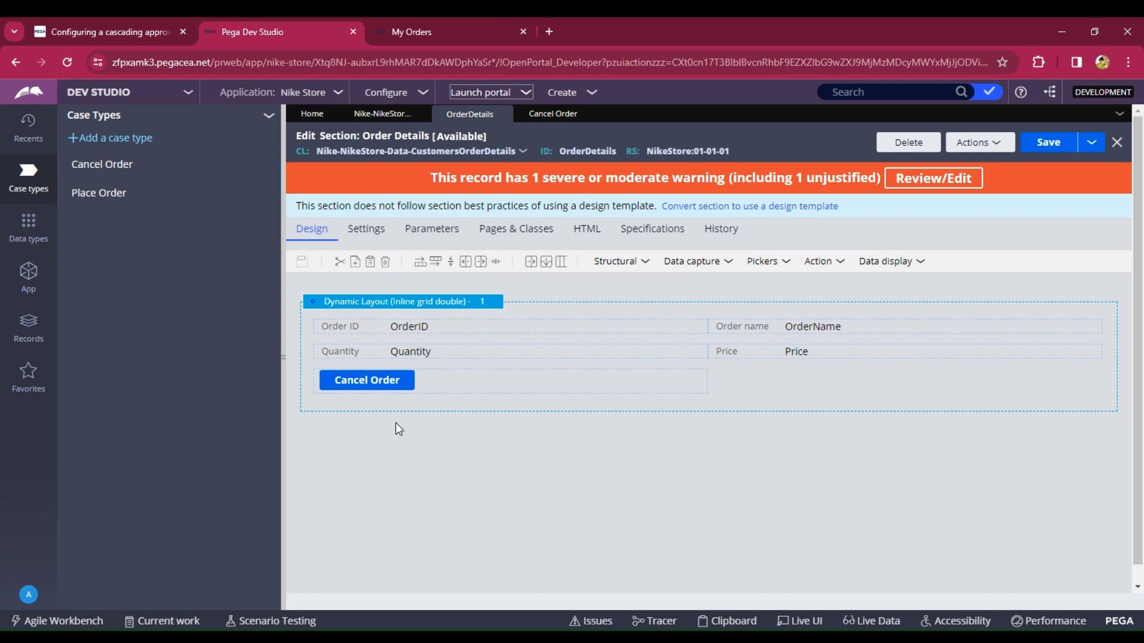
pyautogui.click(371, 391)
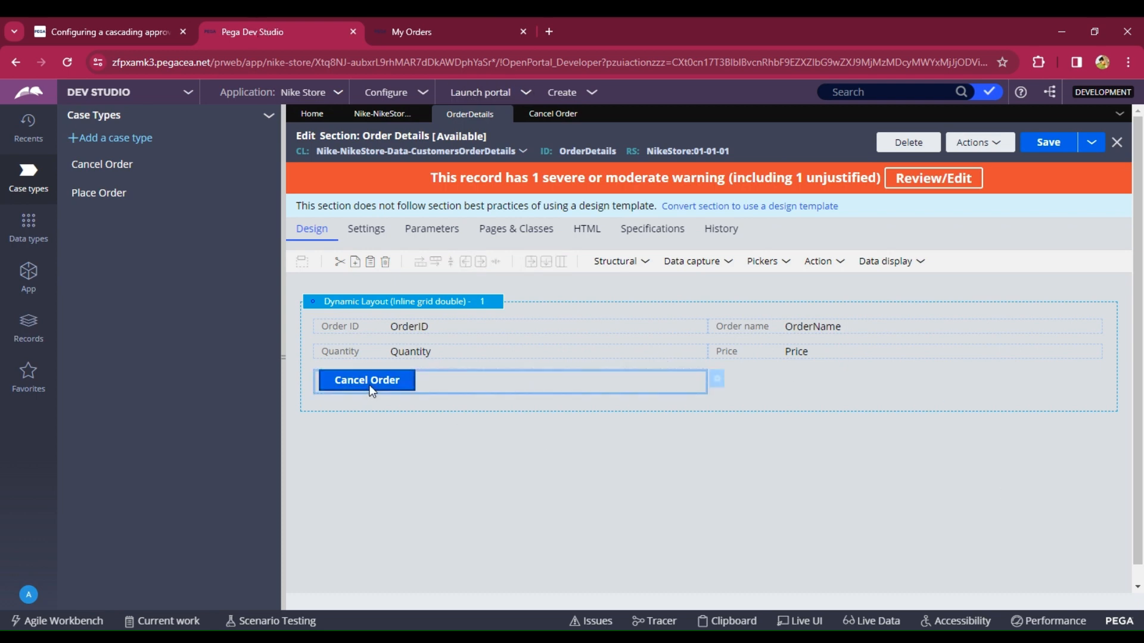
pyautogui.doubleClick(370, 388)
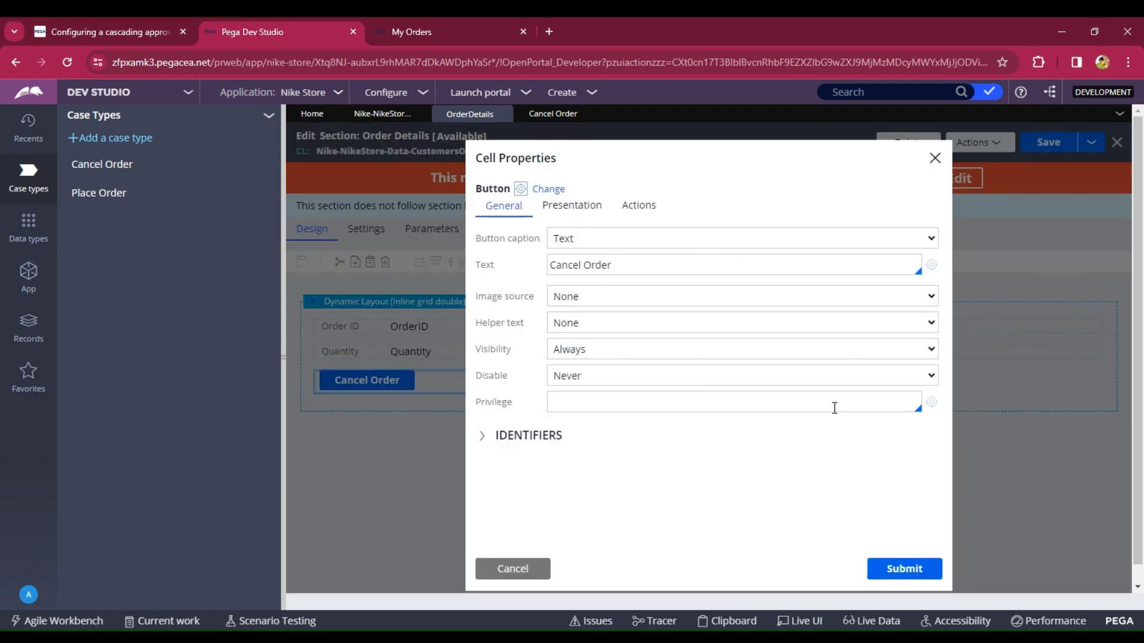
pyautogui.click(641, 208)
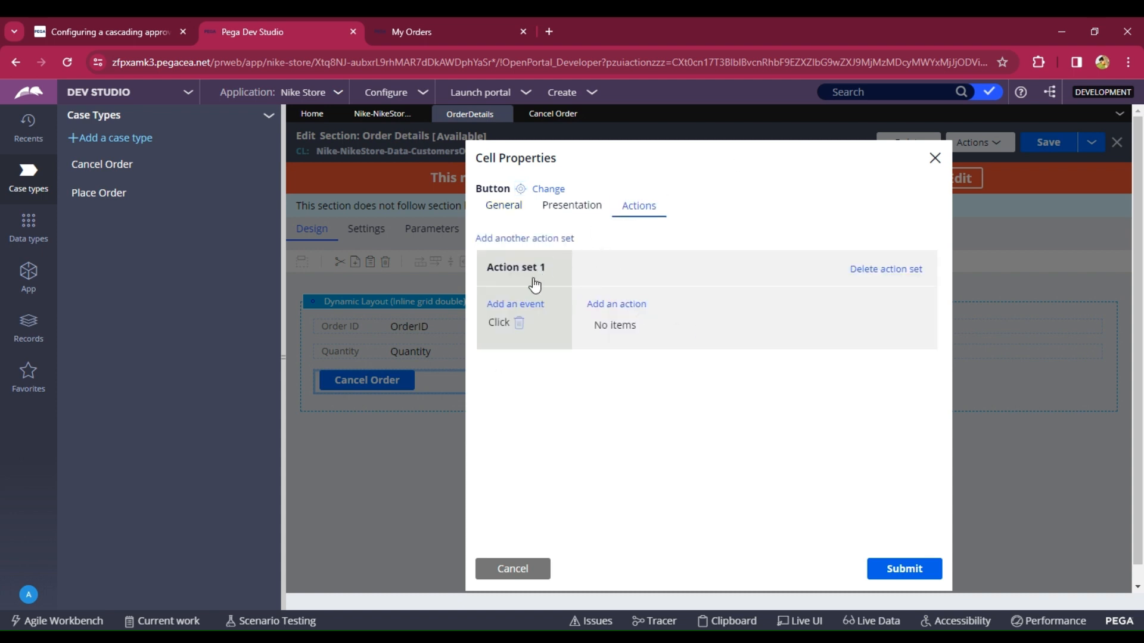
pyautogui.click(615, 306)
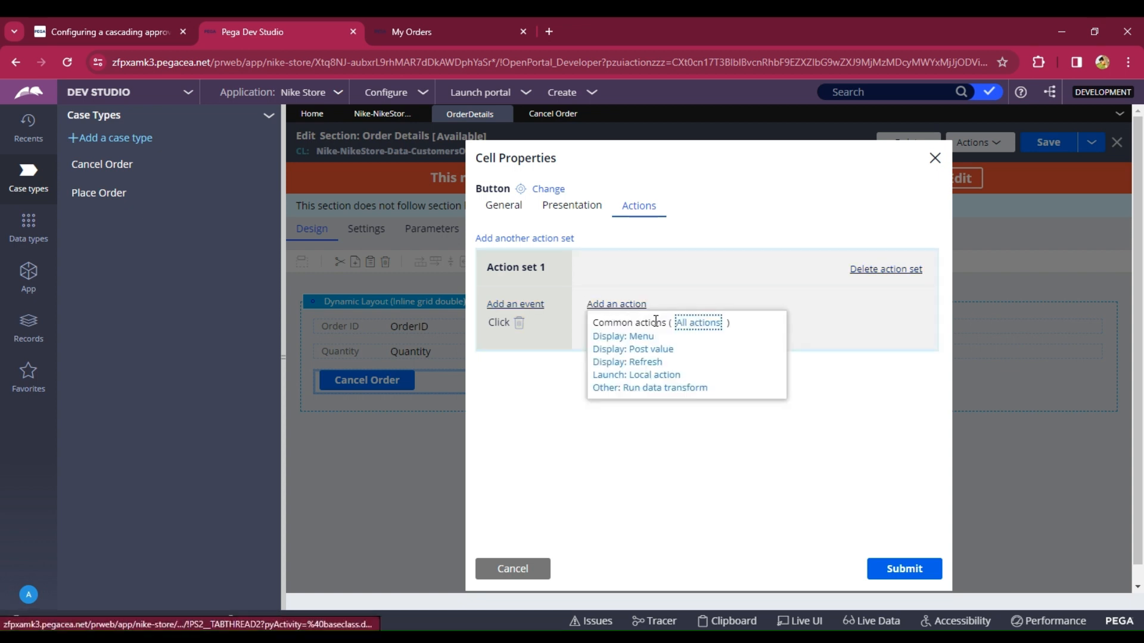
pyautogui.click(697, 325)
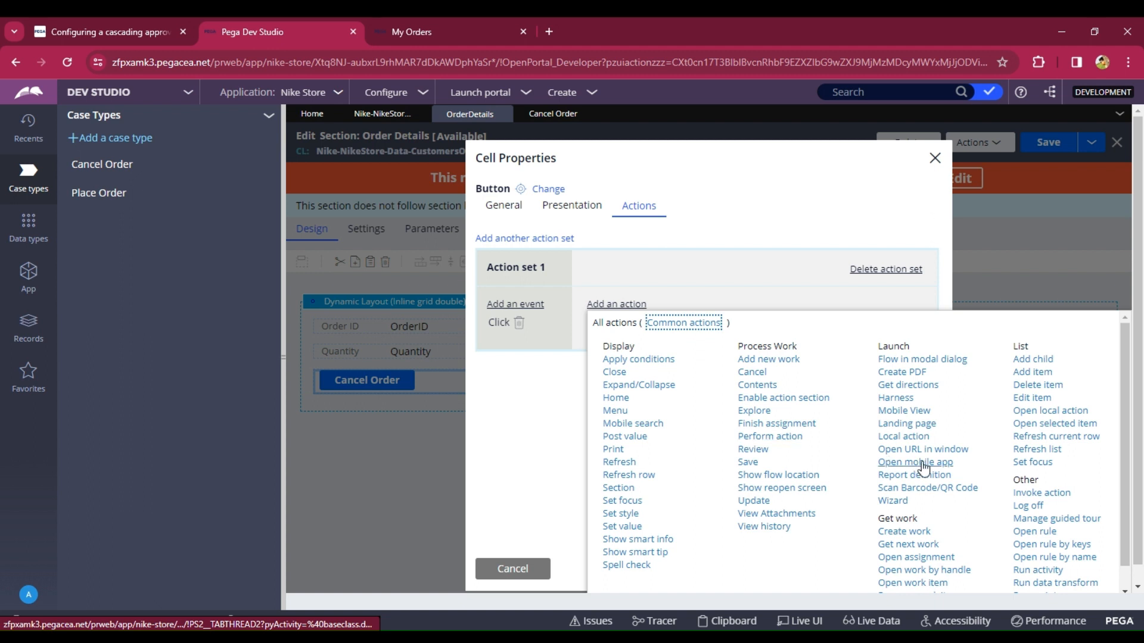
pyautogui.scroll(-1, 927, 470)
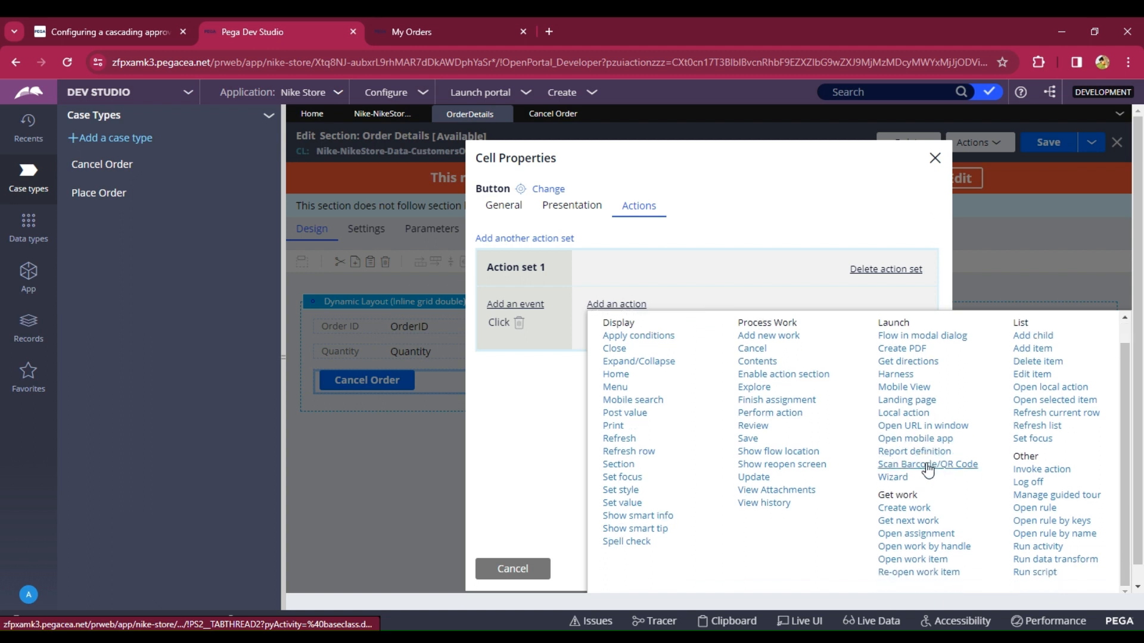
pyautogui.click(904, 509)
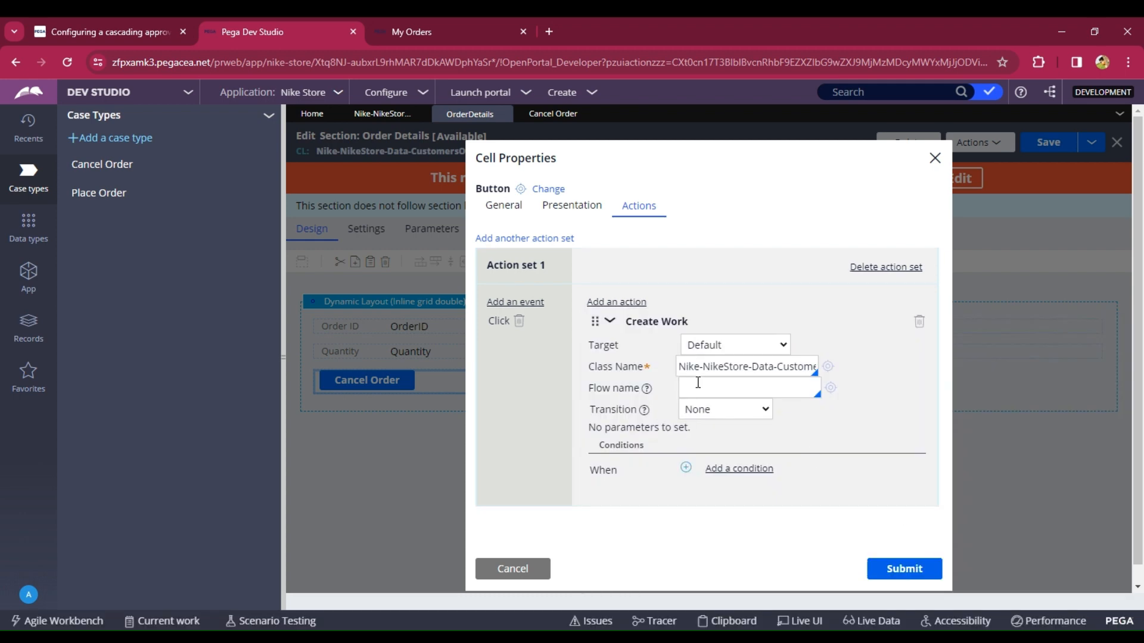
# - Set the Create Work action's class name to Nike-NikeStore-Work-CancelOrder and submit the button's cell properties
pyautogui.moveTo(770, 368); pyautogui.dragTo(774, 366)
pyautogui.press('Right')
pyautogui.press('Right')
pyautogui.press('Right')
pyautogui.press('Right')
pyautogui.press('Right')
pyautogui.press('Right')
pyautogui.press('Right')
pyautogui.press('Right')
pyautogui.press('Right')
pyautogui.press('Right')
pyautogui.press('Right')
pyautogui.press('Right')
pyautogui.press('Right')
pyautogui.press('Right')
pyautogui.press('Right')
pyautogui.press('Right')
pyautogui.press('Right')
pyautogui.press('Right')
pyautogui.press('Right')
pyautogui.press('Right')
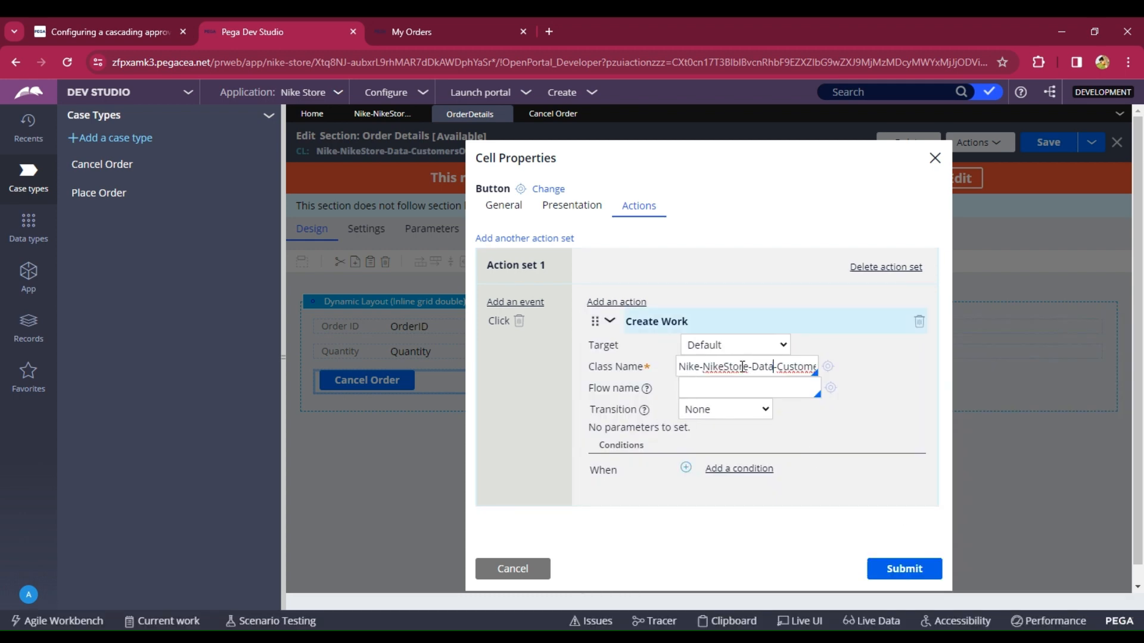
pyautogui.press('BackSpace')
pyautogui.press('BackSpace')
pyautogui.press('BackSpace')
pyautogui.press('BackSpace')
pyautogui.press('BackSpace')
pyautogui.press('BackSpace')
pyautogui.press('BackSpace')
pyautogui.press('BackSpace')
pyautogui.press('BackSpace')
pyautogui.press('BackSpace')
pyautogui.press('BackSpace')
pyautogui.press('BackSpace')
pyautogui.press('BackSpace')
pyautogui.press('BackSpace')
pyautogui.press('BackSpace')
pyautogui.press('BackSpace')
pyautogui.press('BackSpace')
pyautogui.press('BackSpace')
pyautogui.press('BackSpace')
pyautogui.press('BackSpace')
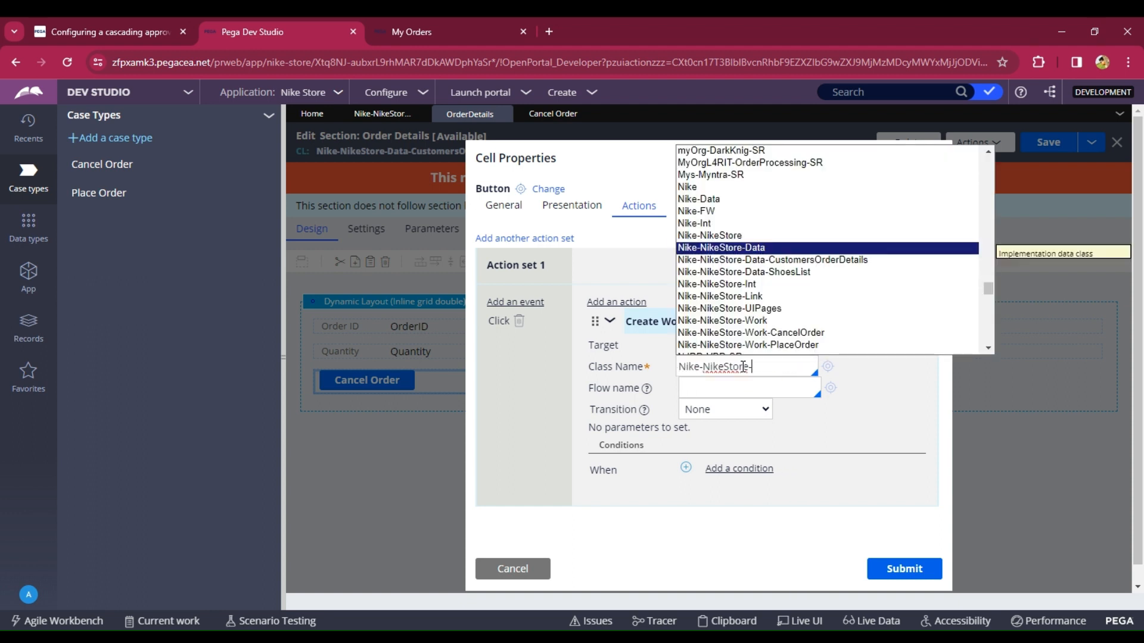
pyautogui.press('Down')
pyautogui.press('Down')
pyautogui.press('Down')
pyautogui.press('Down')
pyautogui.press('Down')
pyautogui.press('Down')
pyautogui.press('Down')
pyautogui.press('Down')
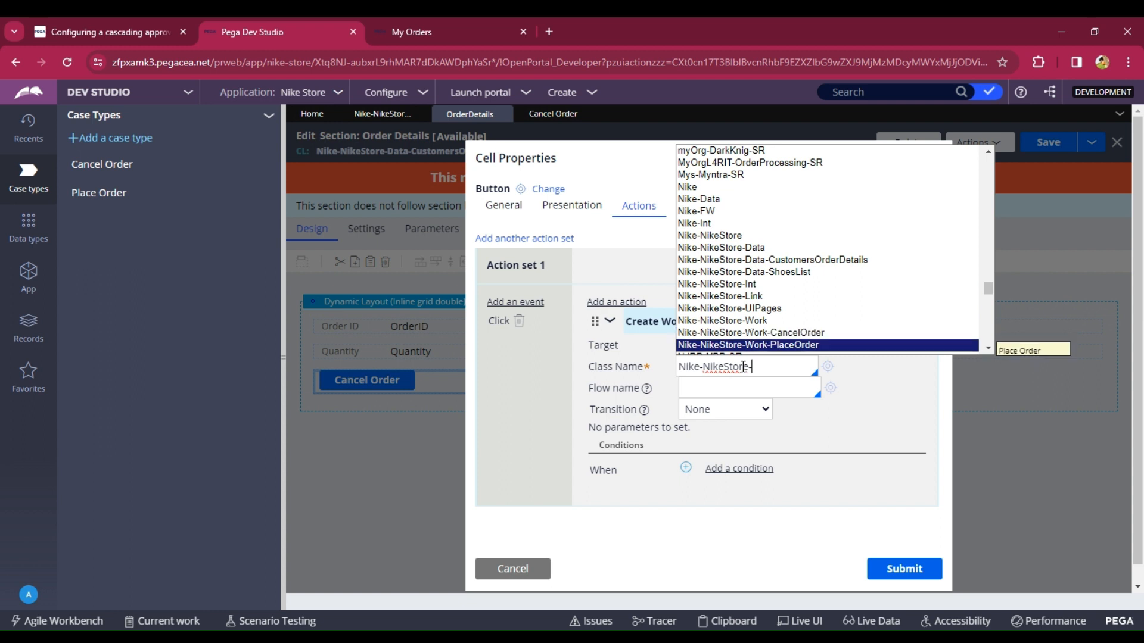
pyautogui.press('Up')
pyautogui.press('Return')
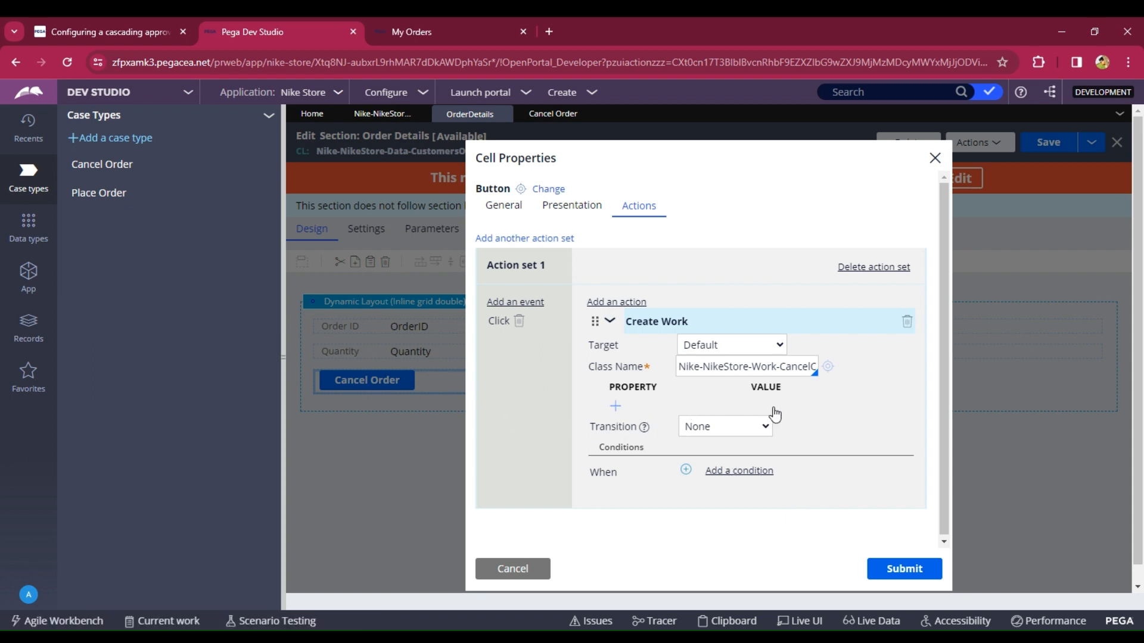
pyautogui.click(903, 570)
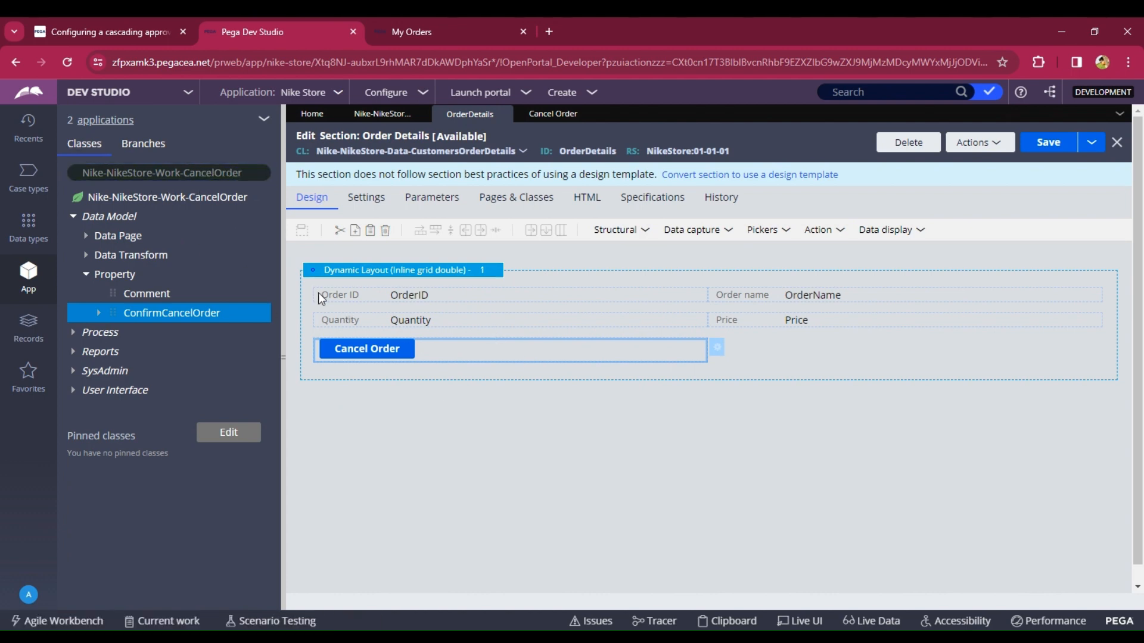
# - Create and save a new Text property labelled Order ID in the Nike-NikeStore-Work-CancelOrder class
pyautogui.click(148, 199)
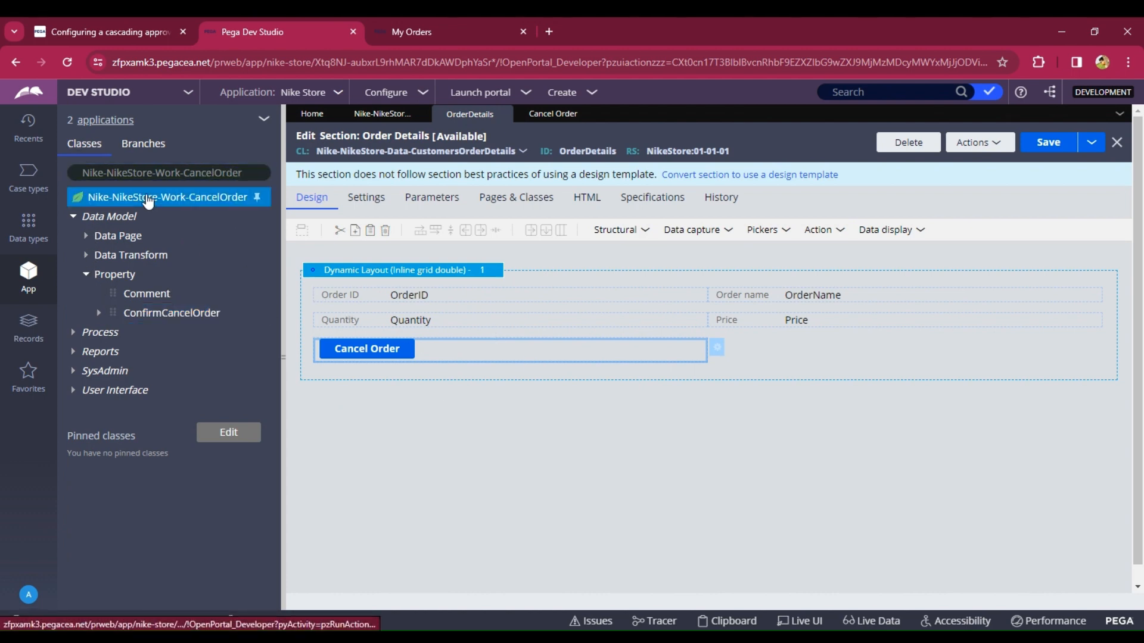
pyautogui.rightClick(148, 201)
pyautogui.moveTo(156, 218)
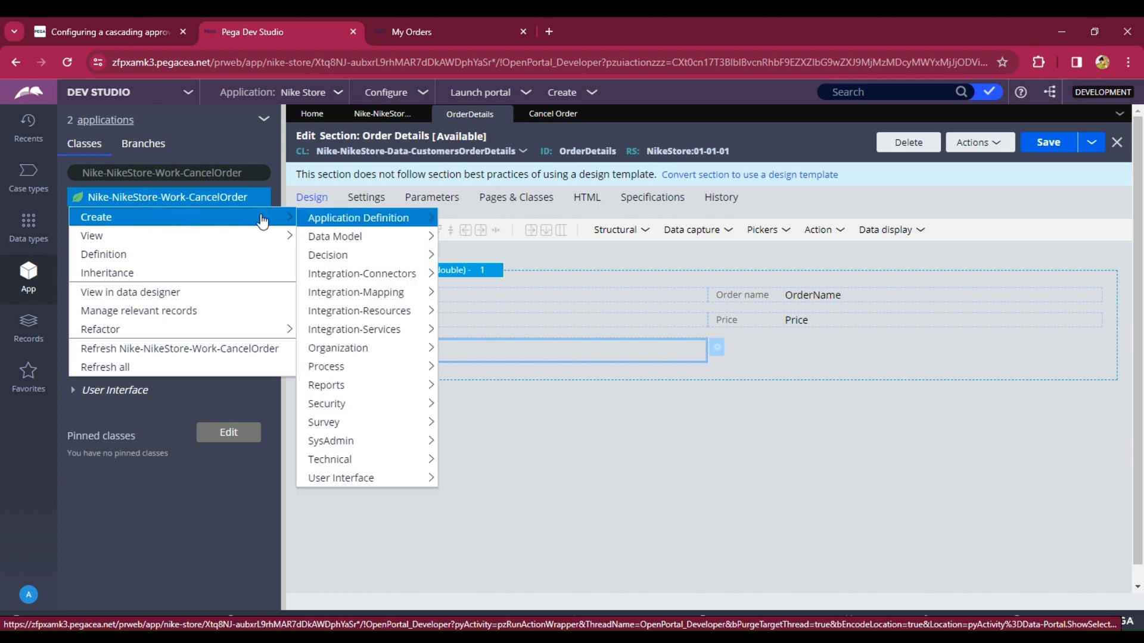
pyautogui.moveTo(314, 225)
pyautogui.moveTo(322, 254)
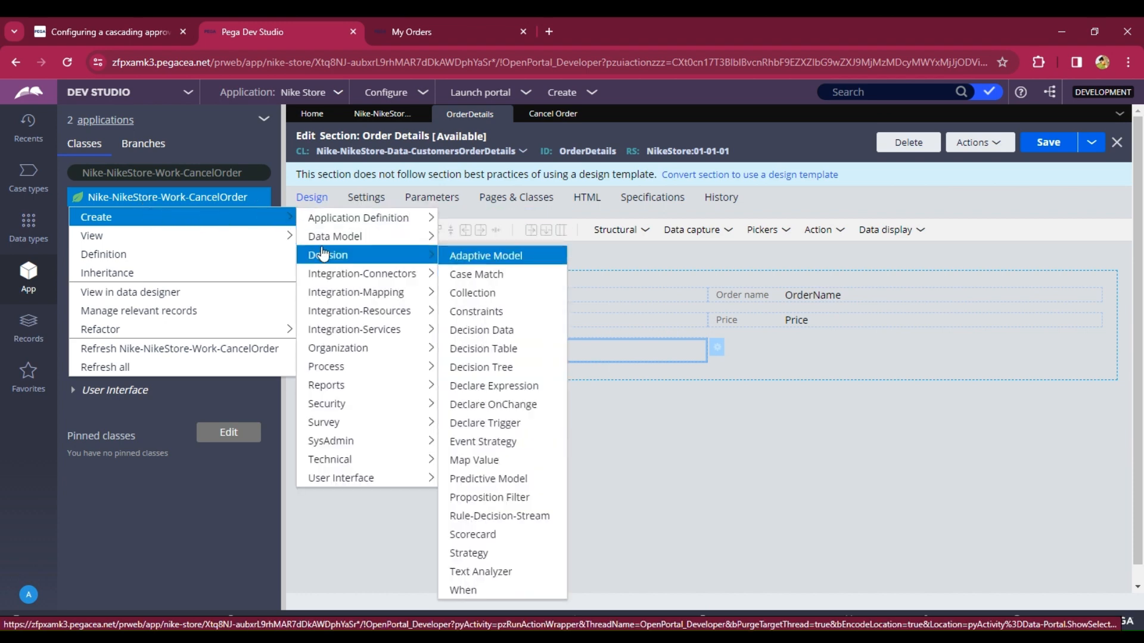
pyautogui.moveTo(384, 238)
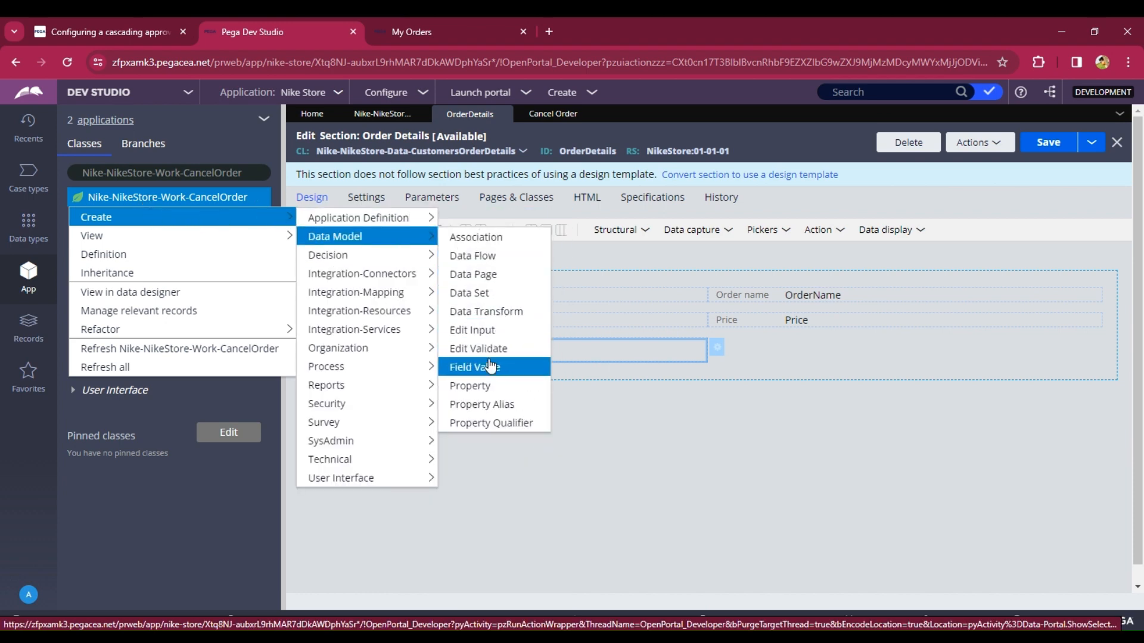
pyautogui.click(488, 384)
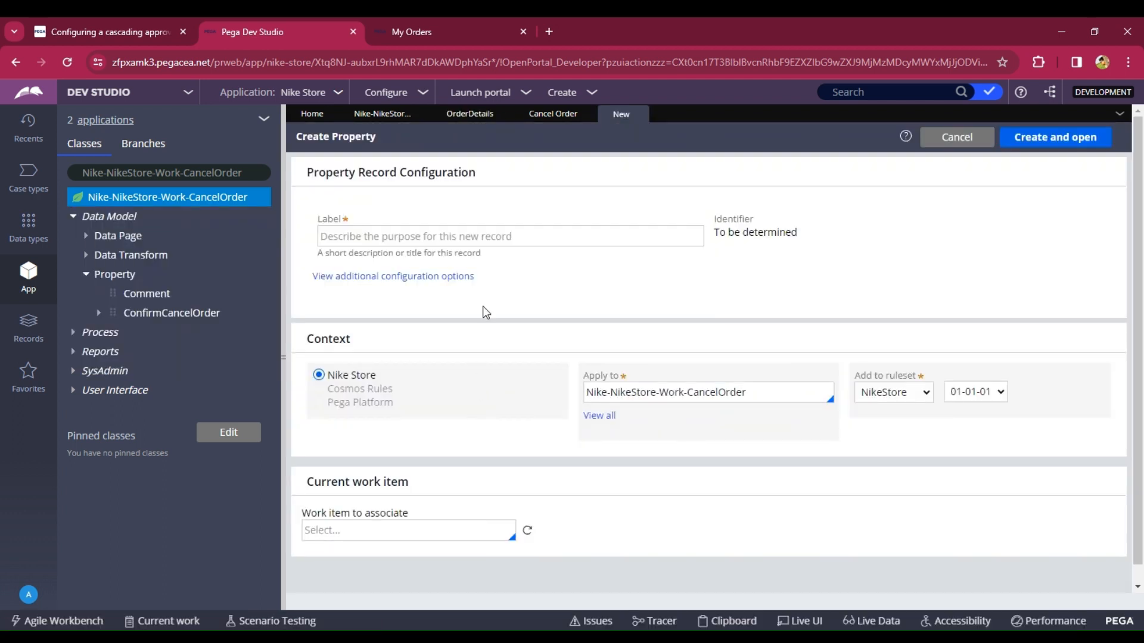
pyautogui.click(468, 234)
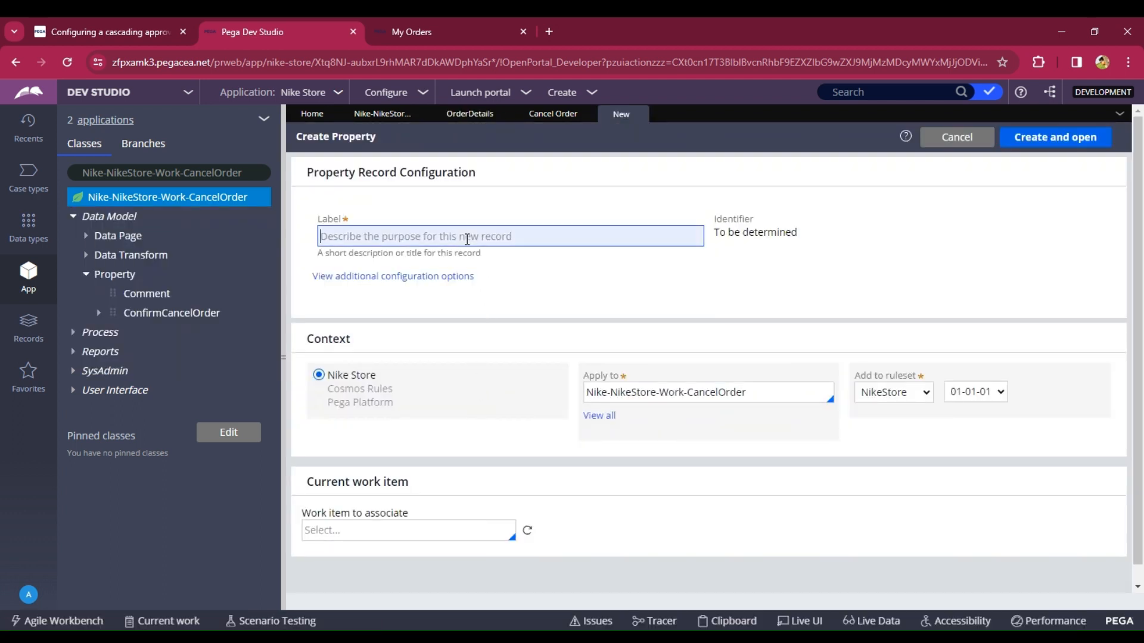
pyautogui.write('Order ID')
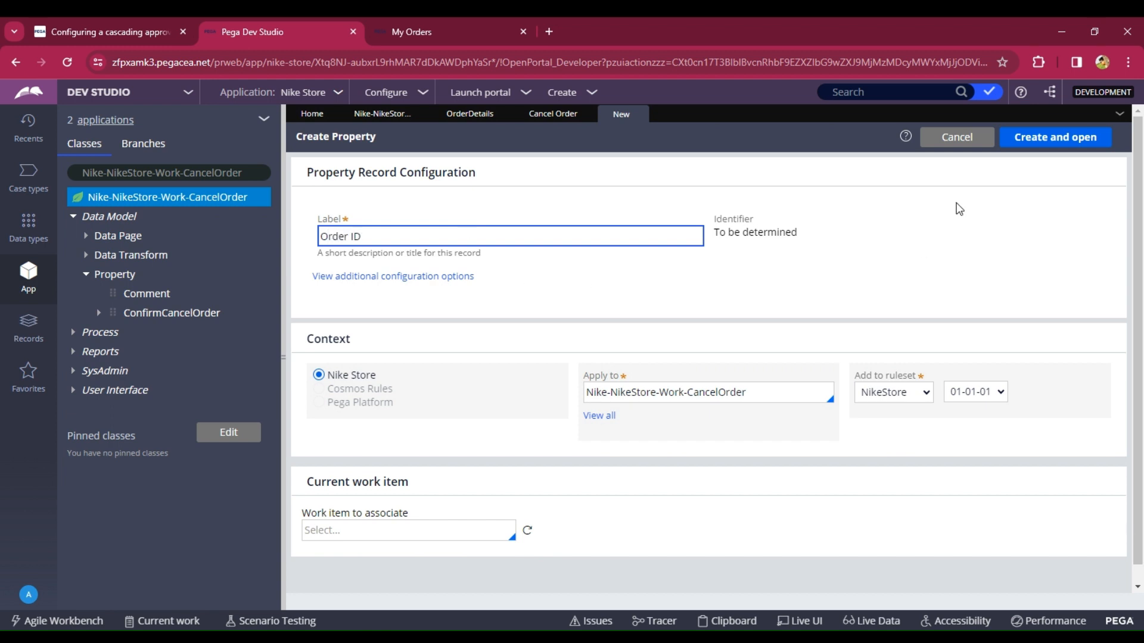
pyautogui.click(1033, 144)
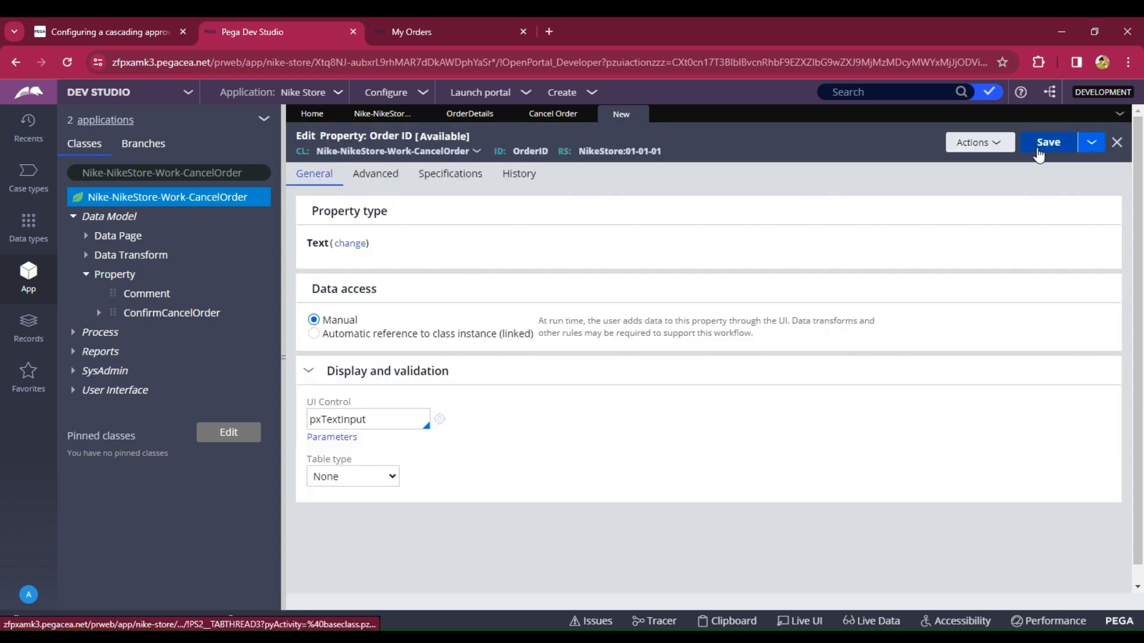
pyautogui.click(1038, 150)
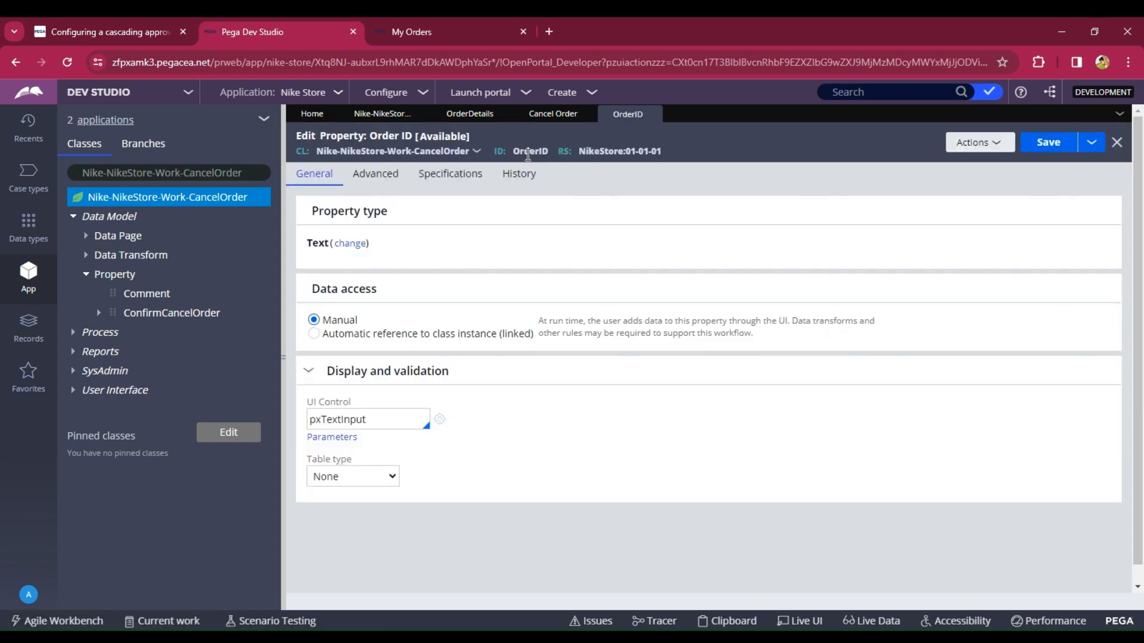
pyautogui.moveTo(515, 151); pyautogui.dragTo(547, 153)
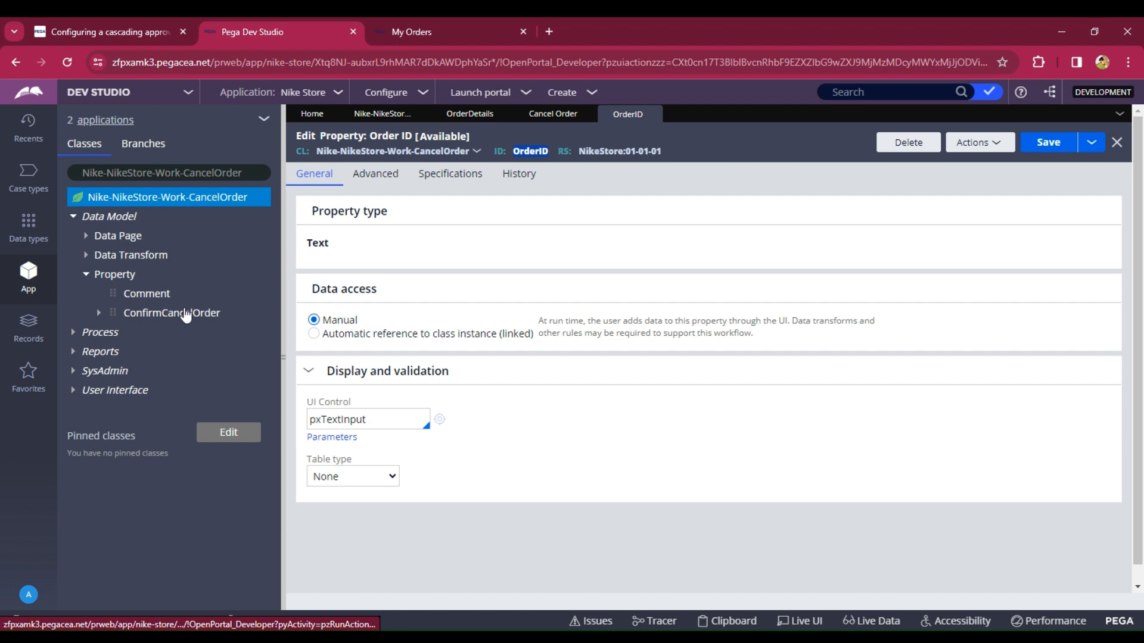
# - Make the ConfirmCancelOrder property refer to data page D_Customersorderdetails with OrderID parameter .OrderID, and save it
pyautogui.click(186, 313)
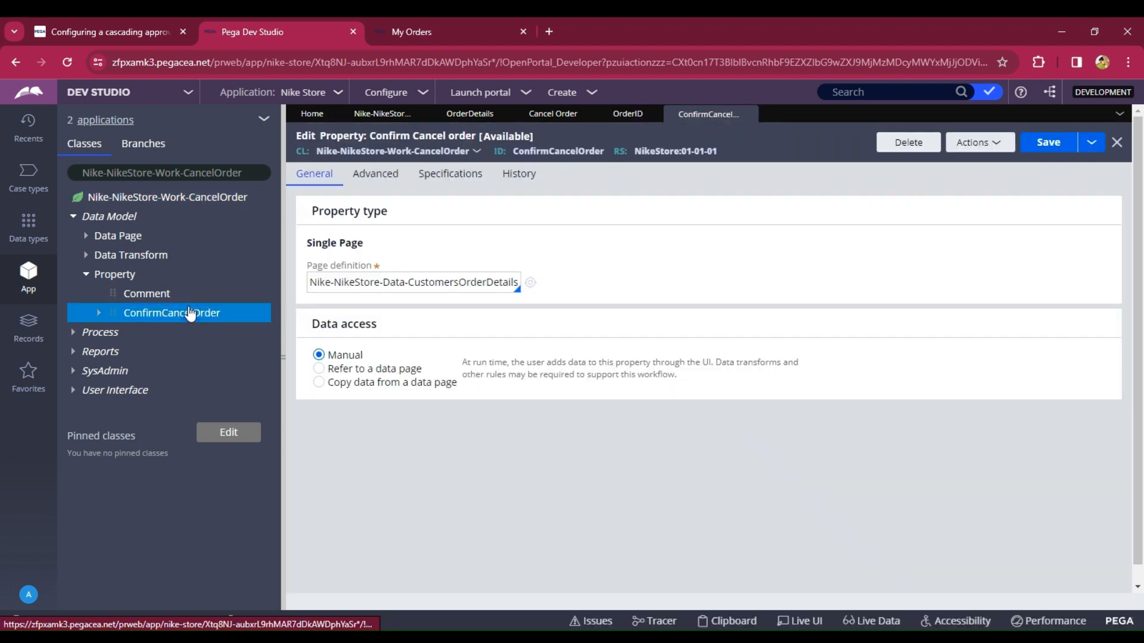
pyautogui.click(319, 369)
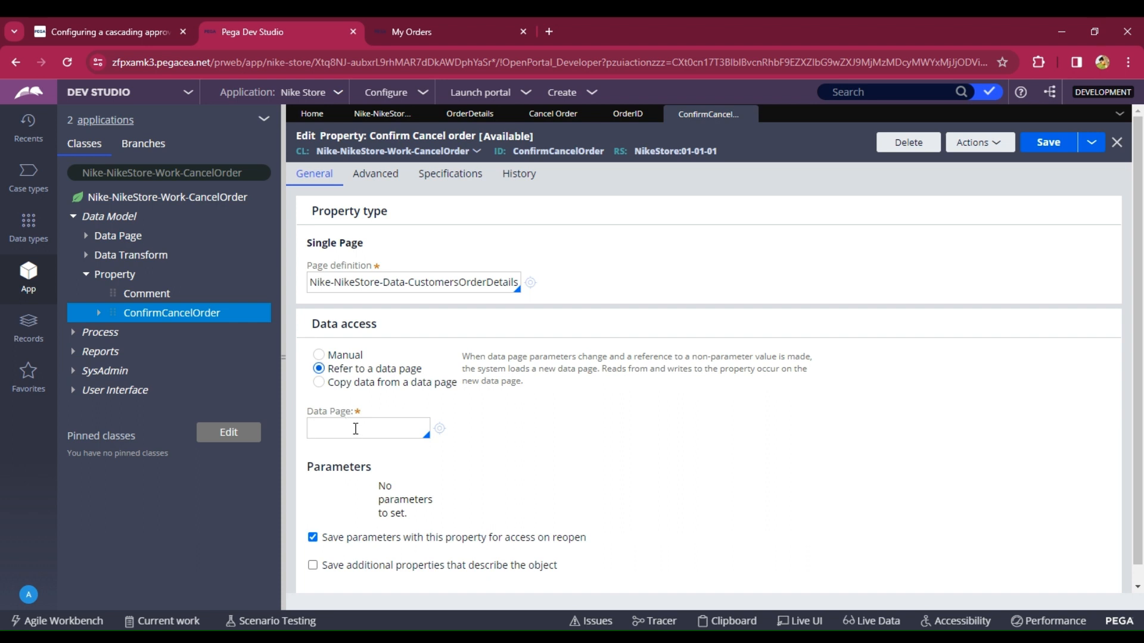
pyautogui.click(355, 429)
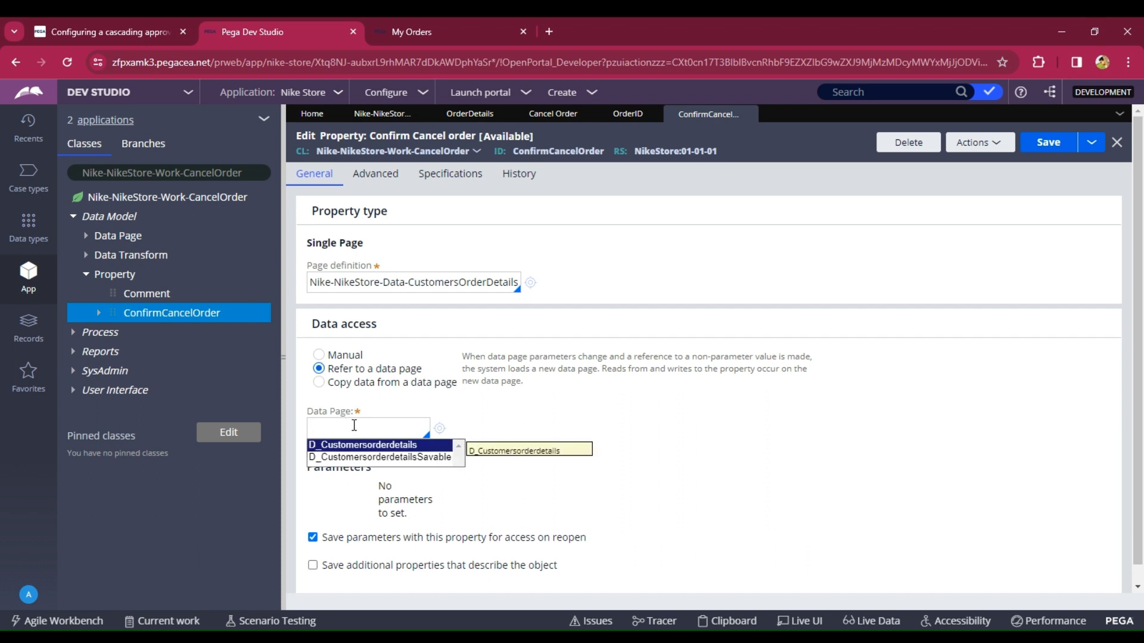
pyautogui.press('Return')
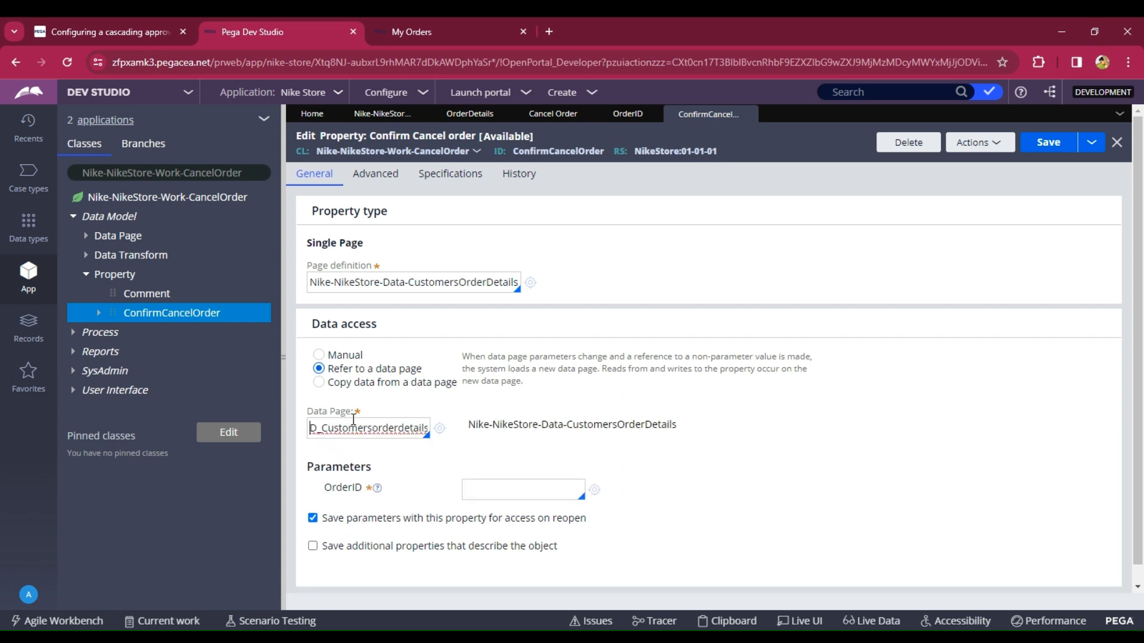
pyautogui.click(498, 486)
pyautogui.write('.OrderID')
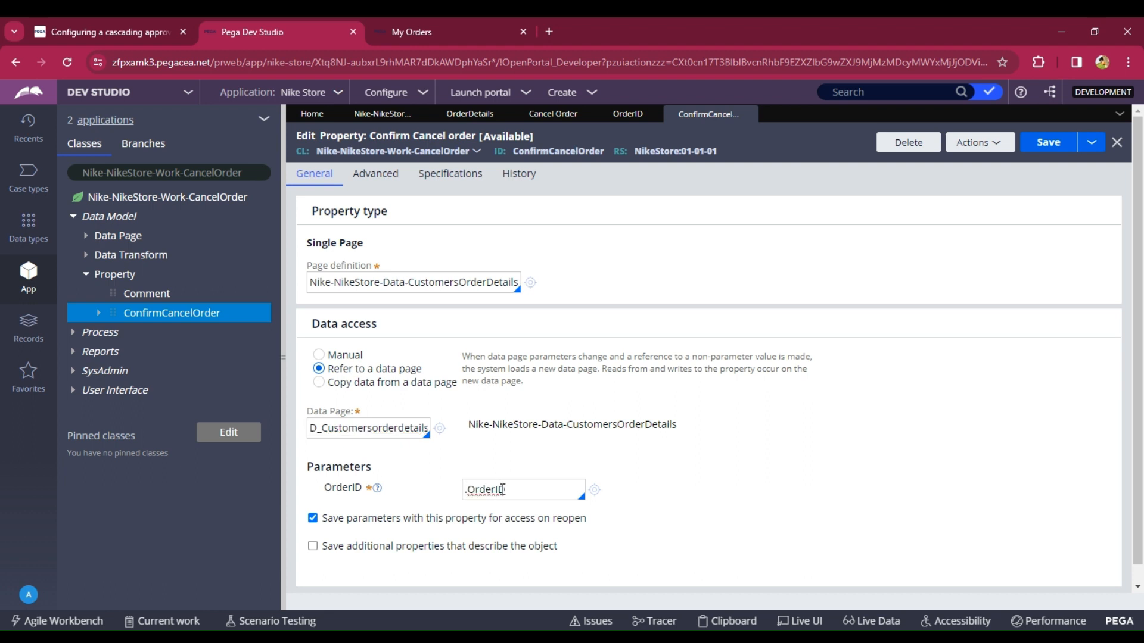
pyautogui.click(1042, 146)
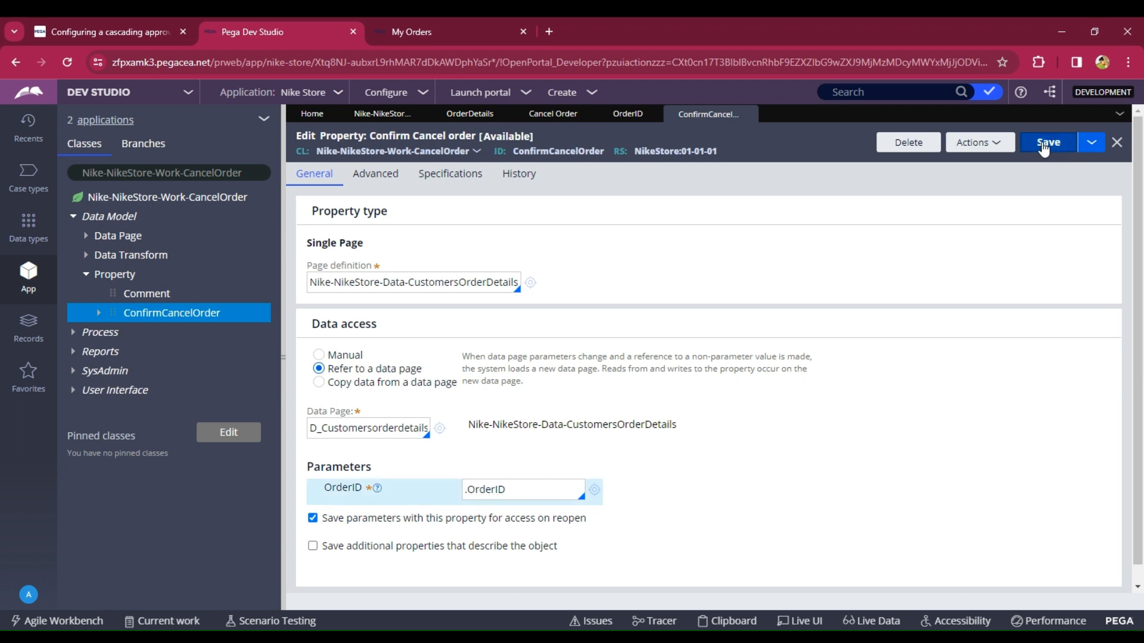
pyautogui.click(1042, 146)
# - Add a Run data transform action named DTOrder ID to the Cancel Order button and create that data transform
pyautogui.click(553, 113)
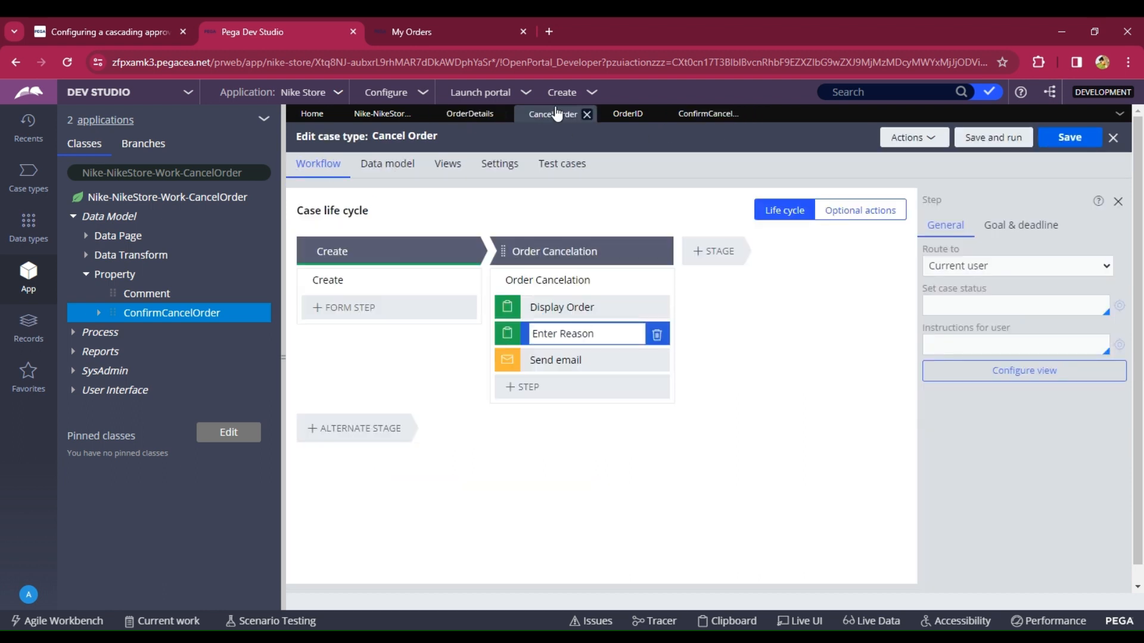
pyautogui.click(469, 114)
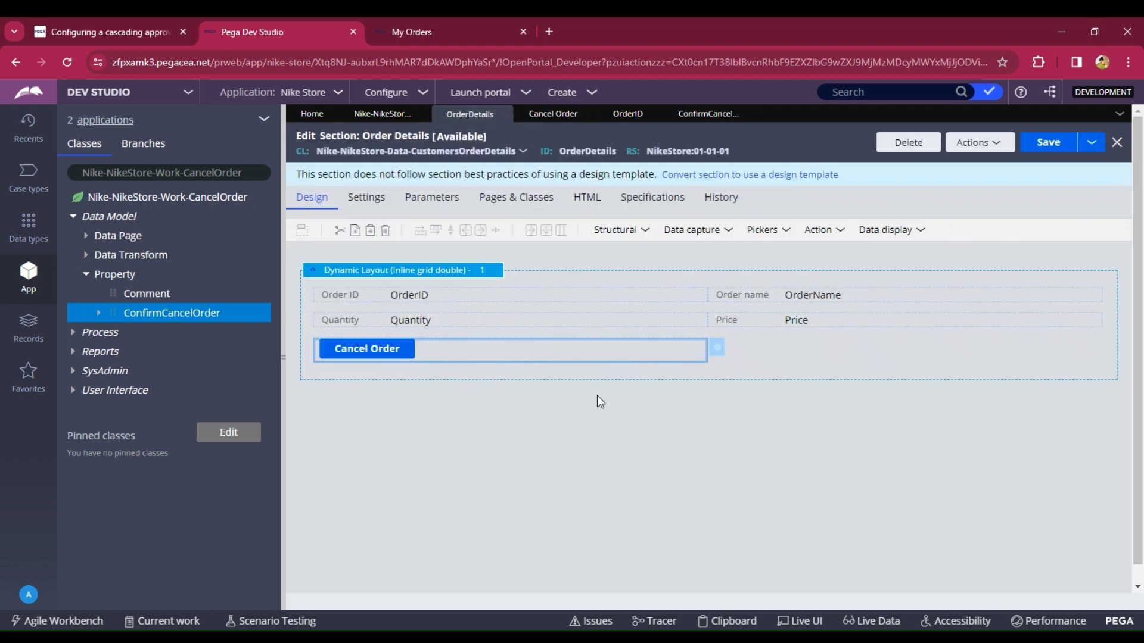
pyautogui.click(716, 348)
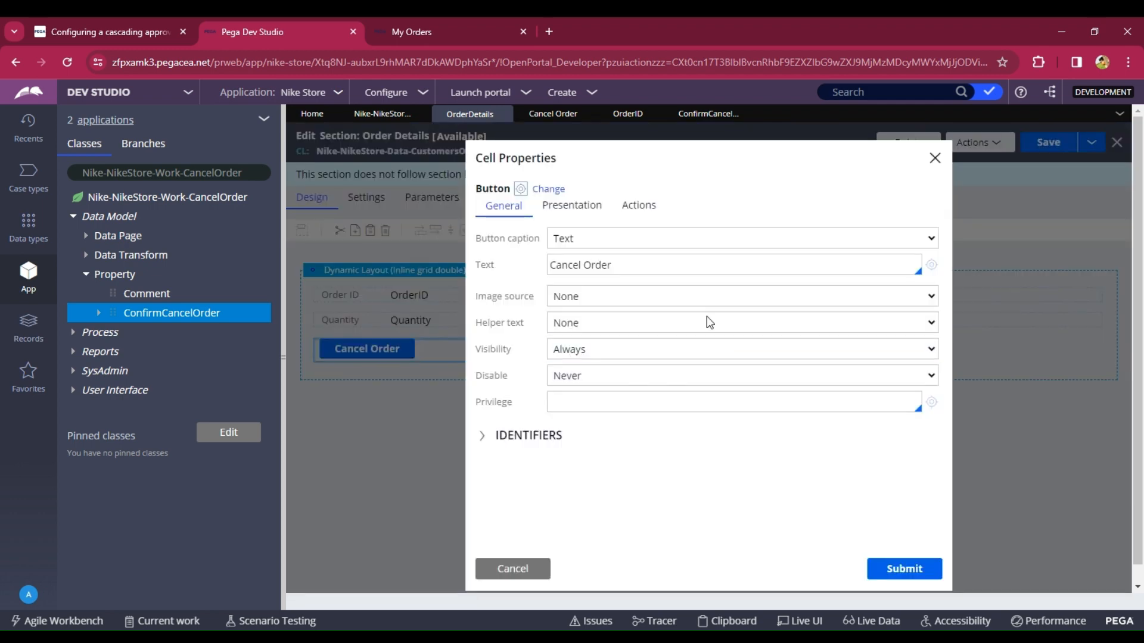
pyautogui.click(654, 215)
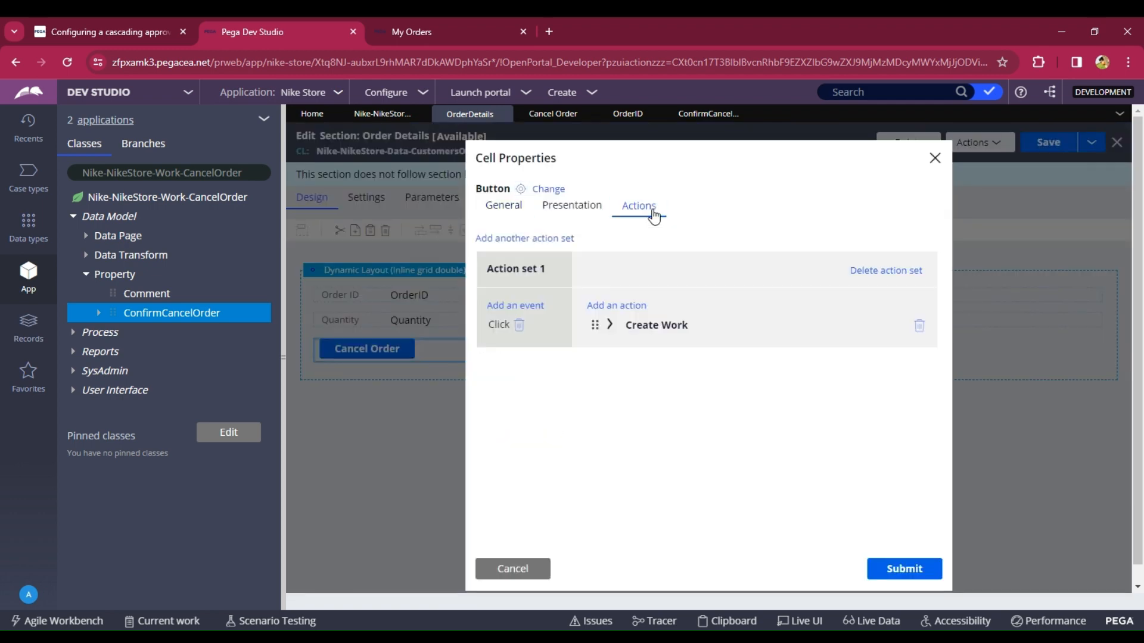
pyautogui.click(622, 308)
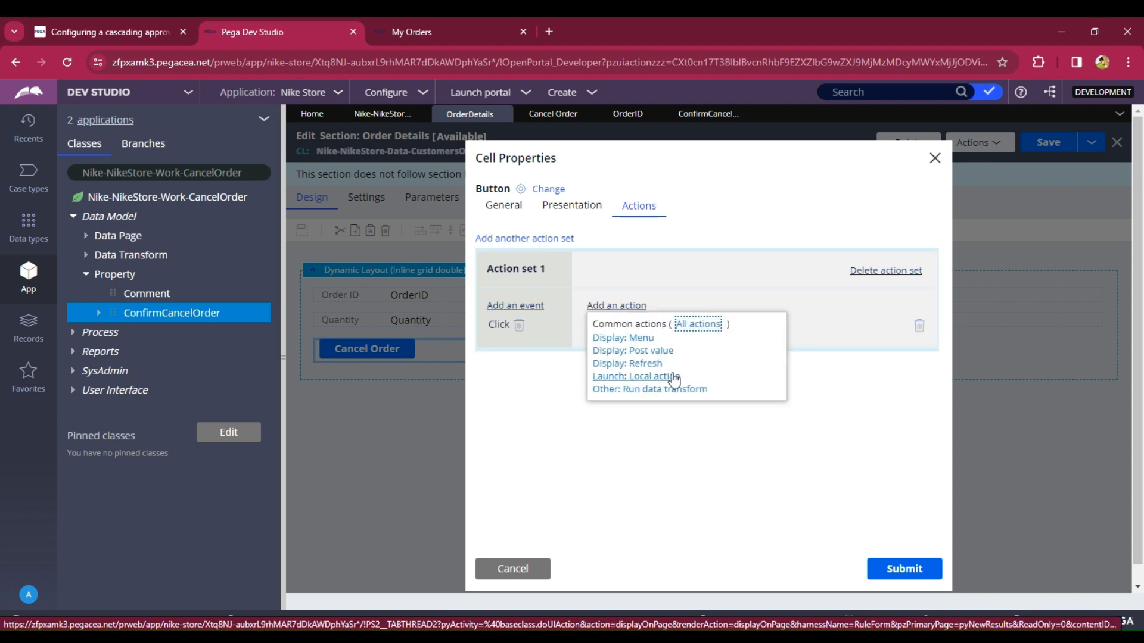
pyautogui.click(669, 393)
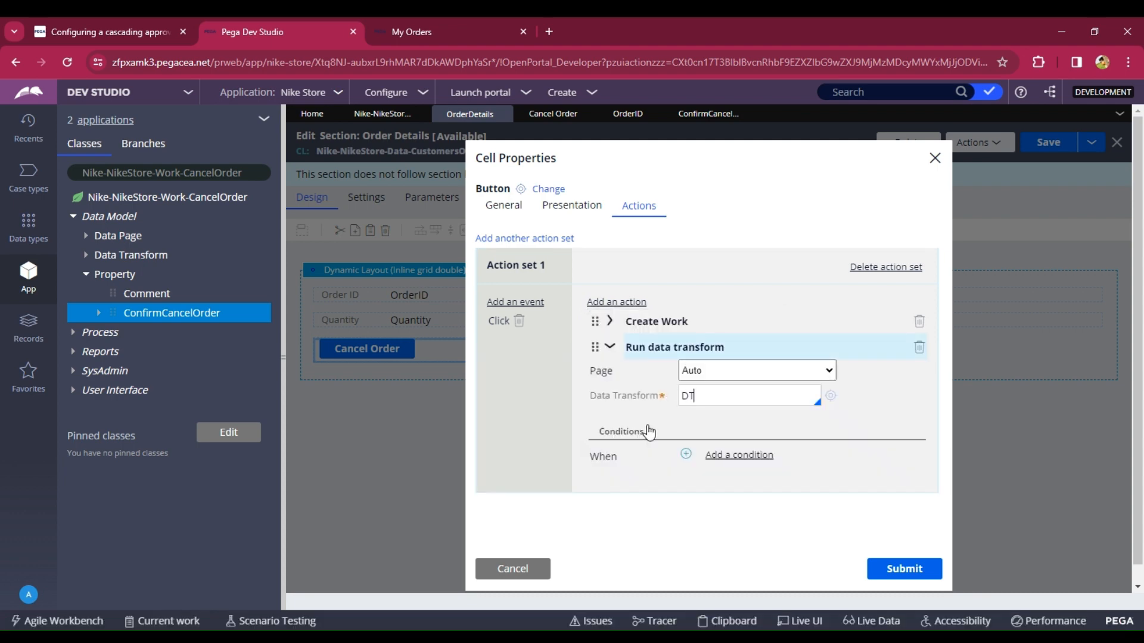
pyautogui.write('rder ID')
pyautogui.click(831, 398)
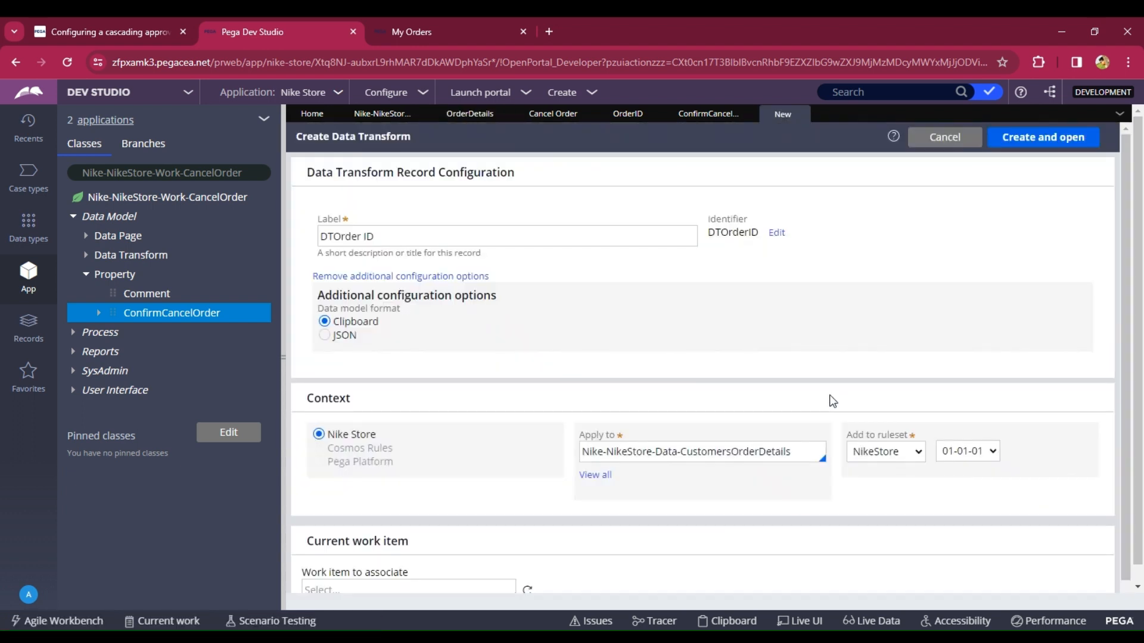
pyautogui.click(1061, 145)
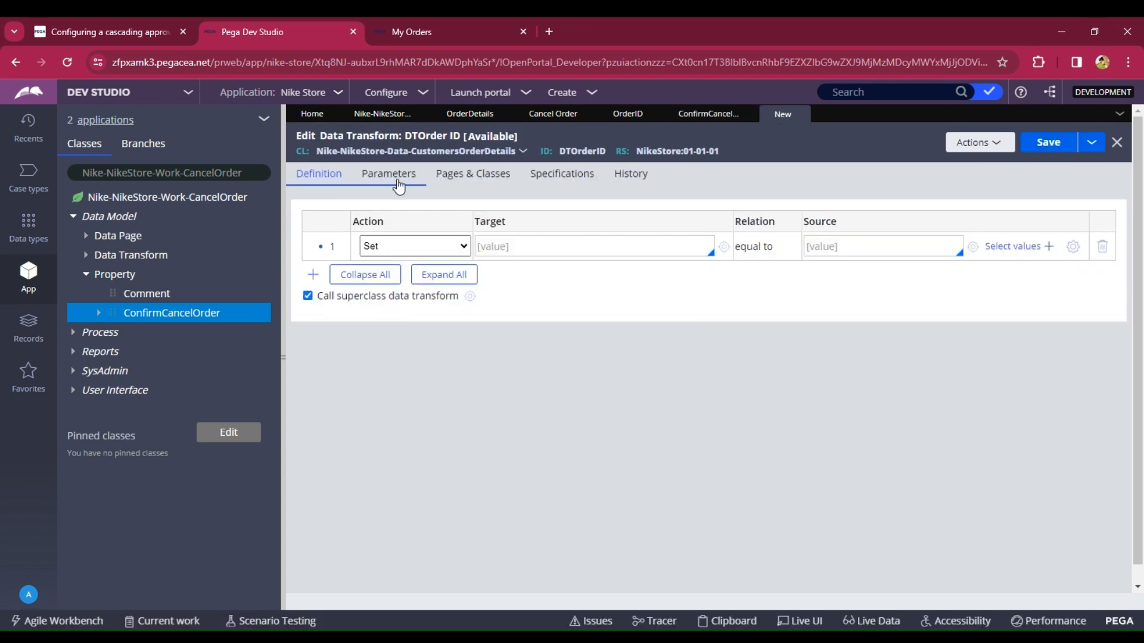
# - Define page pyWorkPage of class Nike-NikeStore-Work-CancelOrder in the data transform's pages and classes
pyautogui.click(479, 174)
pyautogui.click(433, 240)
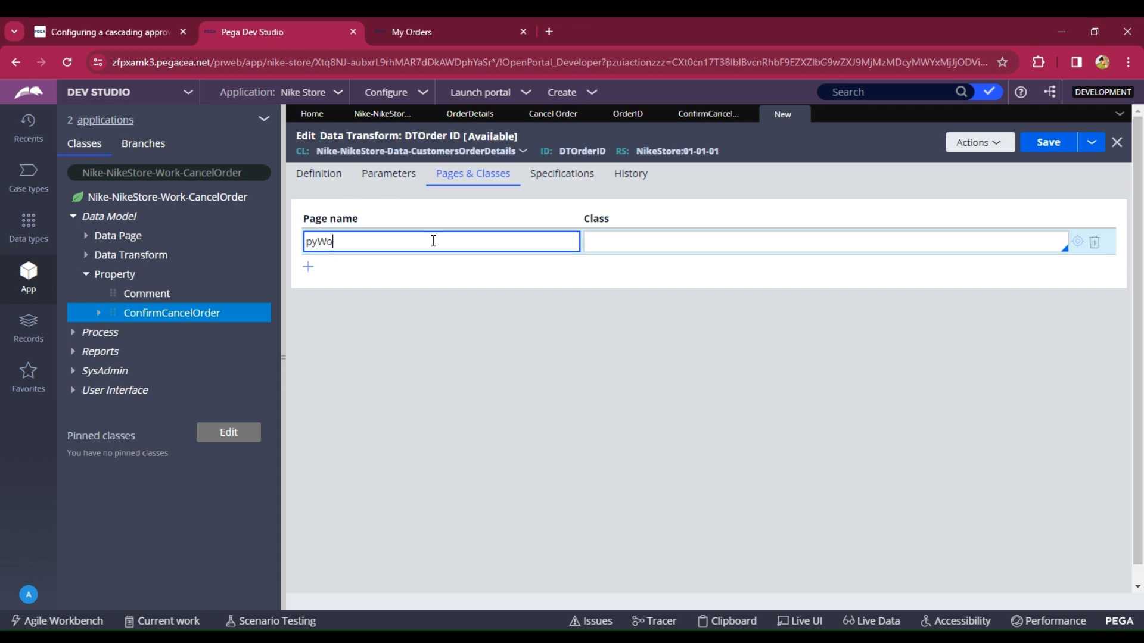
pyautogui.write('pyWorkPage')
pyautogui.click(615, 243)
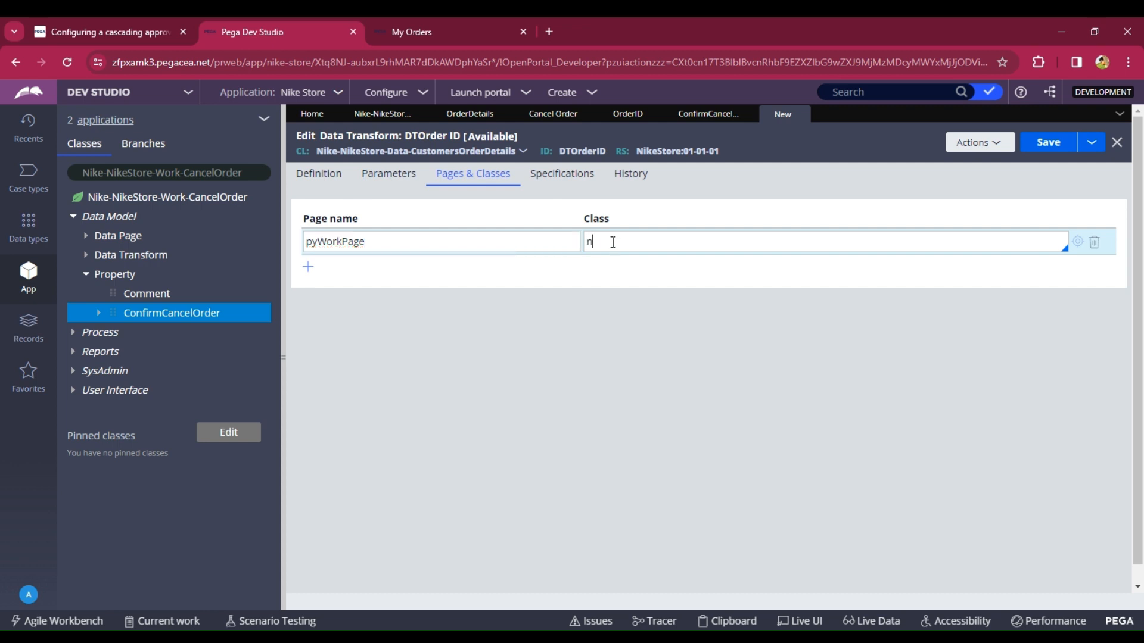
pyautogui.write('ni')
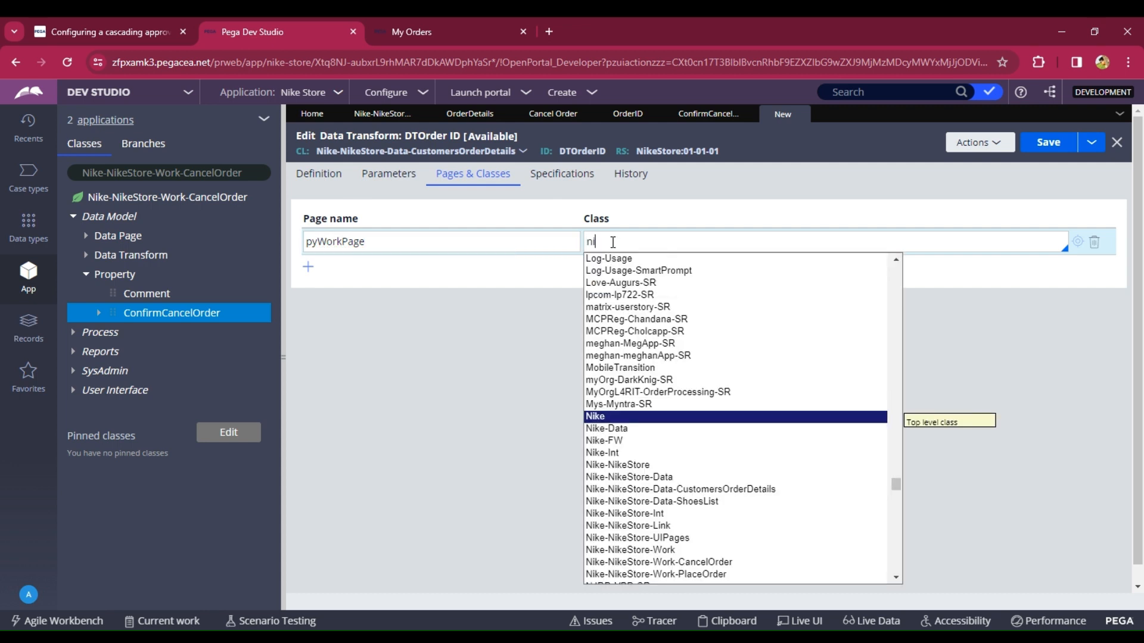
pyautogui.press('Down')
pyautogui.press('Down')
pyautogui.press('Down')
pyautogui.press('Down')
pyautogui.press('Down')
pyautogui.press('Down')
pyautogui.press('Down')
pyautogui.press('Down')
pyautogui.press('Down')
pyautogui.press('Down')
pyautogui.press('Down')
pyautogui.press('Down')
pyautogui.press('Down')
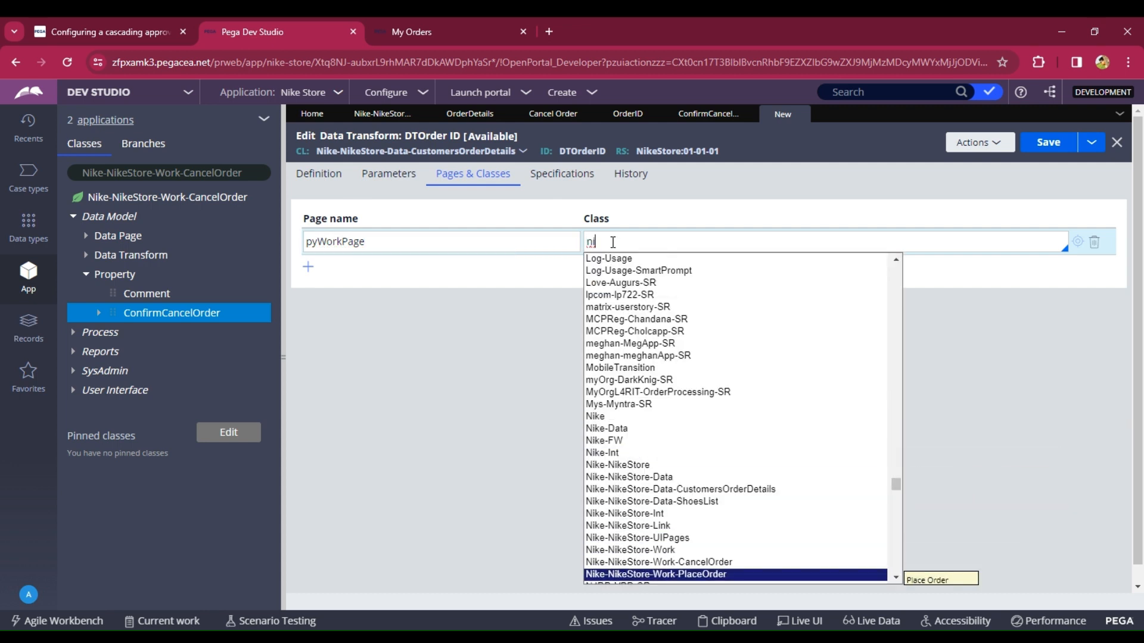
pyautogui.press('Up')
pyautogui.press('Return')
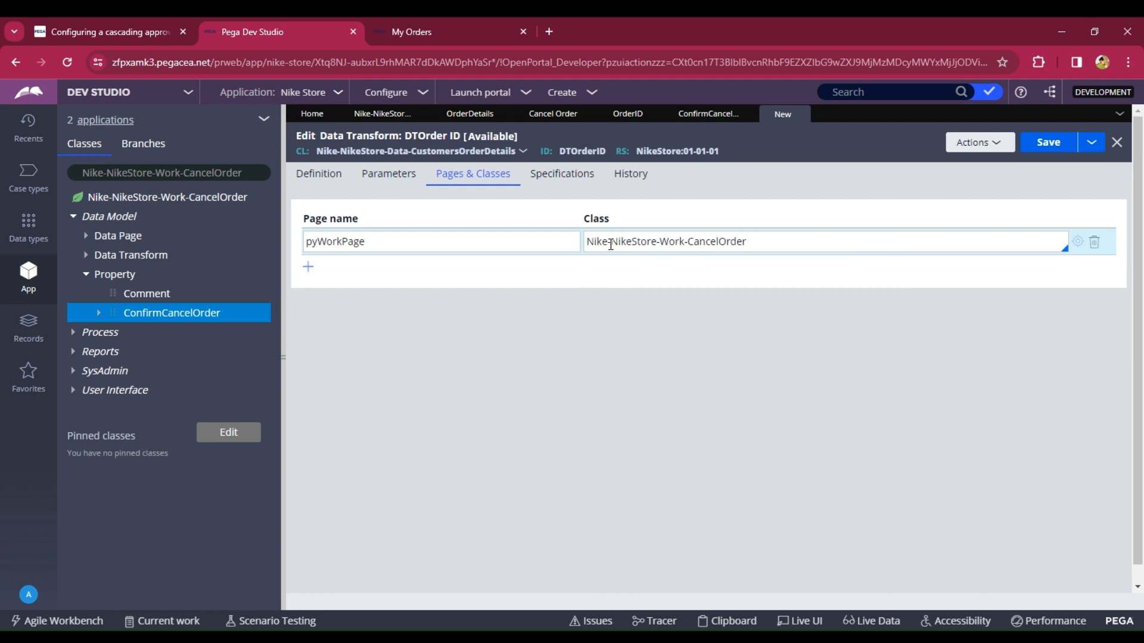
# - In the data transform, set pyWorkPage.OrderID equal to Primary.OrderID and save the rule
pyautogui.click(326, 179)
pyautogui.click(487, 248)
pyautogui.press('Down')
pyautogui.press('Down')
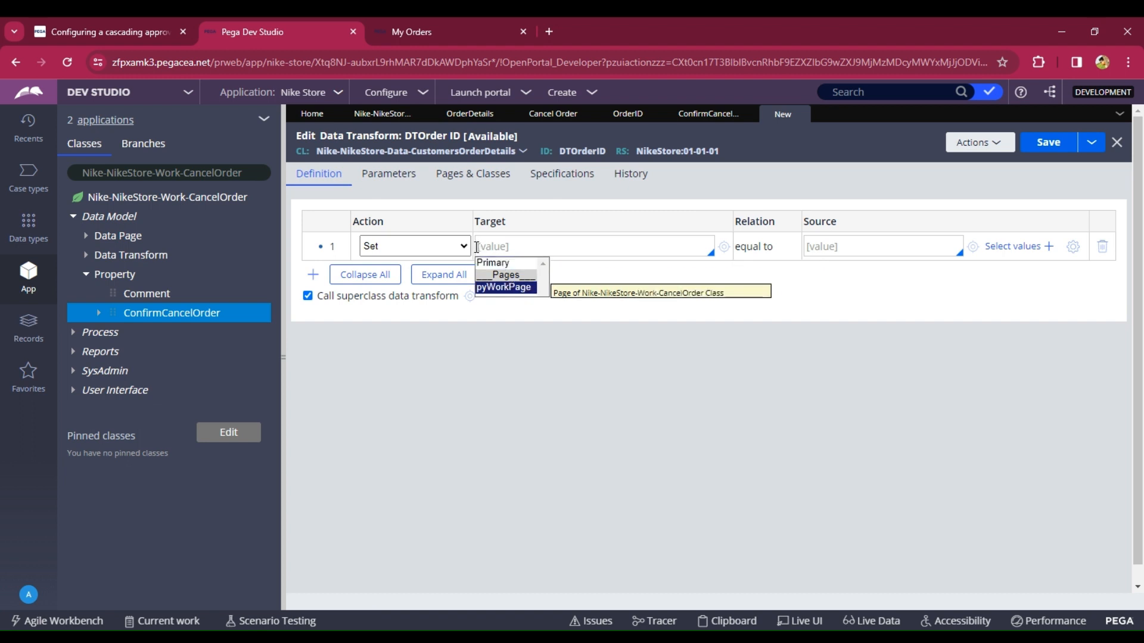
pyautogui.press('Return')
pyautogui.press('Down')
pyautogui.press('Down')
pyautogui.press('Down')
pyautogui.press('Return')
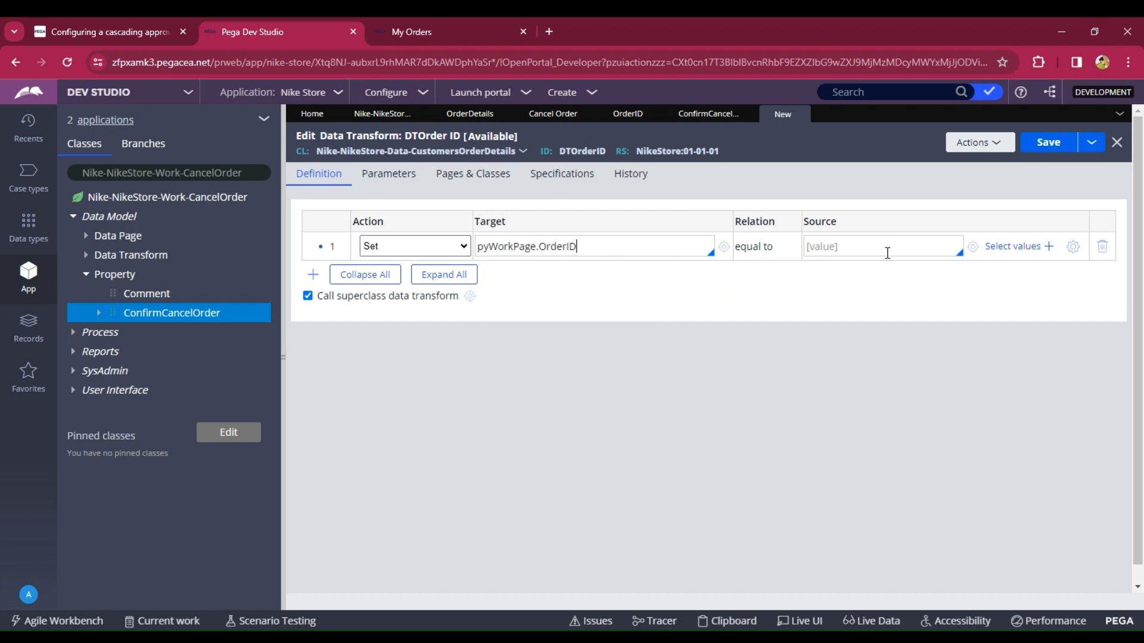
pyautogui.click(852, 246)
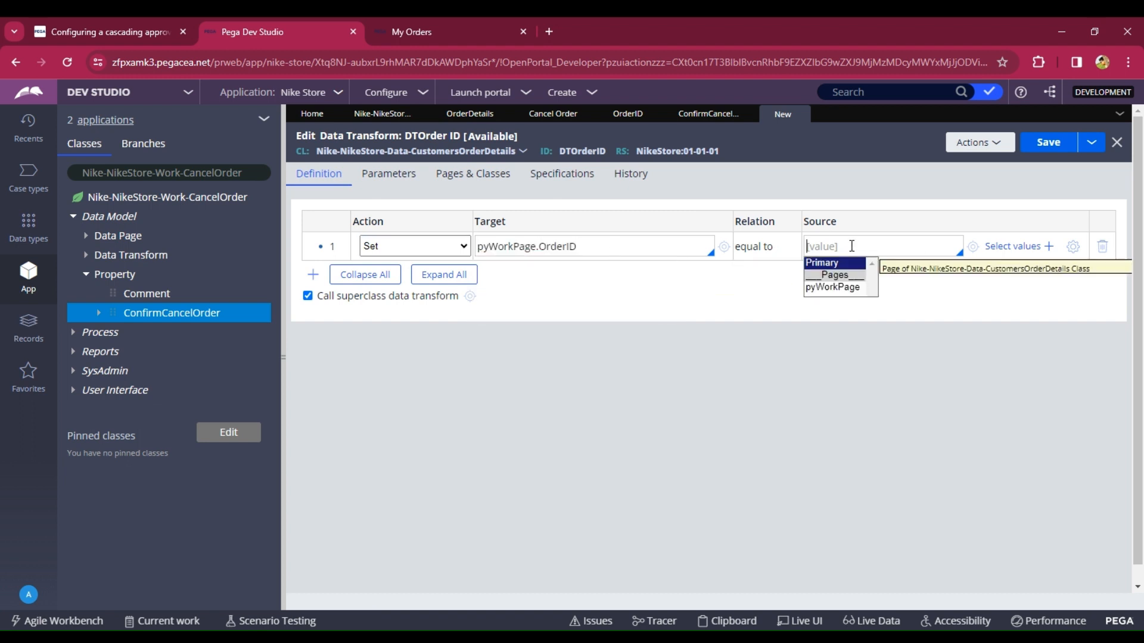
pyautogui.press('Return')
pyautogui.press('Down')
pyautogui.press('Down')
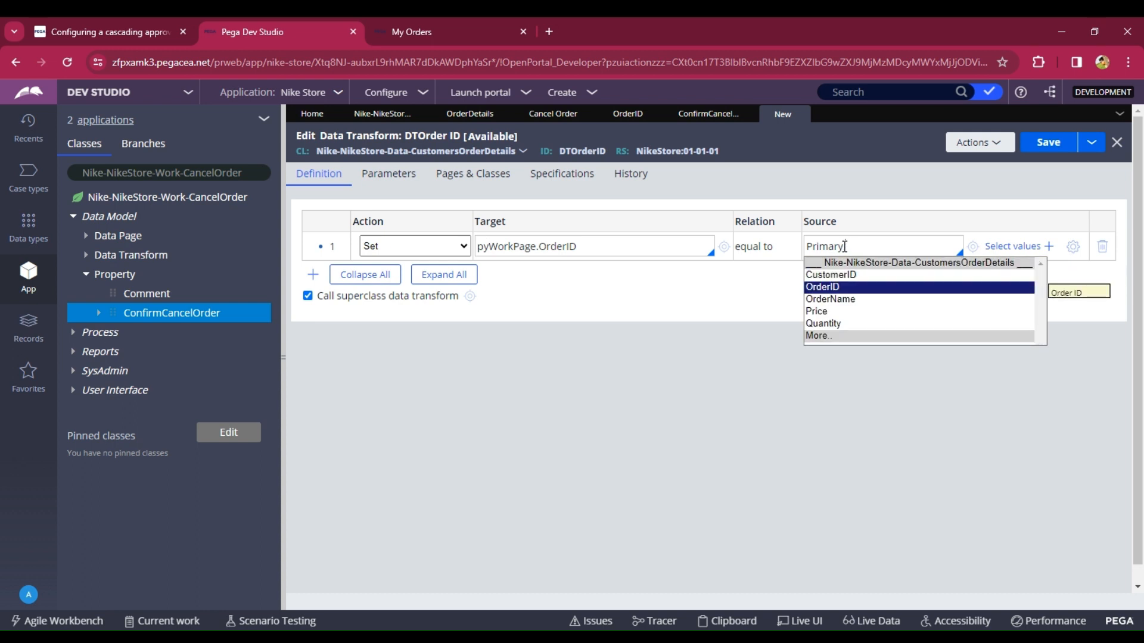
pyautogui.press('Return')
pyautogui.click(1040, 143)
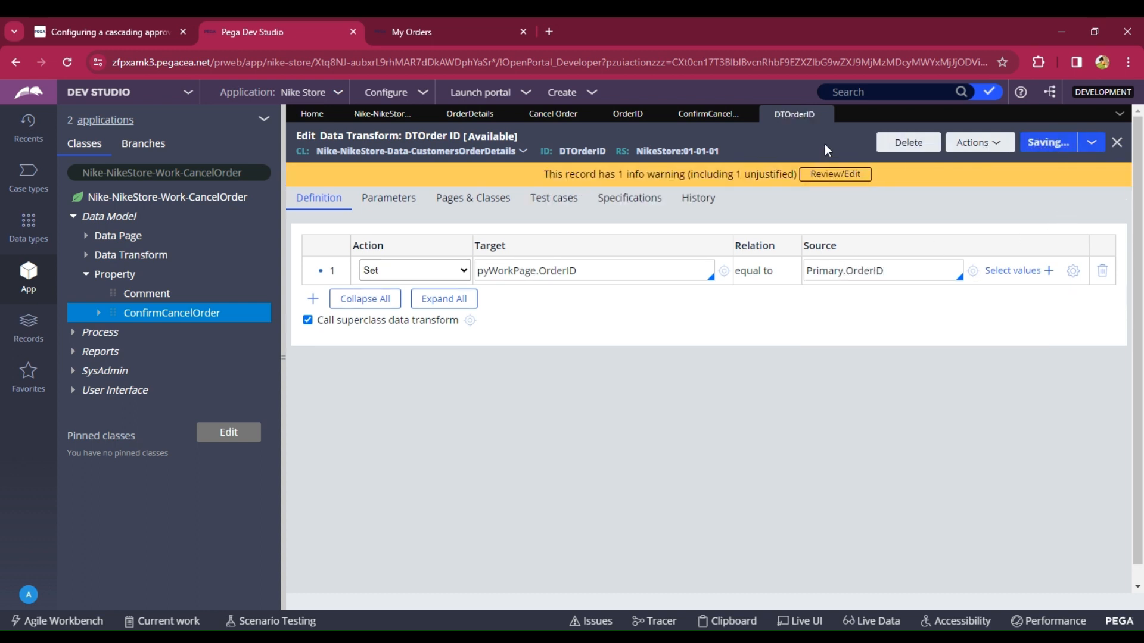
# - Submit the Cancel Order button's cell properties in the Order Details section
pyautogui.click(823, 115)
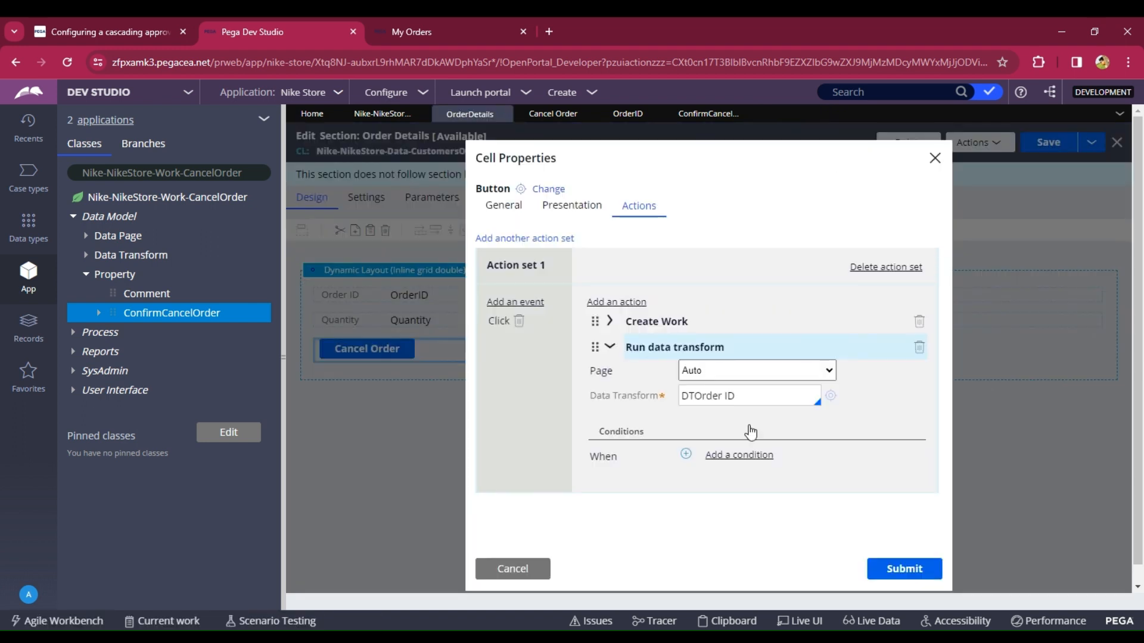
pyautogui.click(906, 576)
pyautogui.scroll(-1, 888, 516)
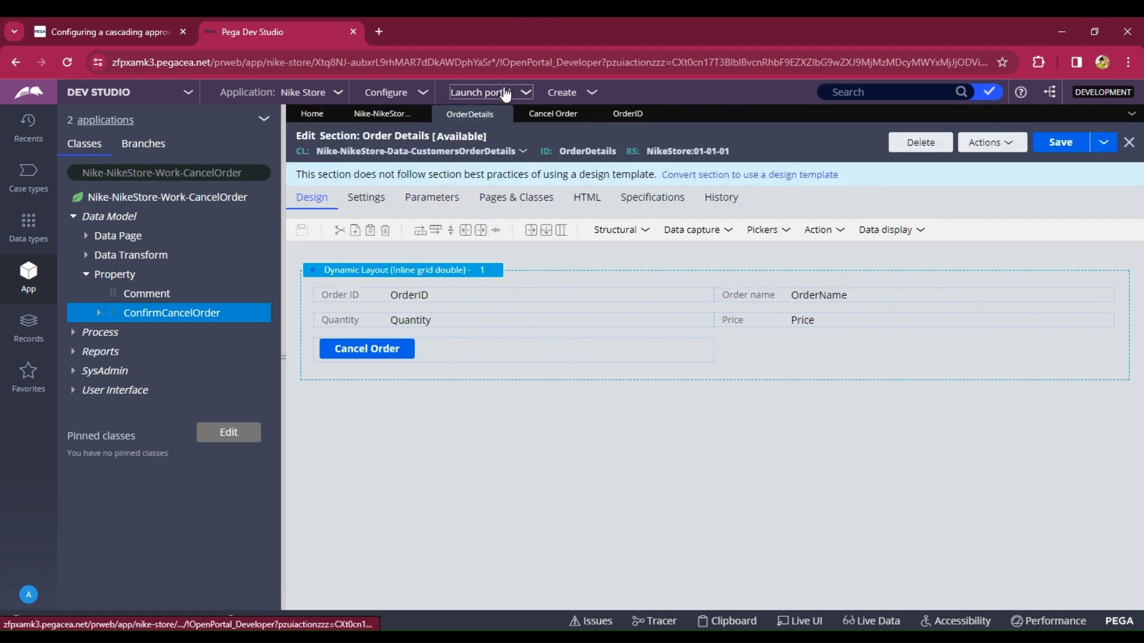
# - Launch the portal and test the Cancel Order button on order A001, submitting the Display Order step
pyautogui.click(505, 94)
pyautogui.click(498, 123)
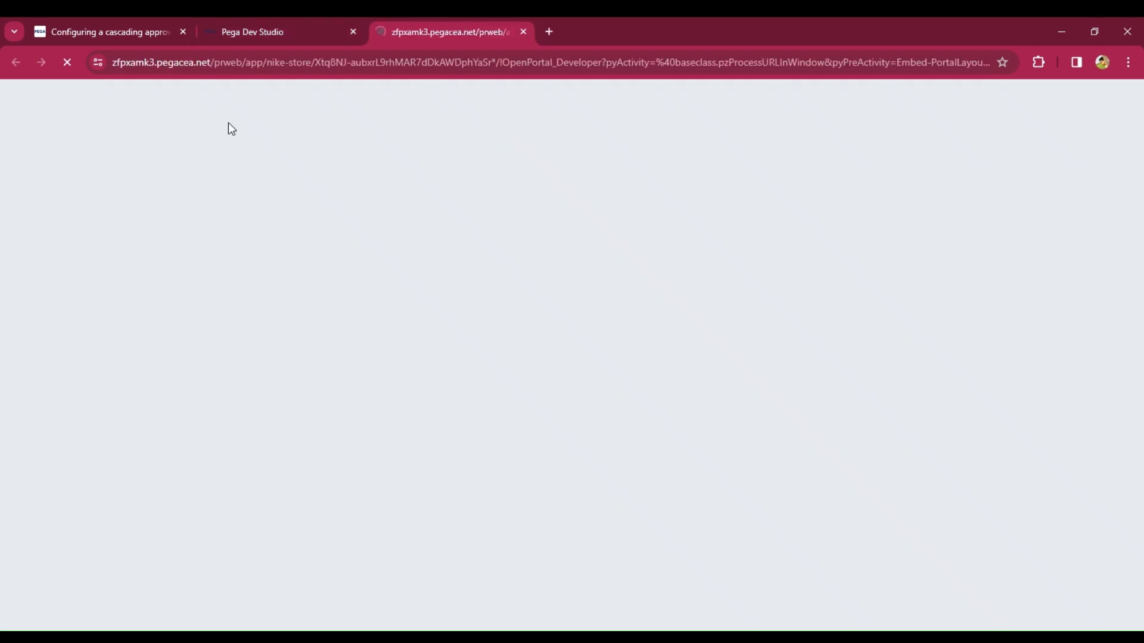
pyautogui.click(24, 226)
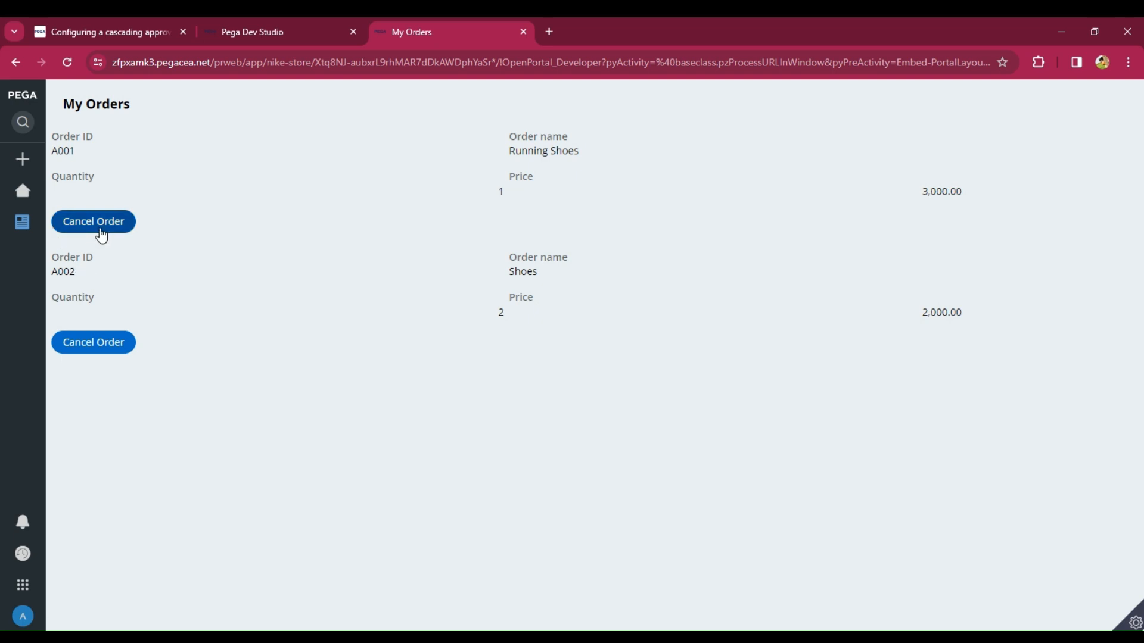
pyautogui.click(101, 232)
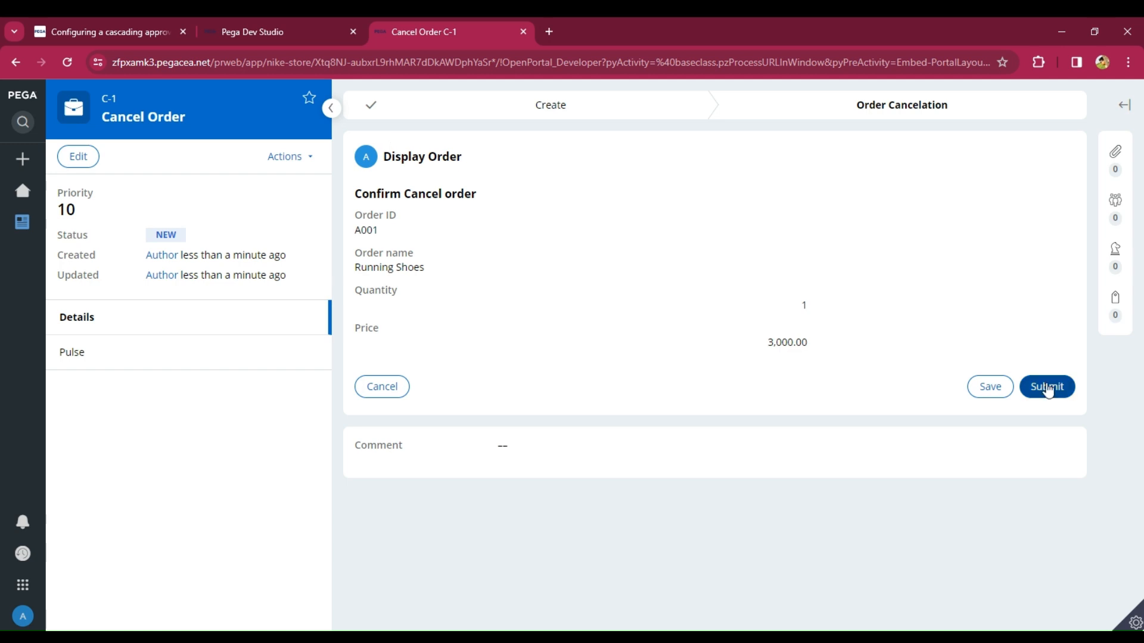
pyautogui.click(1044, 393)
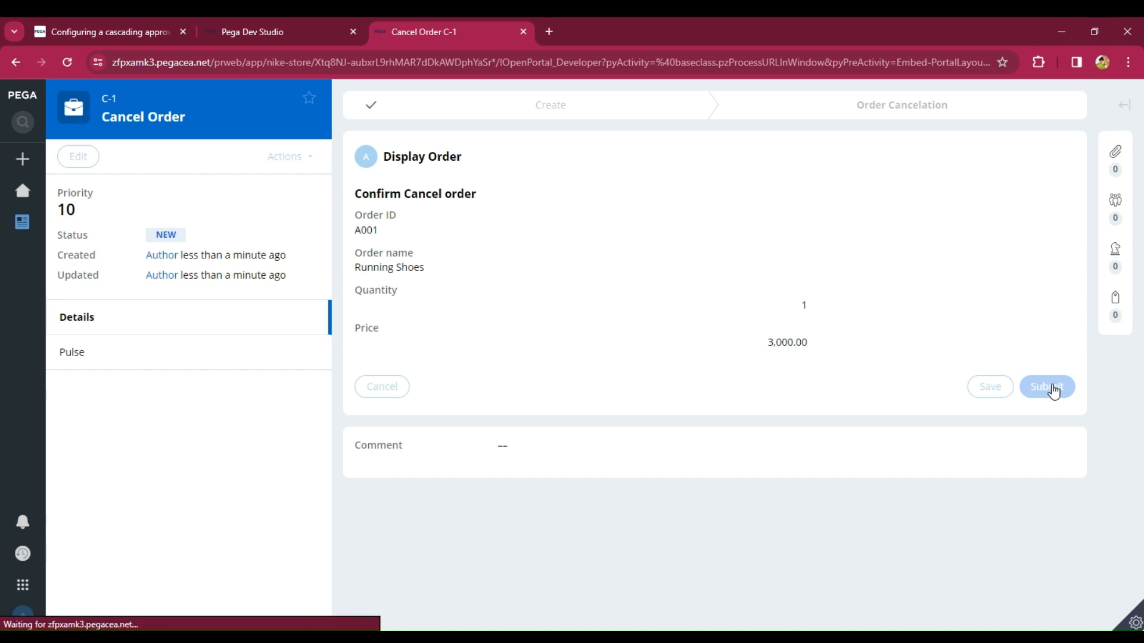
pyautogui.click(480, 216)
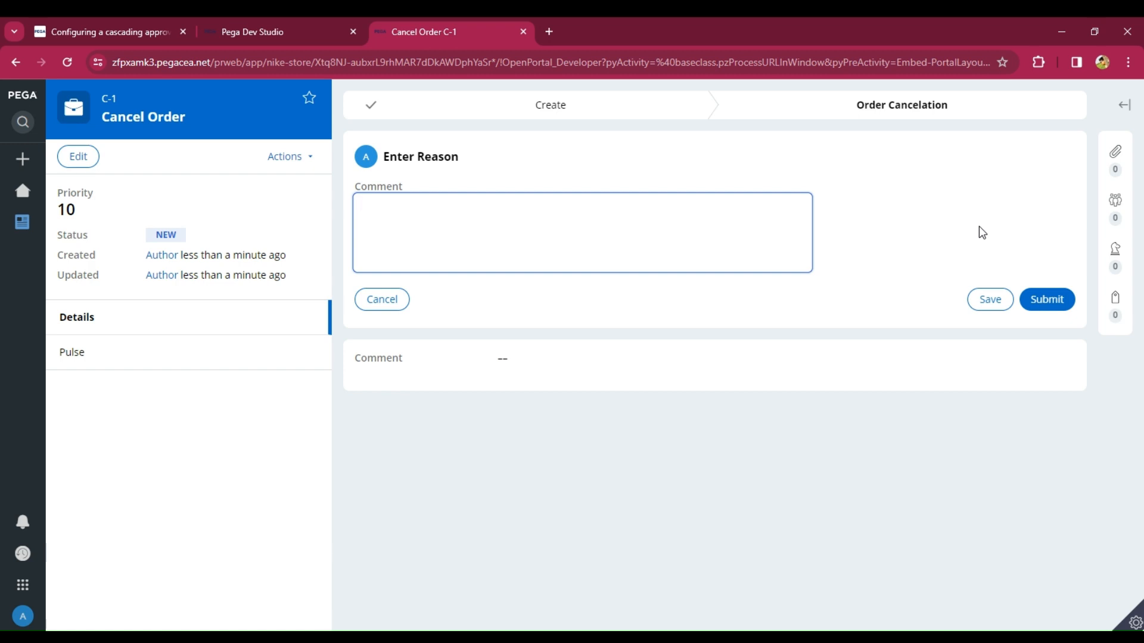
# - Set the Cancel Order case type's Order Cancelation stage to resolve the case when its processes complete
pyautogui.click(280, 29)
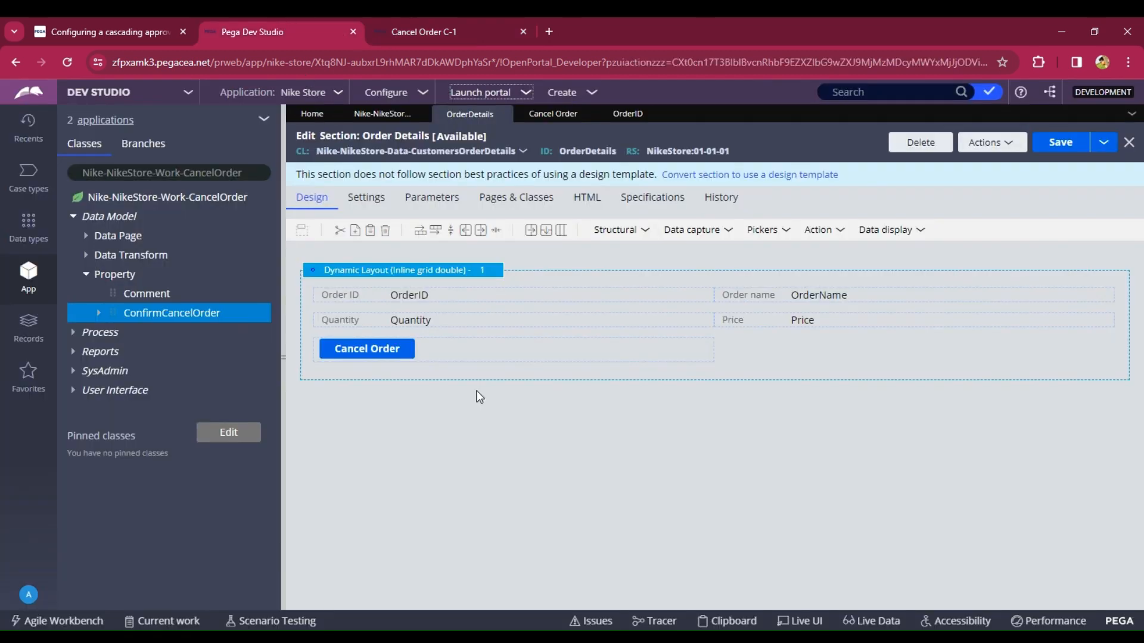
pyautogui.click(33, 188)
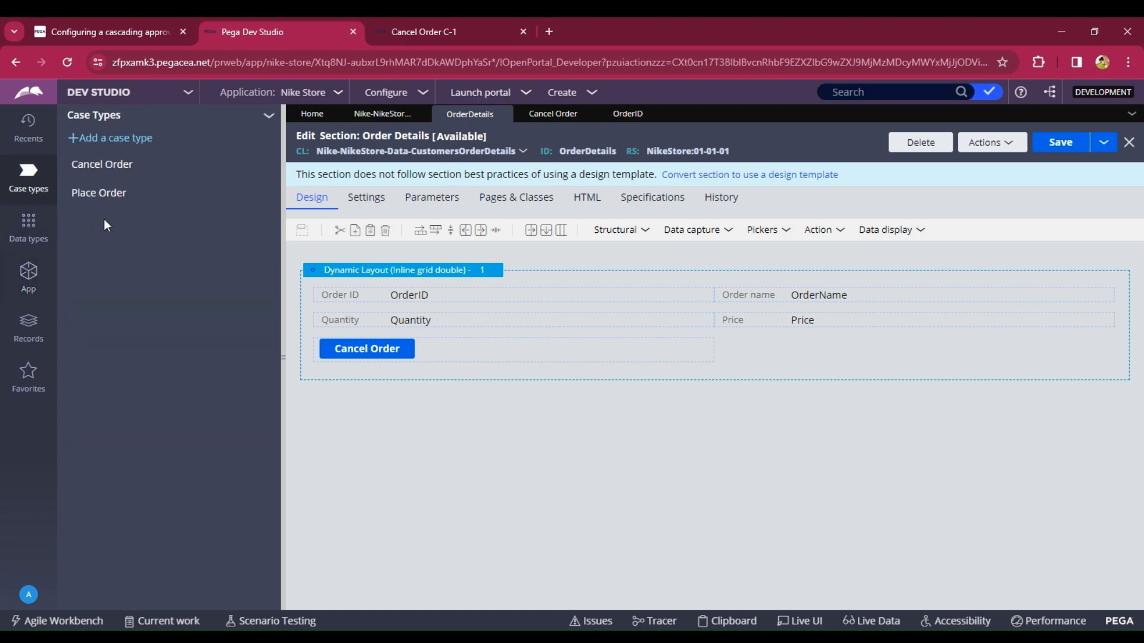
pyautogui.click(84, 170)
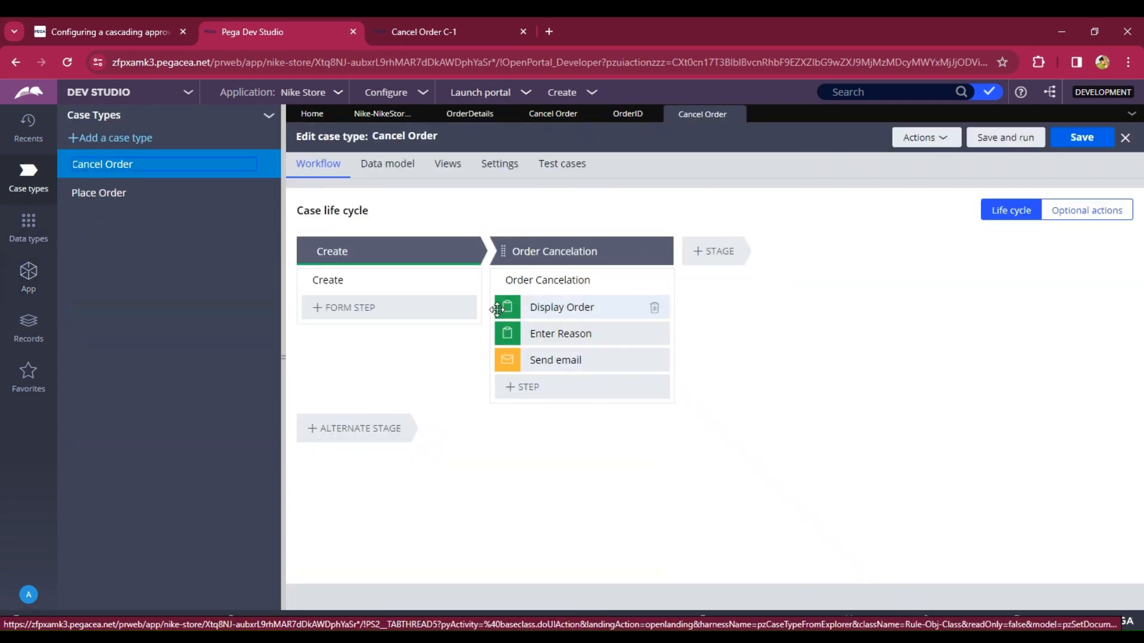
pyautogui.click(571, 253)
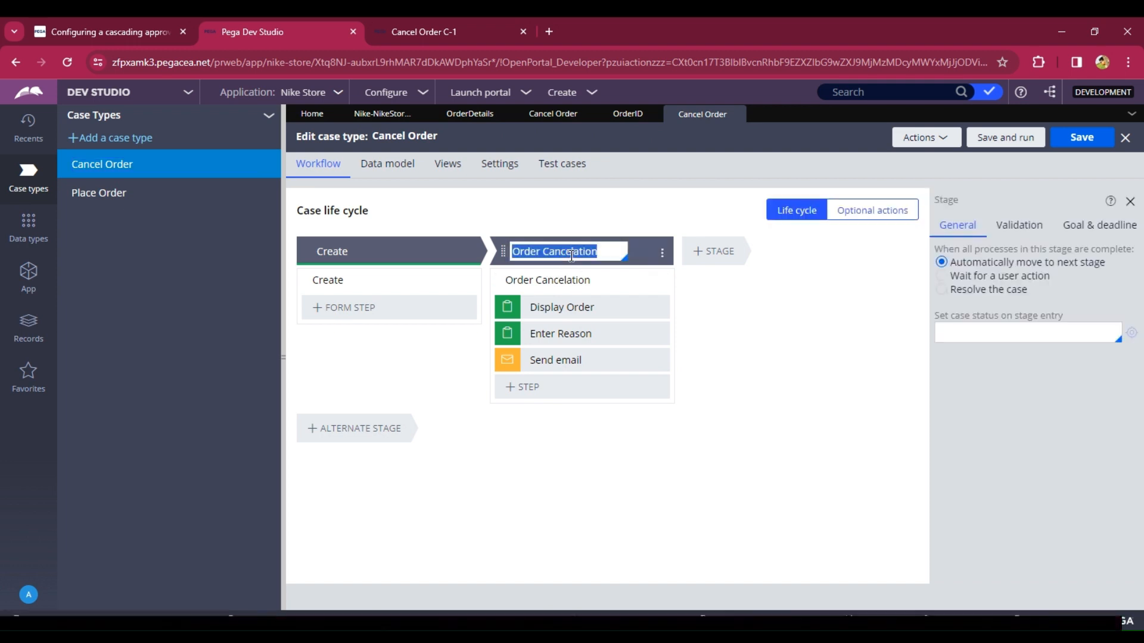
pyautogui.click(941, 290)
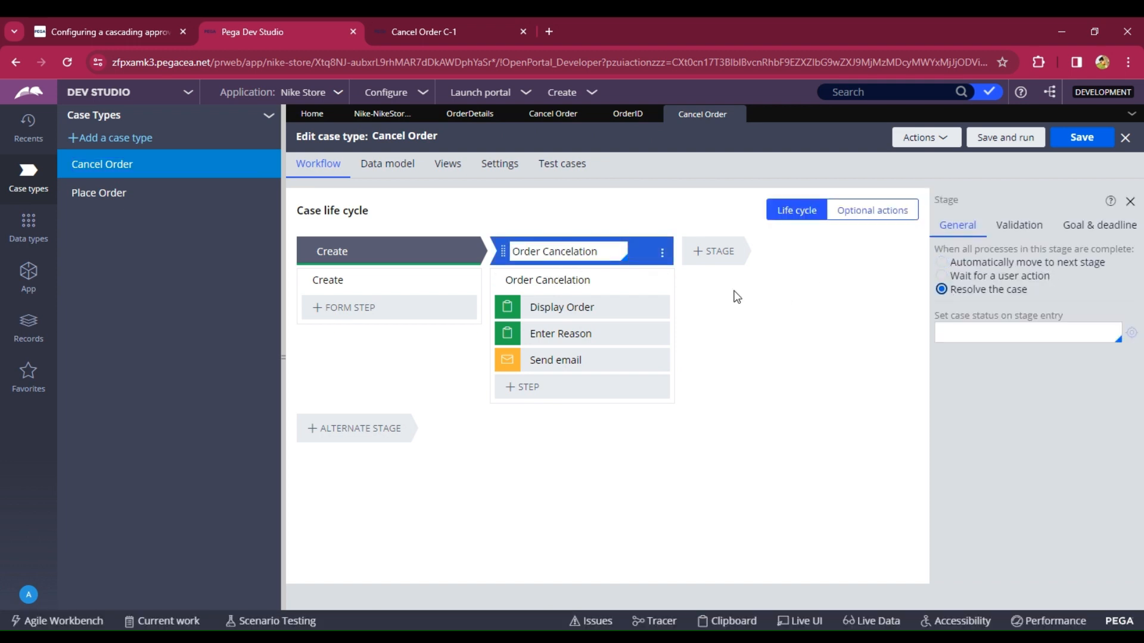
# - Add a post-processing Run activity named CancelOrder to the Order Cancelation flow's Enter Reason flow action and create that activity
pyautogui.click(574, 280)
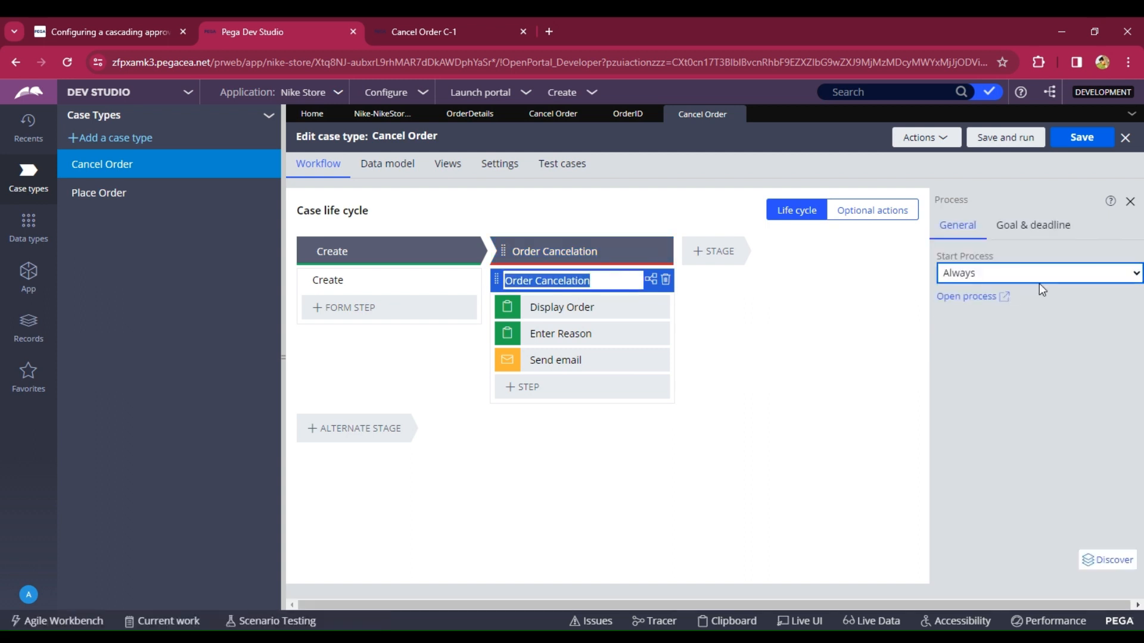
pyautogui.click(943, 301)
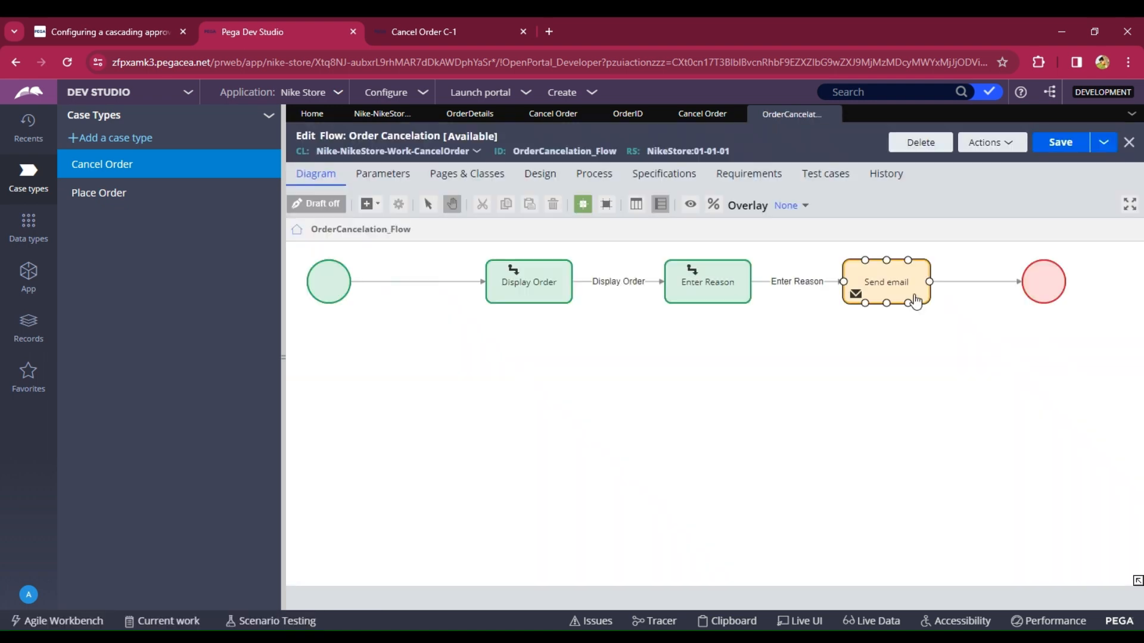
pyautogui.doubleClick(770, 286)
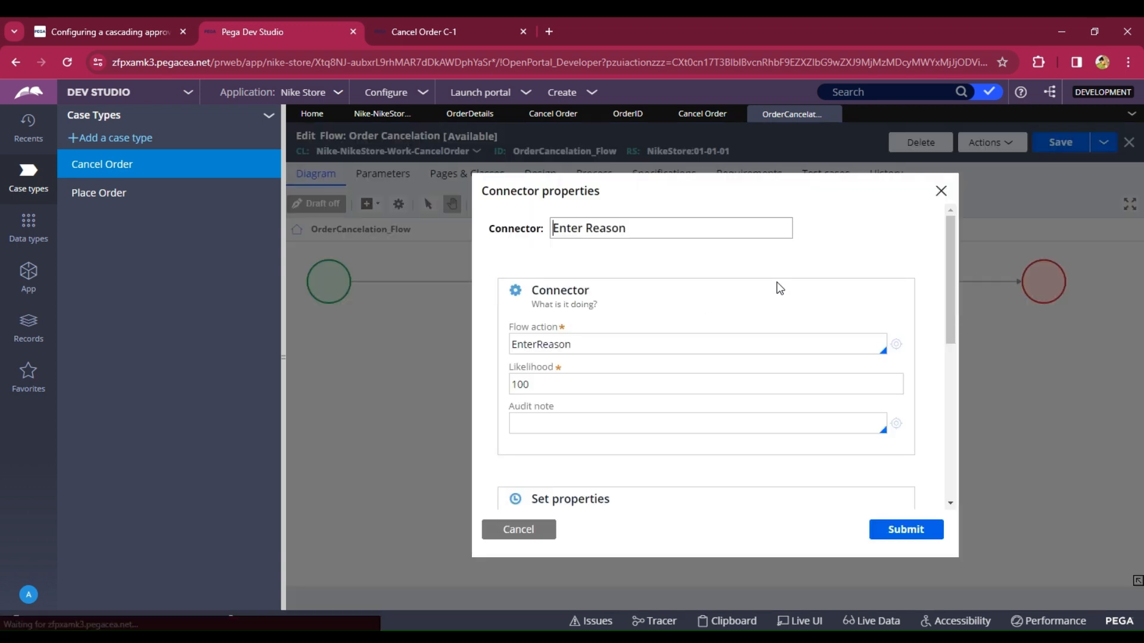
pyautogui.click(896, 345)
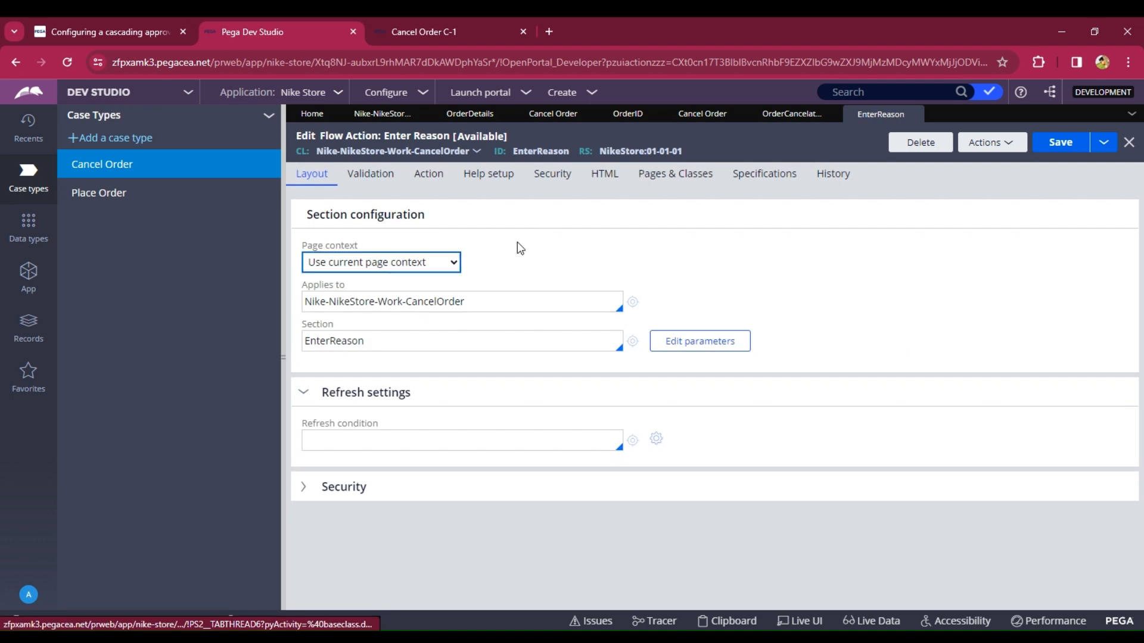
pyautogui.click(428, 176)
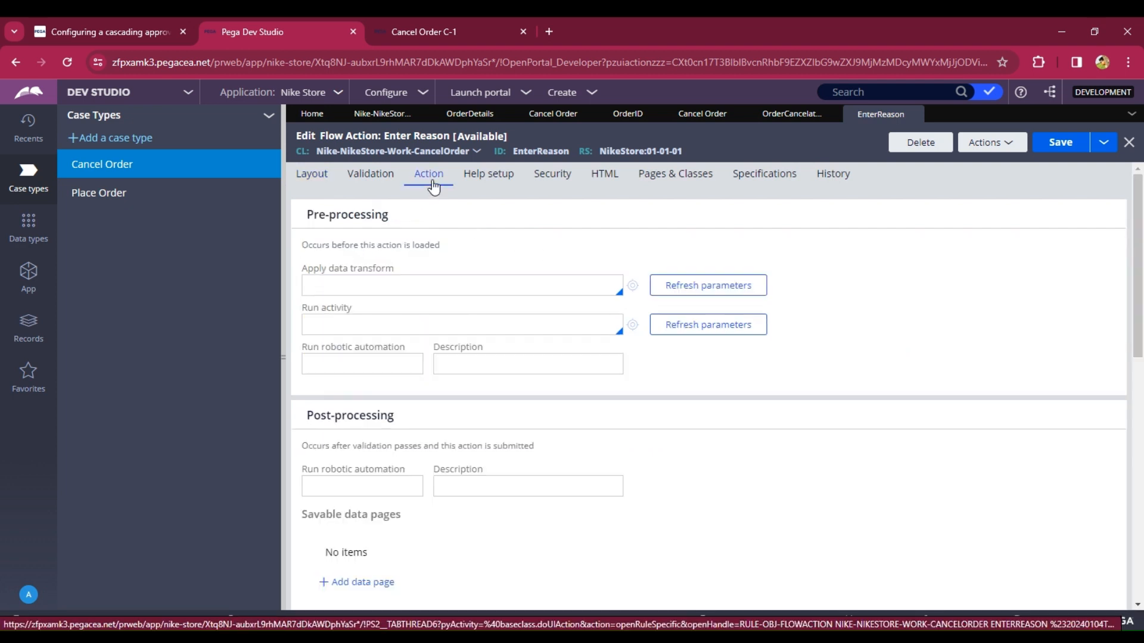
pyautogui.scroll(-5, 453, 349)
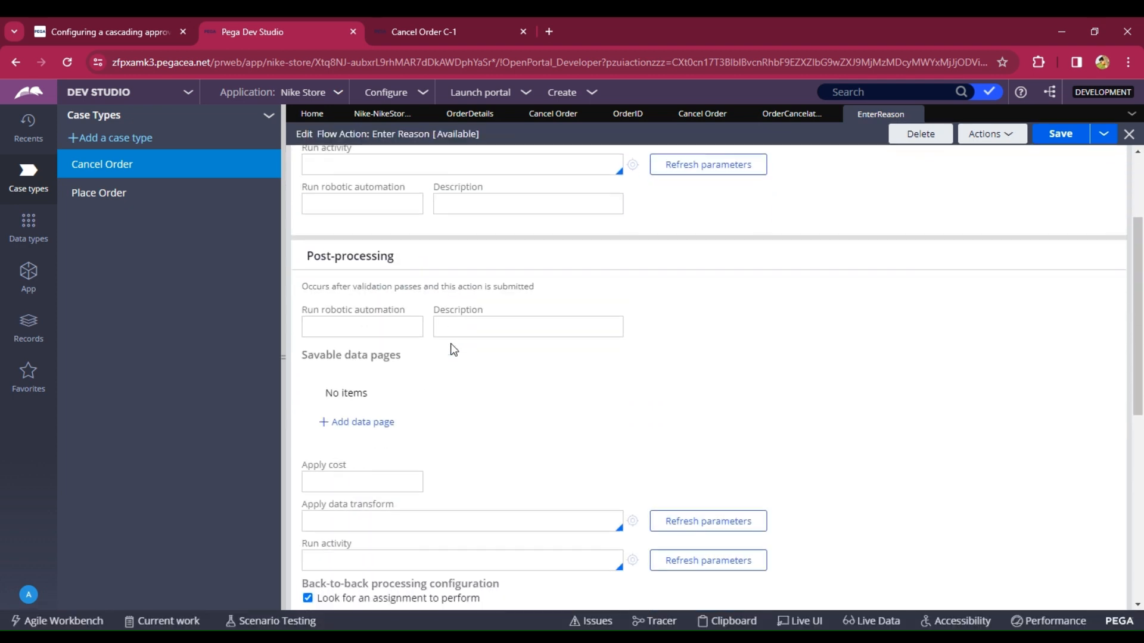
pyautogui.scroll(-3, 464, 357)
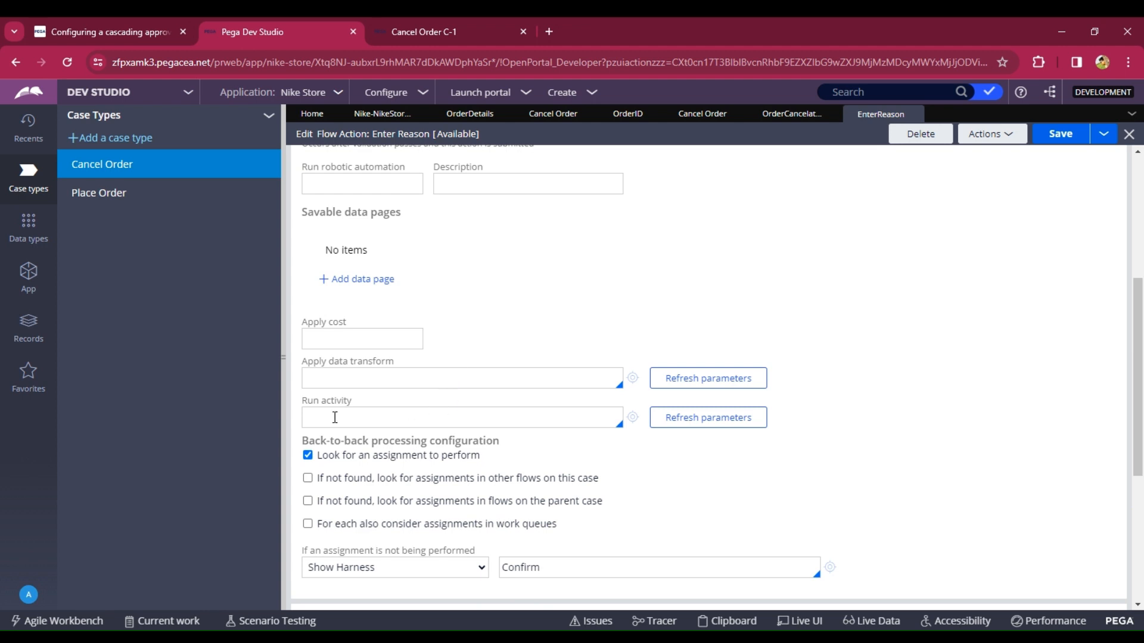
pyautogui.write('CancelOrder')
pyautogui.click(630, 420)
pyautogui.click(631, 419)
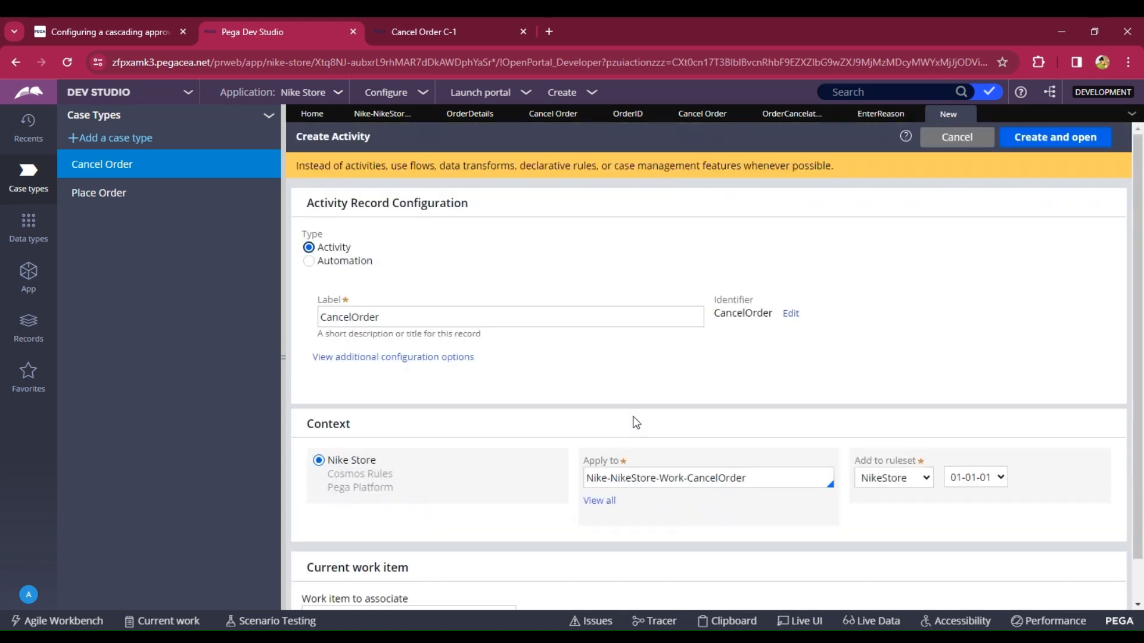
pyautogui.click(1051, 140)
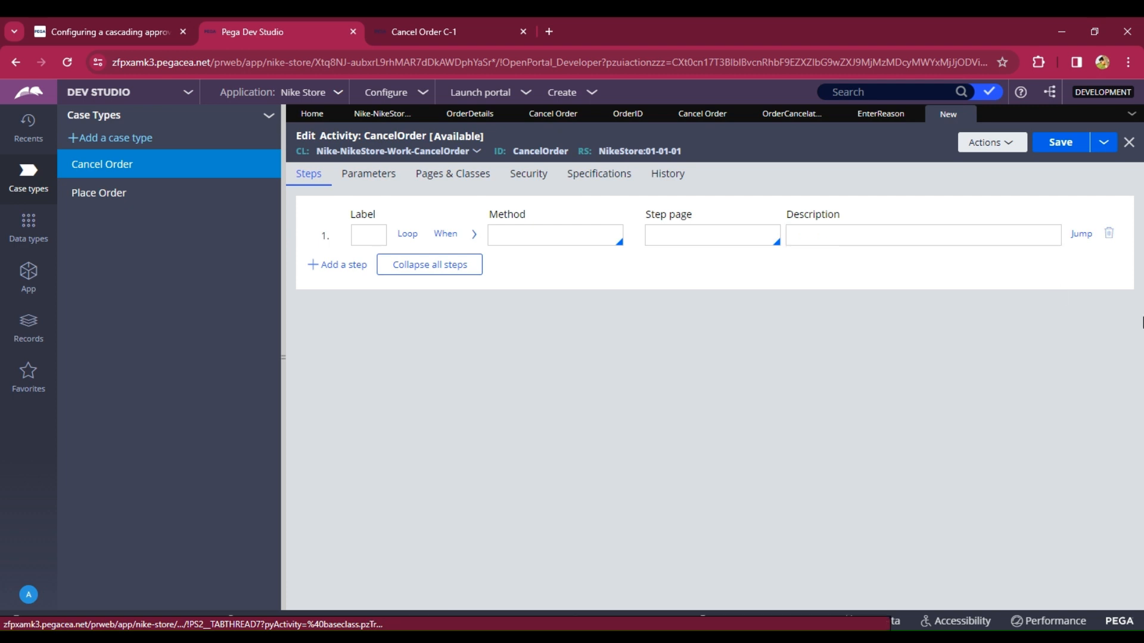
# - Define page Data of class Nike-NikeStore-Data-CustomersOrderDetails in the CancelOrder activity's pages and classes
pyautogui.click(454, 178)
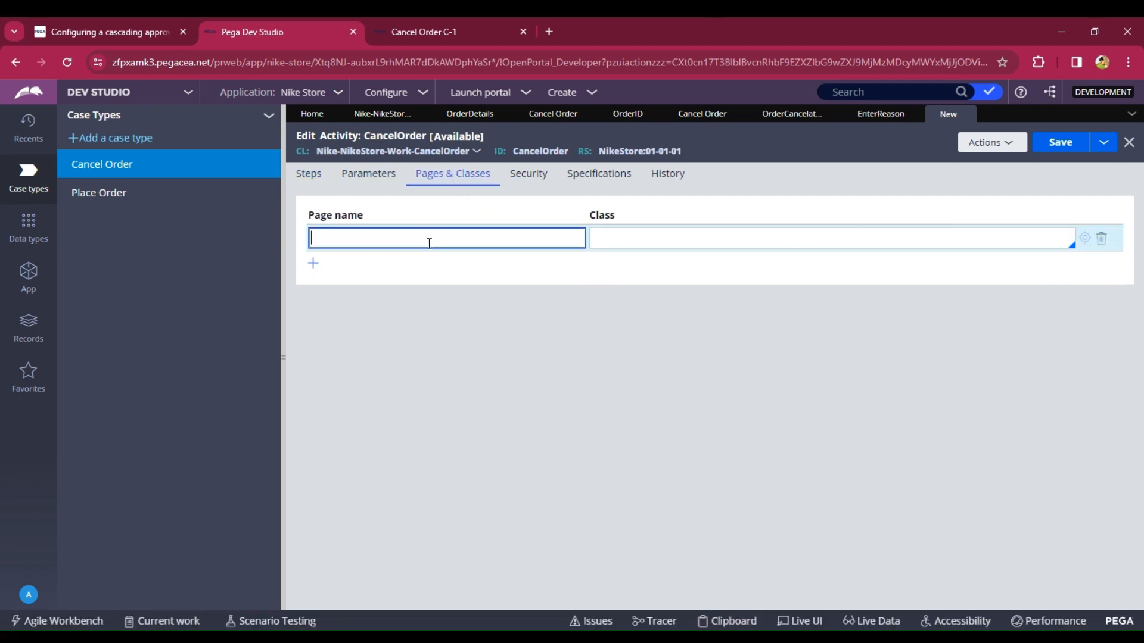
pyautogui.write('Data')
pyautogui.click(627, 238)
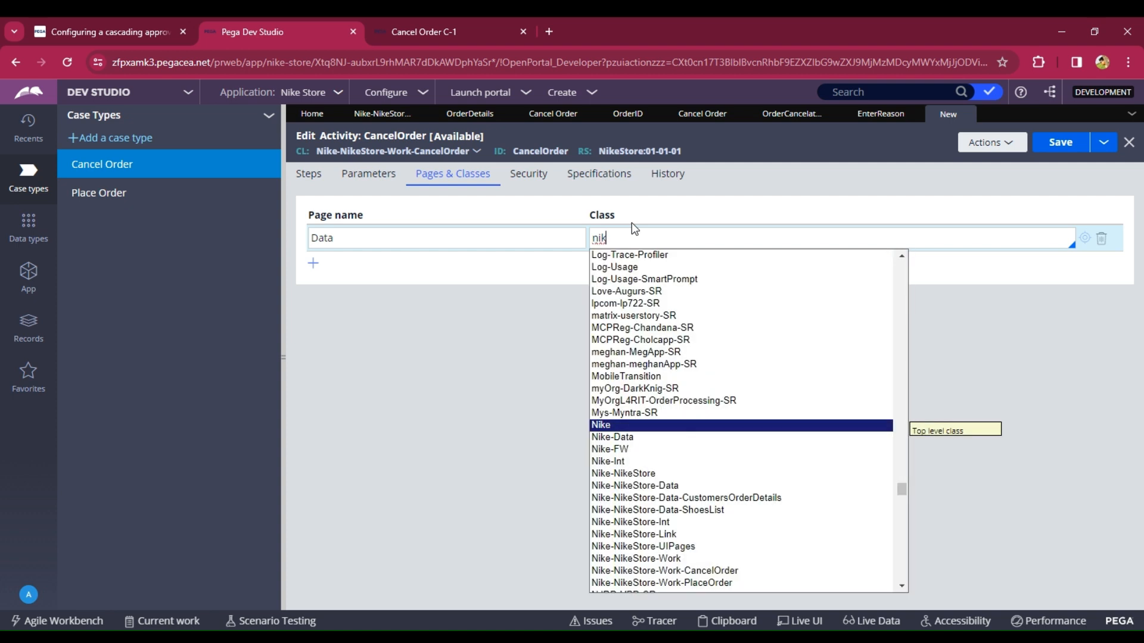
pyautogui.press('Down')
pyautogui.press('Down')
pyautogui.press('Down')
pyautogui.press('Down')
pyautogui.press('Down')
pyautogui.press('Down')
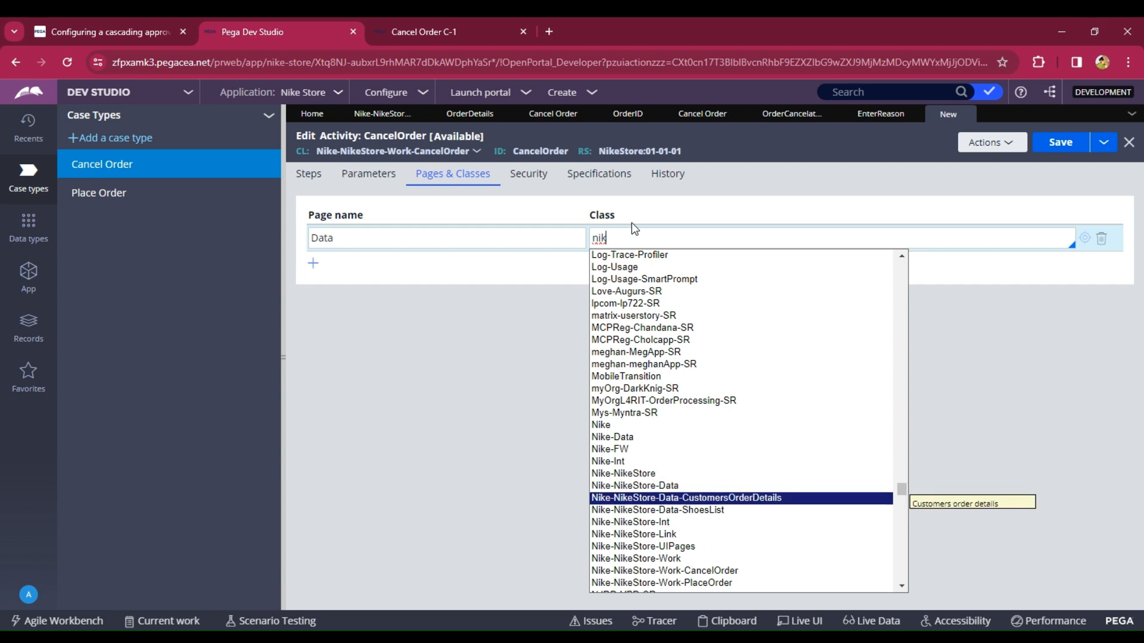
pyautogui.press('Return')
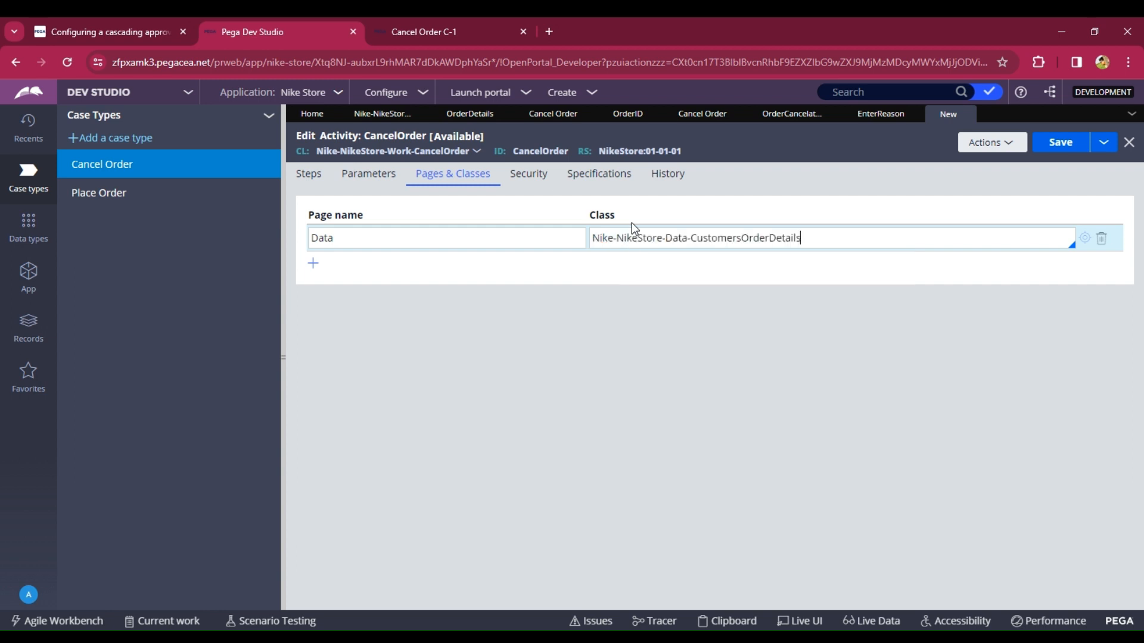
# - Add a first activity step using method Obj-Open with OpenClass Nike-NikeStore-Data-CustomersOrderDetails
pyautogui.click(310, 179)
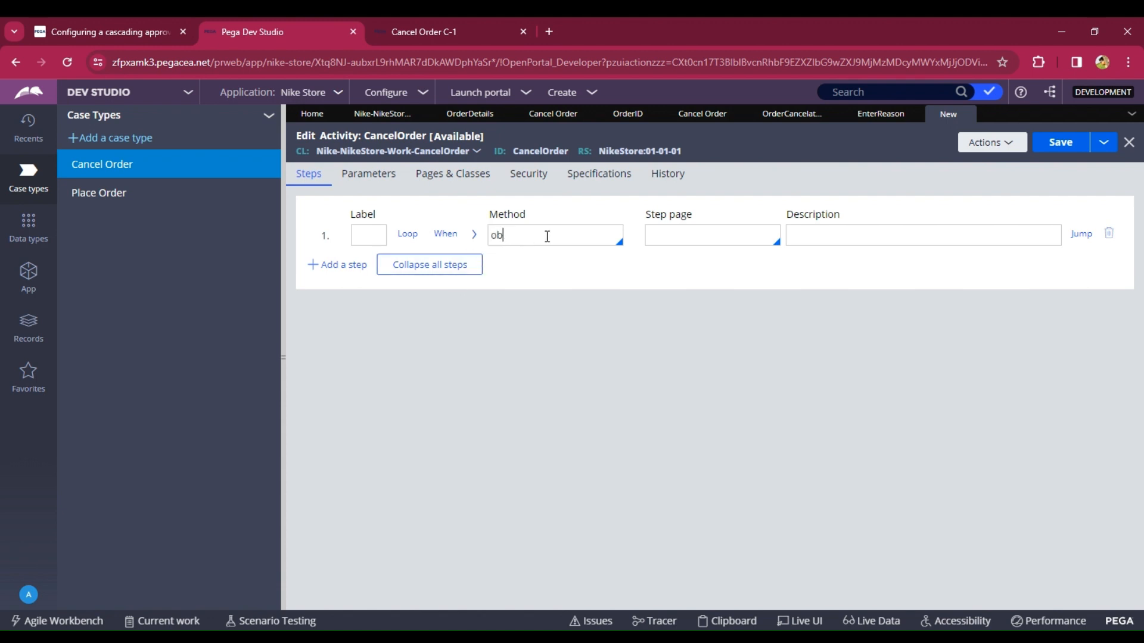
pyautogui.press('Down')
pyautogui.press('Down')
pyautogui.press('Down')
pyautogui.press('Down')
pyautogui.press('Down')
pyautogui.press('Down')
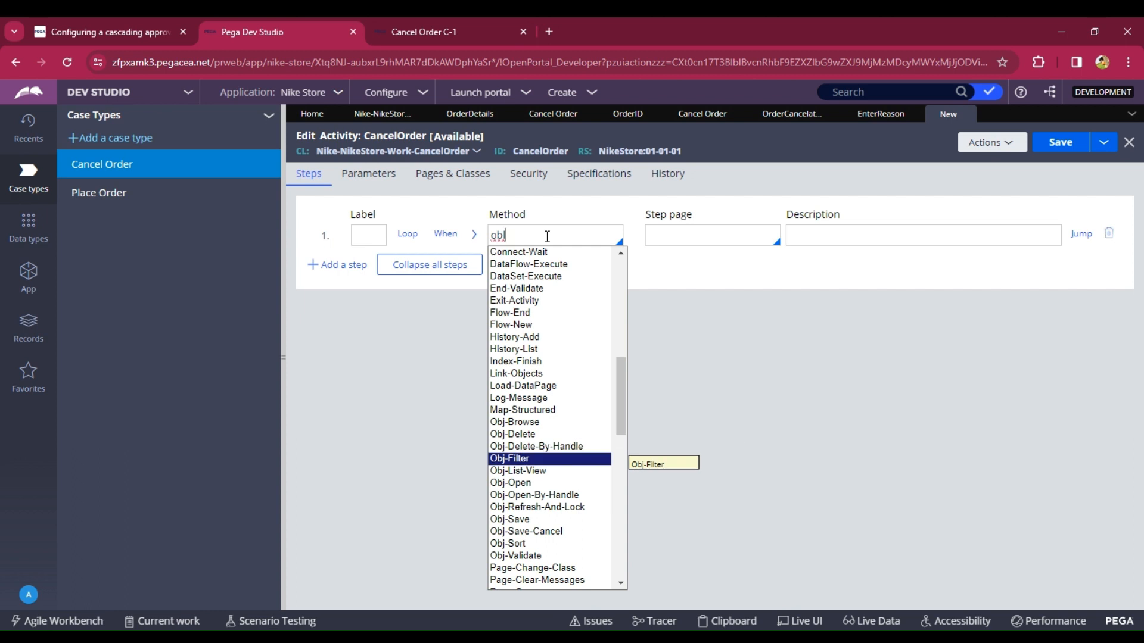
pyautogui.press('Down')
pyautogui.press('Up')
pyautogui.press('Up')
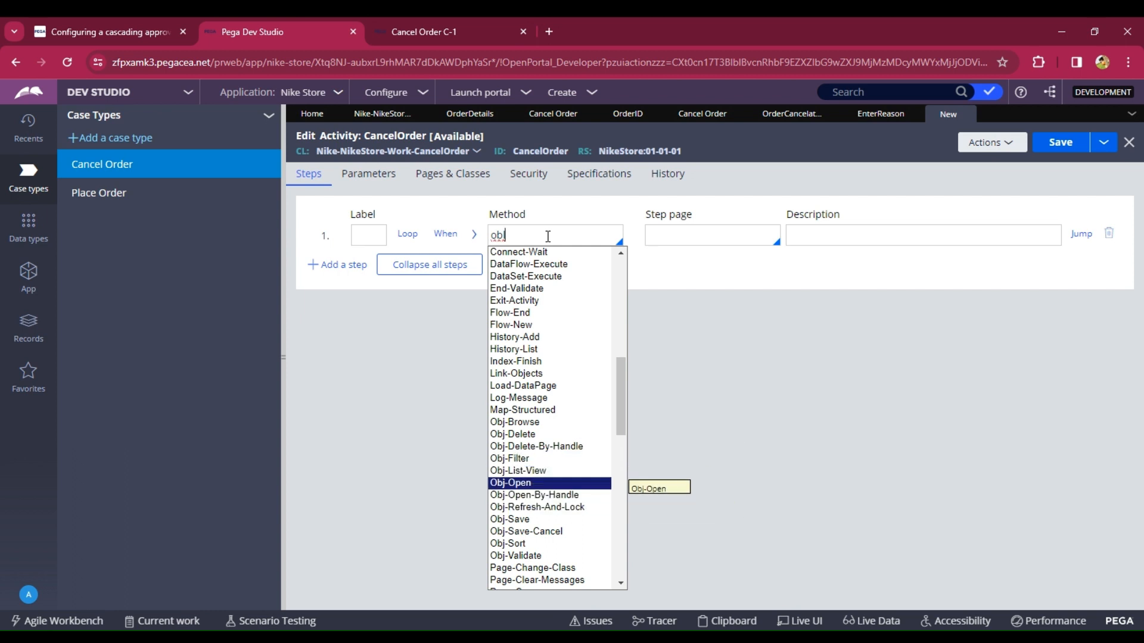
pyautogui.press('Return')
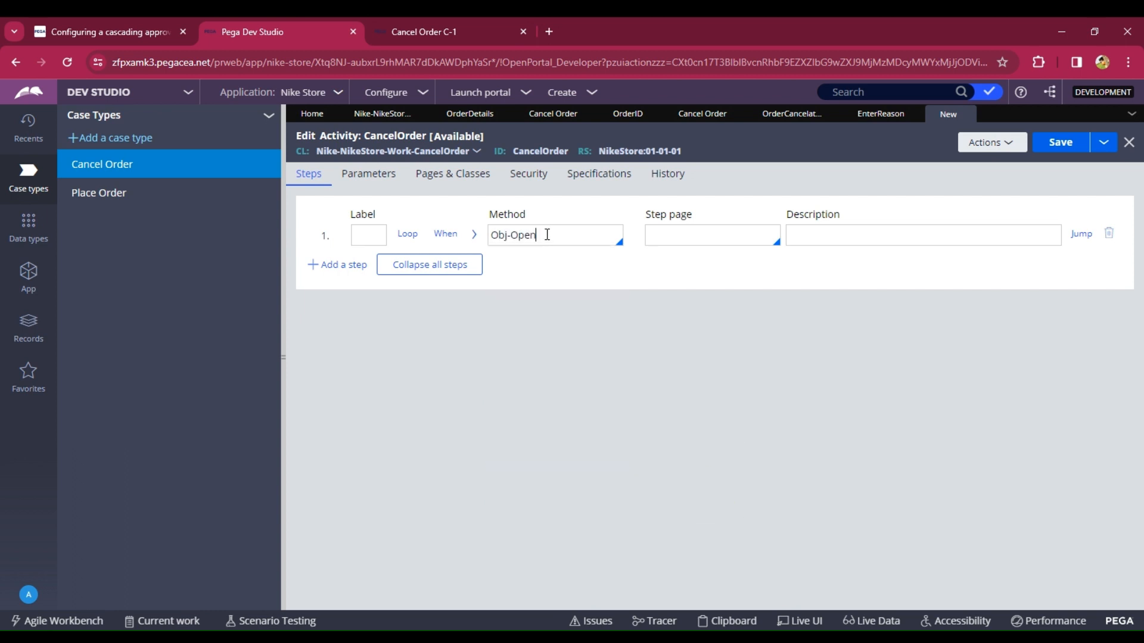
pyautogui.click(474, 234)
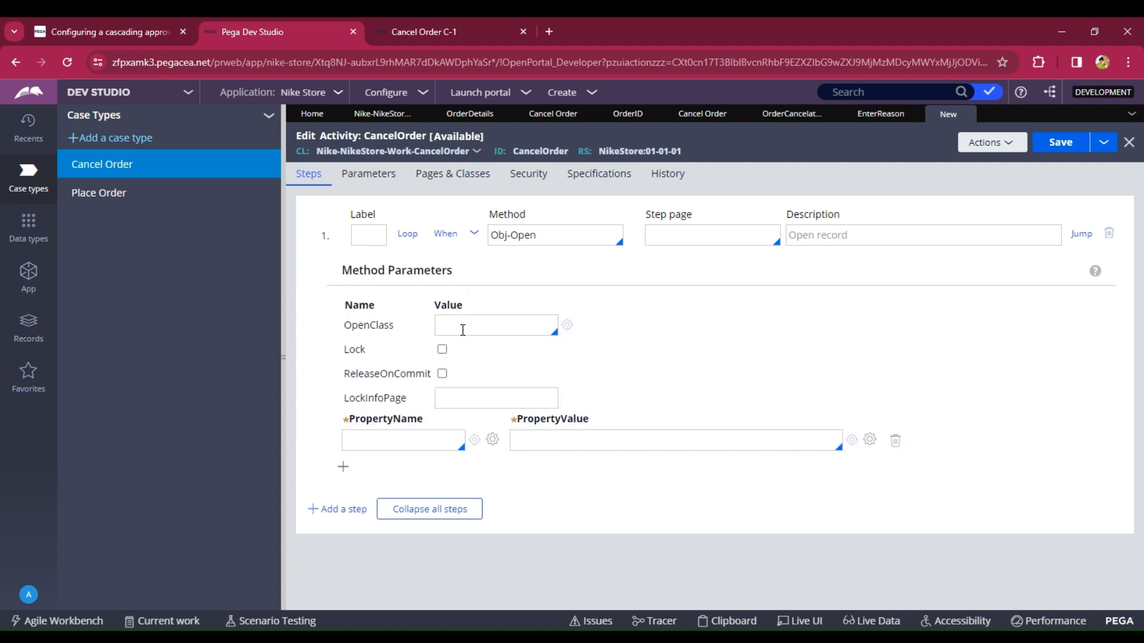
pyautogui.hotkey('ctrl', 'v')
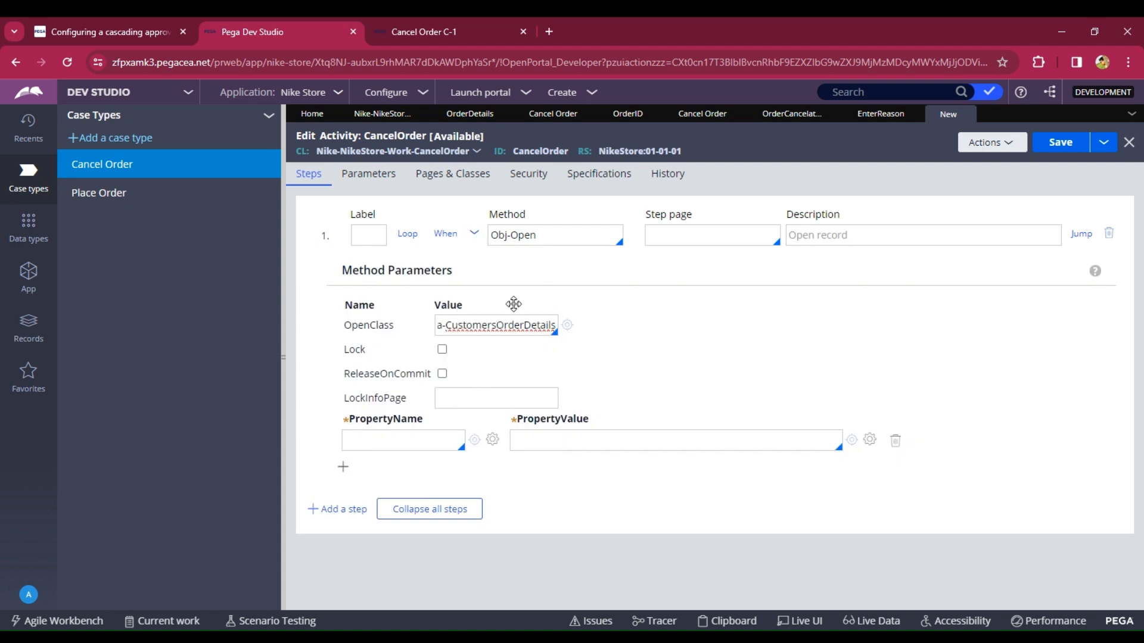
# - Set the Obj-Open step's PropertyName to Data.OrderID and PropertyValue to pyWorkPage.OrderID
pyautogui.click(374, 441)
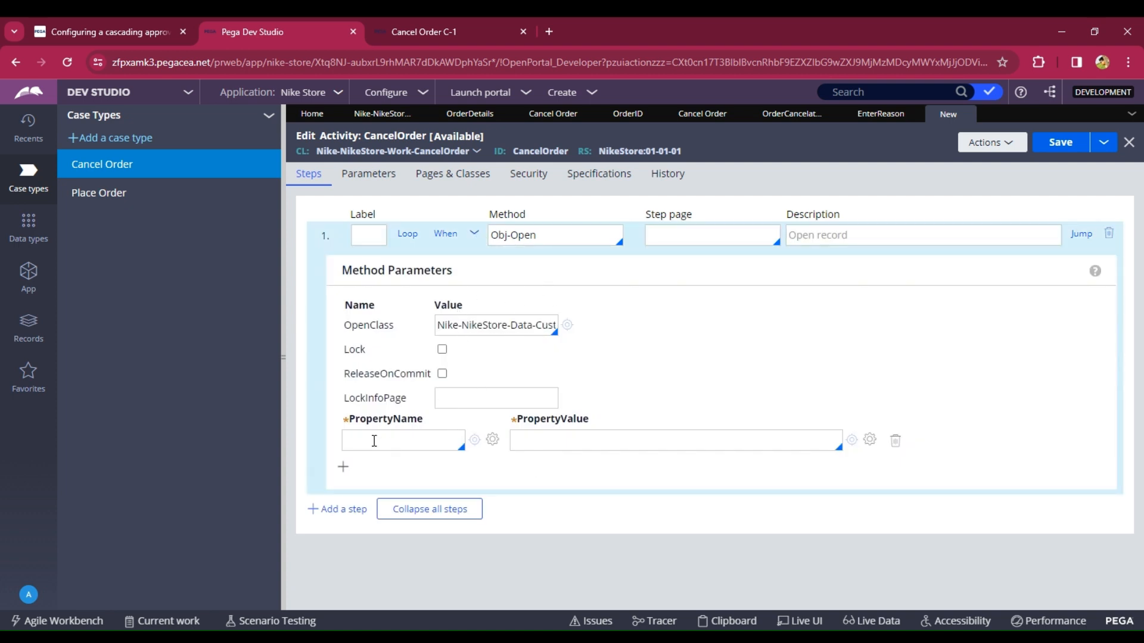
pyautogui.press('Down')
pyautogui.press('Down')
pyautogui.press('Down')
pyautogui.press('Return')
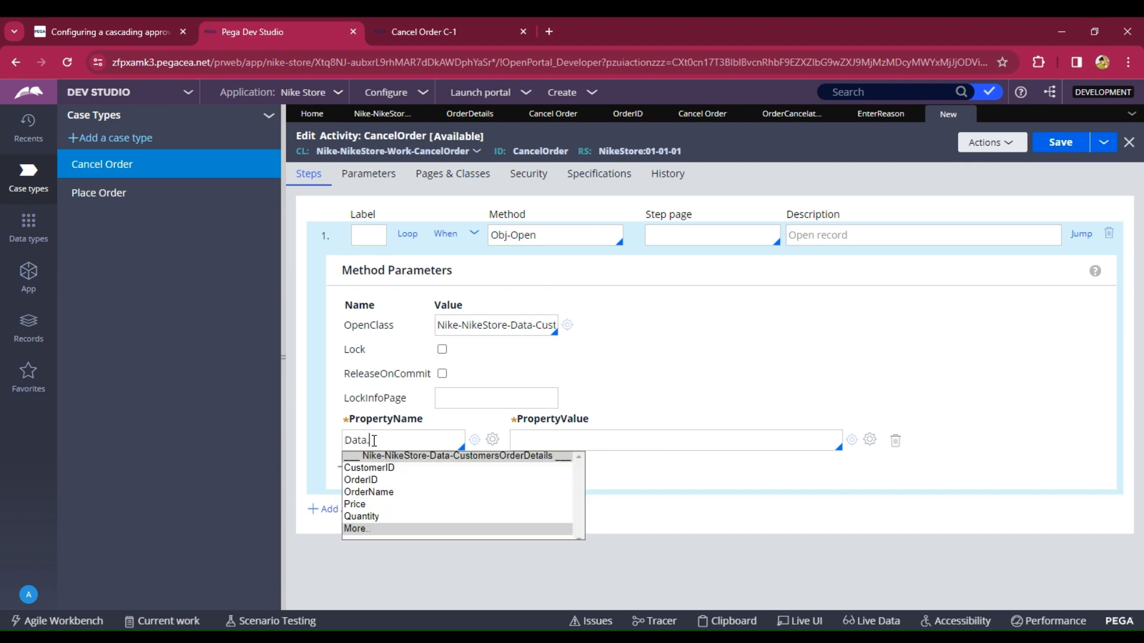
pyautogui.press('Down')
pyautogui.press('Down')
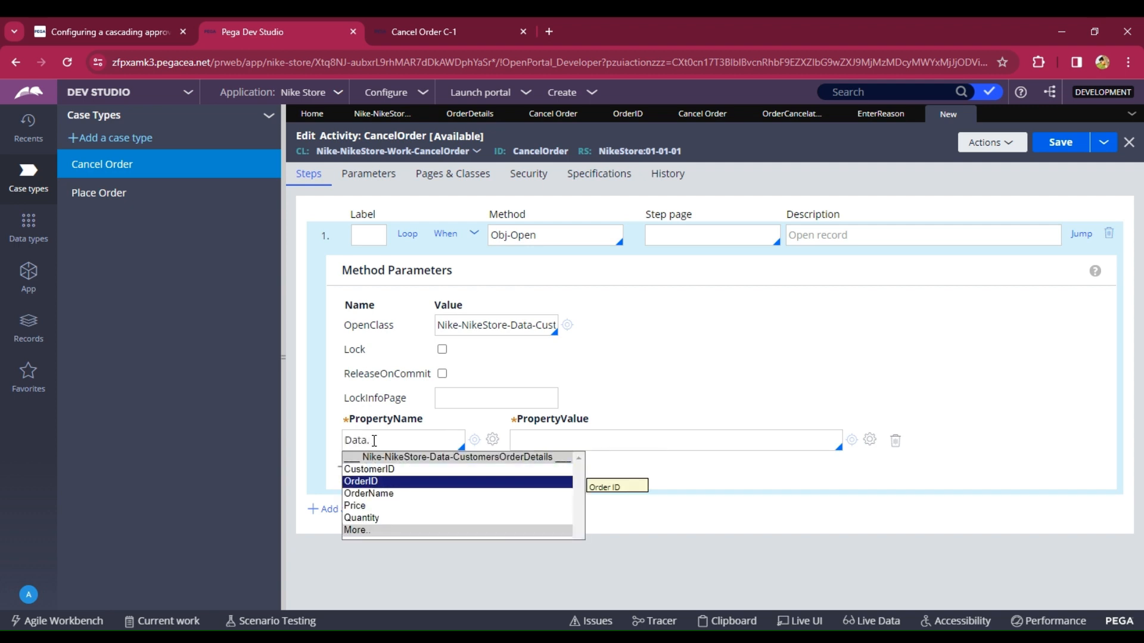
pyautogui.press('Return')
pyautogui.click(552, 441)
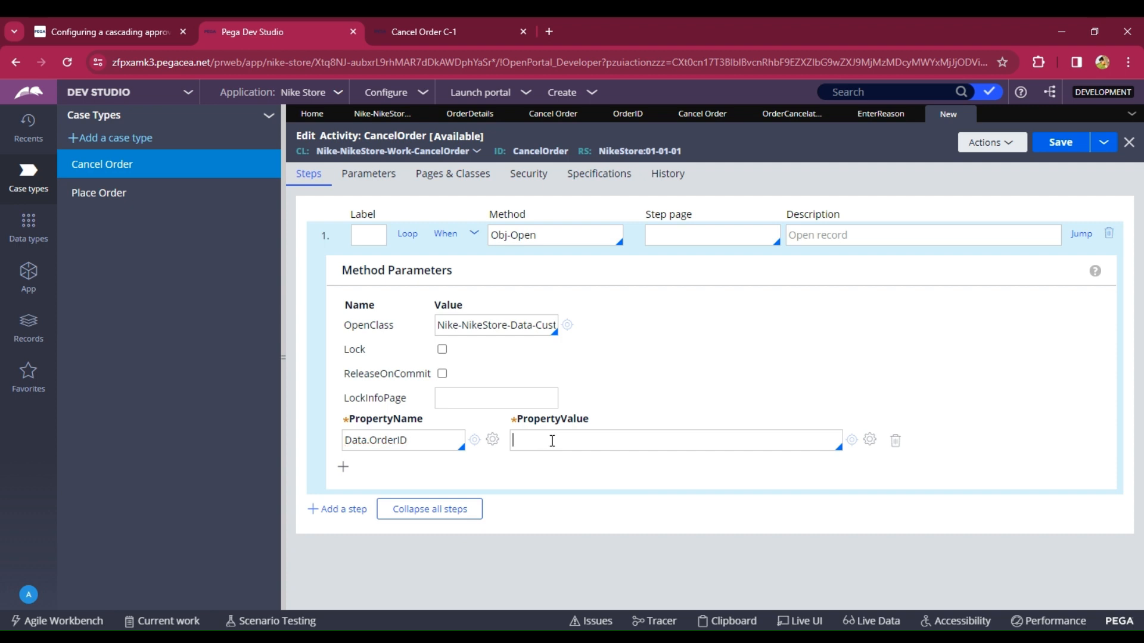
pyautogui.press('Down')
pyautogui.press('Down')
pyautogui.press('Down')
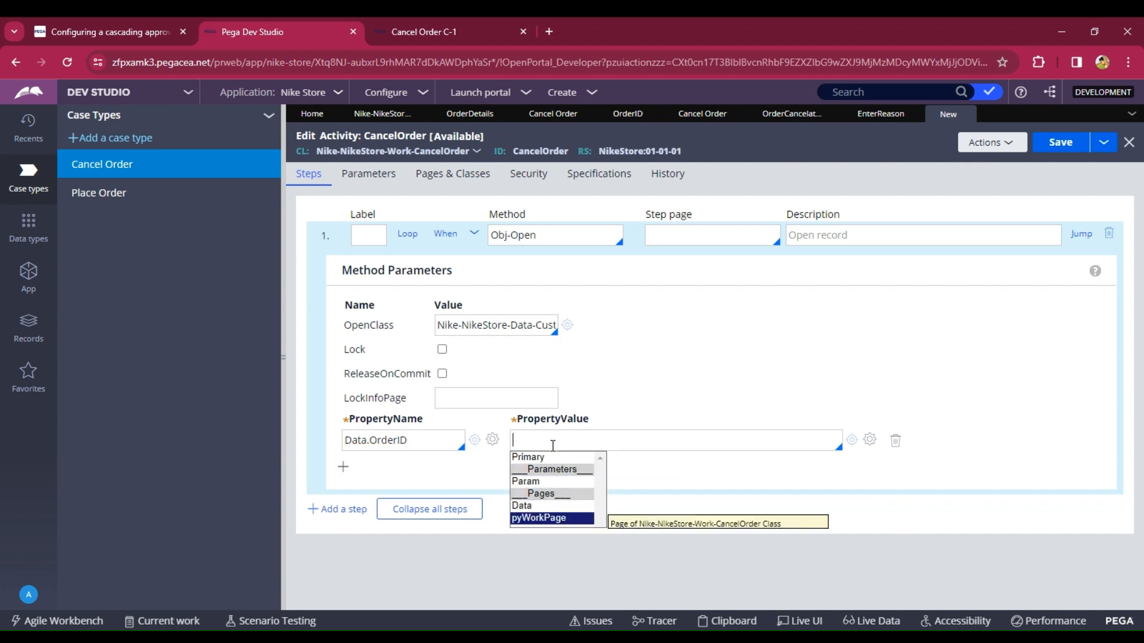
pyautogui.press('Return')
pyautogui.press('Down')
pyautogui.press('Down')
pyautogui.press('Down')
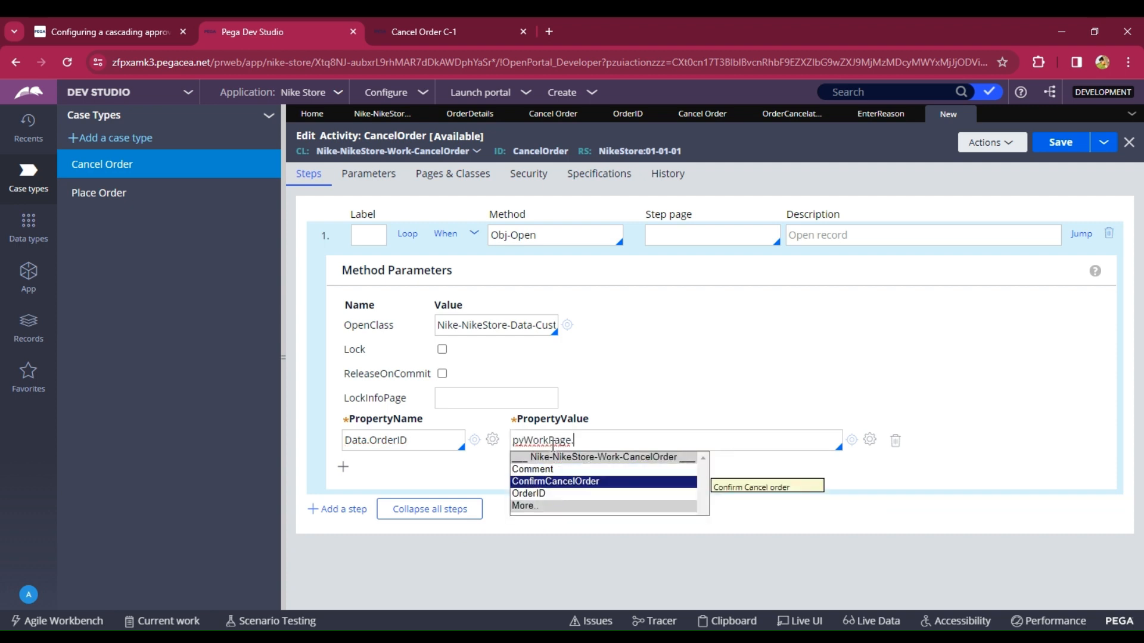
pyautogui.press('Return')
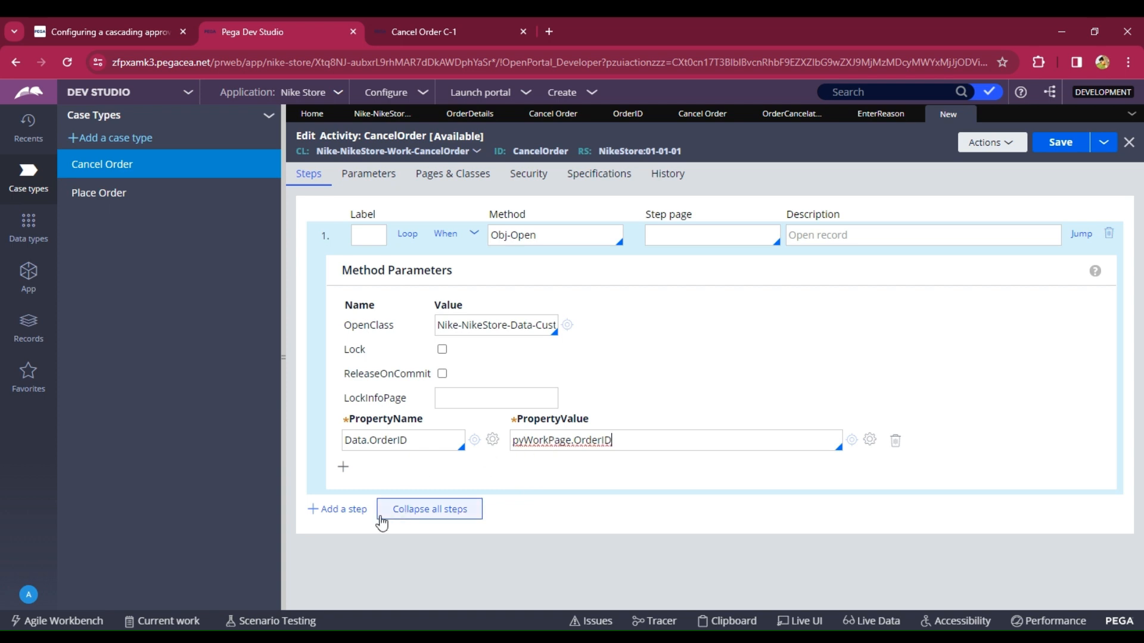
# - Add a second activity step using method Obj-Delete and save the CancelOrder activity
pyautogui.click(337, 511)
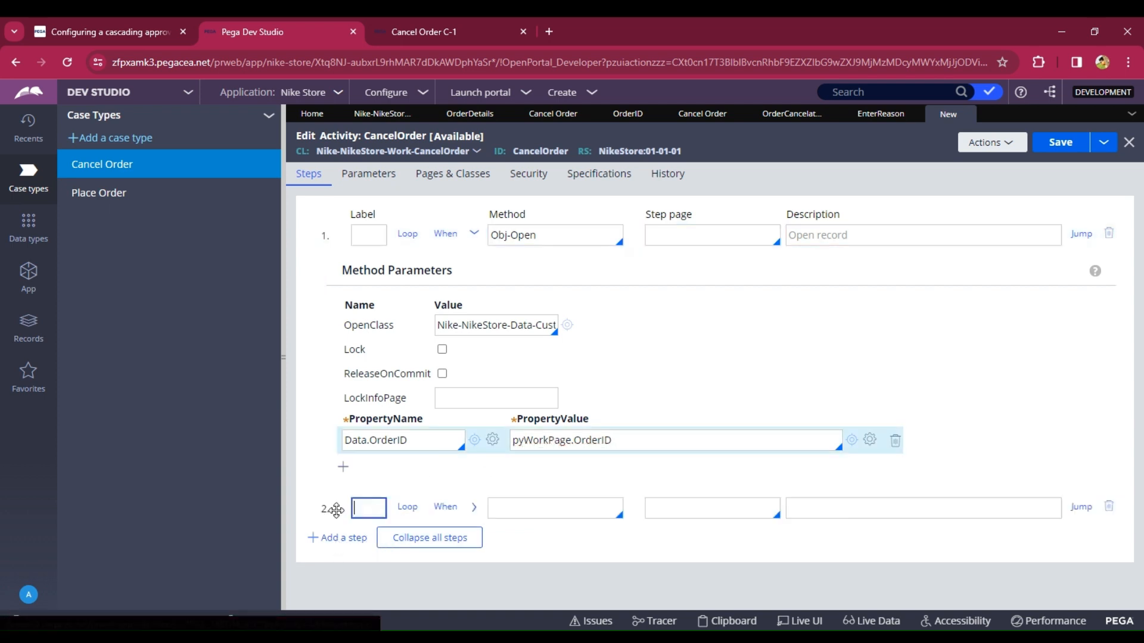
pyautogui.click(560, 506)
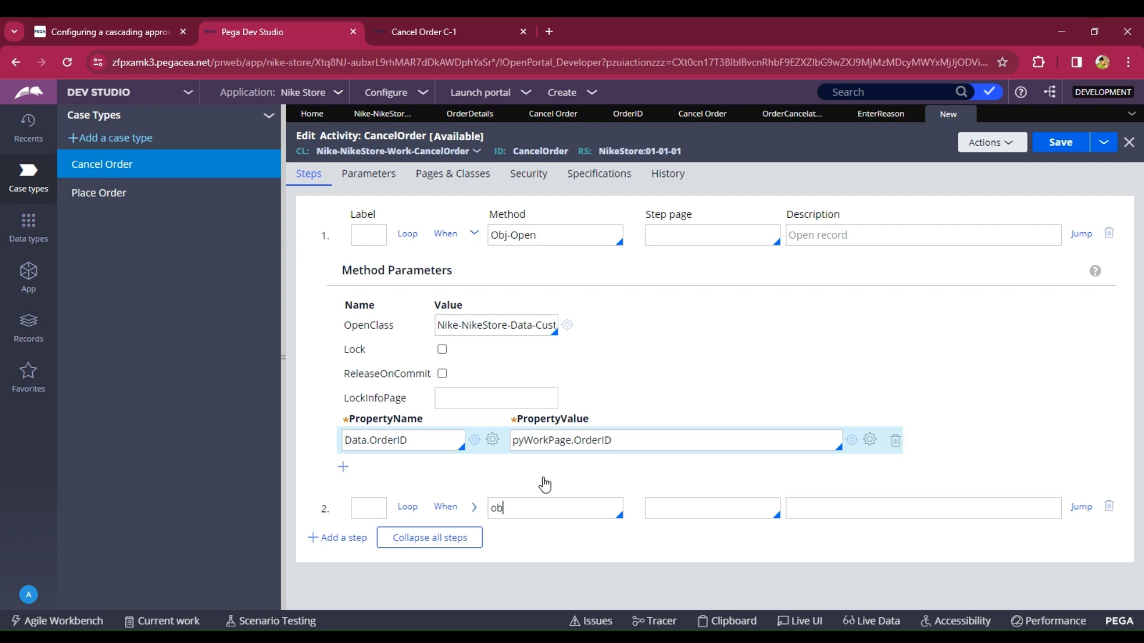
pyautogui.press('Down')
pyautogui.press('Down')
pyautogui.press('Down')
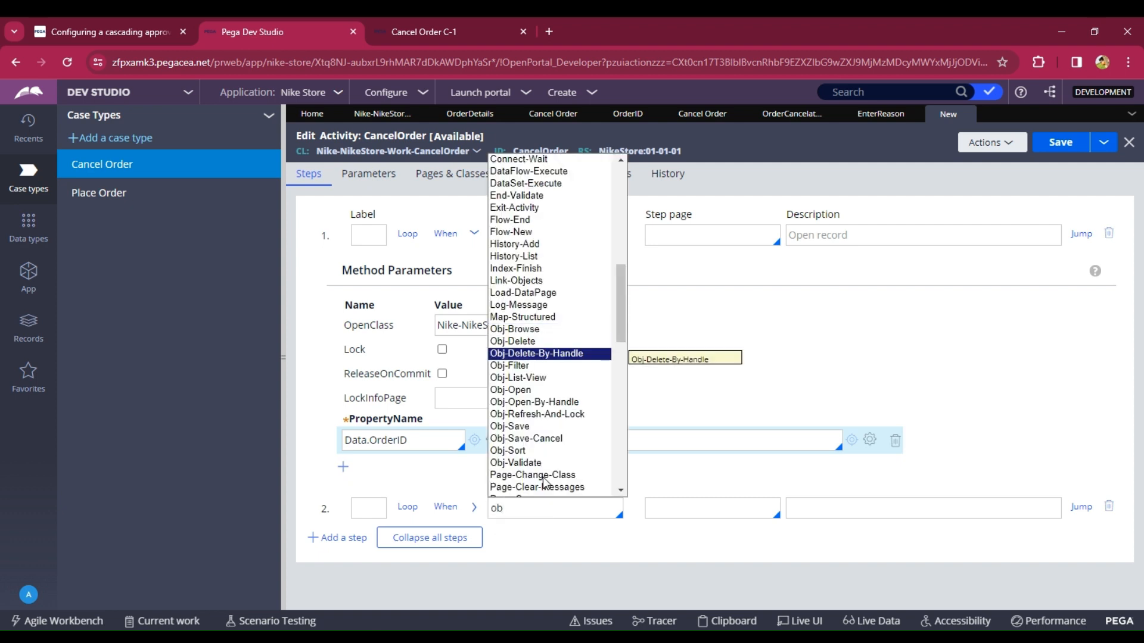
pyautogui.press('Up')
pyautogui.press('Return')
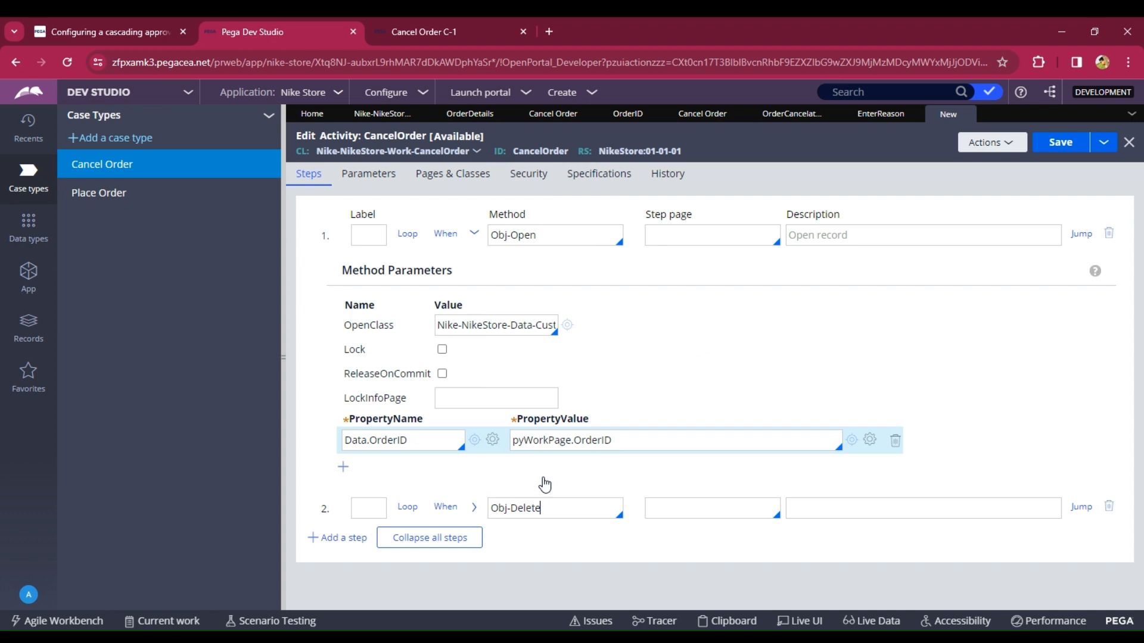
pyautogui.click(474, 507)
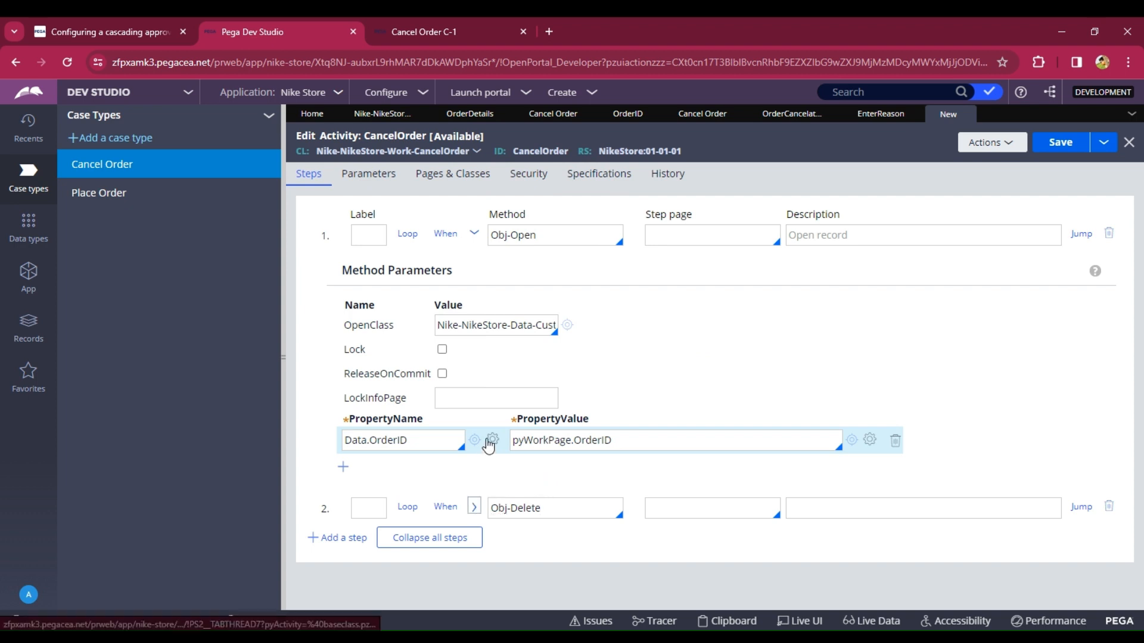
pyautogui.scroll(-2, 491, 471)
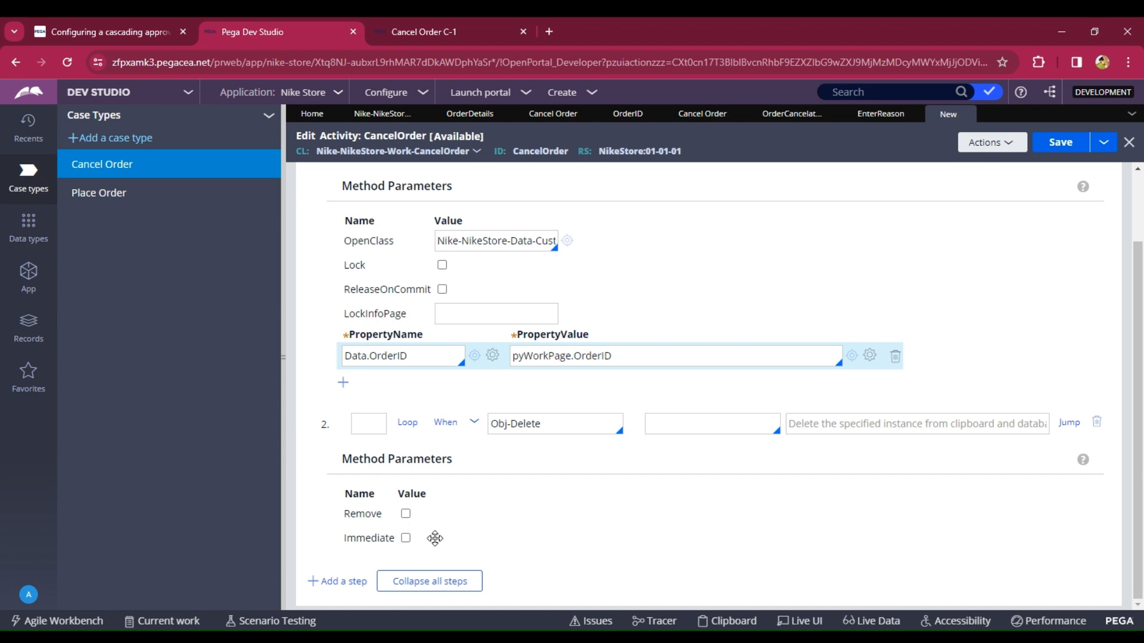
pyautogui.scroll(2, 554, 467)
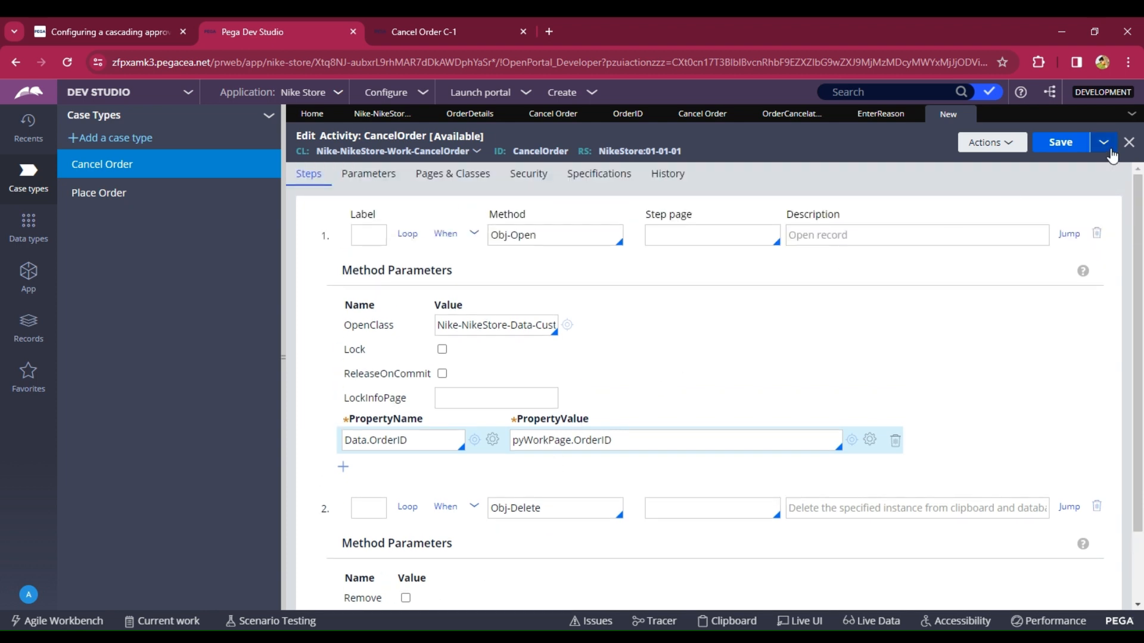
pyautogui.click(1073, 153)
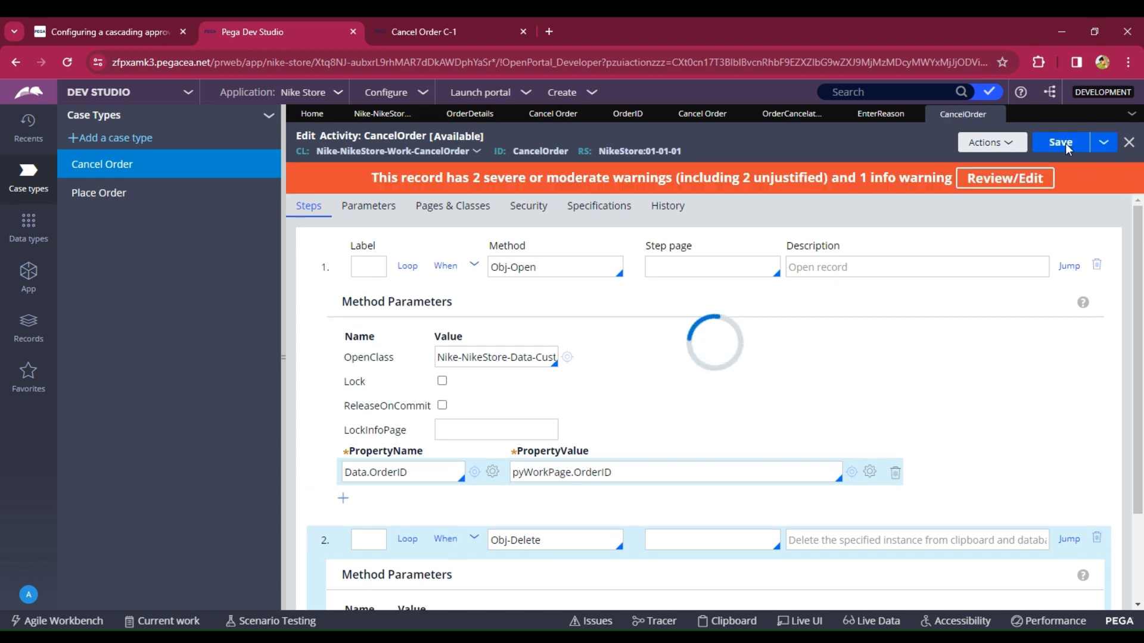
pyautogui.click(1064, 144)
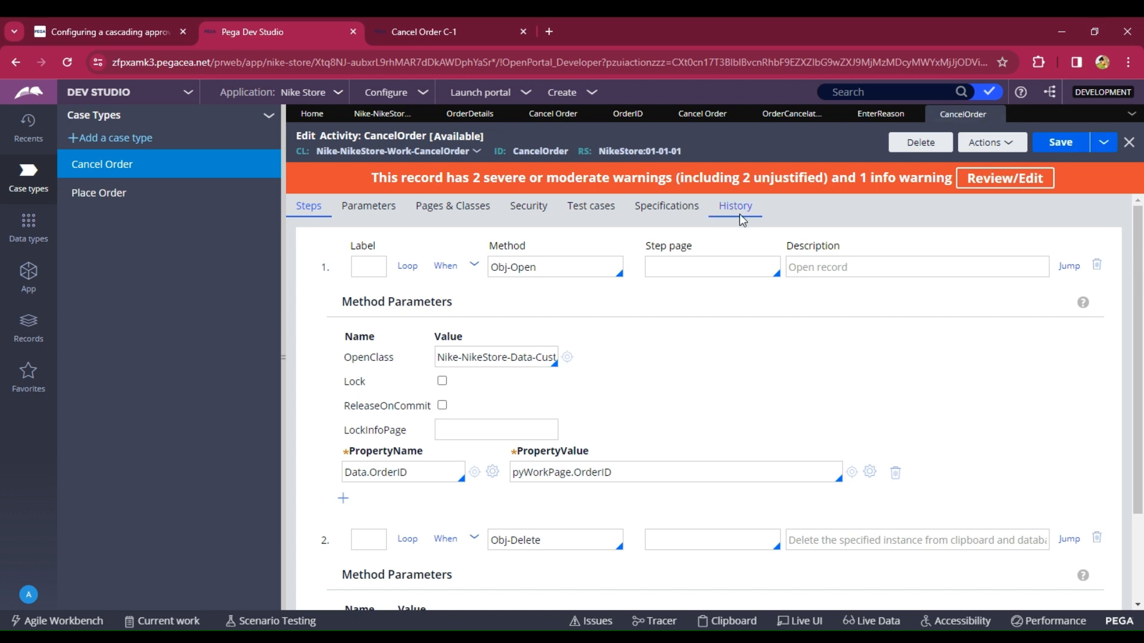
# - Reselect CancelOrder as the Enter Reason flow action's Run activity and save the flow action
pyautogui.click(879, 114)
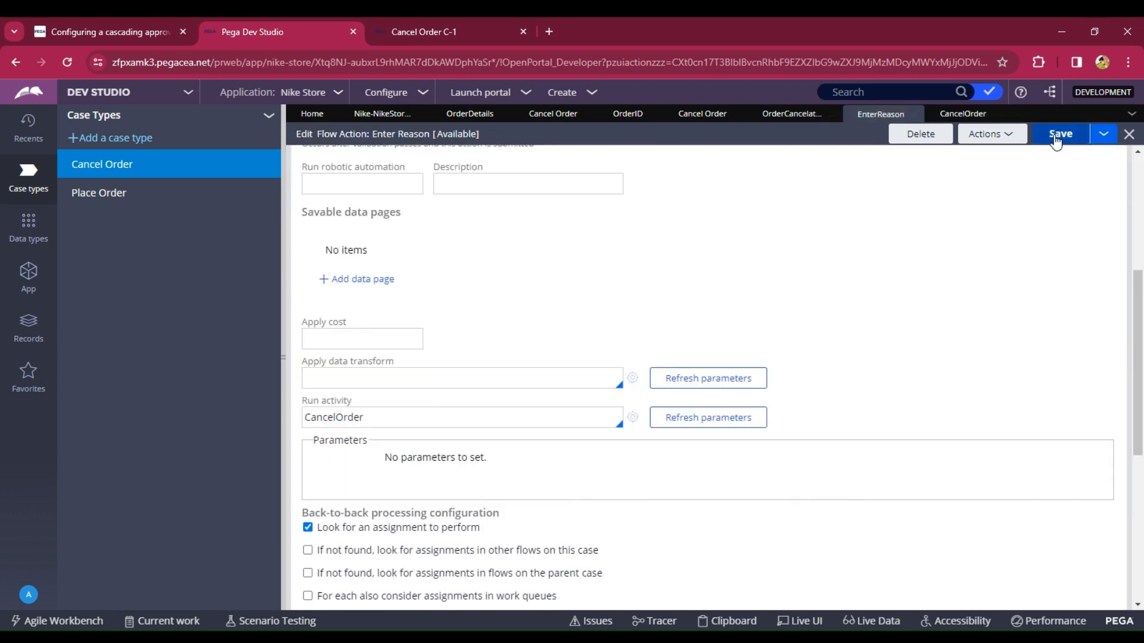
pyautogui.click(479, 416)
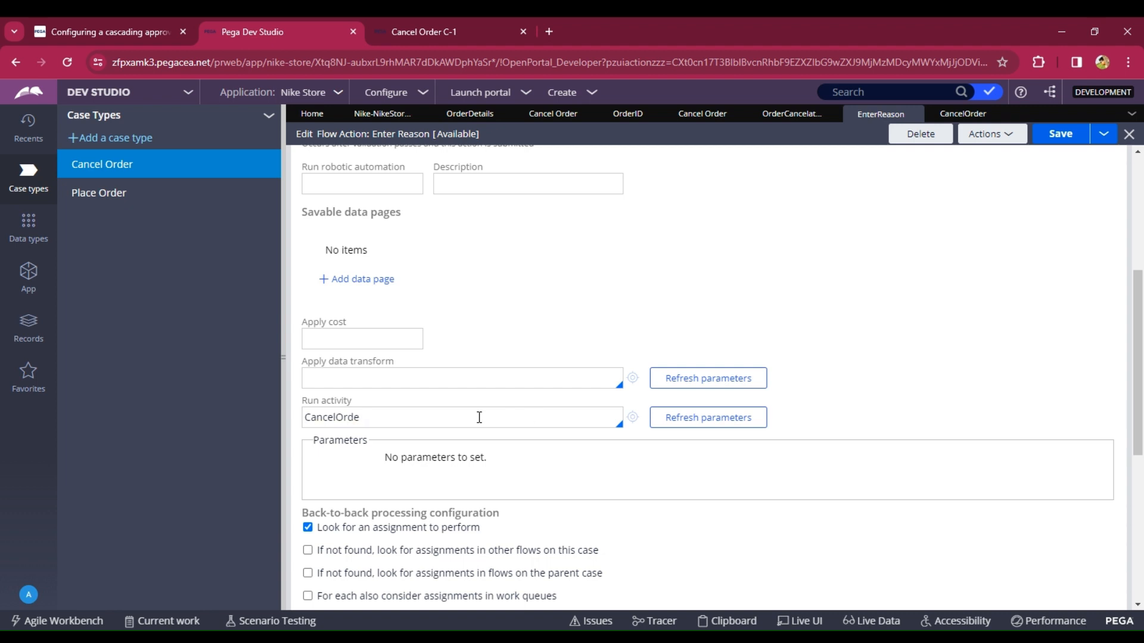
pyautogui.press('BackSpace')
pyautogui.press('Return')
pyautogui.click(1060, 134)
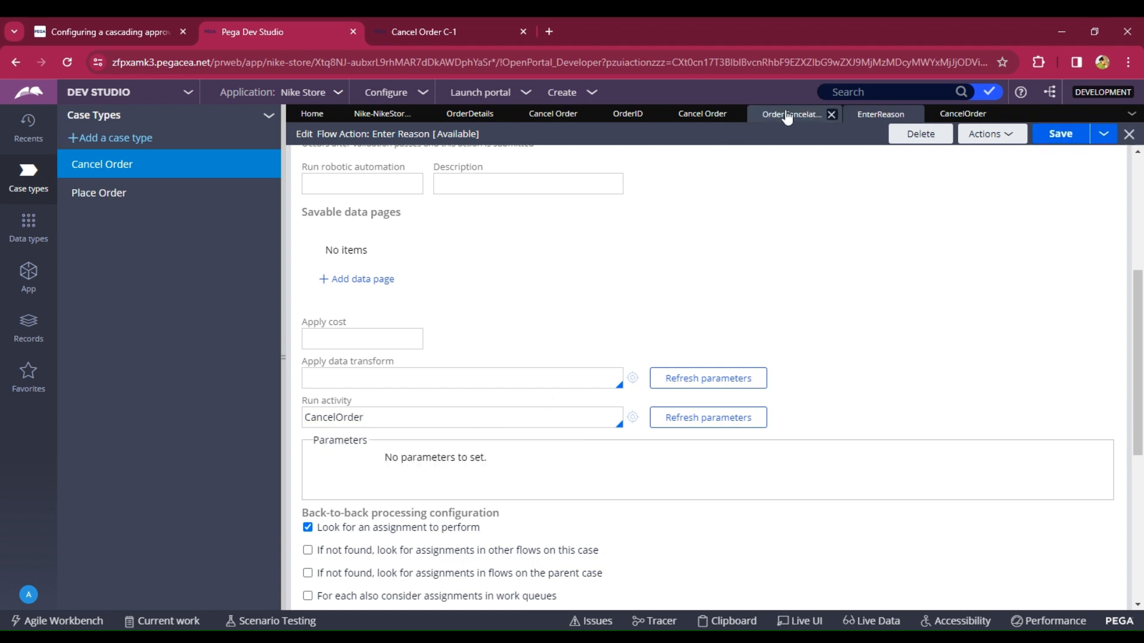
# - Submit the Enter Reason connector properties and save the Order Cancelation flow
pyautogui.click(795, 113)
pyautogui.click(906, 530)
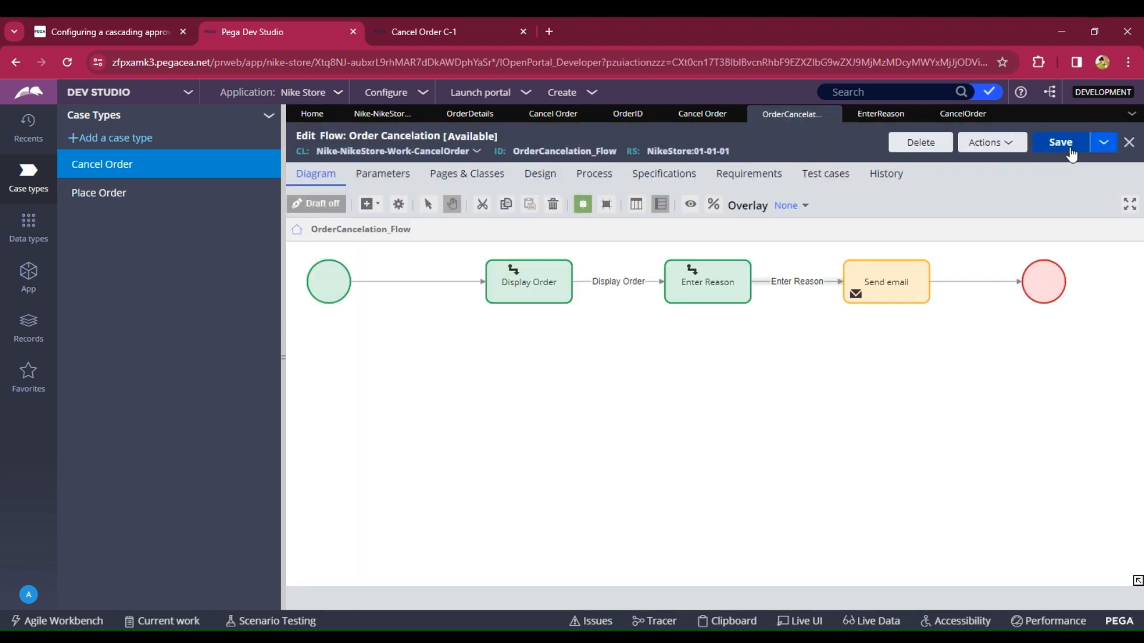
pyautogui.click(1063, 143)
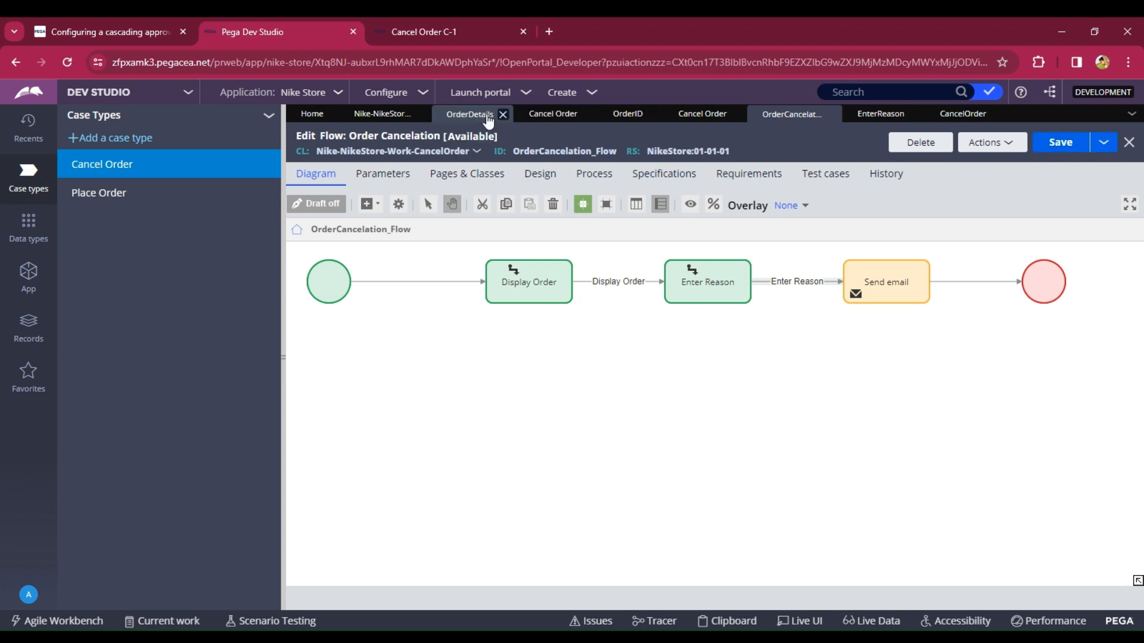
# - Refresh the Cancel Order case type and save it
pyautogui.click(542, 121)
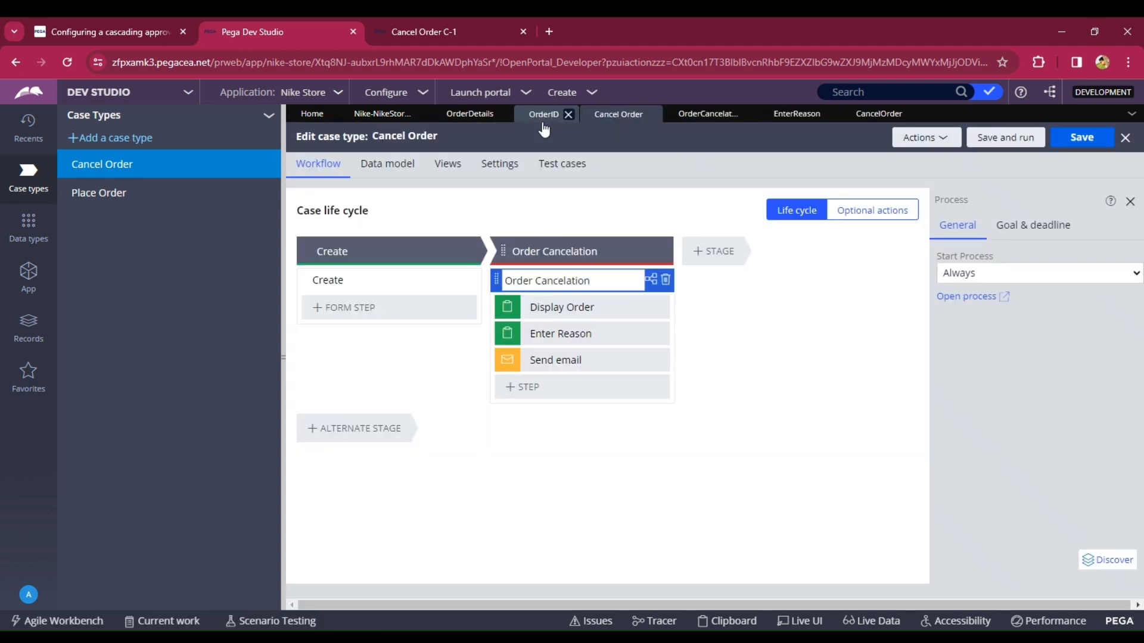
pyautogui.click(1085, 142)
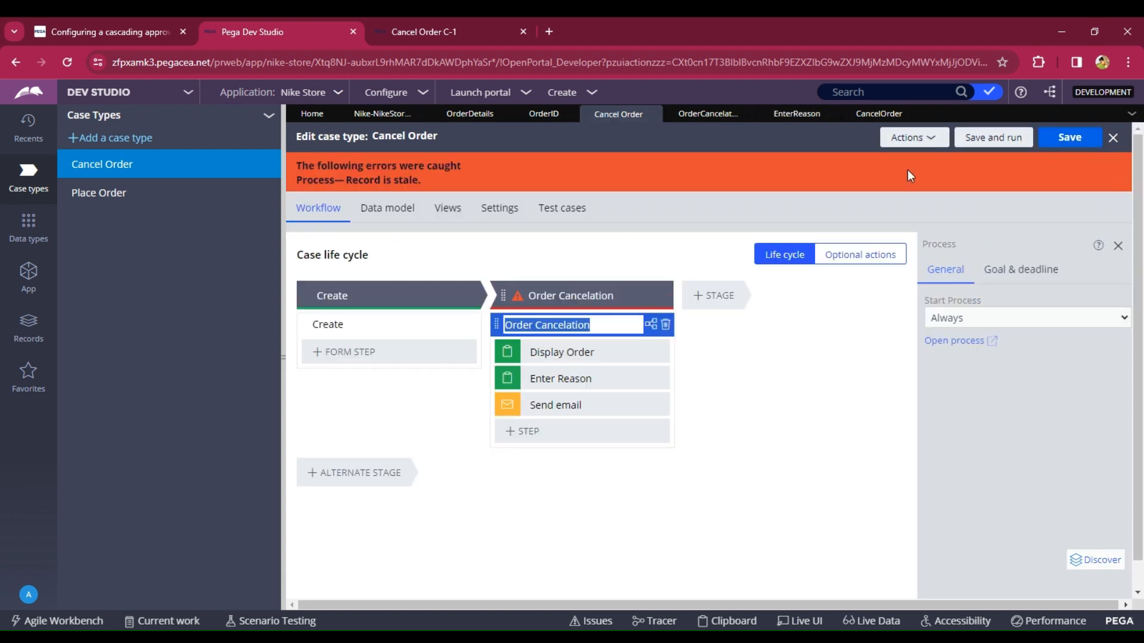
pyautogui.click(941, 140)
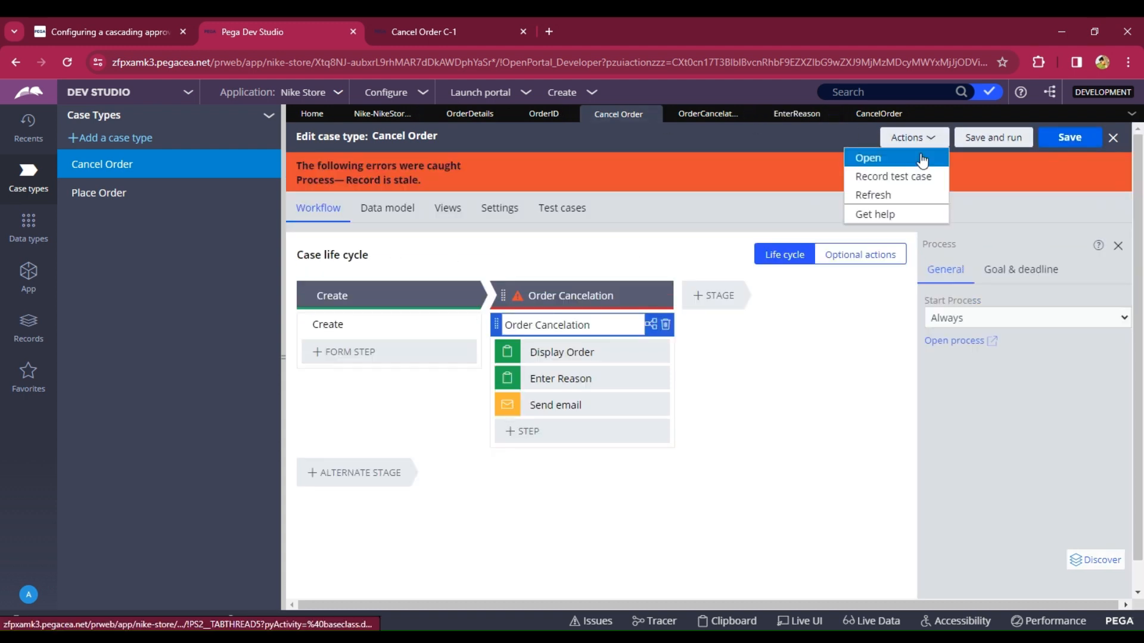
pyautogui.click(873, 195)
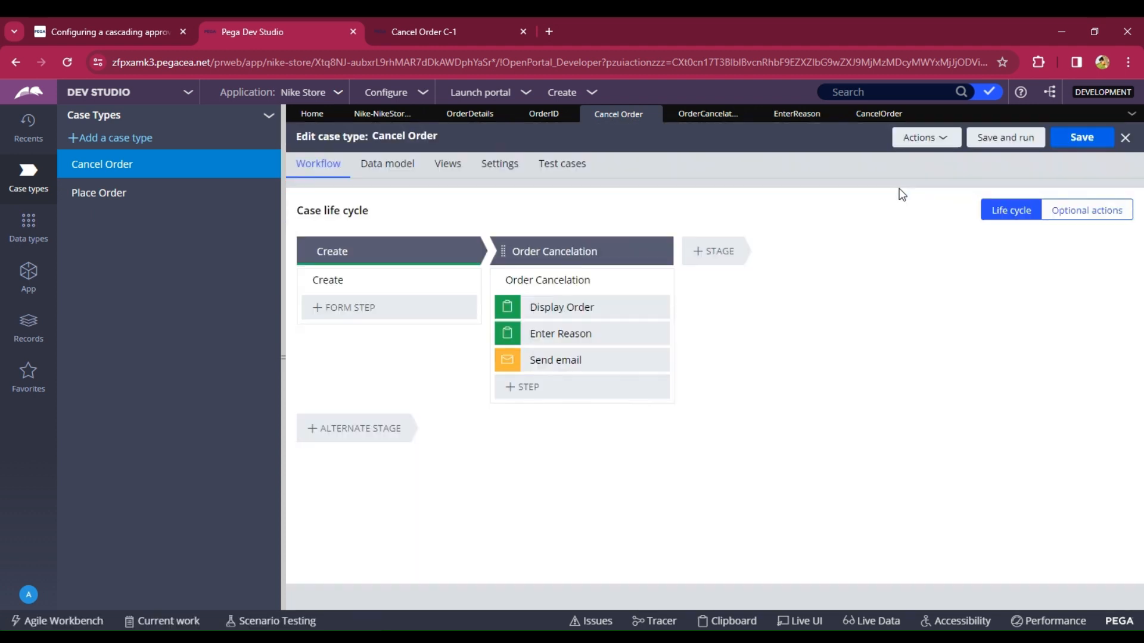
pyautogui.click(1075, 138)
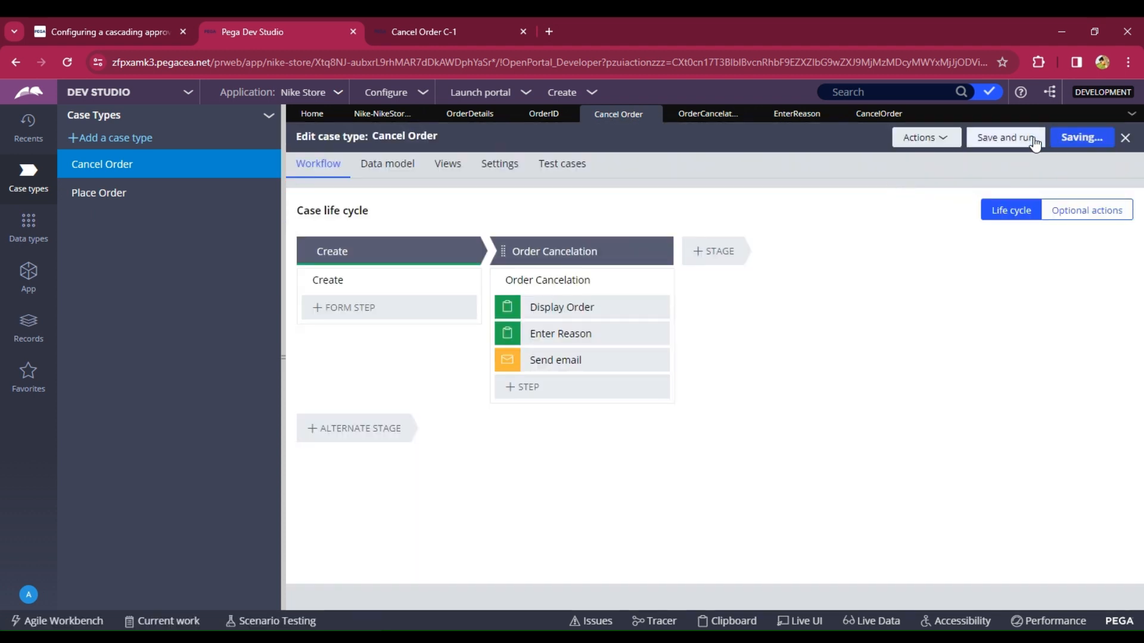
# - Close the old Cancel Order C-1 browser tab and all open rule tabs, and launch the Nike portal
pyautogui.click(523, 32)
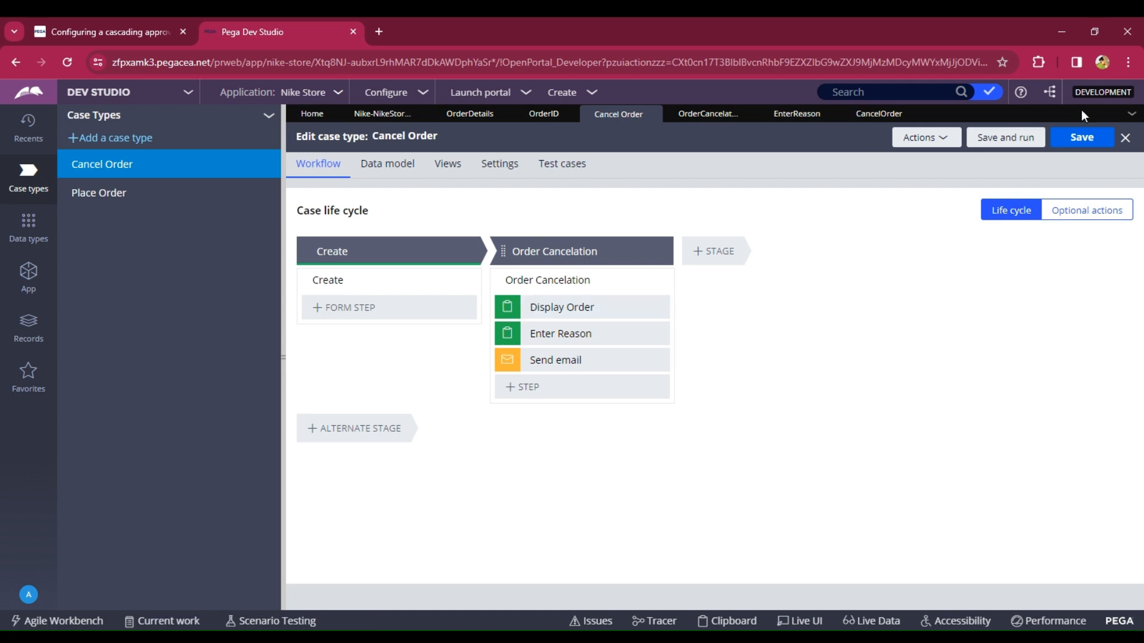
pyautogui.click(1127, 116)
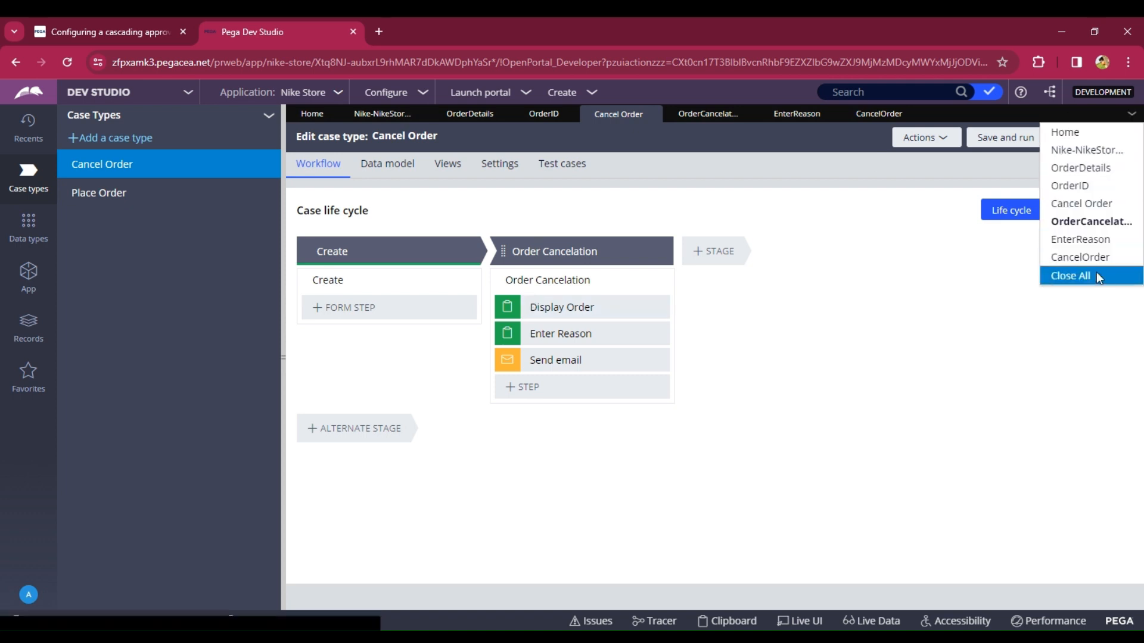
pyautogui.click(1096, 274)
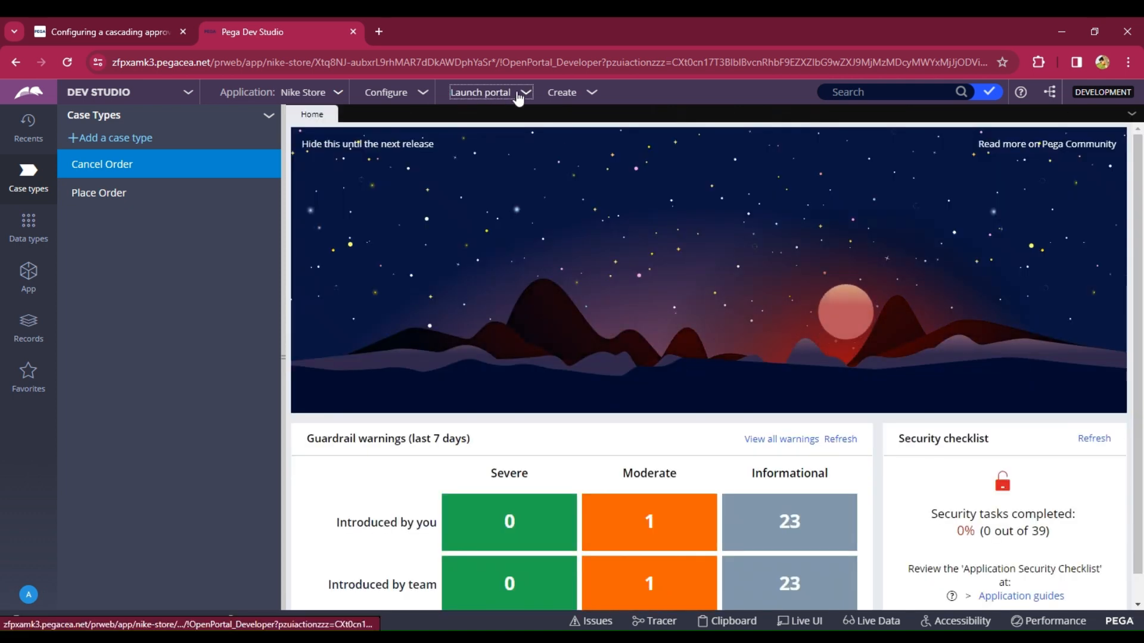
pyautogui.click(518, 94)
pyautogui.click(489, 127)
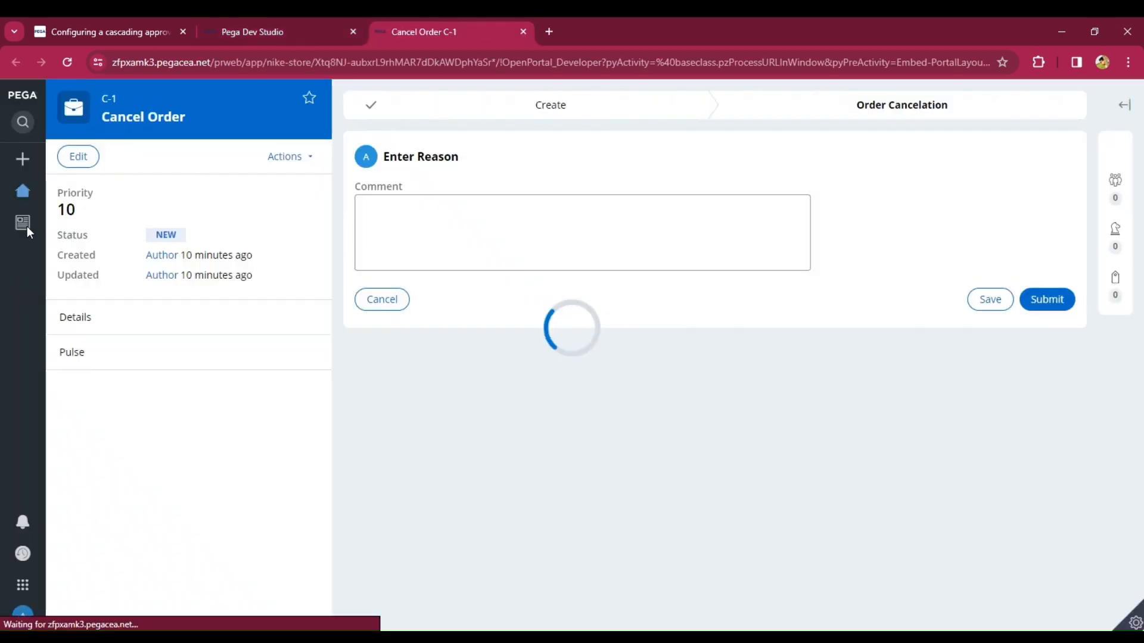
# - Open My Orders in the Nike portal, cancel order A001, and submit the Display Order confirmation
pyautogui.click(24, 224)
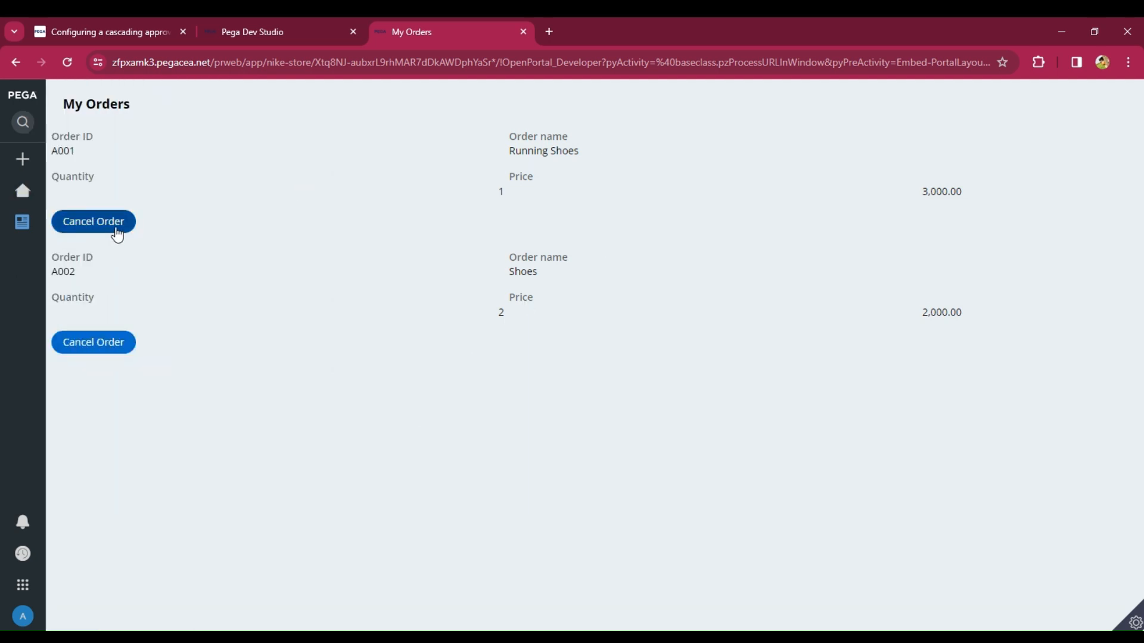
pyautogui.click(115, 228)
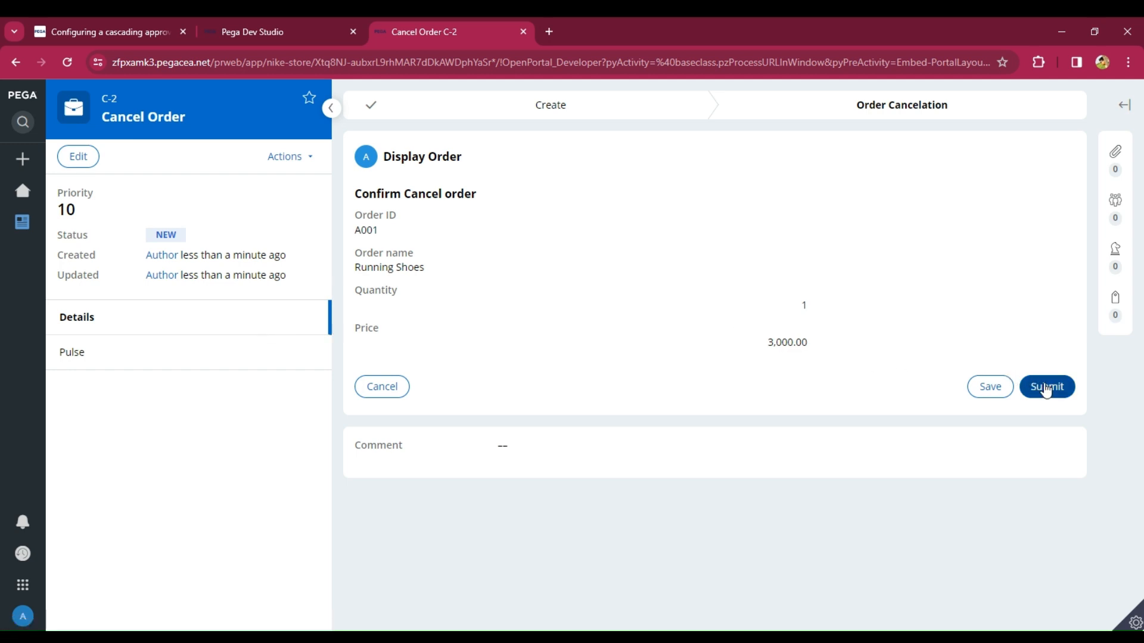
pyautogui.click(1046, 389)
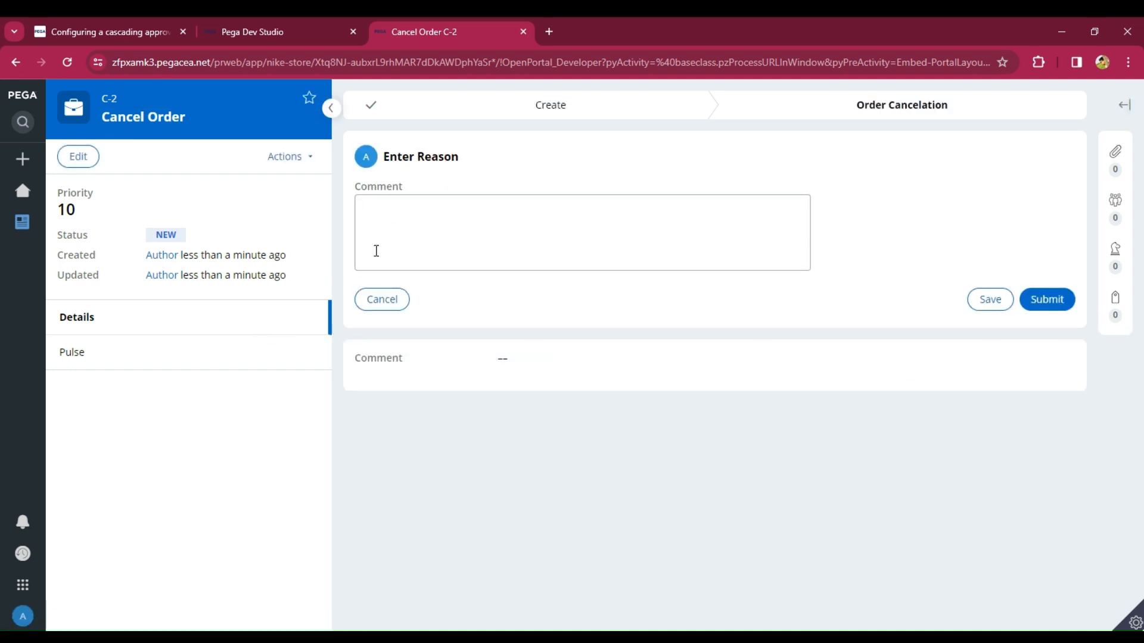
# - Enter the cancellation reason comment "Size is small" and submit the Enter Reason step
pyautogui.click(371, 232)
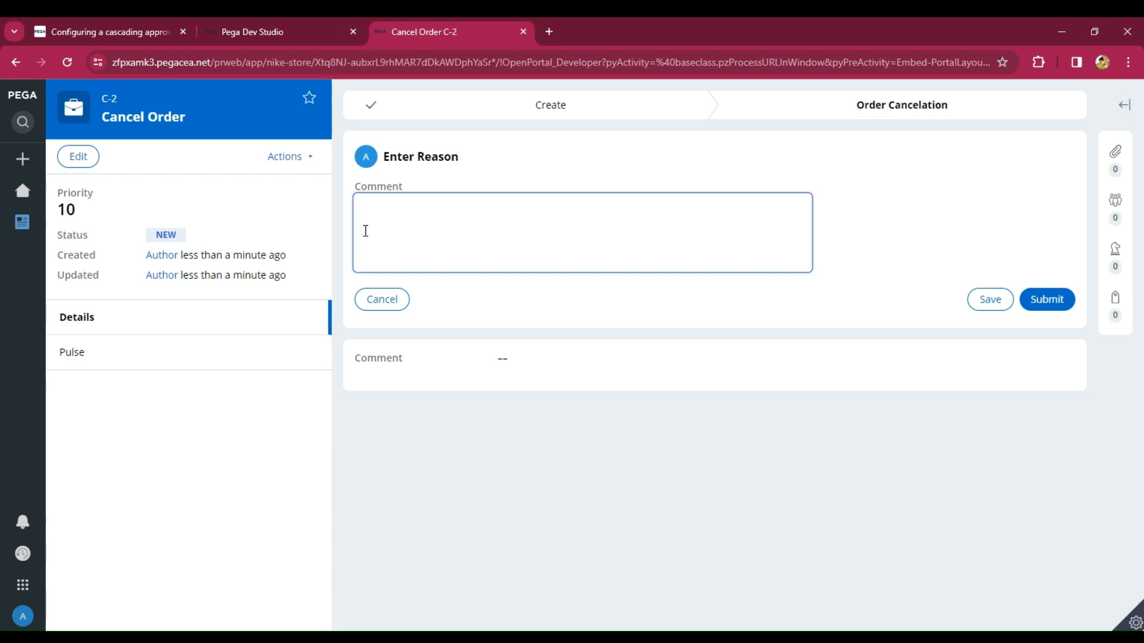
pyautogui.write('Sh')
pyautogui.write('ze')
pyautogui.write(' is small')
pyautogui.click(1052, 306)
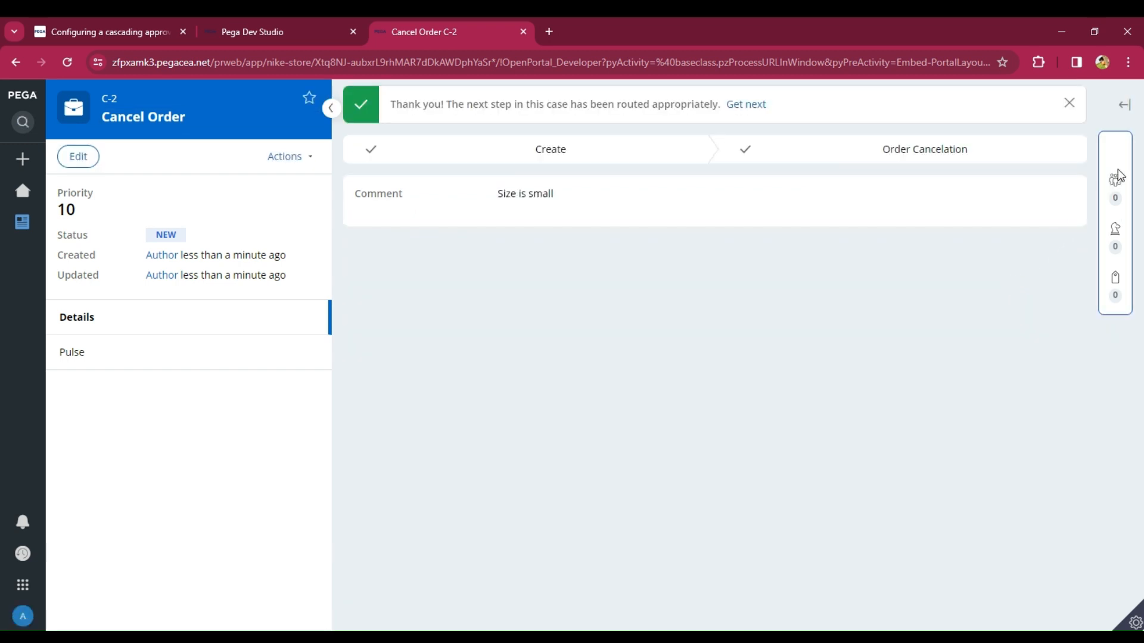
# - Open the Order Canceled correspondence from the case utilities and always allow pop-ups from the Pega site
pyautogui.click(1118, 156)
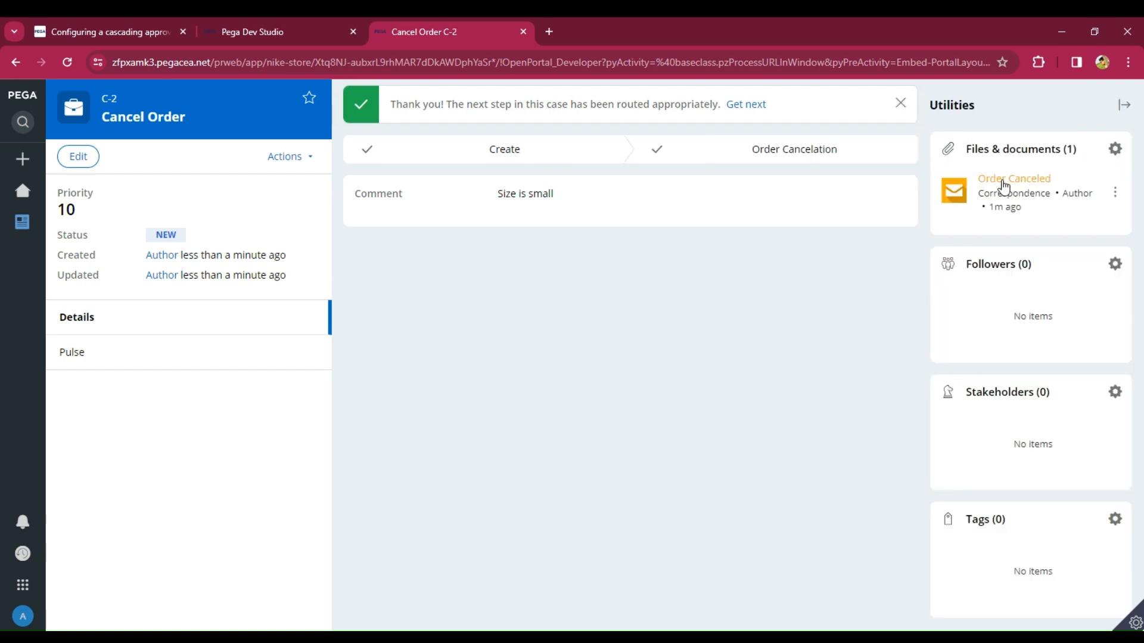
pyautogui.click(1024, 178)
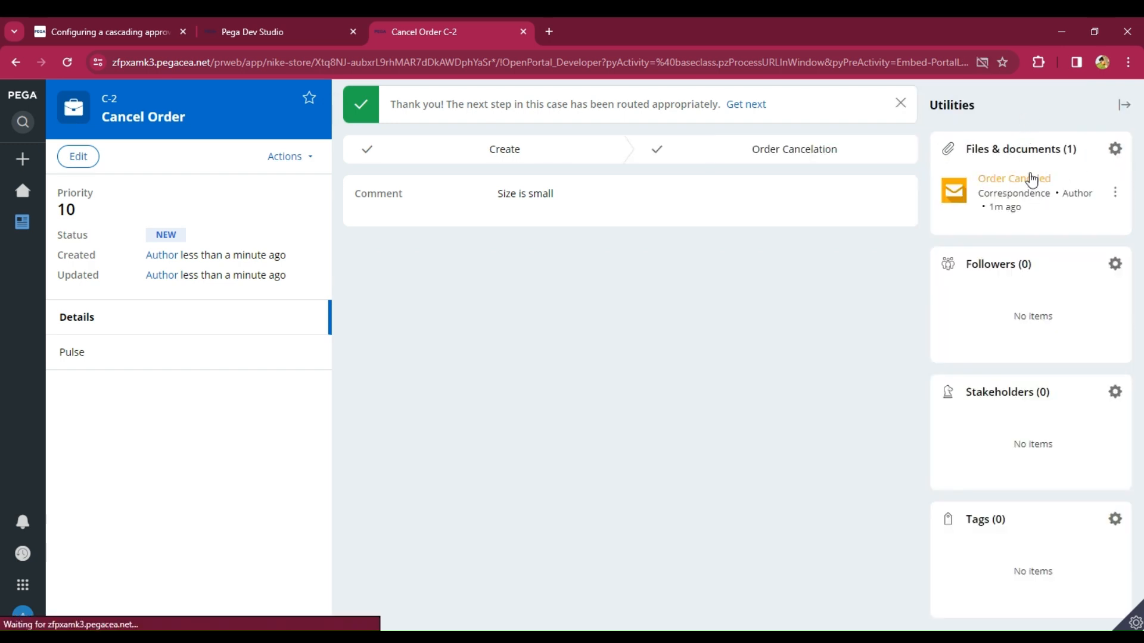
pyautogui.click(938, 64)
pyautogui.click(810, 141)
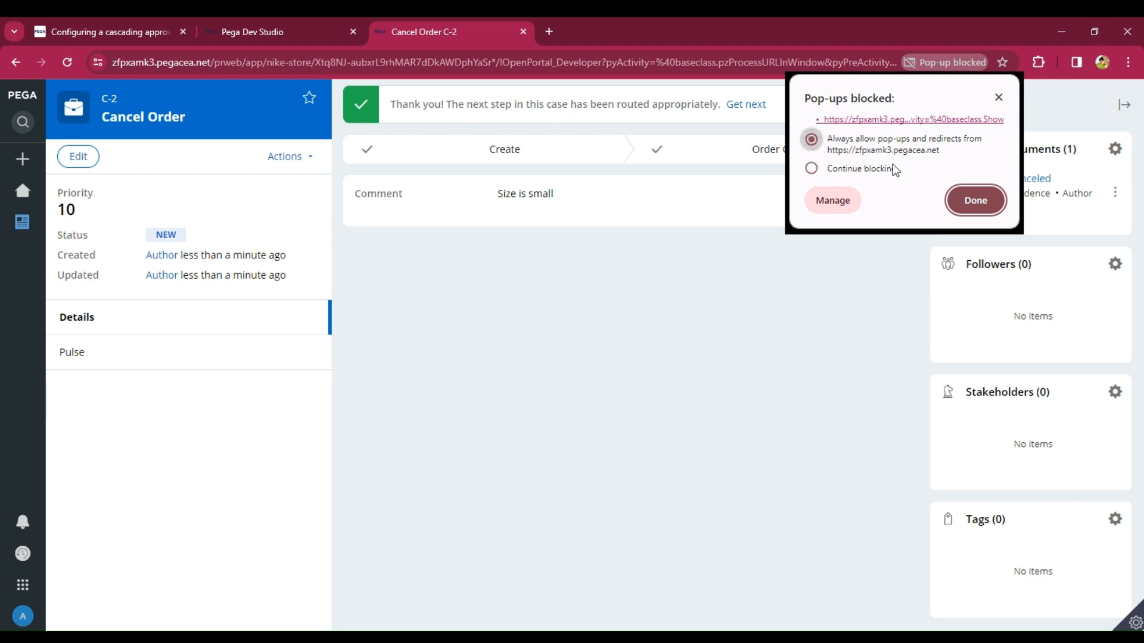
pyautogui.click(976, 197)
pyautogui.click(996, 181)
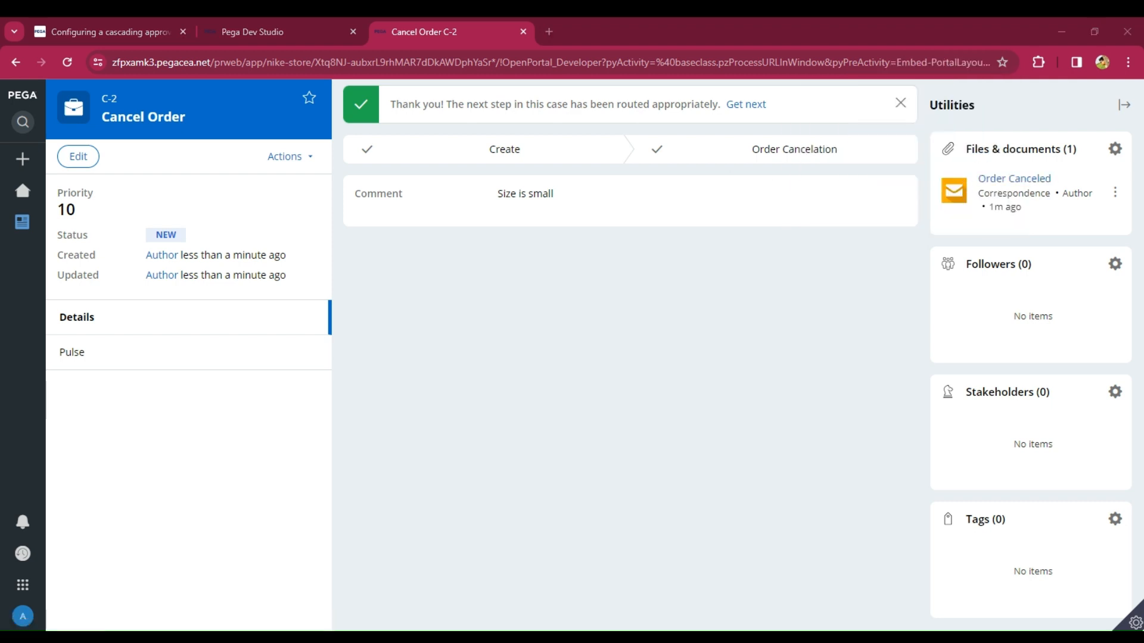
pyautogui.click(697, 58)
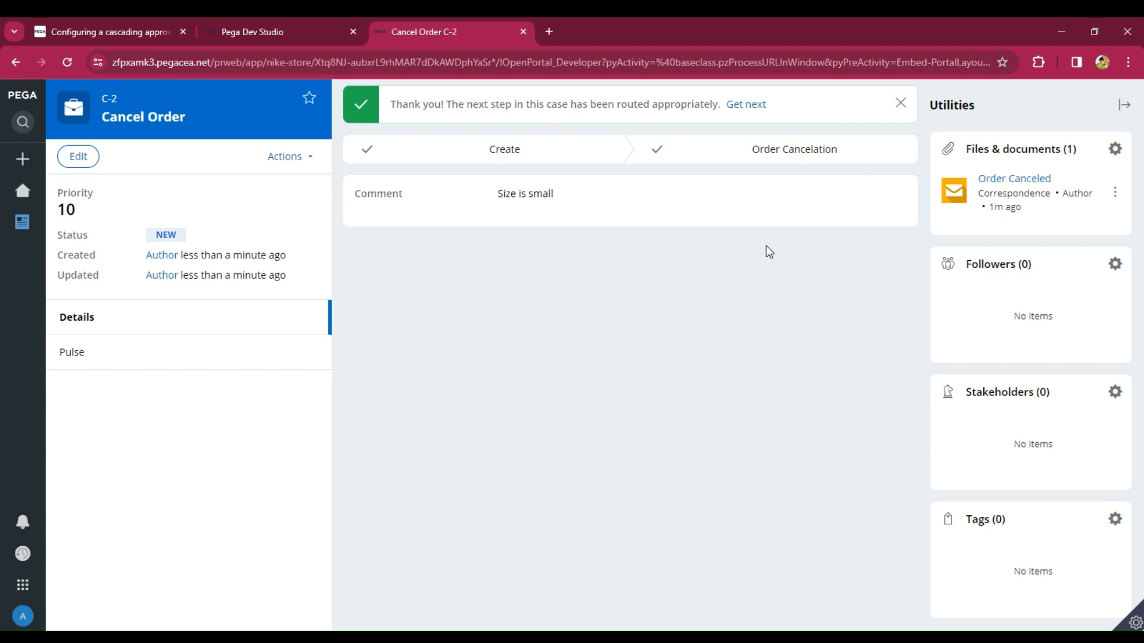
# - Switch to Dev Studio and open the Customers order details data type's records to check the stored orders
pyautogui.click(238, 30)
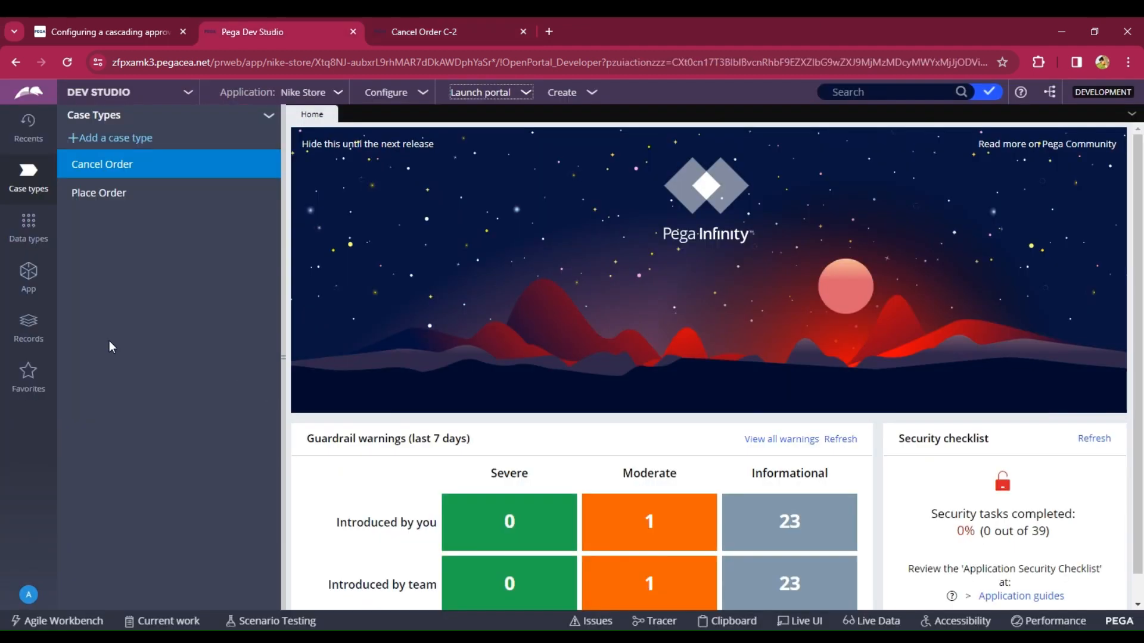
pyautogui.click(29, 231)
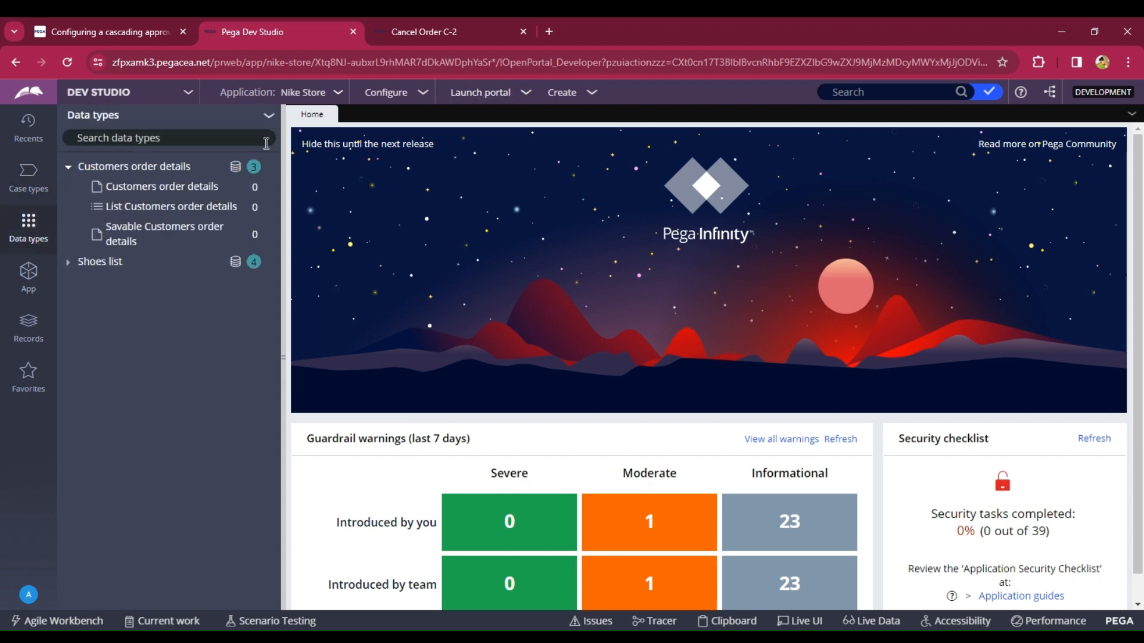
pyautogui.click(268, 115)
pyautogui.click(292, 188)
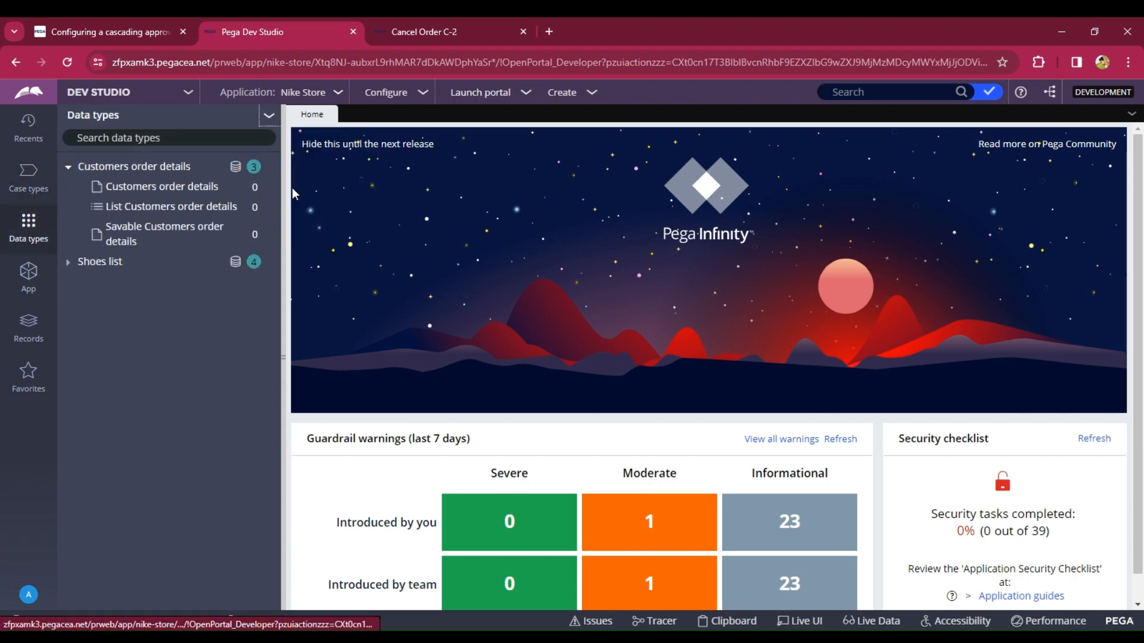
pyautogui.click(237, 169)
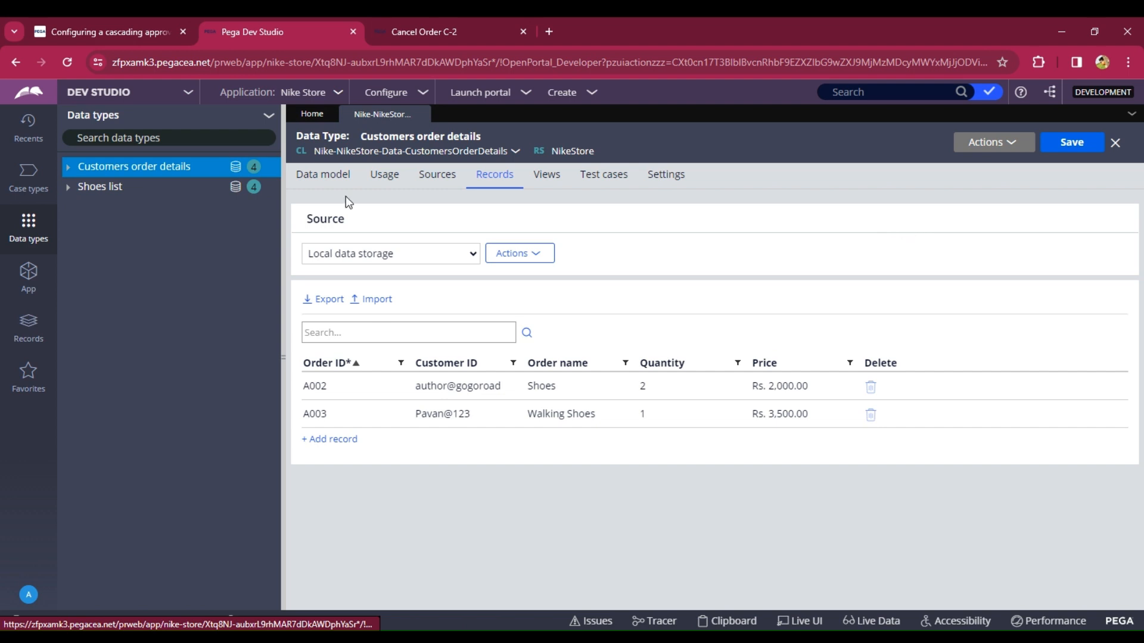
# - Close the Cancel Order C-2 tab, relaunch the Nike portal, and open My Orders to review remaining orders
pyautogui.click(521, 31)
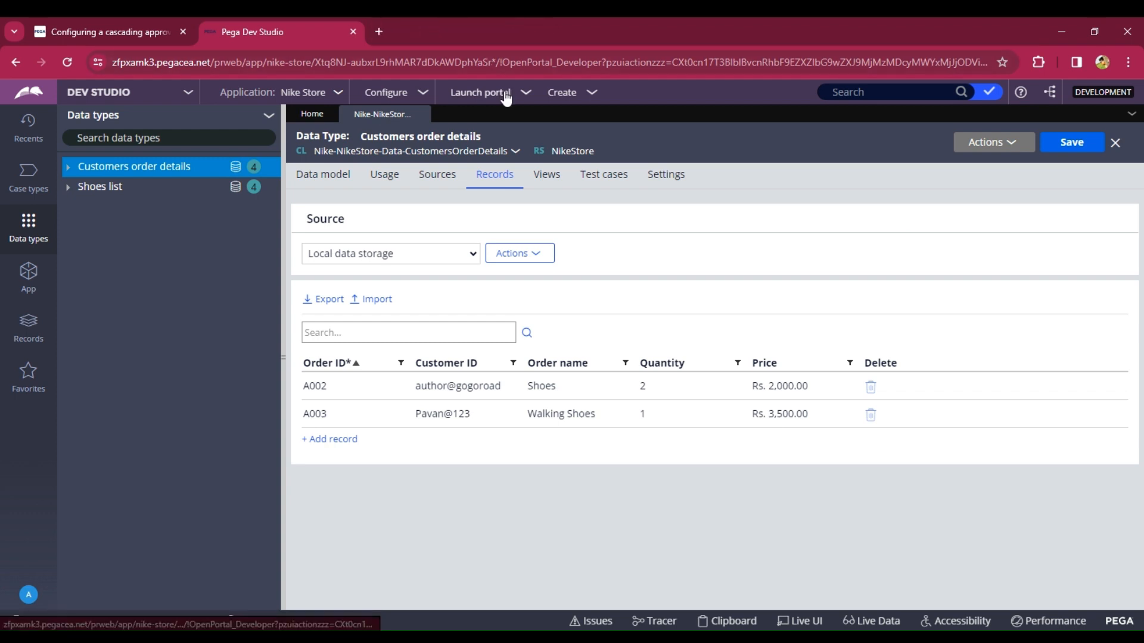
pyautogui.click(506, 99)
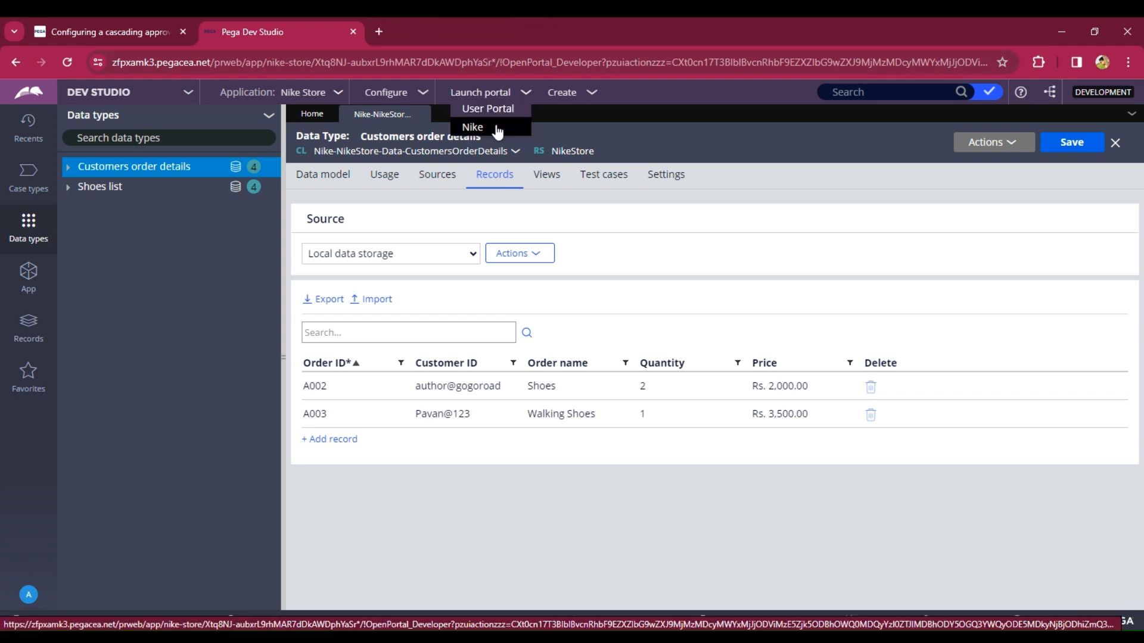
pyautogui.click(492, 125)
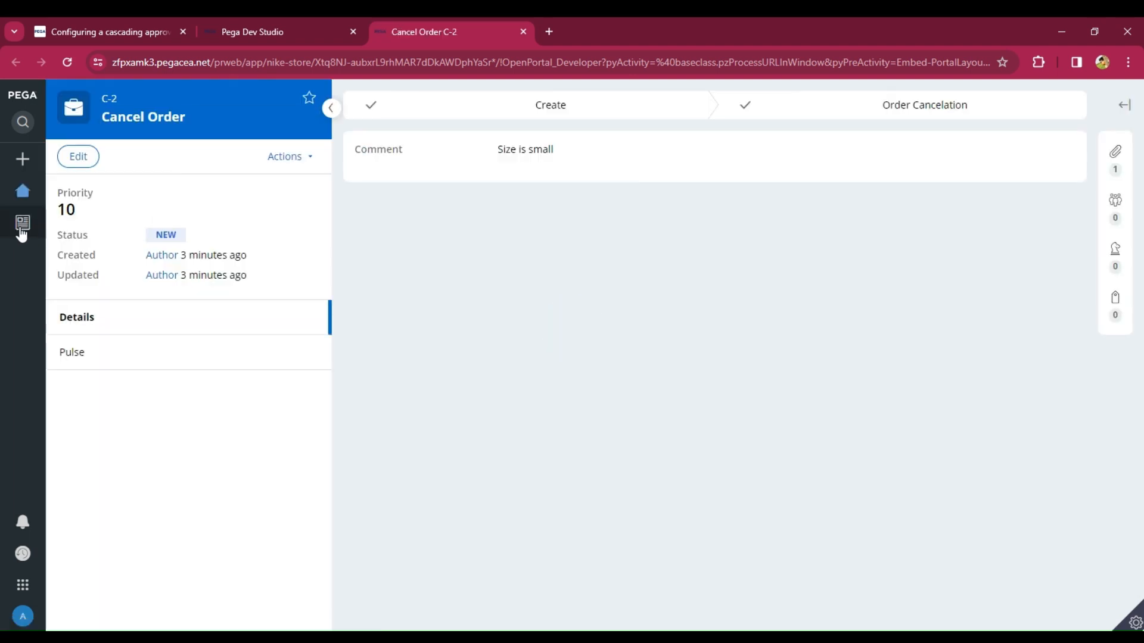
pyautogui.click(21, 227)
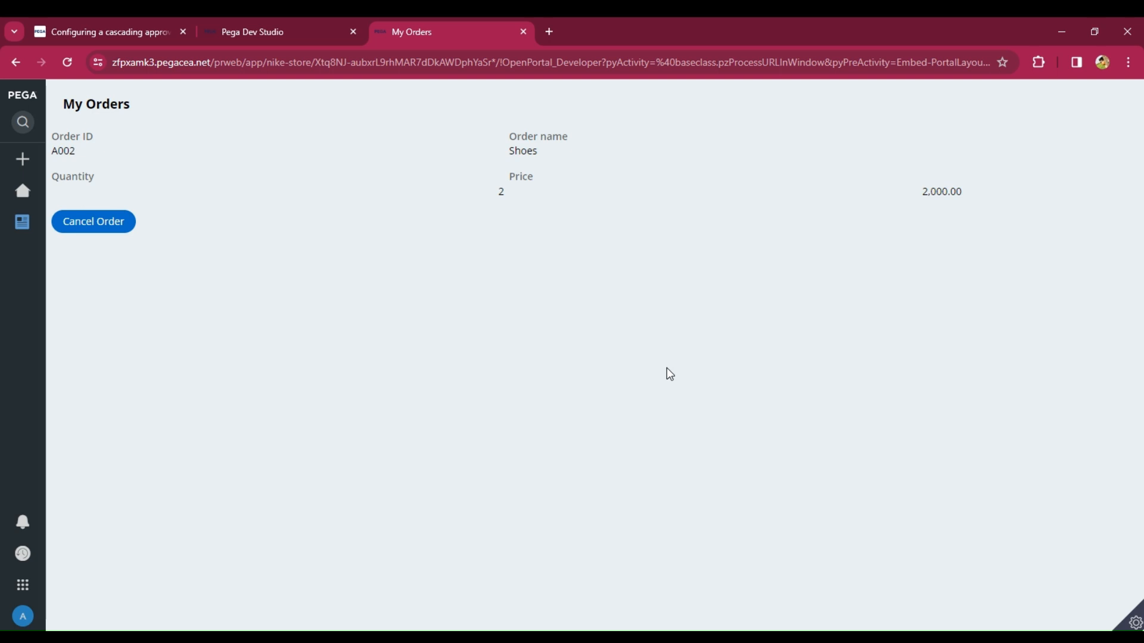
pyautogui.moveTo(22, 222)
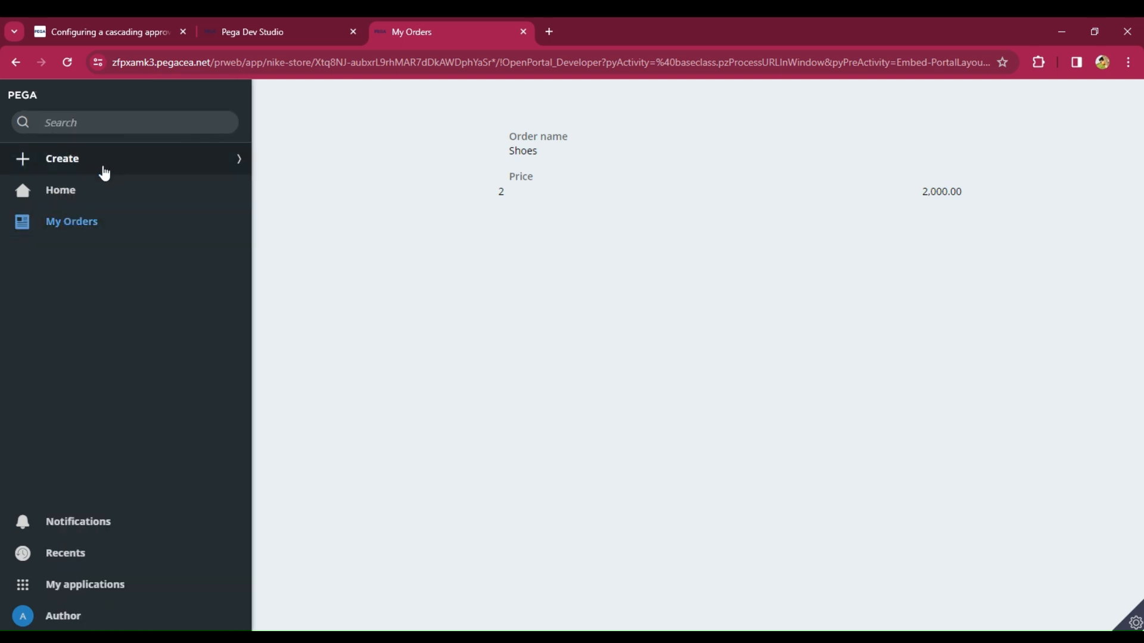